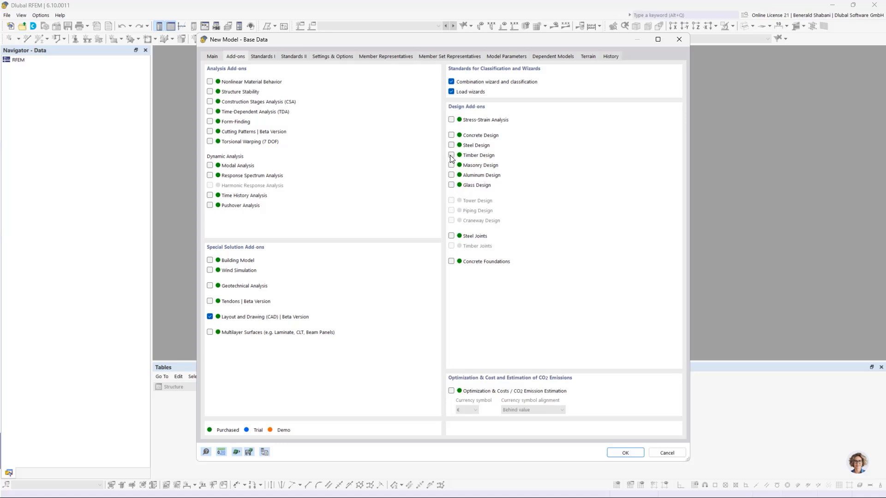
# Activate the Timber Design add-on and set the load combination standard group to EN 1990 | Timber.
pyautogui.click(451, 156)
pyautogui.click(262, 57)
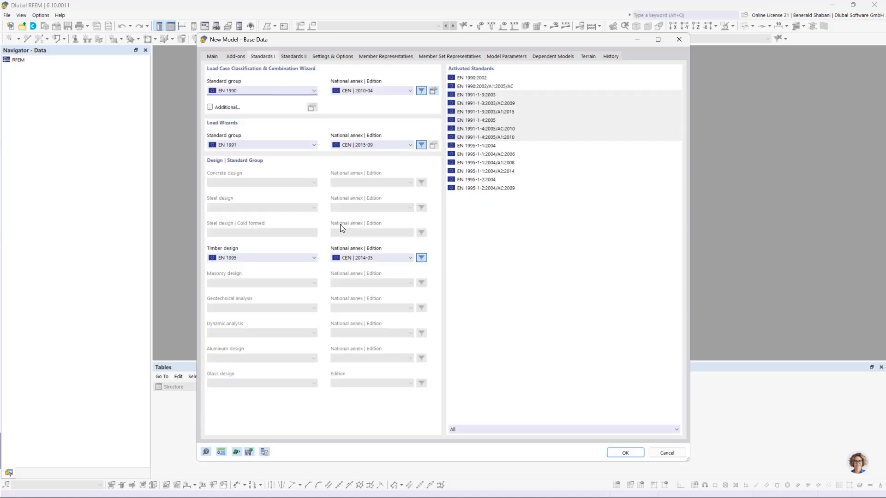
pyautogui.click(277, 90)
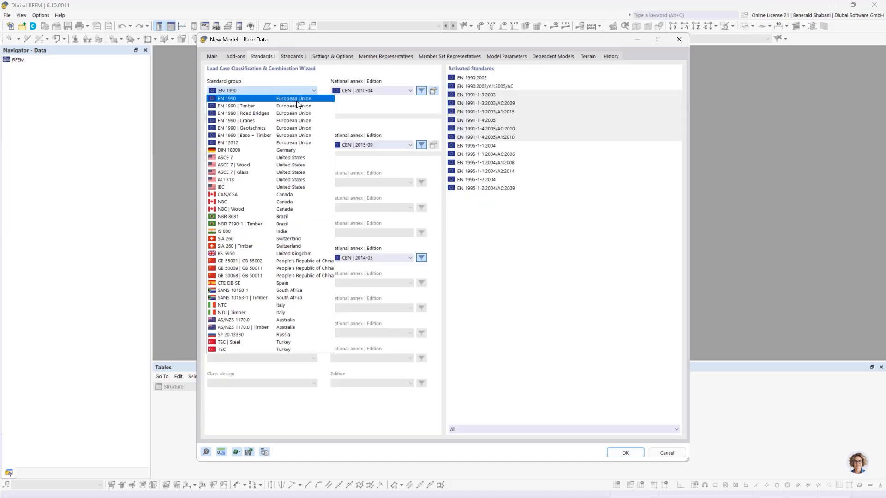
pyautogui.click(300, 106)
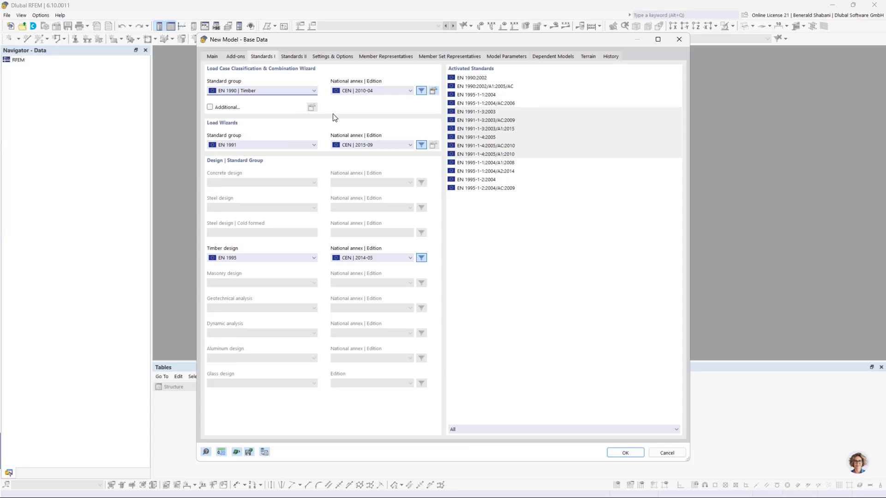
# Set the German DIN national annexes for load combinations (2012-08), load wizards and timber design (2014-07), and accept the base data.
pyautogui.click(362, 90)
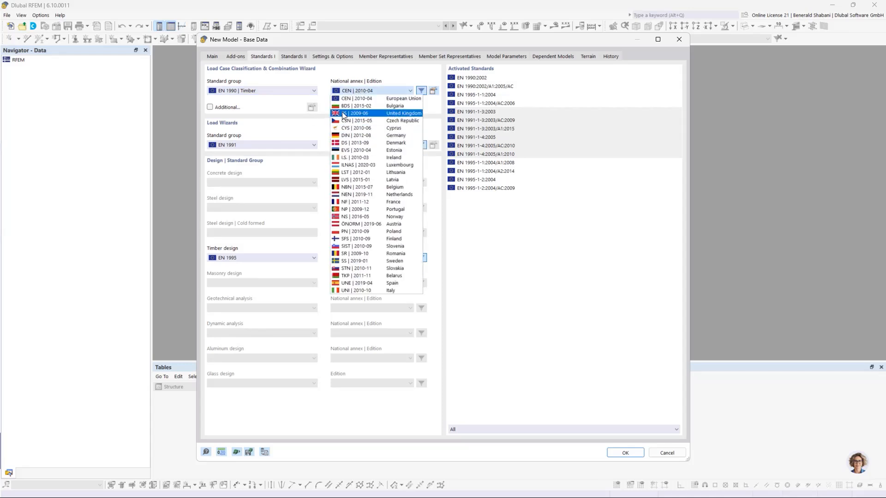
pyautogui.click(372, 146)
pyautogui.click(372, 145)
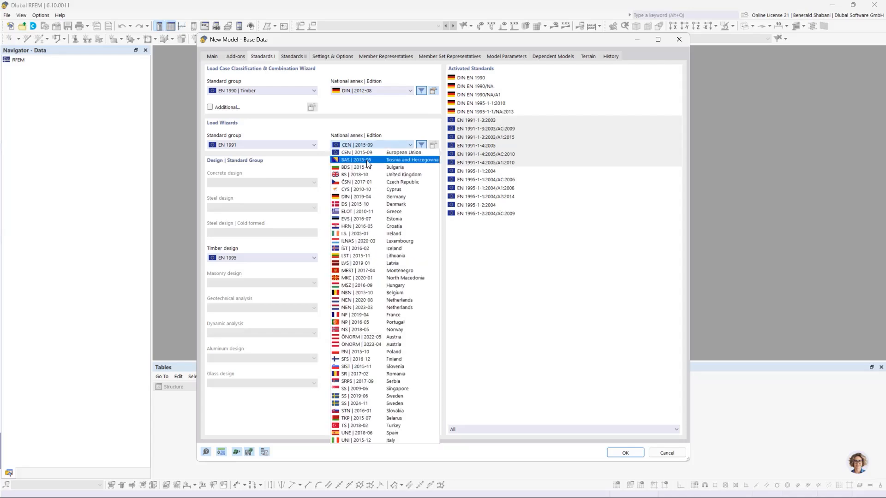
pyautogui.click(361, 196)
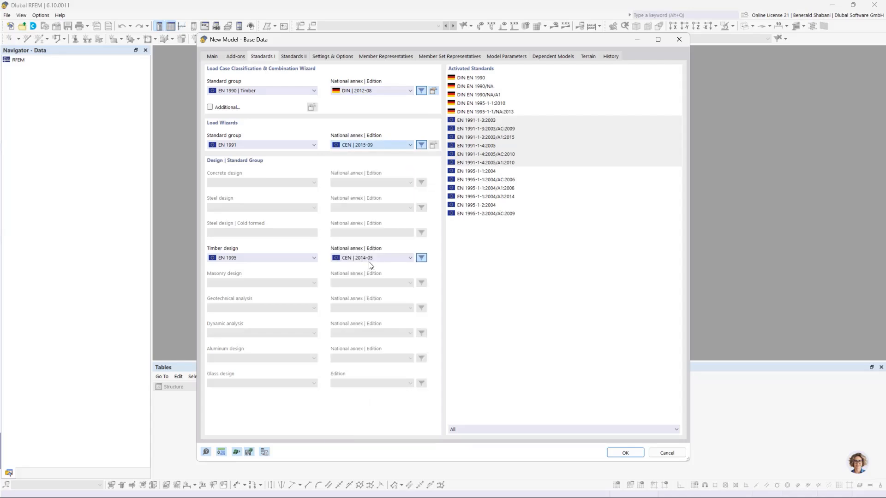
pyautogui.click(369, 260)
pyautogui.click(362, 59)
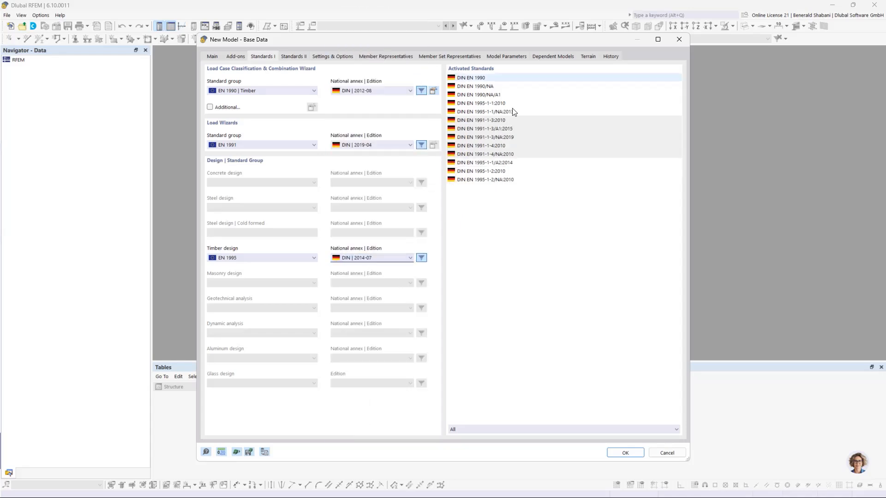
pyautogui.click(624, 454)
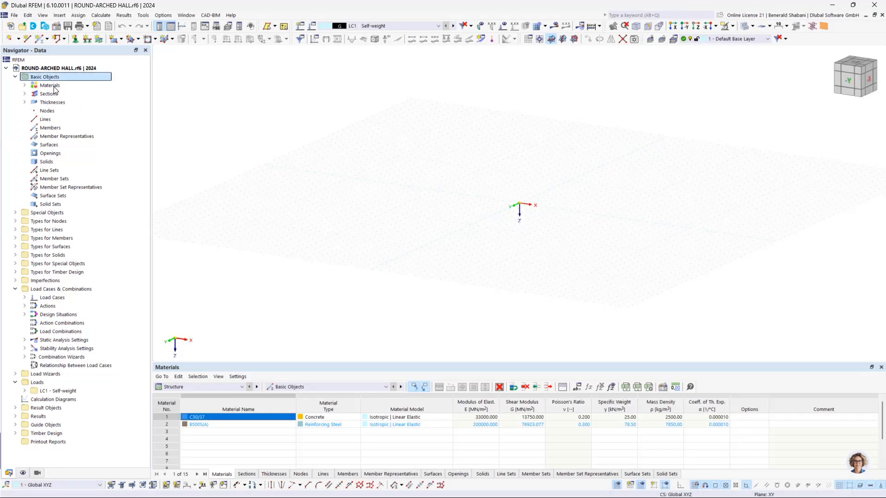
# Delete all basic objects from the new model, including the predefined materials and sections.
pyautogui.click(25, 85)
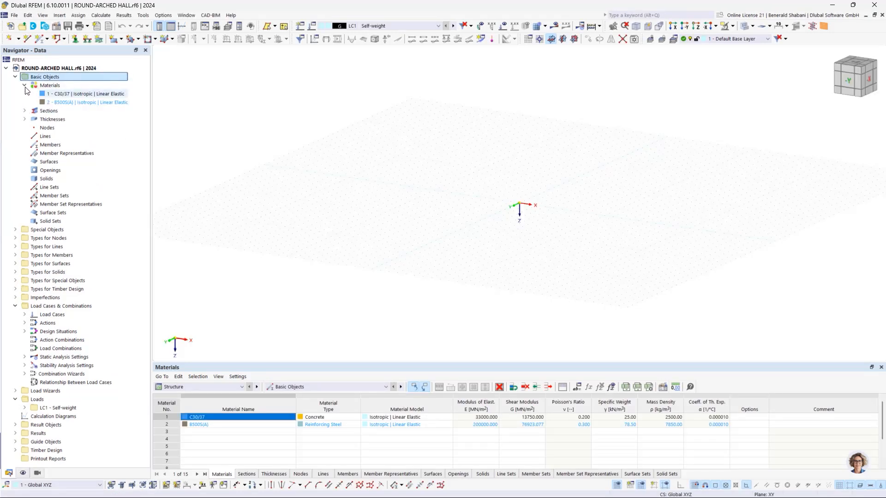
pyautogui.click(24, 85)
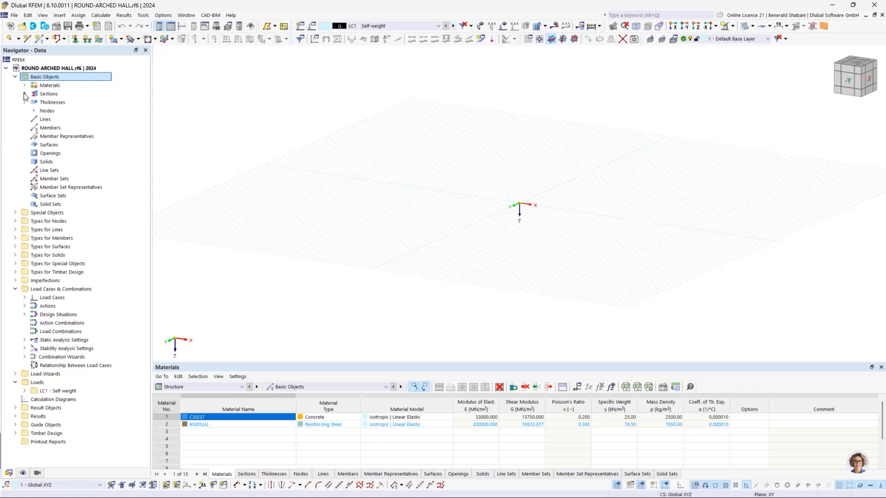
pyautogui.click(25, 94)
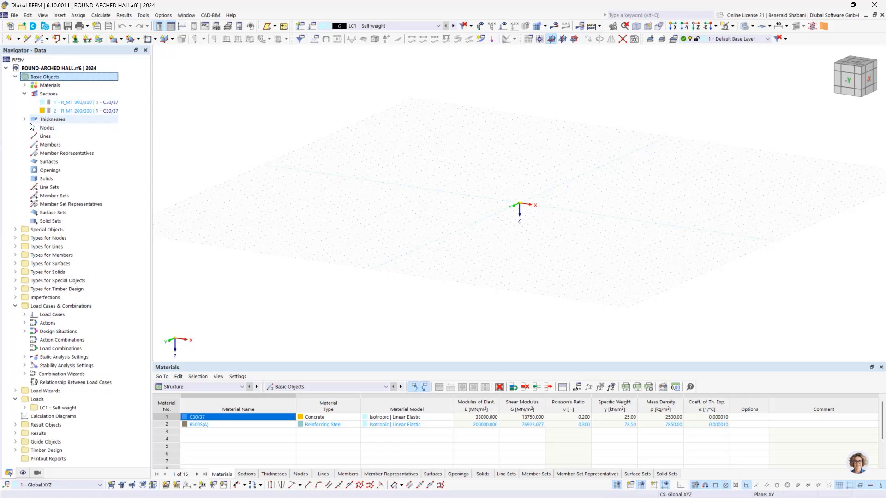
pyautogui.click(24, 119)
pyautogui.click(25, 119)
pyautogui.click(24, 94)
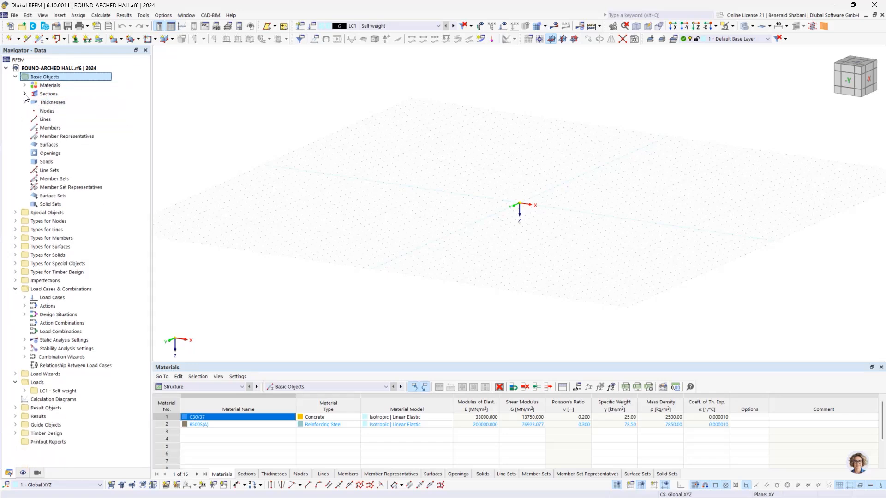
pyautogui.rightClick(49, 79)
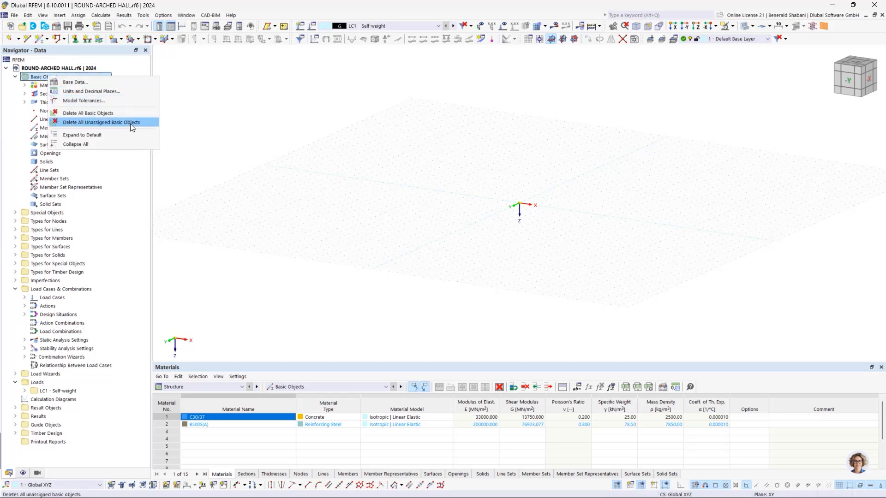
pyautogui.click(79, 114)
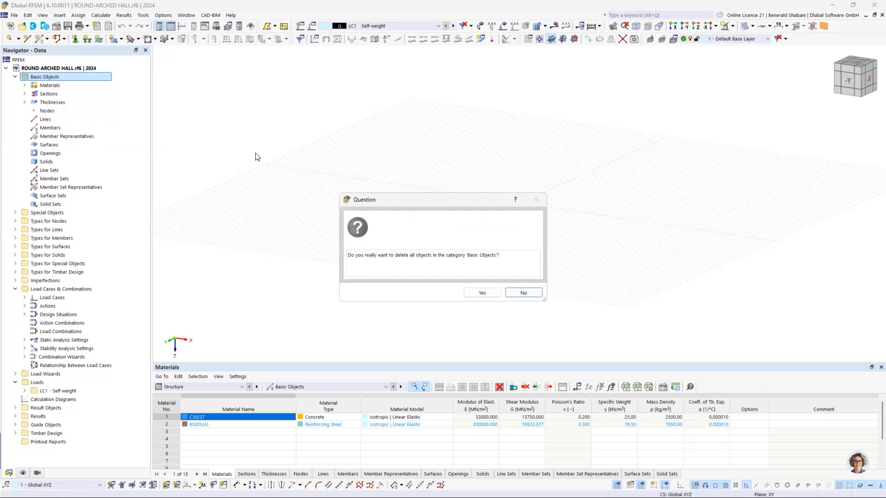
pyautogui.click(482, 293)
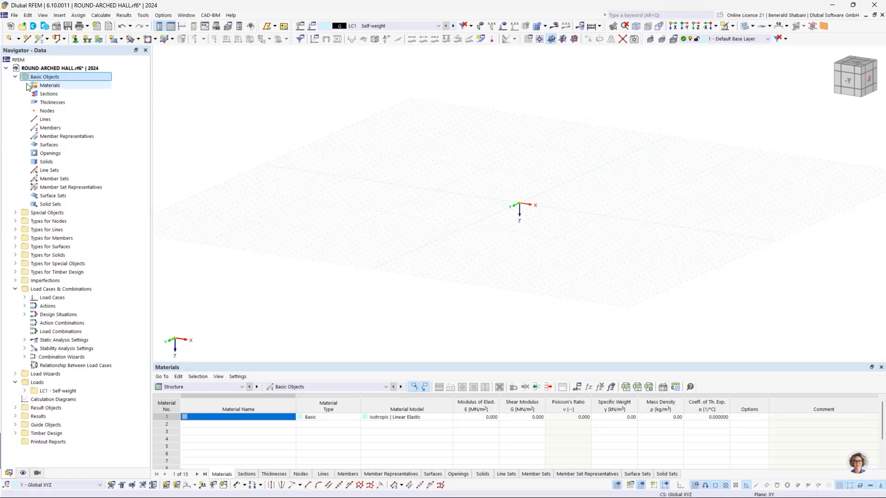
# Show the model in the -Y direction and set the work plane to XZ.
pyautogui.moveTo(584, 162); pyautogui.dragTo(482, 199, button='middle')
pyautogui.click(847, 82)
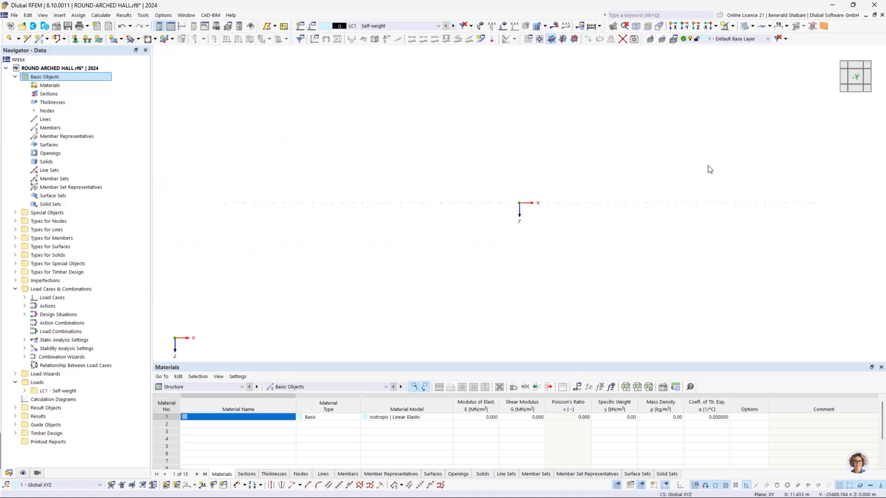
pyautogui.click(574, 39)
pyautogui.moveTo(599, 192); pyautogui.dragTo(405, 218, button='middle')
pyautogui.scroll(1, 405, 218)
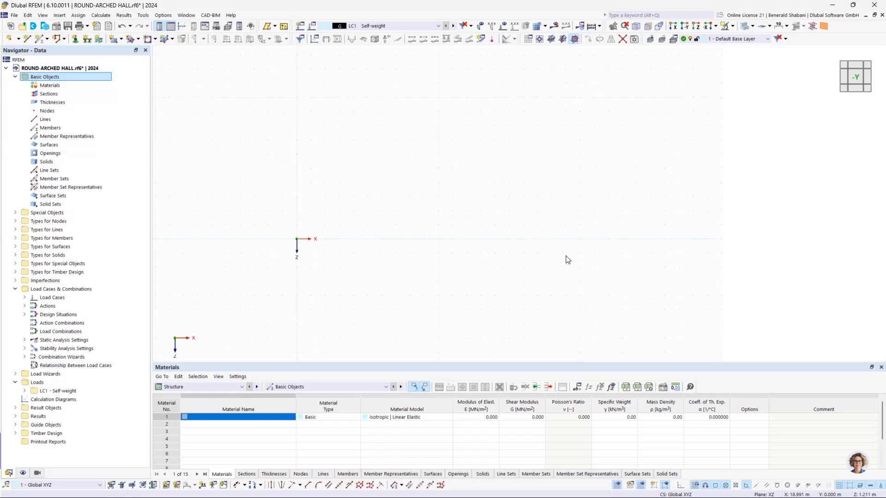
# Draw an arc via three nodes from the origin through X 10, Z -5 m to X 20, Z 0 m.
pyautogui.click(63, 39)
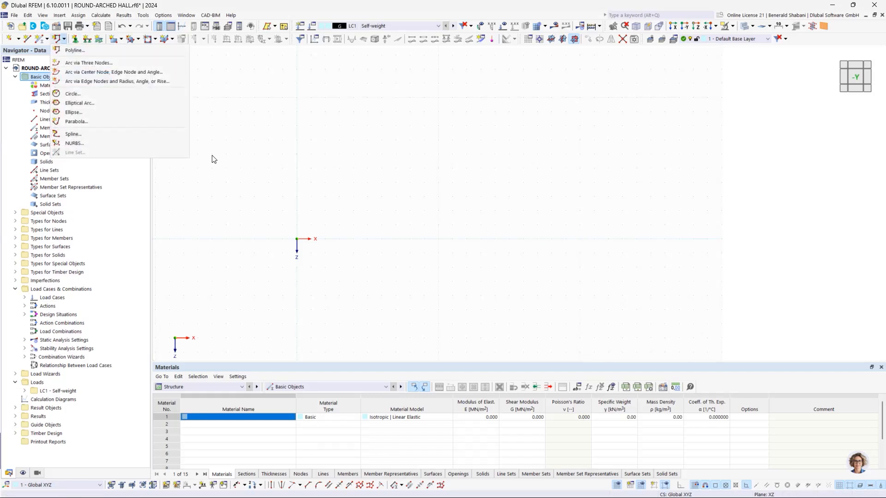
pyautogui.click(83, 63)
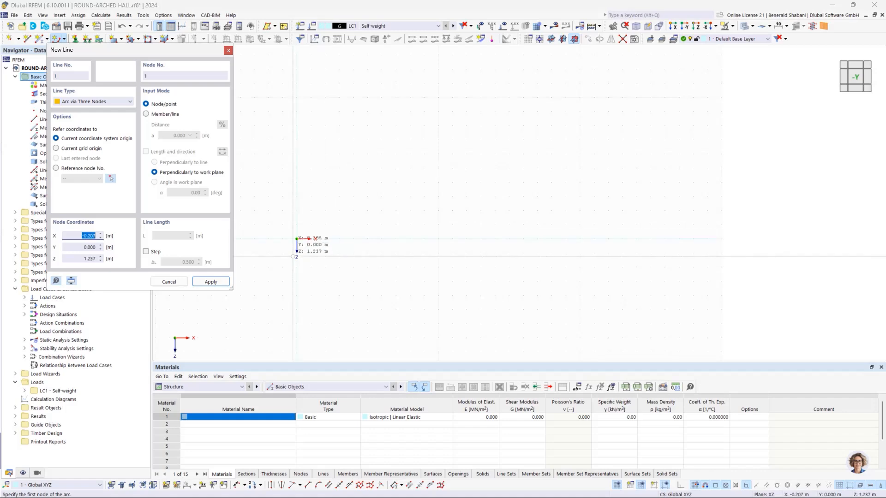
pyautogui.click(296, 239)
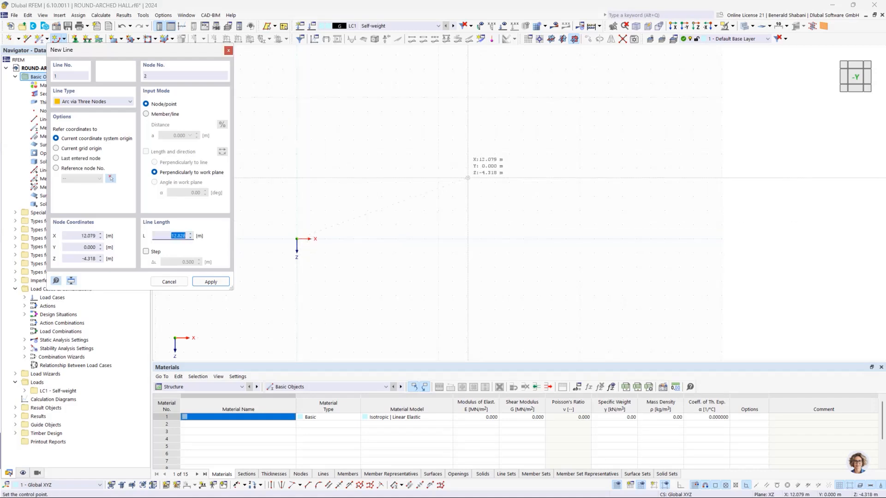
pyautogui.click(438, 168)
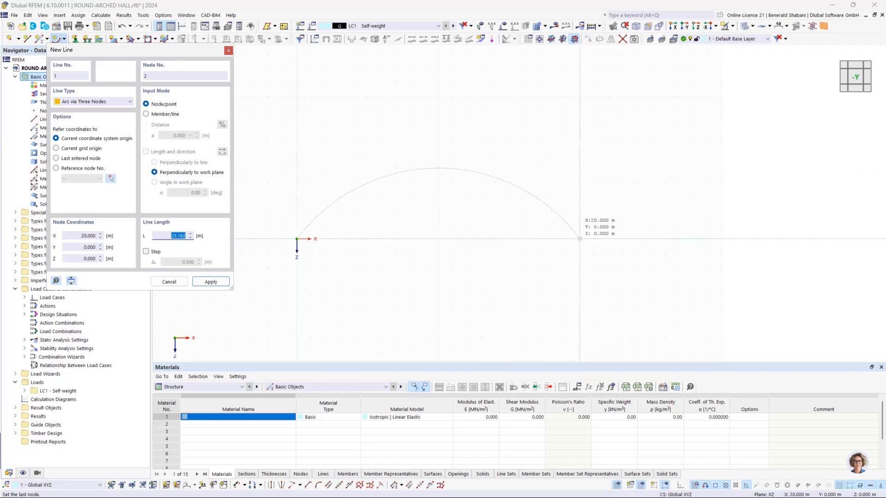
pyautogui.click(580, 239)
pyautogui.press('Escape')
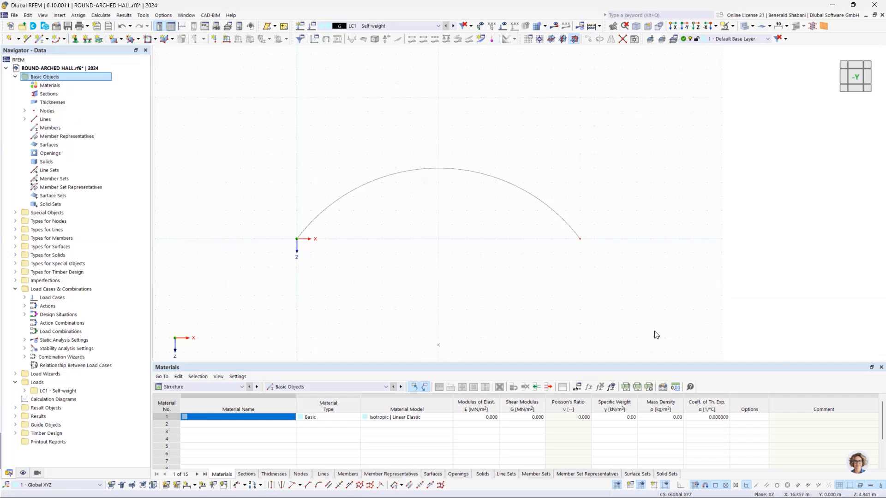
# Open the arc line for editing and disable its rotation option.
pyautogui.scroll(1, 446, 210)
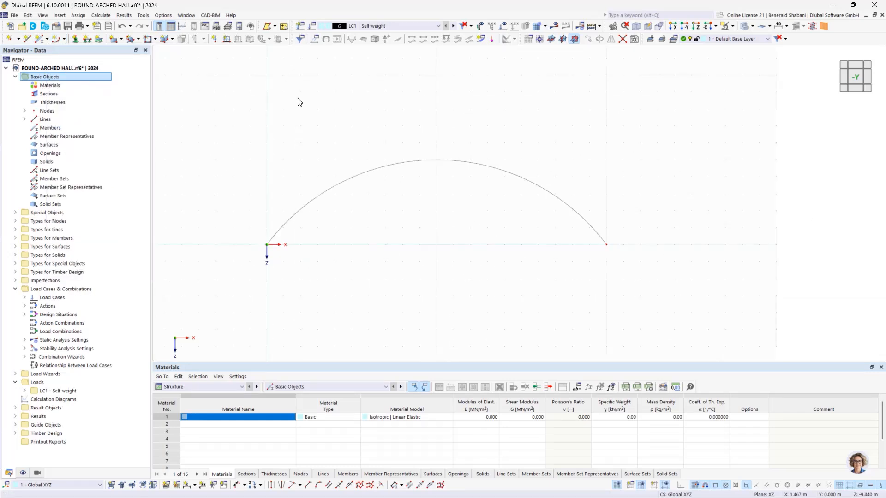
pyautogui.click(345, 186)
pyautogui.doubleClick(529, 186)
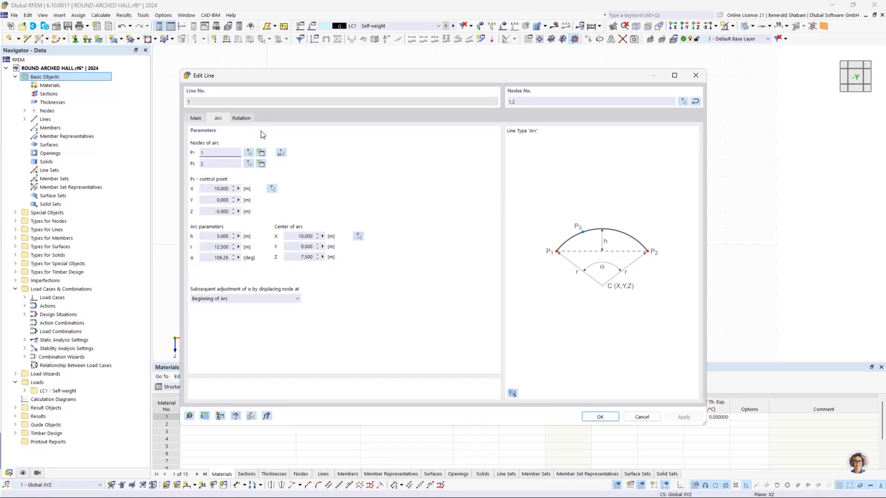
pyautogui.click(196, 120)
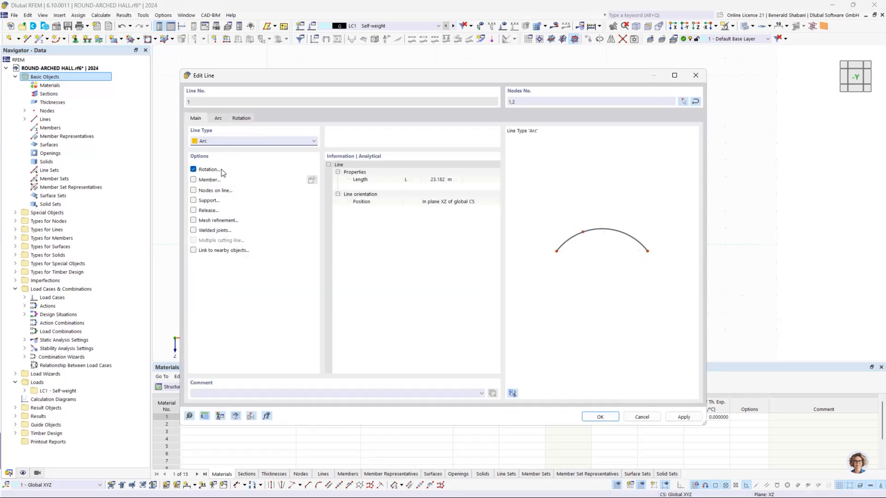
pyautogui.click(194, 170)
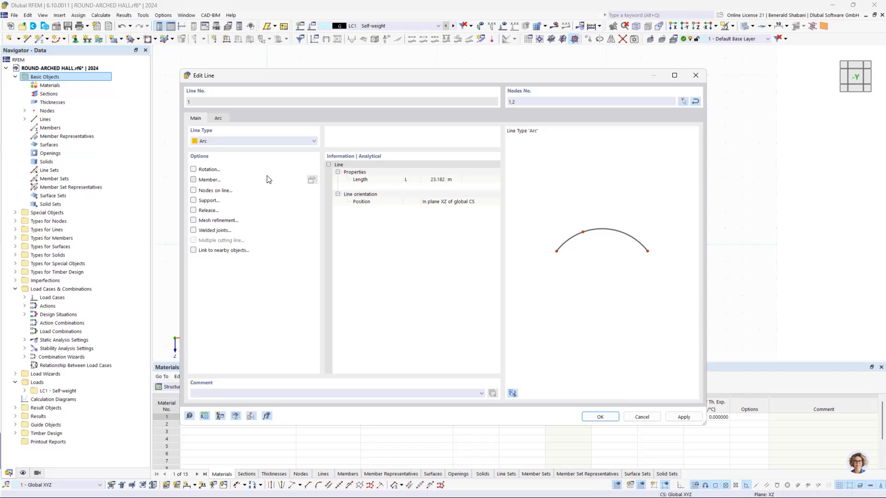
# Assign a new beam member to the arc line and start a new section for the member start.
pyautogui.click(253, 181)
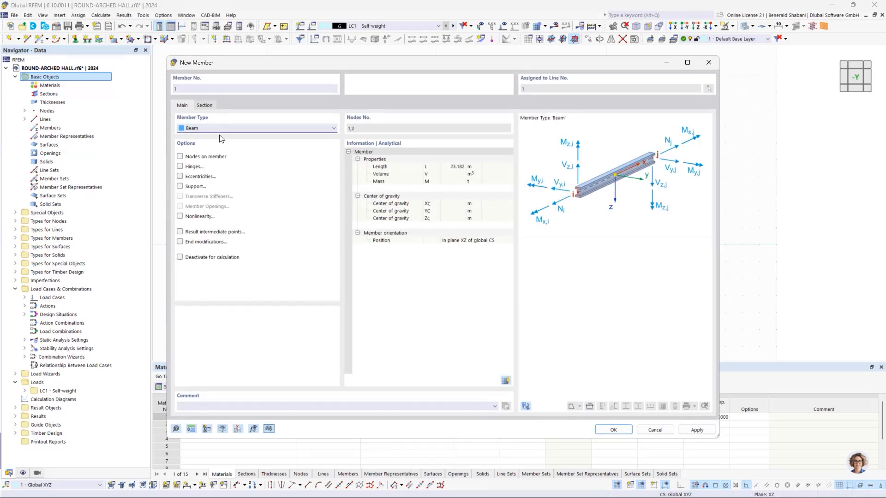
pyautogui.click(205, 106)
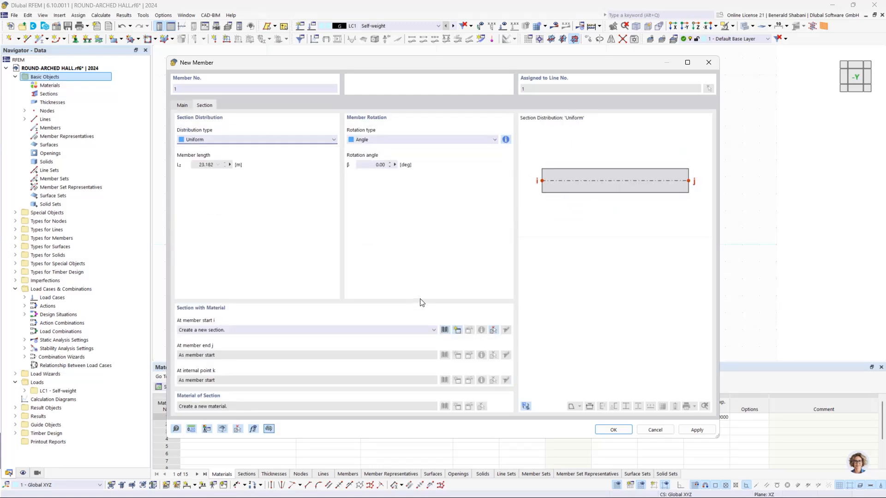
pyautogui.click(454, 330)
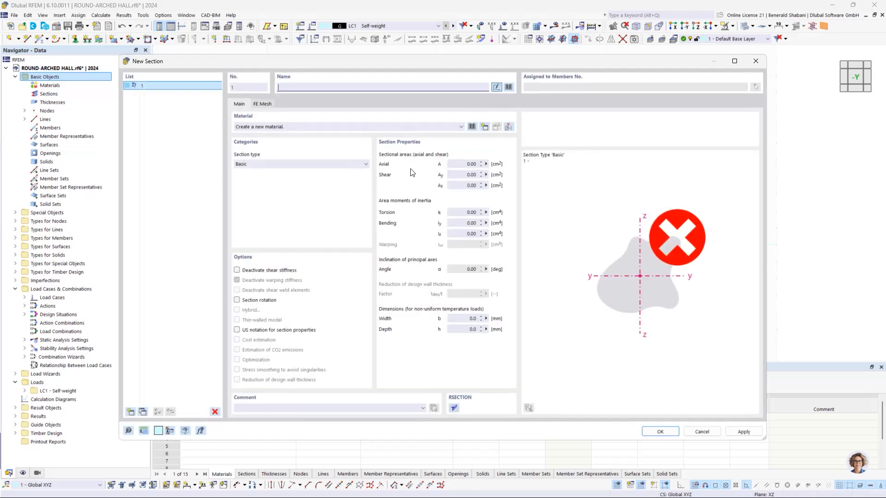
# Assign the GL28c glulam material to the section from the library, filtered to European Union, Timber and Glued Laminated Timber.
pyautogui.click(471, 127)
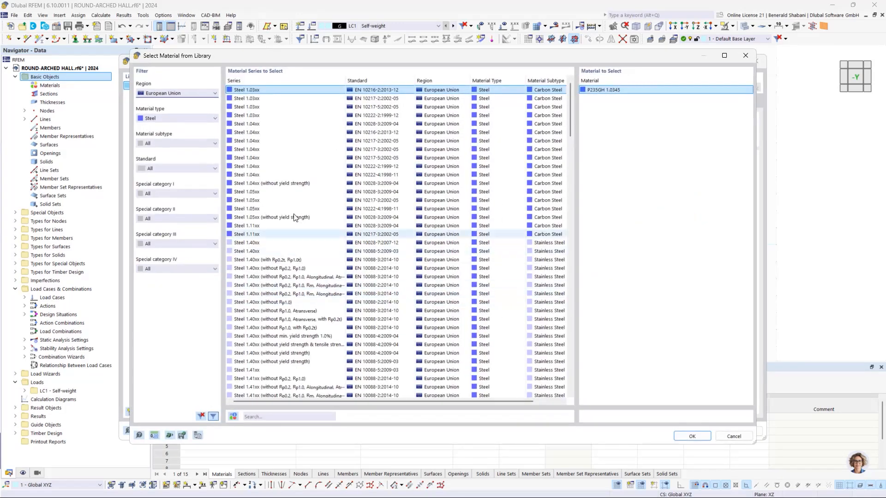
pyautogui.click(169, 94)
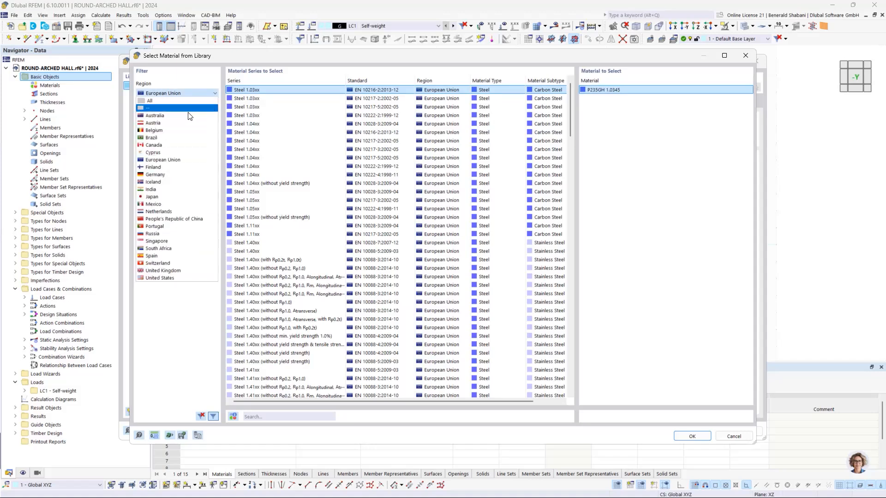
pyautogui.click(171, 160)
pyautogui.click(155, 118)
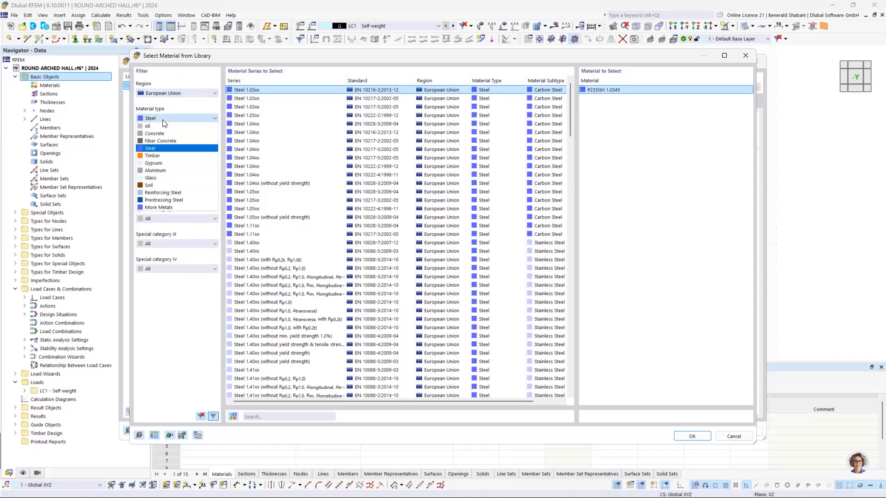
pyautogui.click(173, 156)
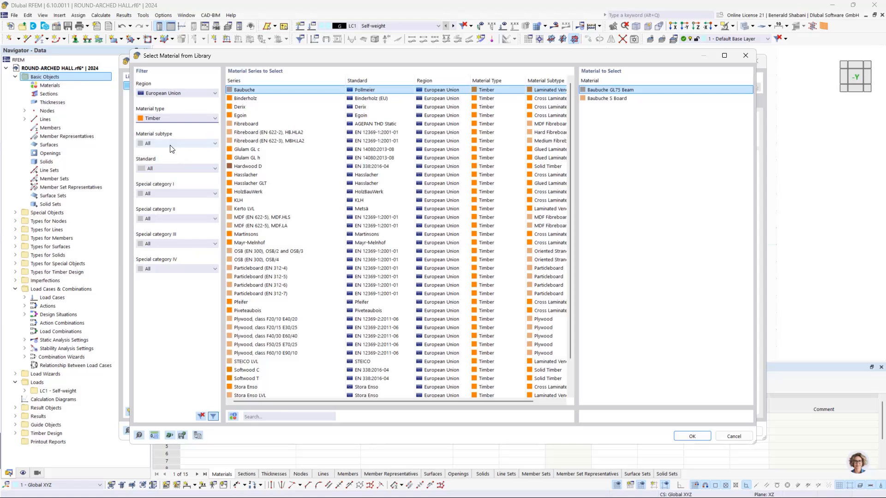
pyautogui.click(171, 147)
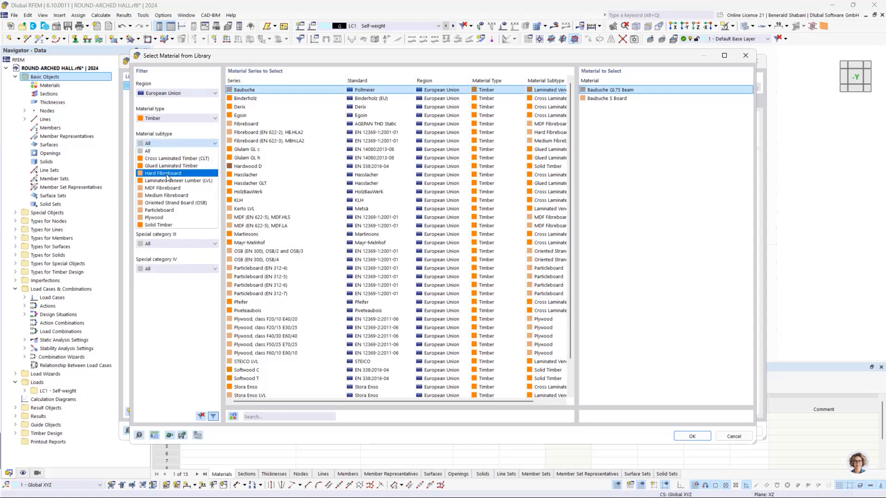
pyautogui.click(168, 167)
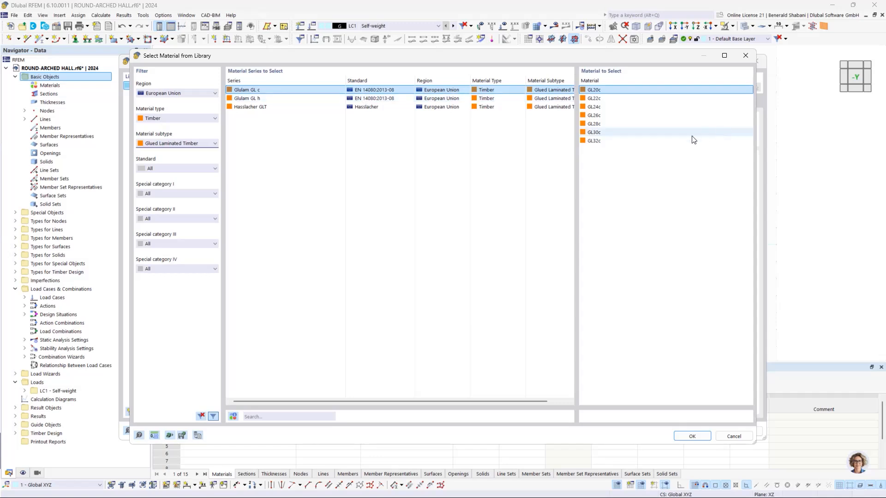
pyautogui.click(600, 124)
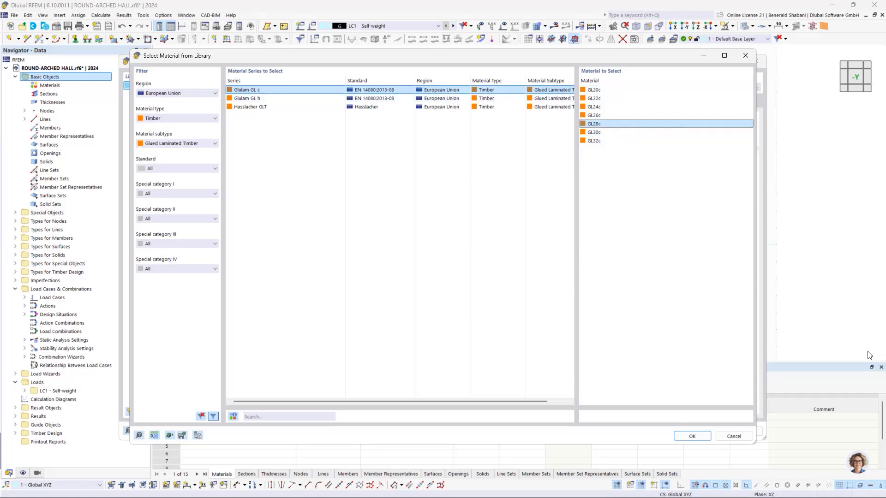
pyautogui.click(692, 436)
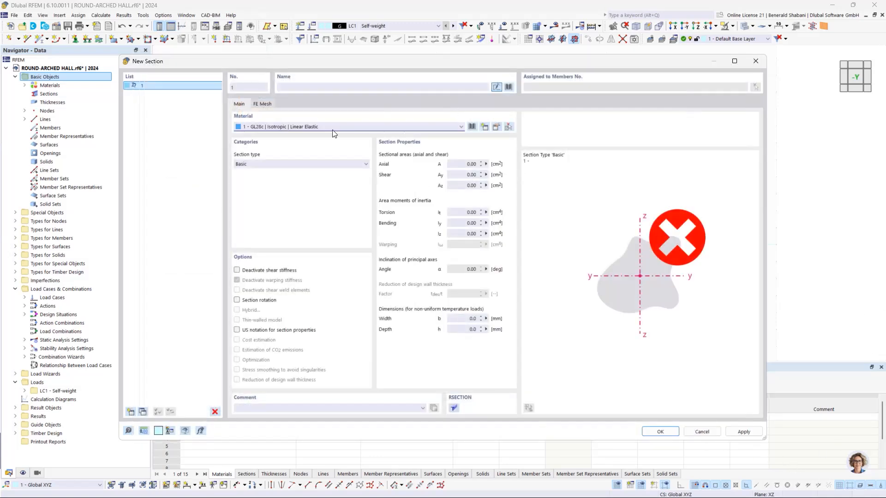
# Define a massive rectangular section with b 200 mm and h 480 mm, then confirm the section, member and line.
pyautogui.click(288, 164)
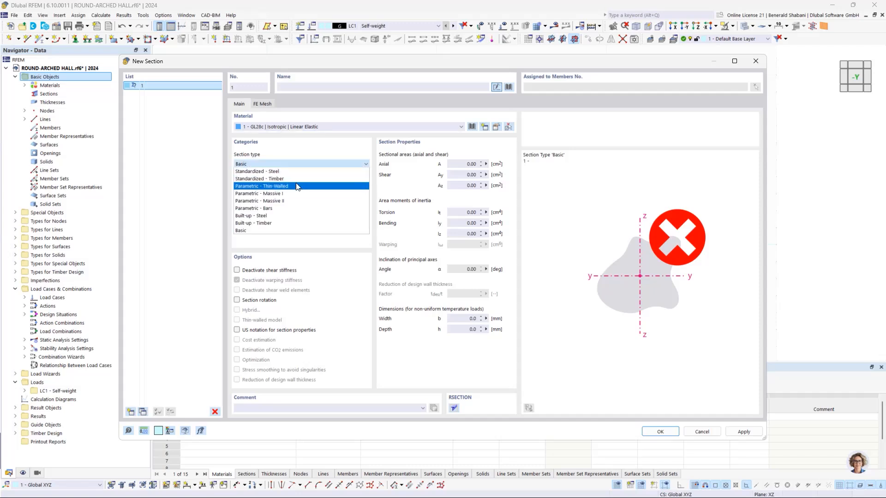
pyautogui.click(392, 210)
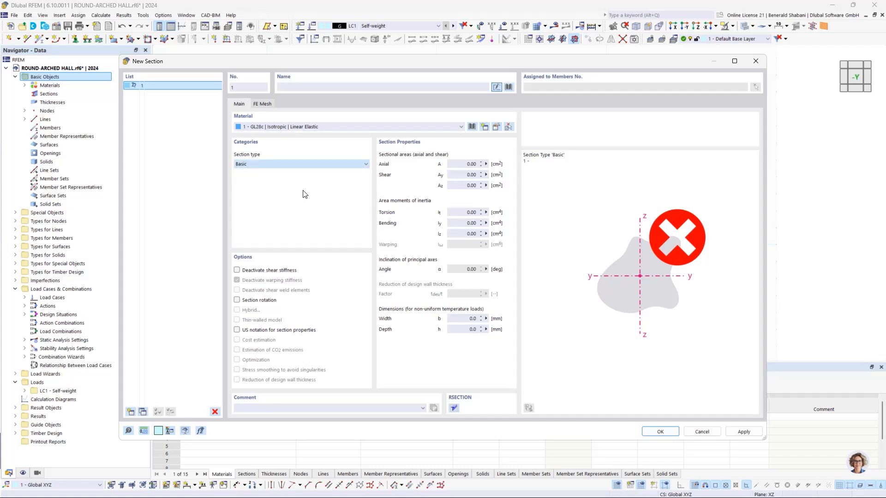
pyautogui.click(276, 104)
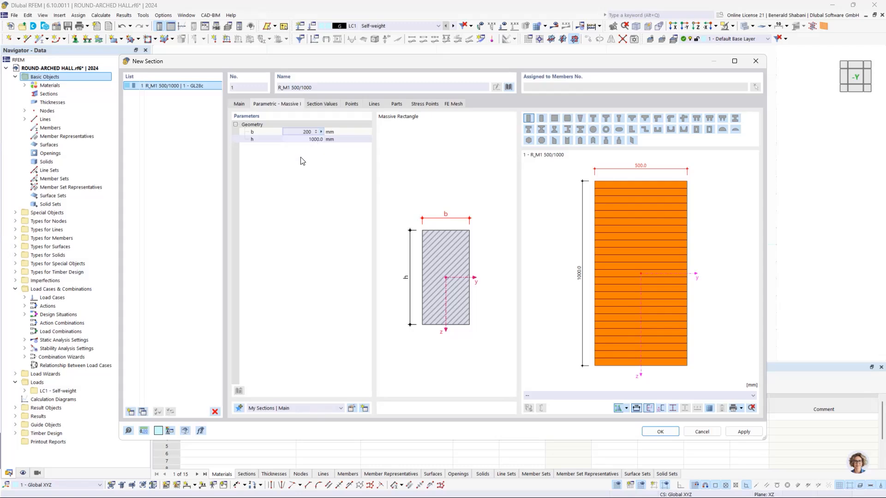
pyautogui.press('Tab')
pyautogui.write('48')
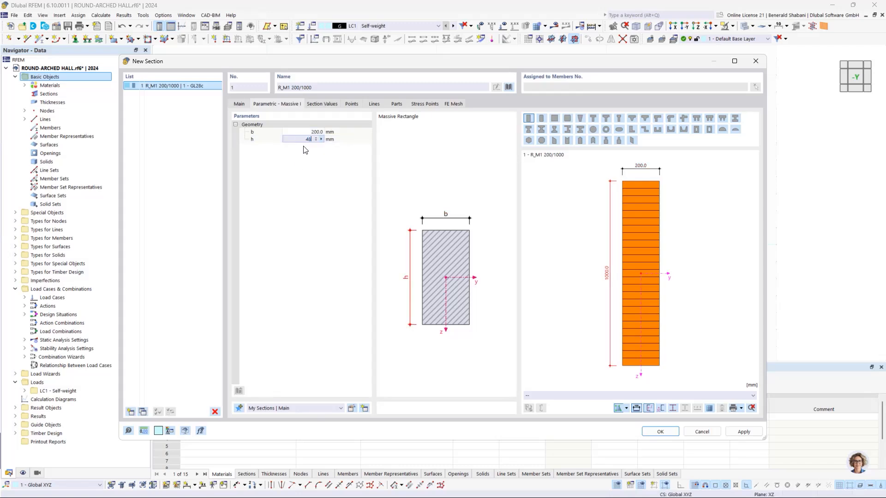
pyautogui.press('Return')
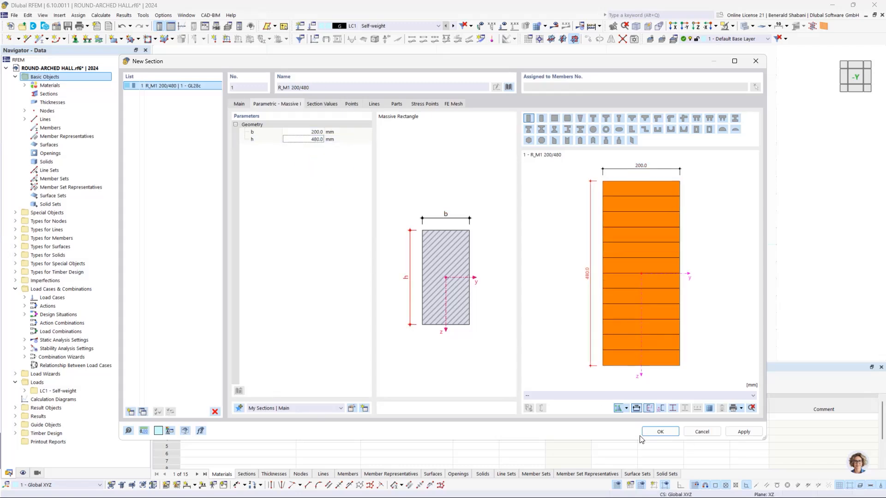
pyautogui.click(660, 435)
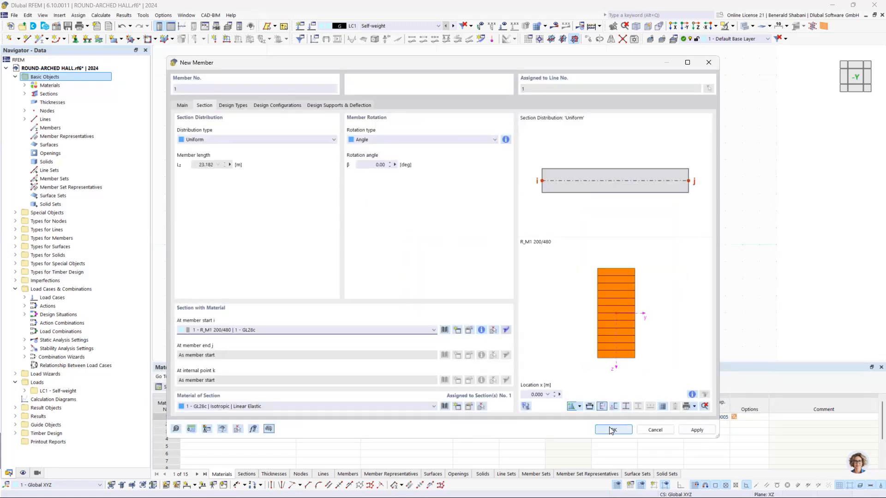
pyautogui.click(696, 429)
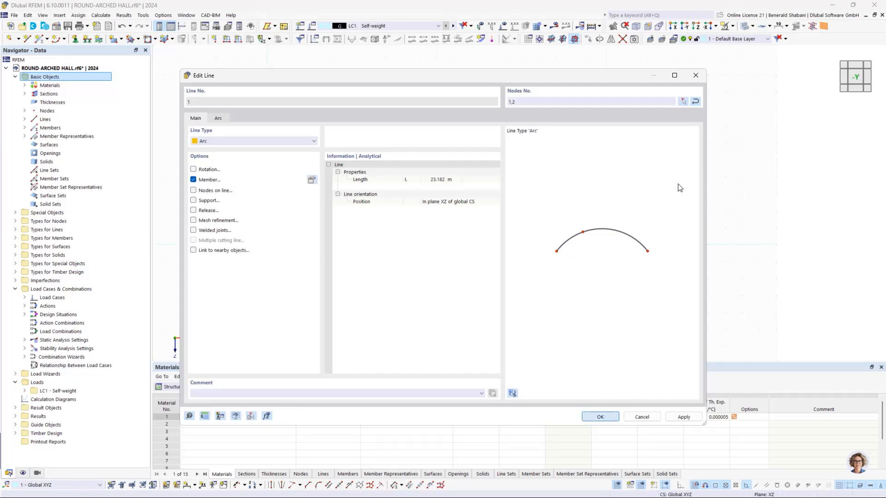
pyautogui.press('Return')
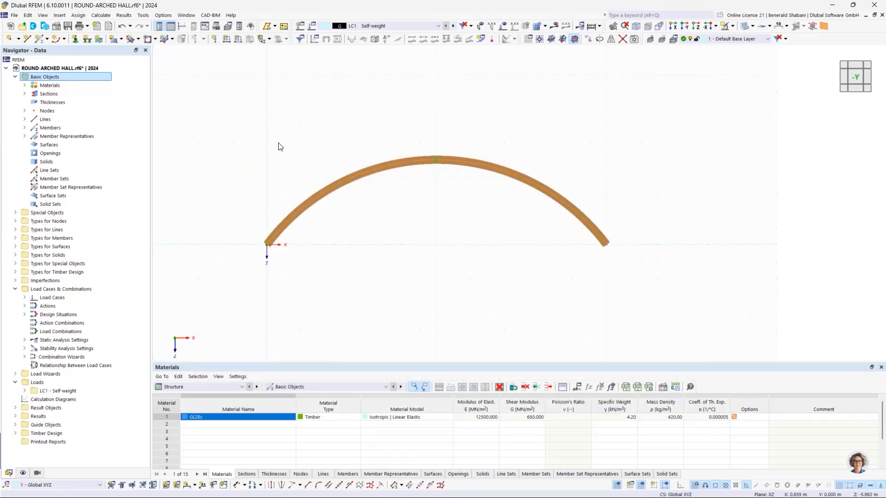
# Assign hinged nodal supports to both end nodes of the arch.
pyautogui.scroll(3, 285, 129)
pyautogui.scroll(-1, 287, 112)
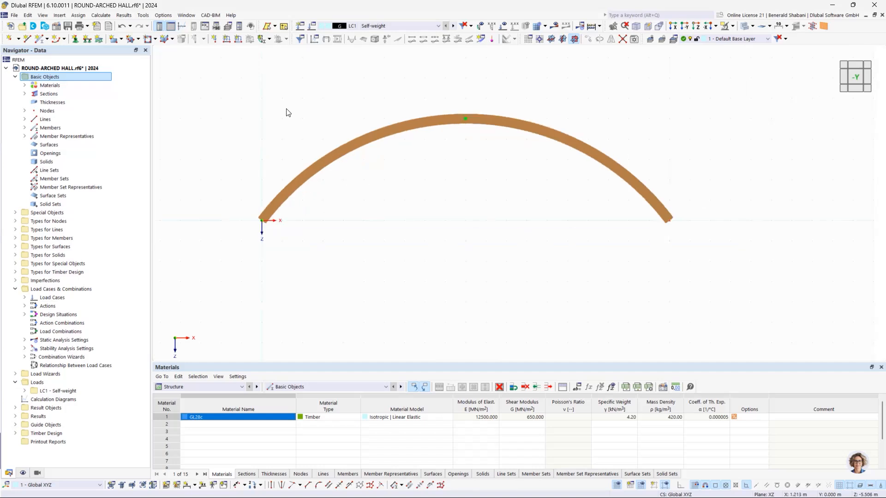
pyautogui.moveTo(351, 123); pyautogui.dragTo(424, 148, button='middle')
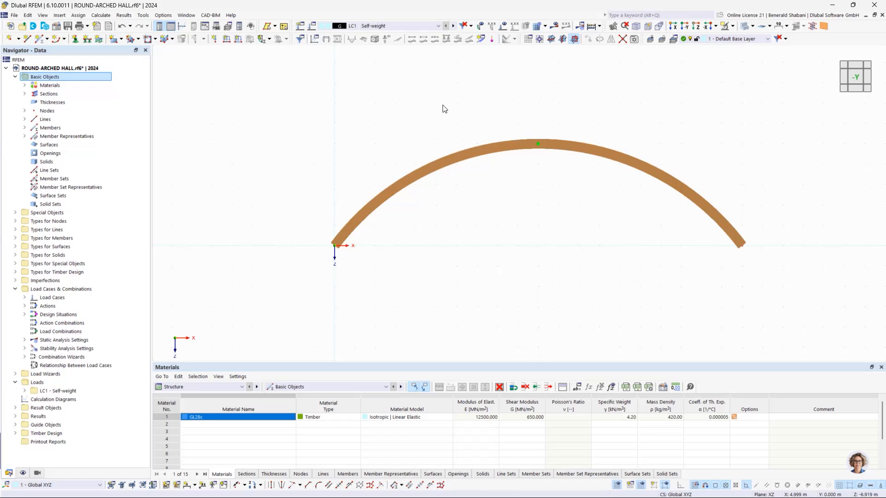
pyautogui.click(75, 39)
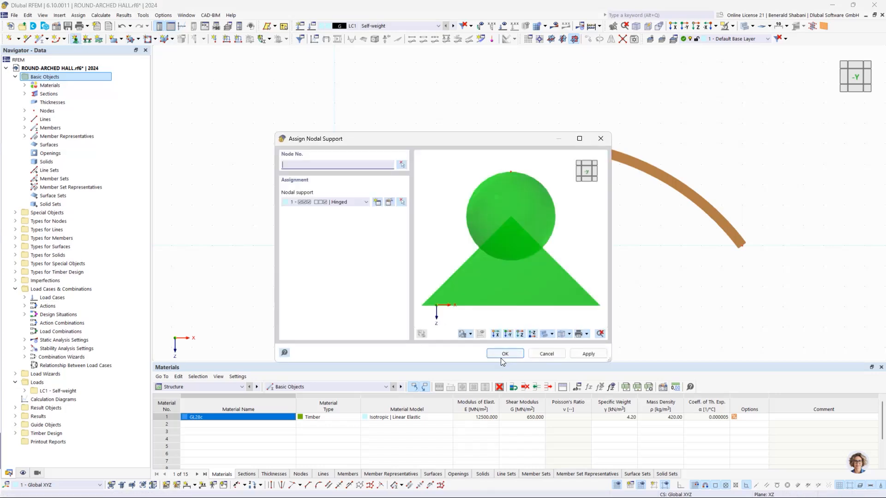
pyautogui.click(502, 353)
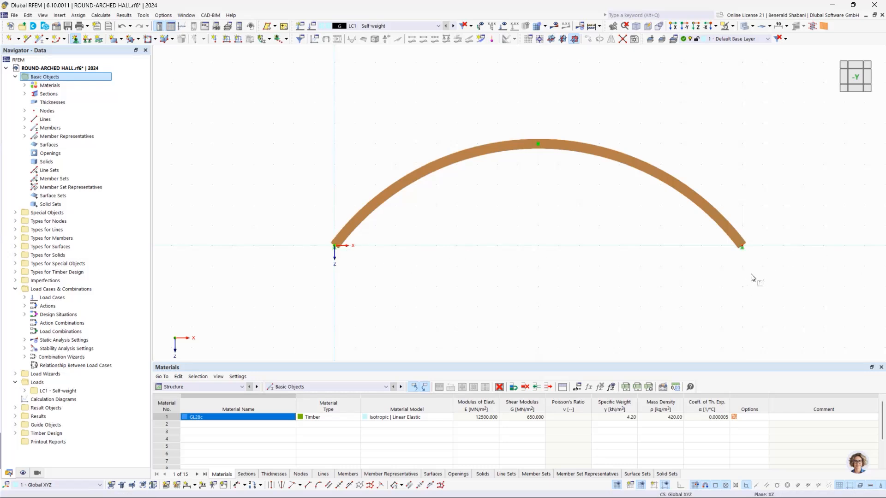
# Enlarge the displayed size of the nodal support symbols and return the model to the -Y view.
pyautogui.scroll(2, 736, 241)
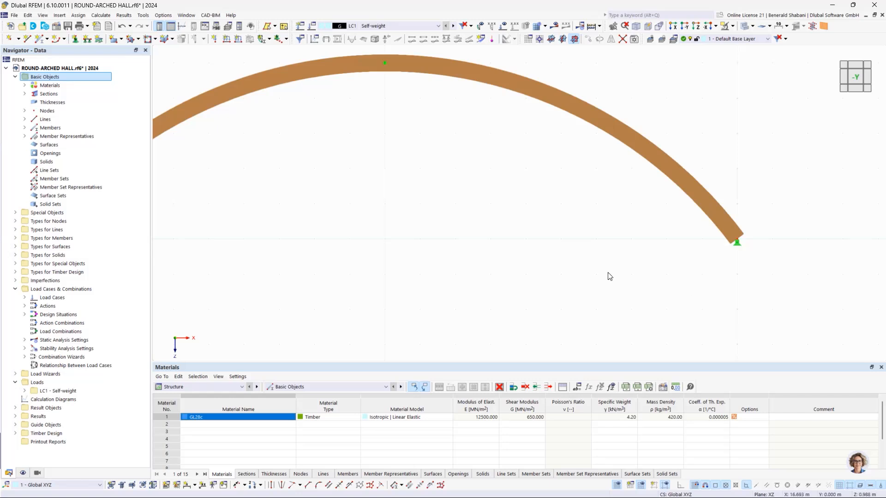
pyautogui.scroll(-2, 579, 269)
pyautogui.scroll(2, 235, 258)
pyautogui.scroll(-2, 242, 252)
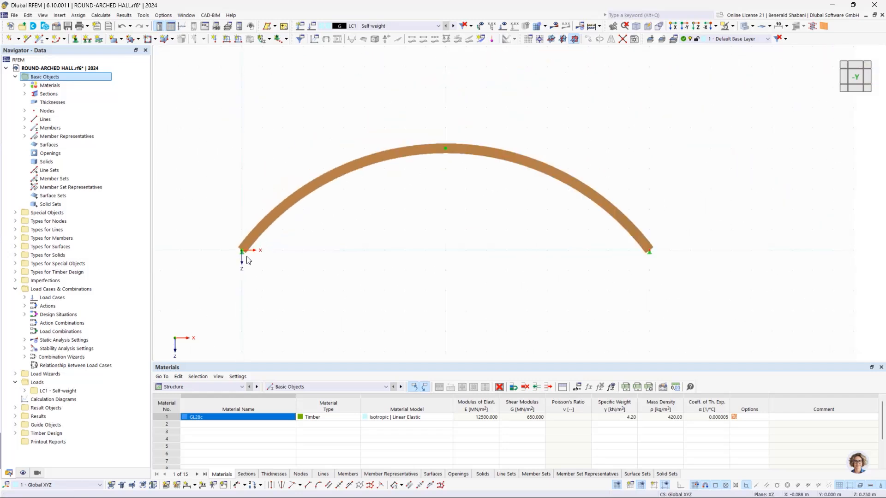
pyautogui.scroll(2, 649, 257)
pyautogui.scroll(-2, 646, 257)
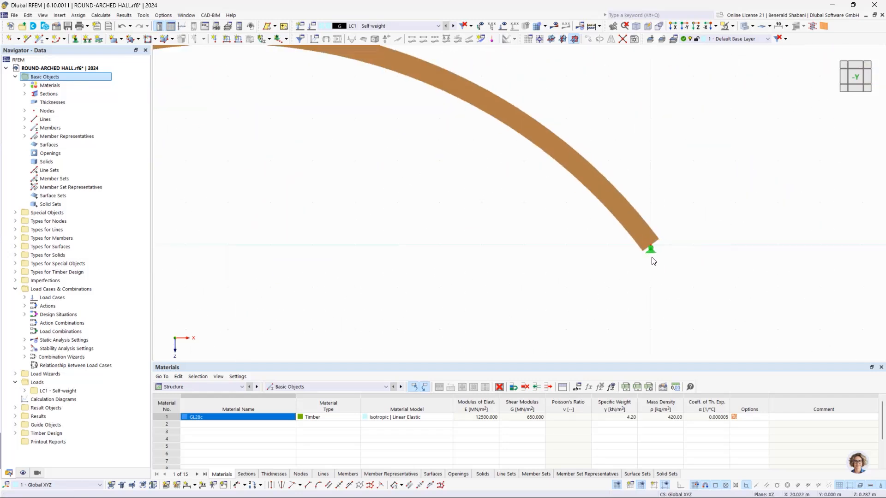
pyautogui.moveTo(598, 256); pyautogui.dragTo(636, 253, button='middle')
pyautogui.scroll(-1, 637, 253)
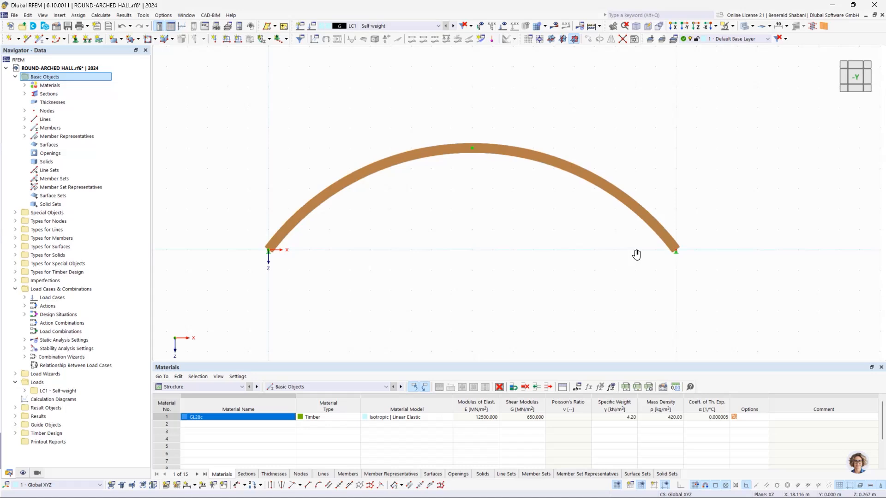
pyautogui.rightClick(676, 257)
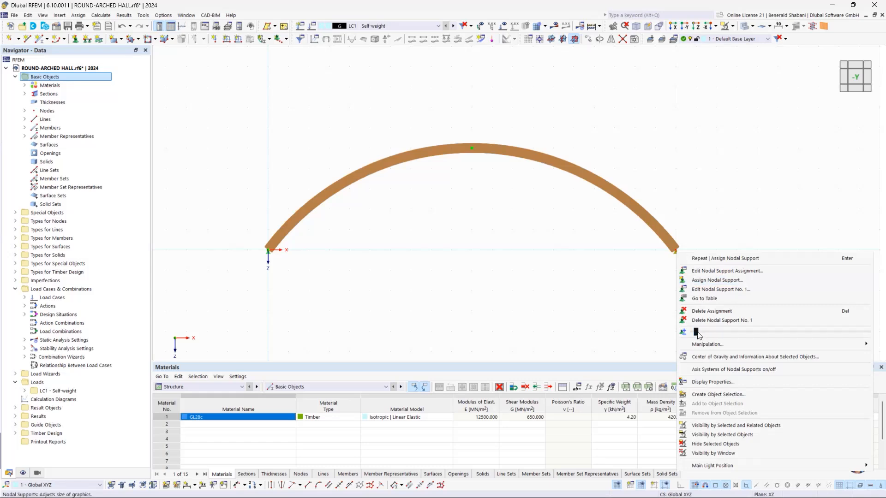
pyautogui.moveTo(707, 332); pyautogui.dragTo(743, 331)
pyautogui.click(599, 304)
pyautogui.moveTo(738, 284)
pyautogui.keyDown('ctrl'); pyautogui.mouseDown(button='middle')
pyautogui.moveTo(681, 289)
pyautogui.moveTo(735, 287)
pyautogui.mouseUp(button='middle'); pyautogui.keyUp('ctrl')
pyautogui.click(857, 83)
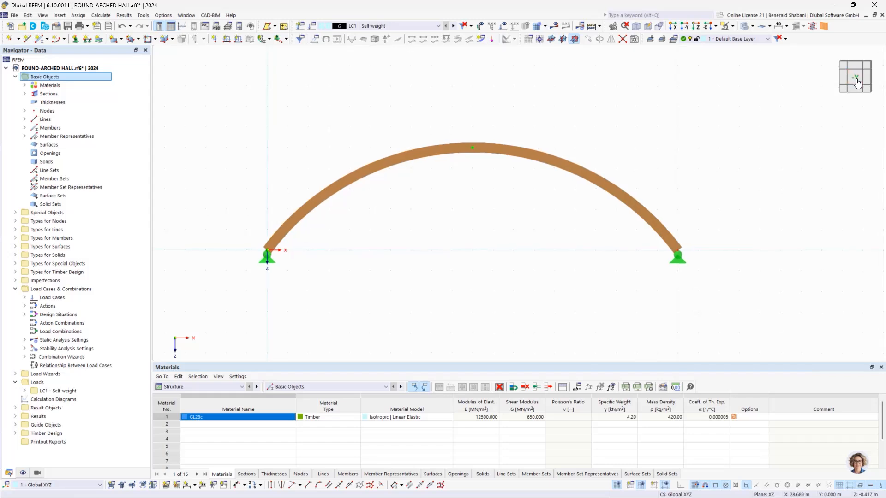
# Divide the arch member using 5 intermediate nodes.
pyautogui.scroll(3, 639, 224)
pyautogui.scroll(-4, 652, 236)
pyautogui.moveTo(653, 247); pyautogui.dragTo(610, 244, button='middle')
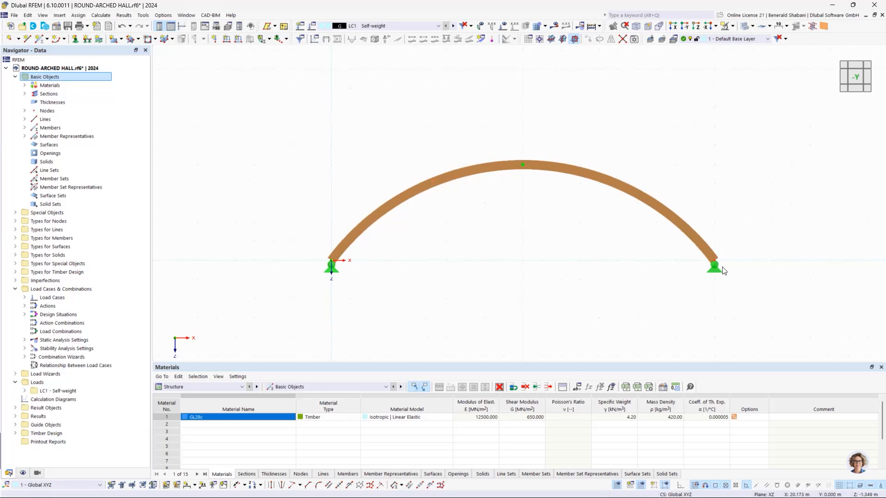
pyautogui.moveTo(308, 141); pyautogui.dragTo(790, 319)
pyautogui.rightClick(588, 183)
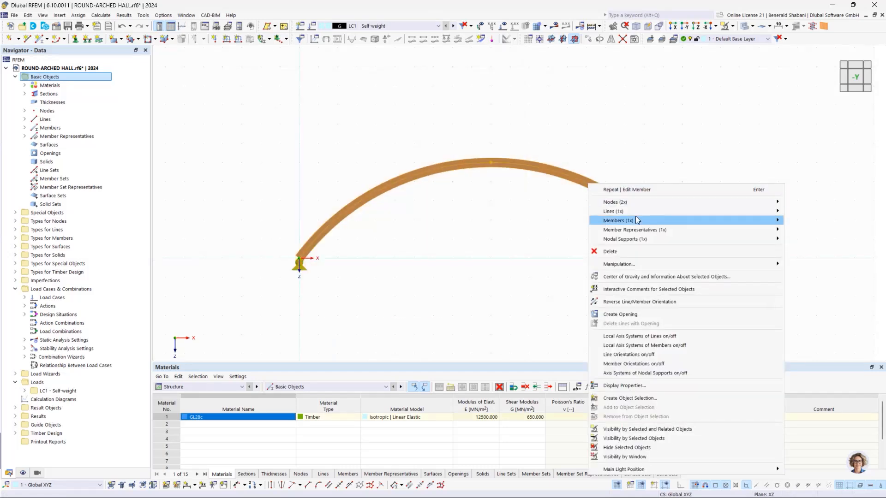
pyautogui.moveTo(635, 217)
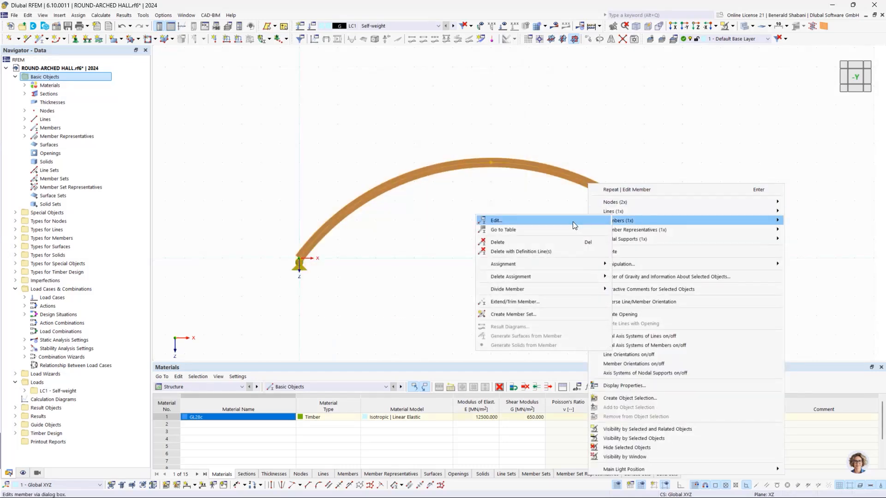
pyautogui.moveTo(533, 294)
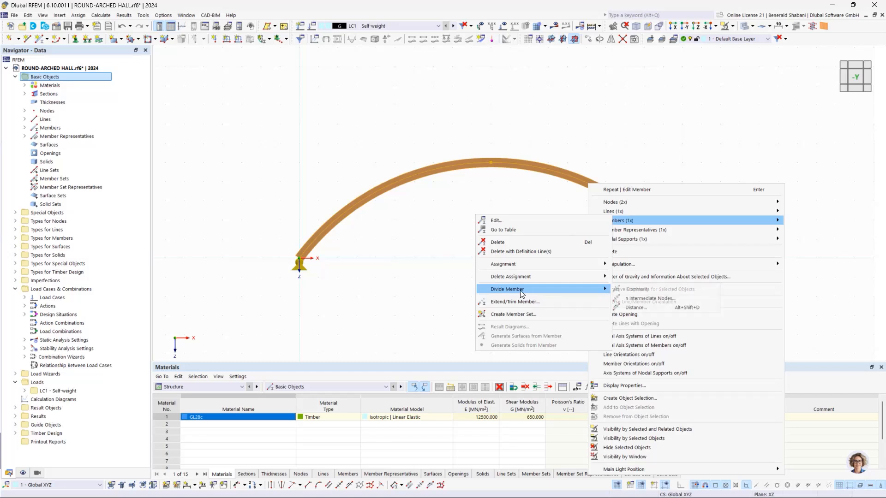
pyautogui.click(638, 298)
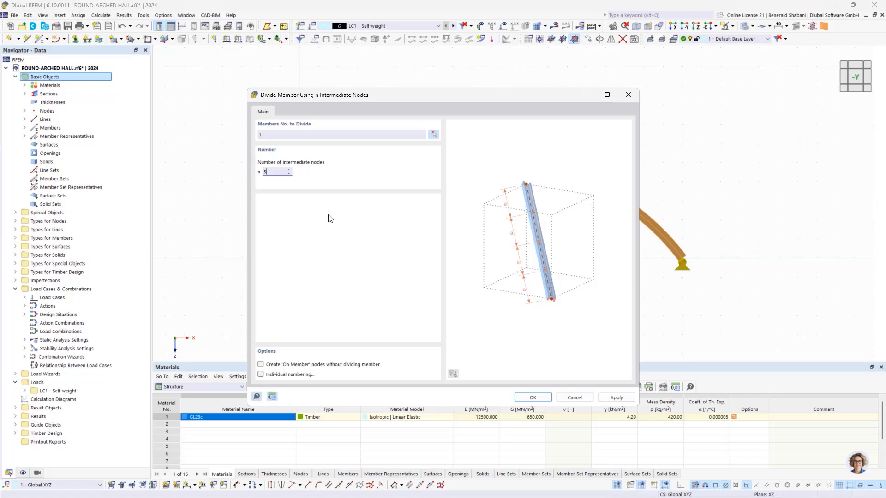
pyautogui.click(533, 398)
pyautogui.scroll(2, 425, 154)
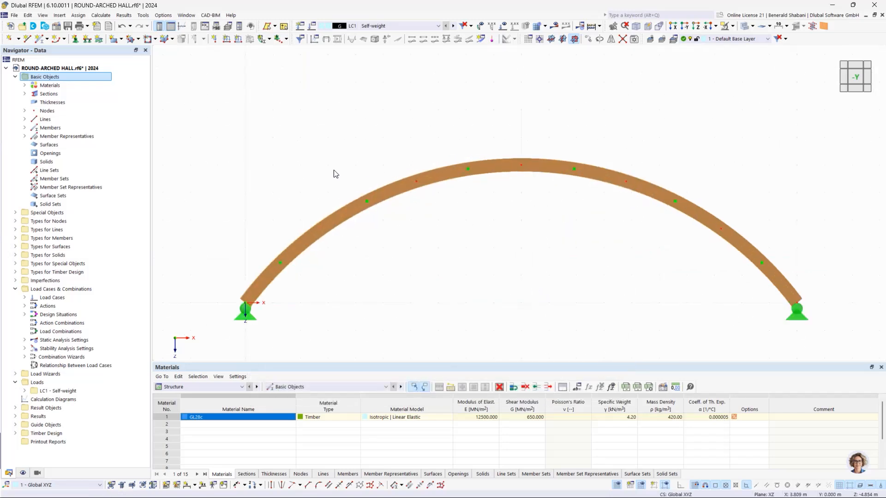
pyautogui.scroll(-2, 334, 173)
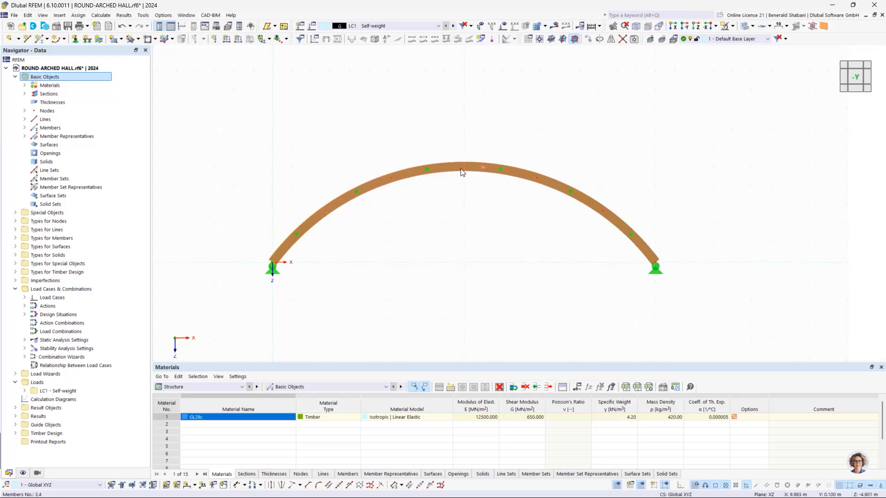
pyautogui.moveTo(534, 233)
pyautogui.keyDown('ctrl'); pyautogui.mouseDown(button='middle')
pyautogui.moveTo(393, 238)
pyautogui.moveTo(524, 245)
pyautogui.mouseUp(button='middle'); pyautogui.keyUp('ctrl')
pyautogui.scroll(2, 478, 211)
pyautogui.scroll(-1, 479, 217)
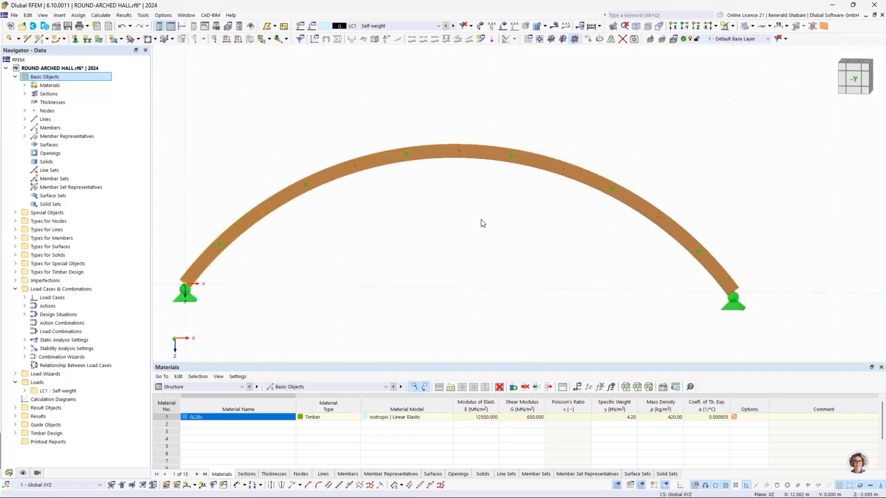
pyautogui.scroll(-1, 530, 291)
pyautogui.scroll(-1, 524, 282)
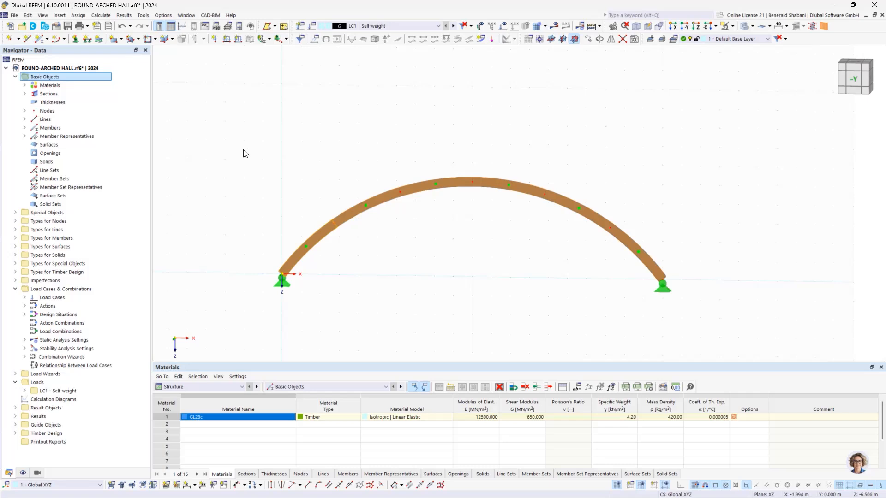
# Create a Continuous Members set from all six members of the arch.
pyautogui.moveTo(246, 150); pyautogui.dragTo(722, 336)
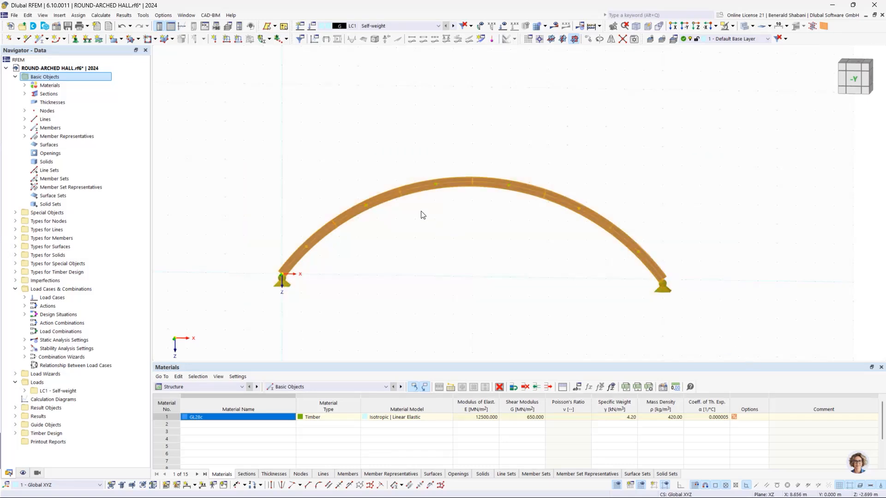
pyautogui.rightClick(386, 197)
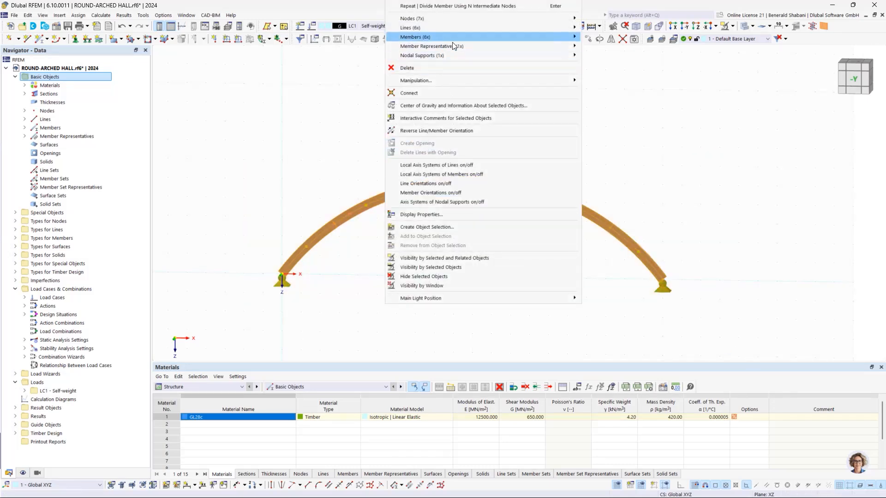
pyautogui.moveTo(508, 37)
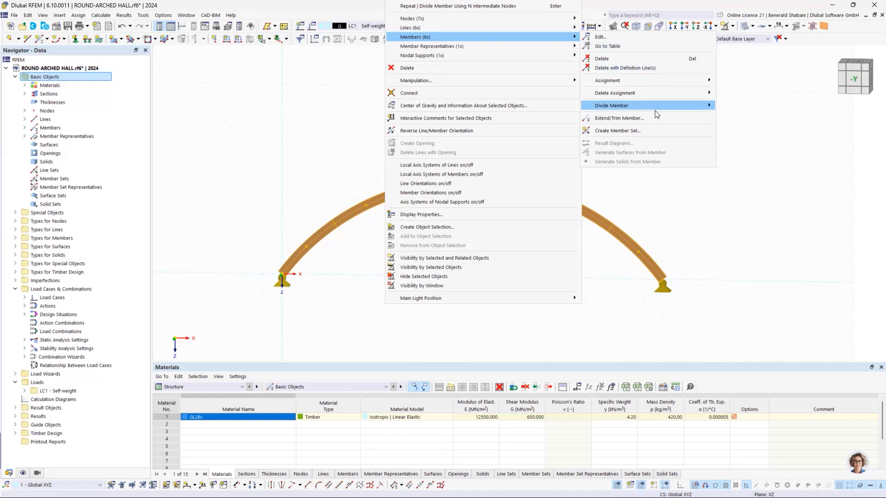
pyautogui.click(651, 129)
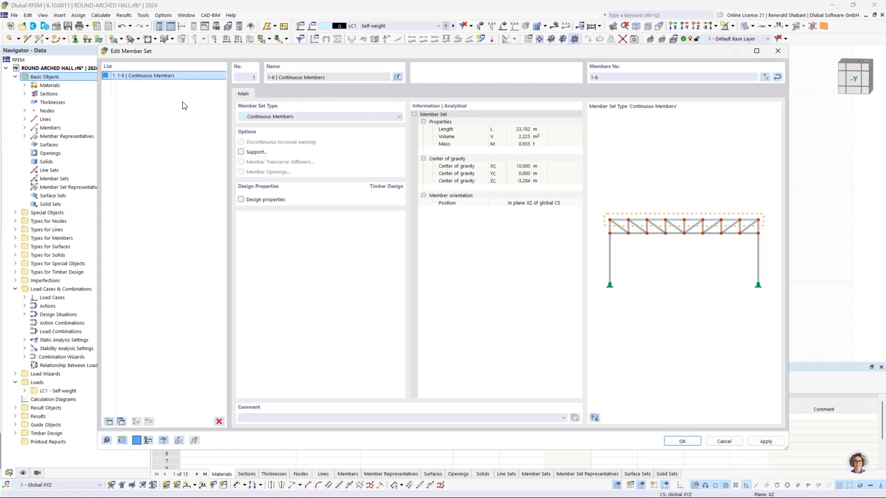
pyautogui.click(682, 440)
pyautogui.moveTo(219, 114); pyautogui.dragTo(702, 292)
pyautogui.rightClick(444, 183)
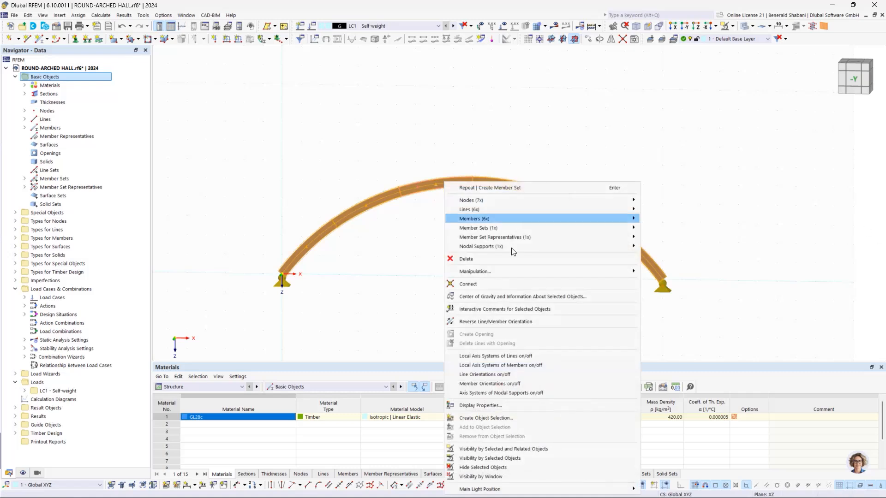
pyautogui.moveTo(496, 231)
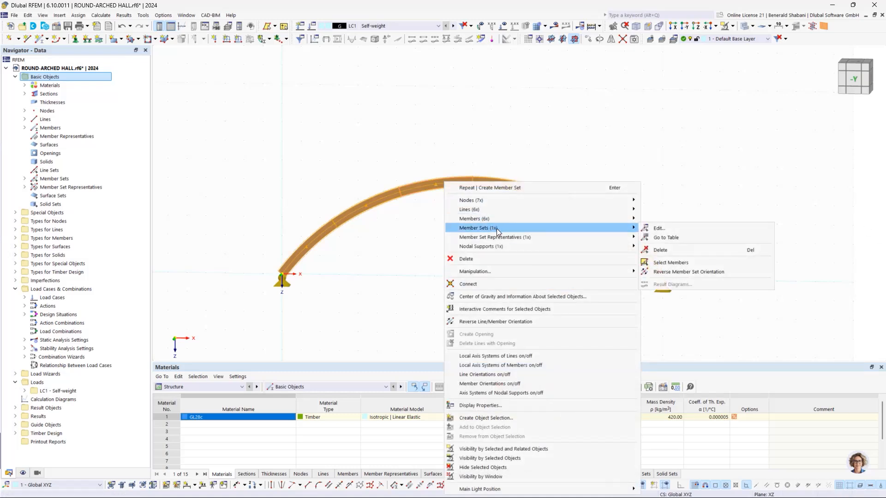
pyautogui.click(772, 162)
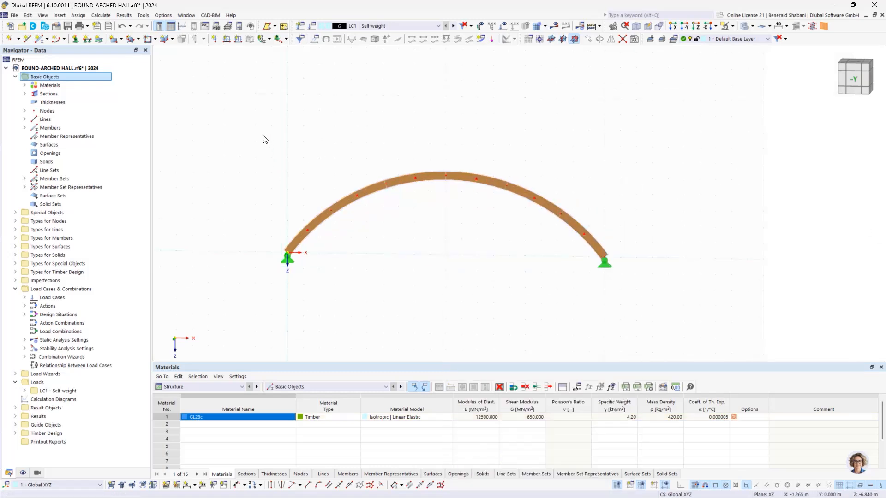
# Set up a Move/Copy of the whole arch with its supports, creating copies in 5 steps.
pyautogui.moveTo(252, 132); pyautogui.dragTo(750, 335)
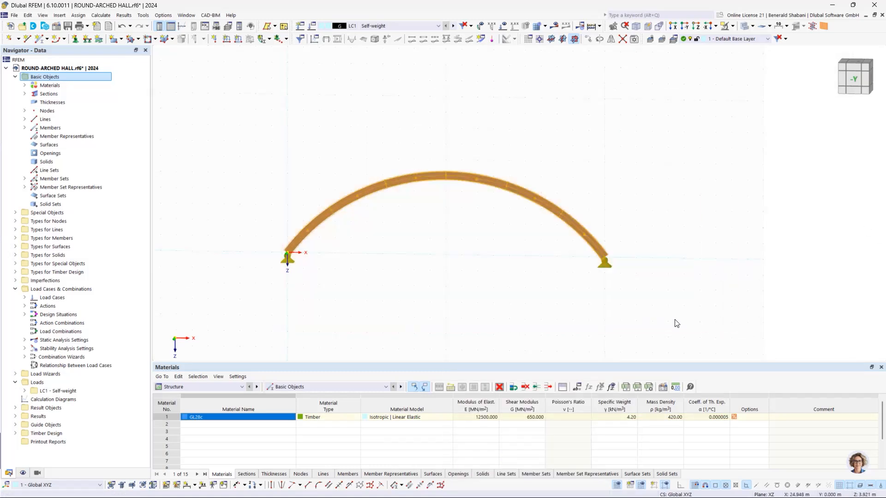
pyautogui.click(853, 80)
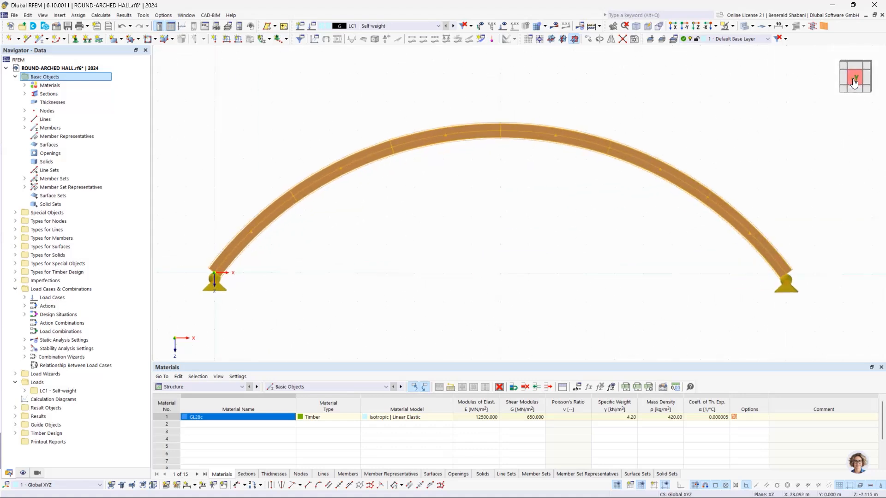
pyautogui.scroll(-3, 684, 113)
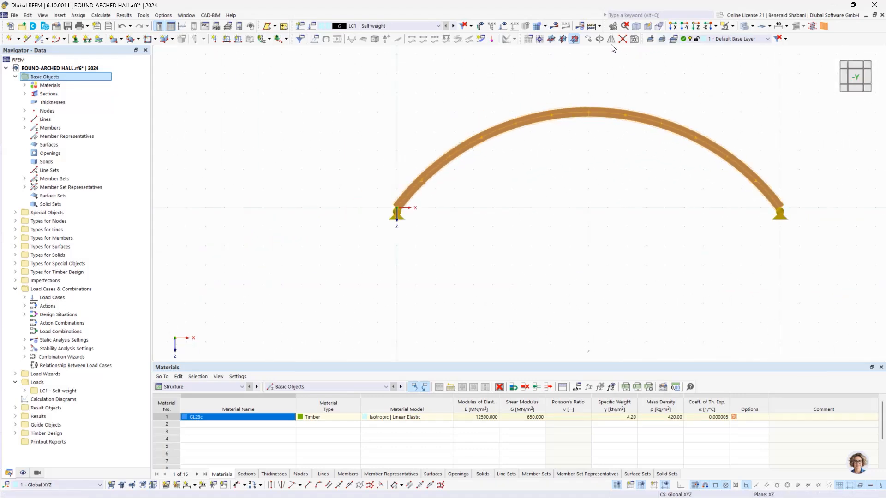
pyautogui.click(587, 39)
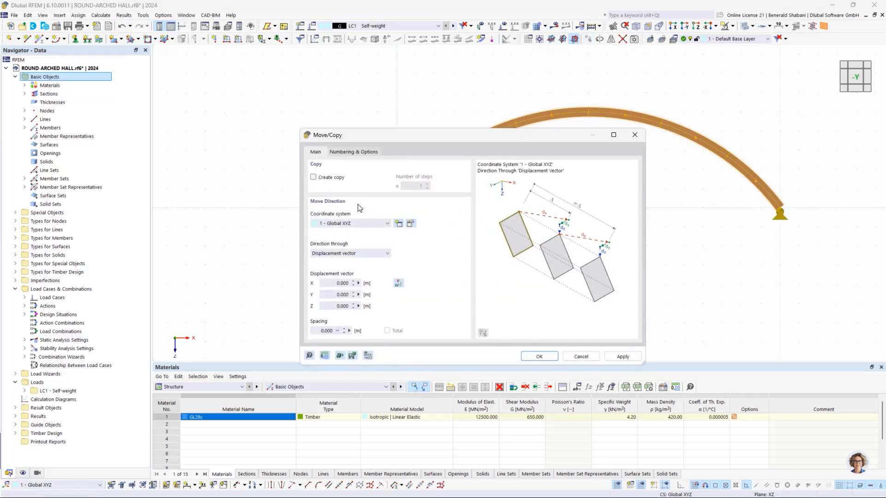
pyautogui.click(313, 178)
pyautogui.click(420, 186)
pyautogui.write('5')
pyautogui.moveTo(453, 137); pyautogui.dragTo(183, 155)
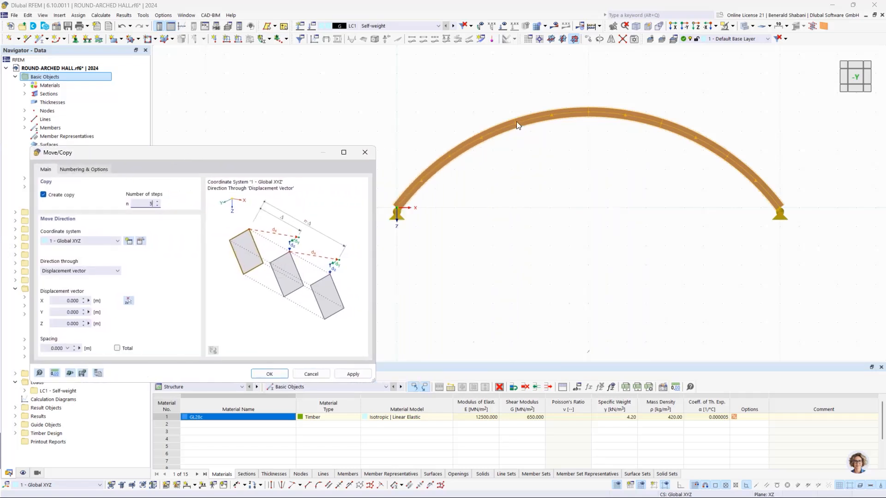
pyautogui.moveTo(256, 159); pyautogui.dragTo(377, 175)
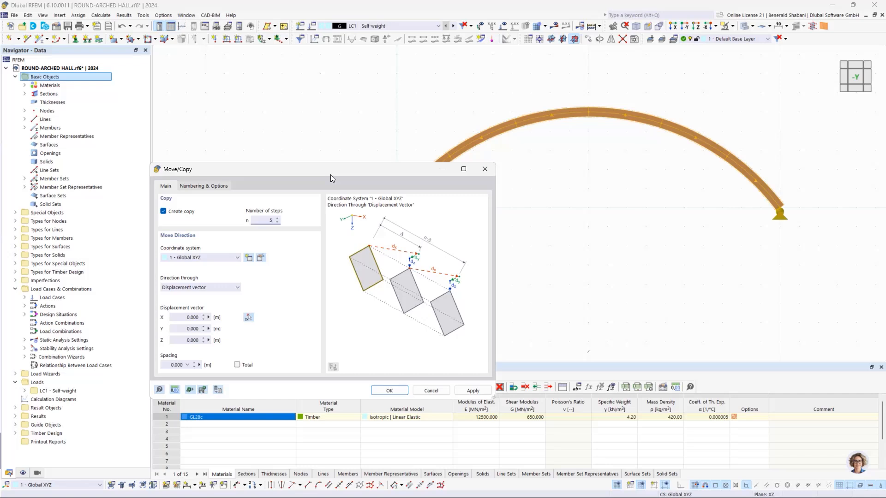
# Enable step links for the copy so that corresponding nodes are linked with members.
pyautogui.click(199, 187)
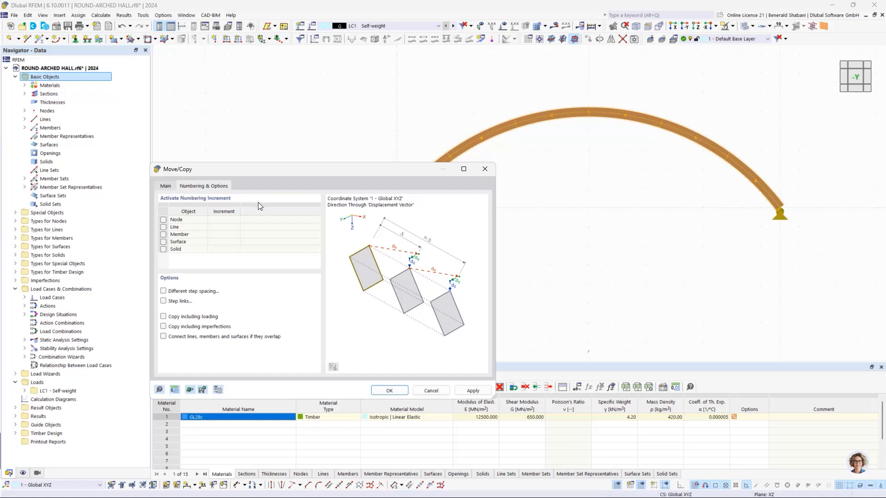
pyautogui.click(163, 302)
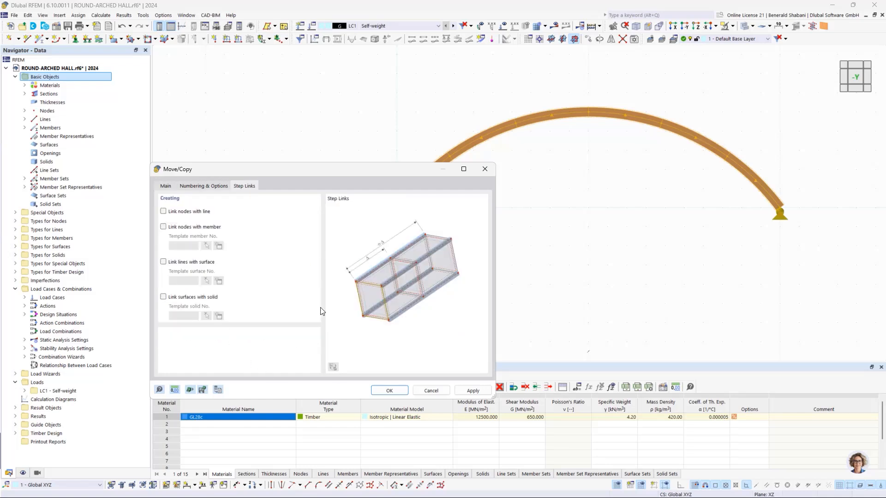
pyautogui.click(163, 212)
pyautogui.click(164, 228)
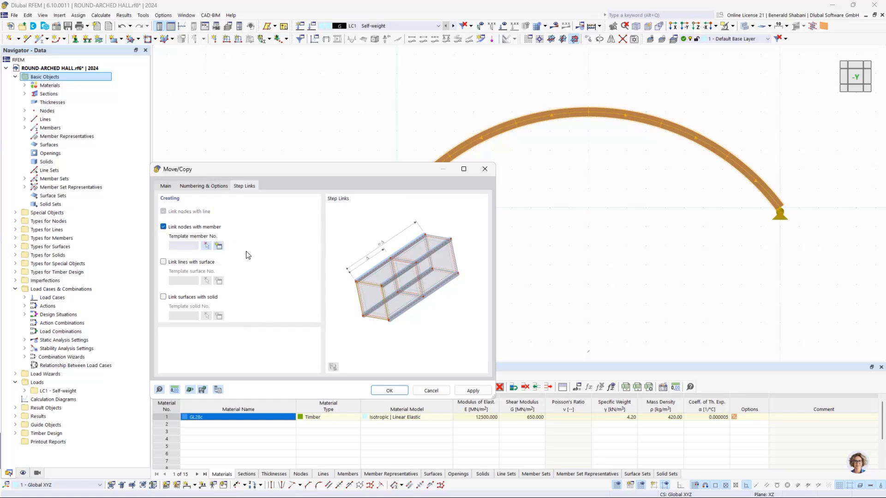
# Create a new template member for the step links and set its type to Truss.
pyautogui.click(221, 248)
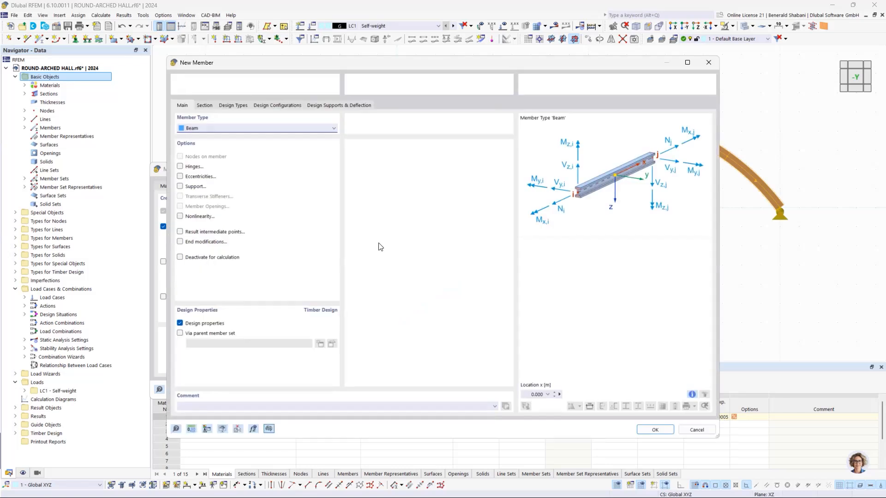
pyautogui.click(204, 105)
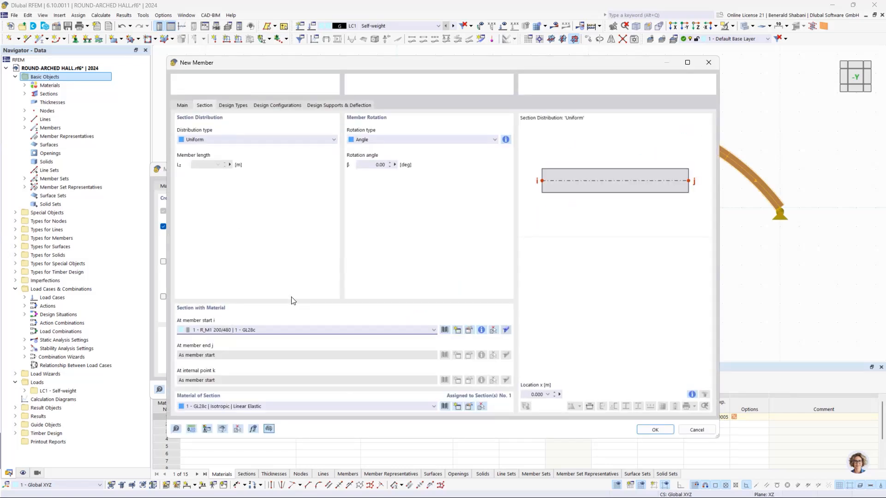
pyautogui.click(182, 106)
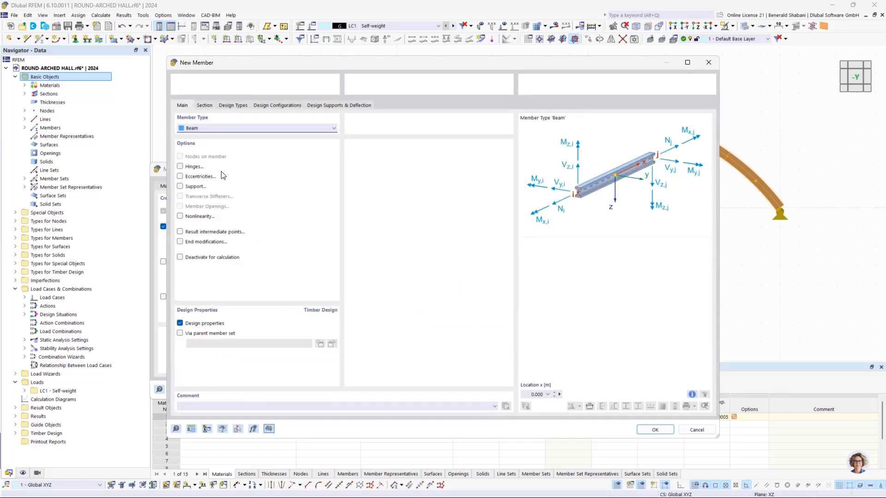
pyautogui.click(214, 129)
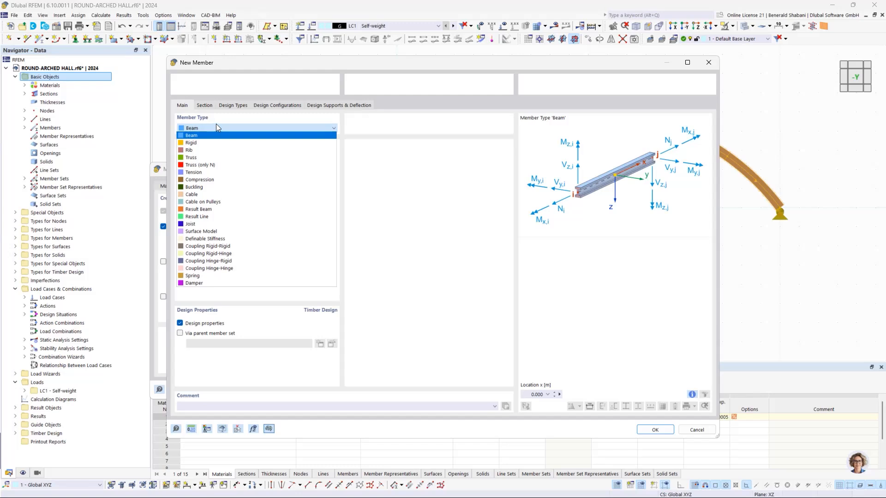
pyautogui.click(223, 157)
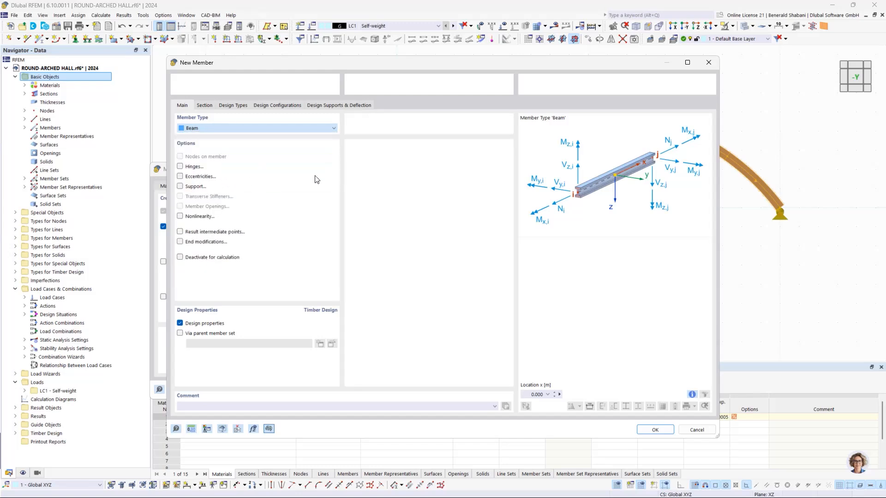
# Give the template member a new GL28c massive rectangular section with b 120 mm and h 120 mm, then confirm the section and member.
pyautogui.click(207, 108)
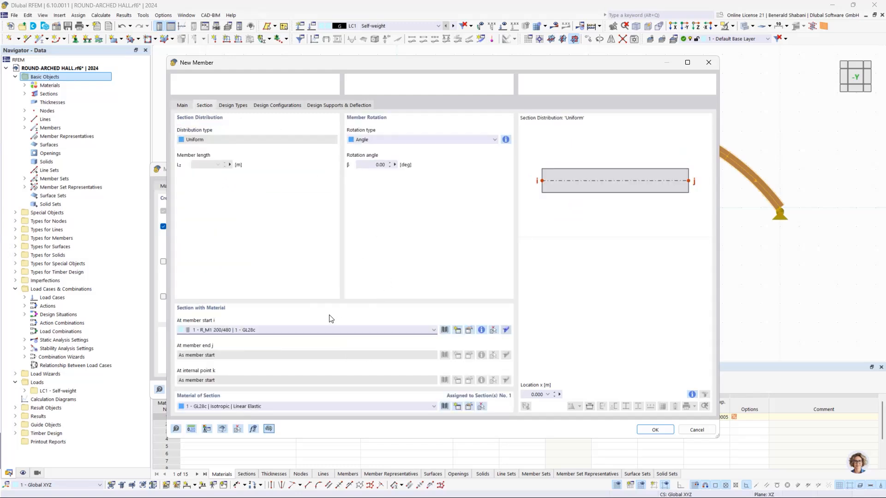
pyautogui.click(458, 330)
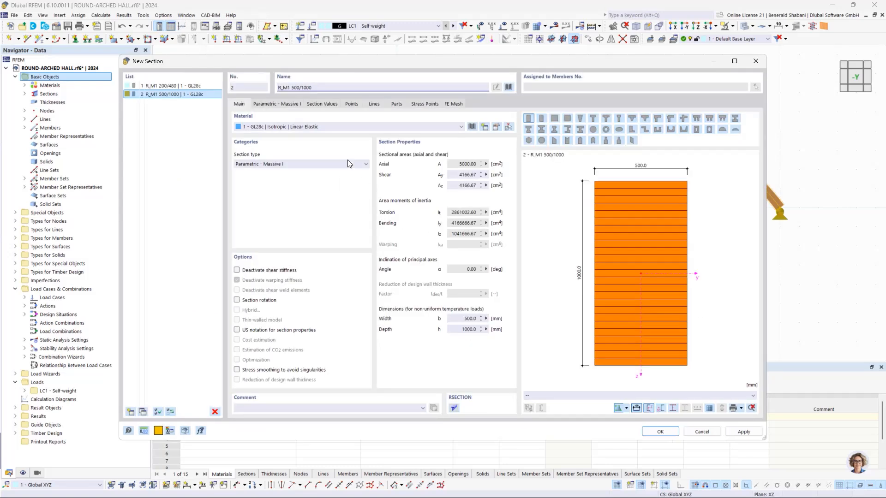
pyautogui.click(277, 104)
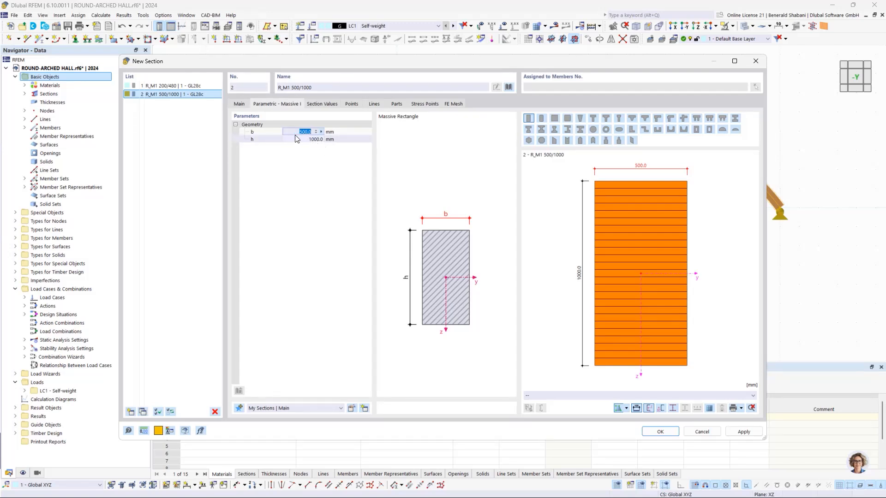
pyautogui.write('120')
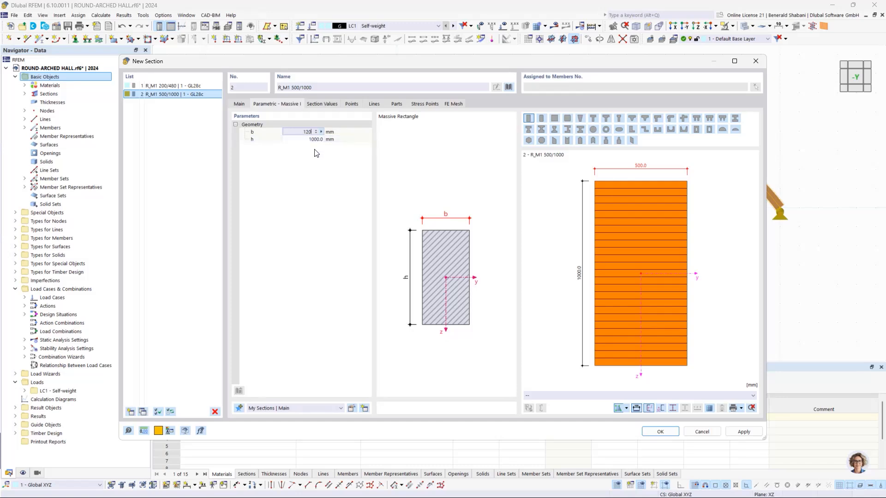
pyautogui.click(308, 139)
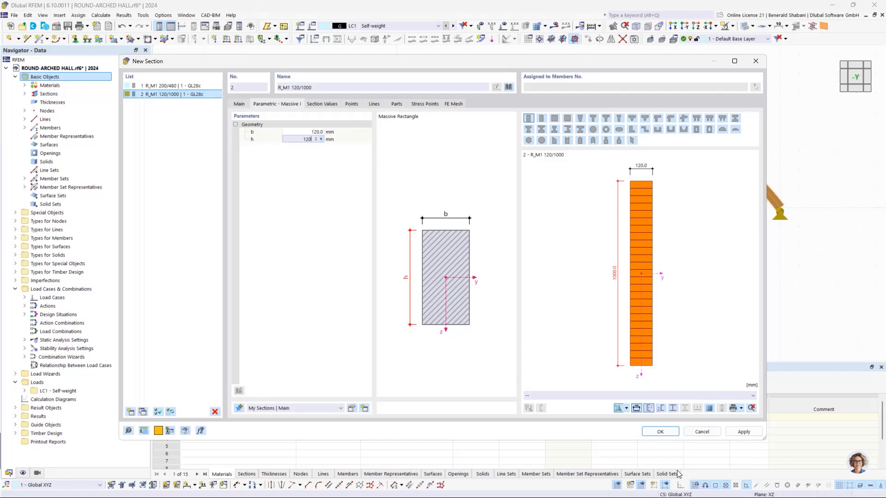
pyautogui.click(373, 236)
pyautogui.press('Return')
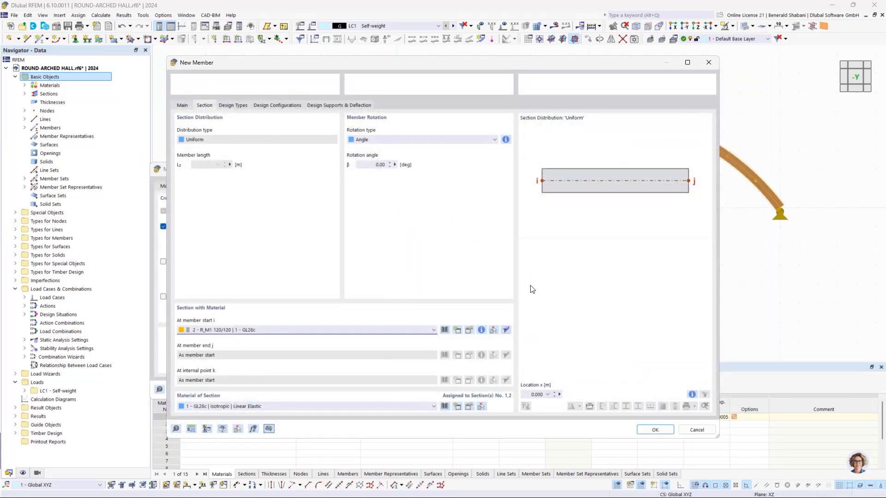
pyautogui.click(647, 432)
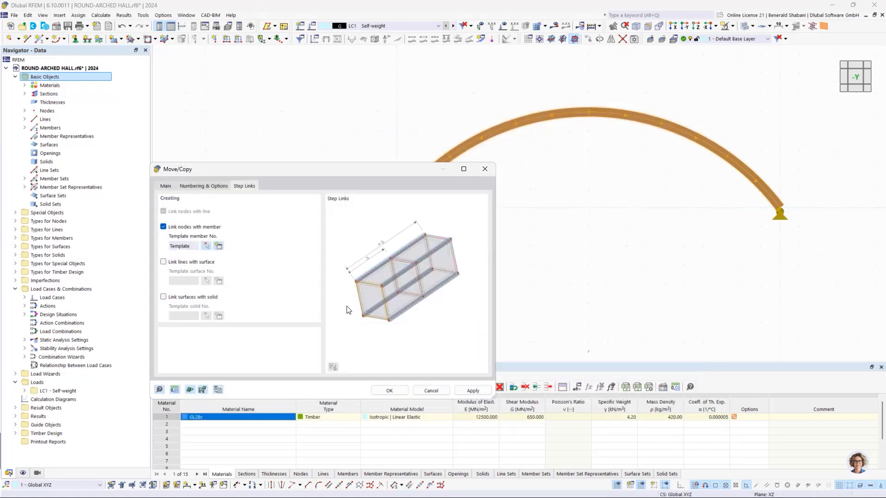
# Set the copy's displacement vector to 5 m in Y and carry out the copy.
pyautogui.click(165, 187)
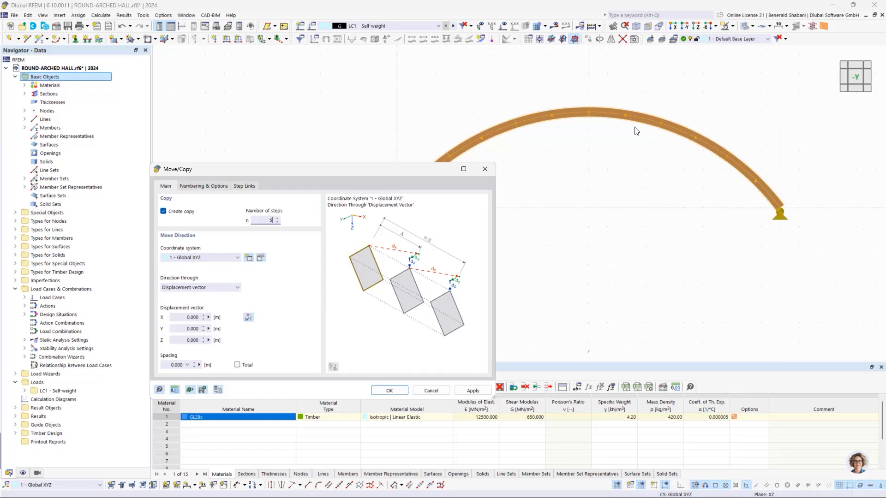
pyautogui.click(176, 330)
pyautogui.write('5')
pyautogui.press('Tab')
pyautogui.press('Return')
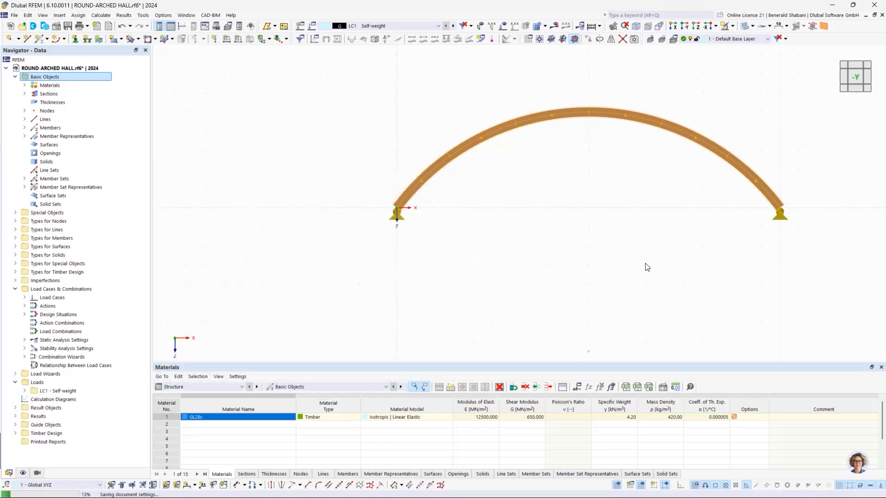
# Delete the base-level members that link neighbouring arch supports in all five bays on both sides of the hall.
pyautogui.keyDown('ctrl'); pyautogui.moveTo(685, 204); pyautogui.dragTo(658, 219, button='middle'); pyautogui.keyUp('ctrl')
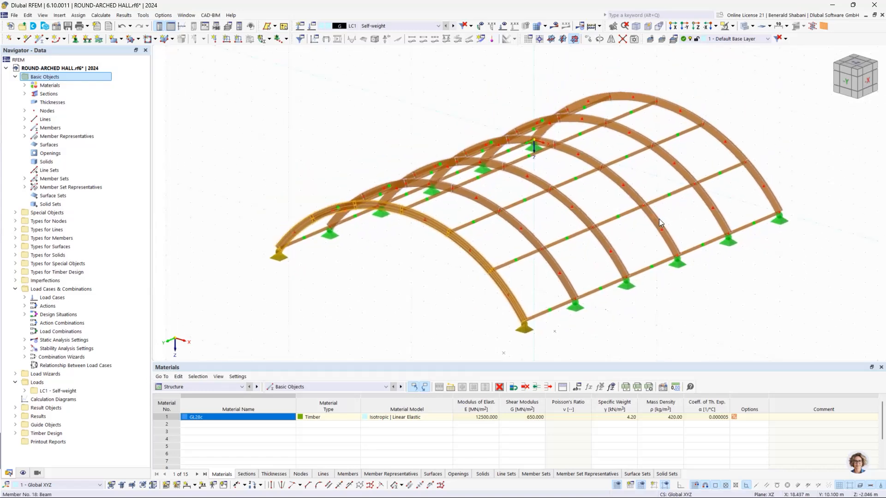
pyautogui.click(866, 83)
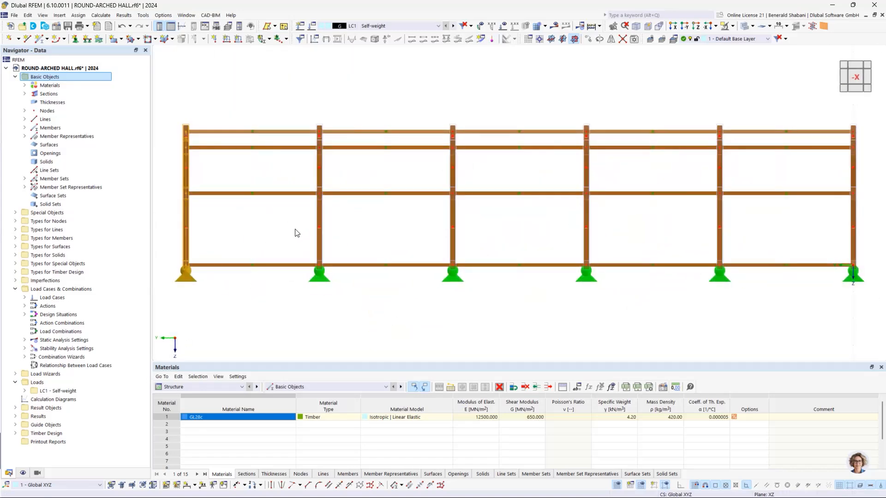
pyautogui.moveTo(295, 230); pyautogui.dragTo(276, 286)
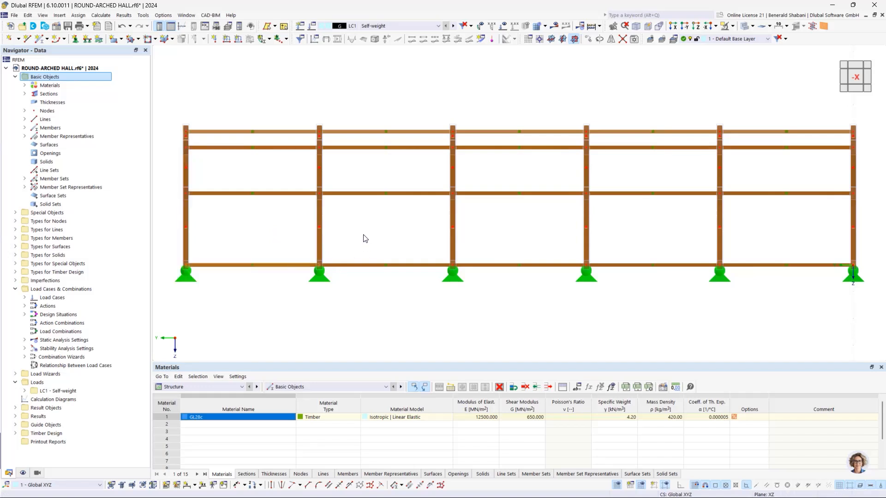
pyautogui.moveTo(370, 237); pyautogui.dragTo(342, 307)
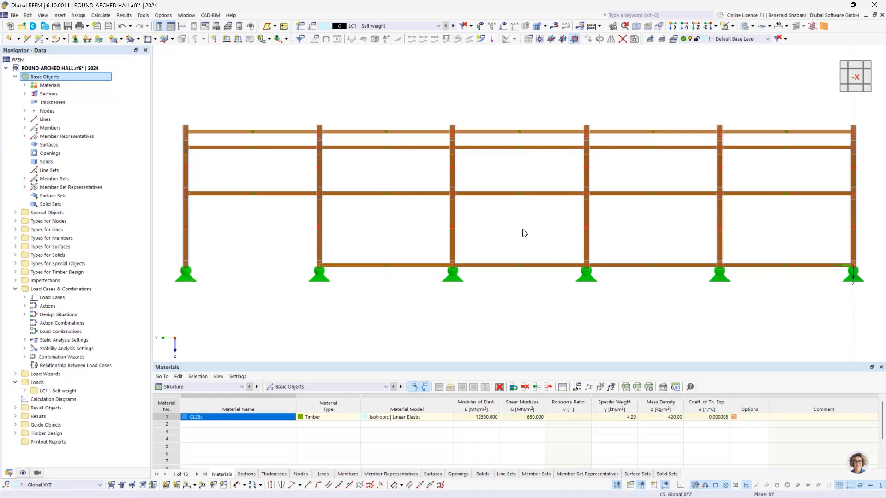
pyautogui.moveTo(495, 236); pyautogui.dragTo(478, 305)
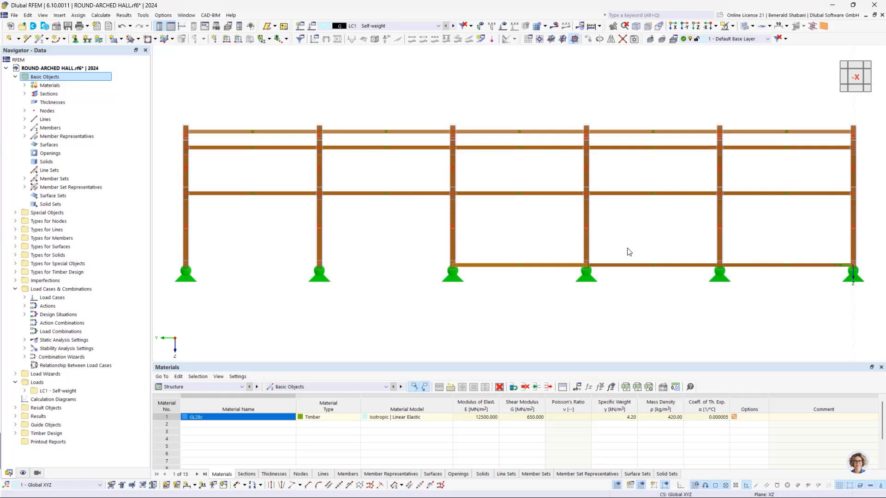
pyautogui.moveTo(628, 249); pyautogui.dragTo(604, 316)
pyautogui.press('Delete')
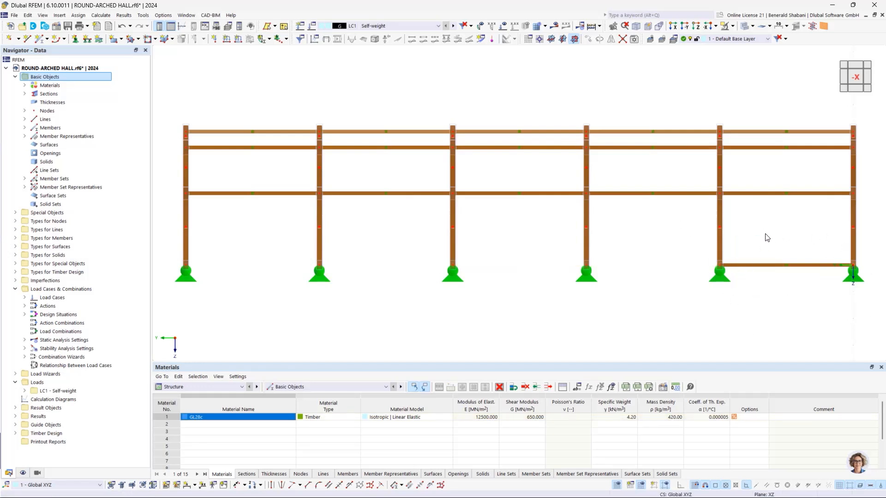
pyautogui.moveTo(771, 245); pyautogui.dragTo(736, 302)
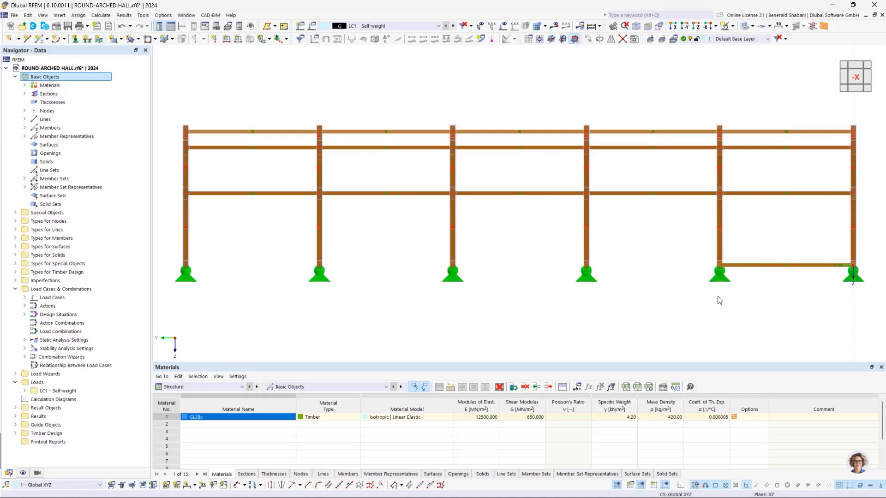
pyautogui.press('Delete')
# Start a new single member for the end wall and set its member type to Beam.
pyautogui.scroll(-1, 499, 329)
pyautogui.keyDown('ctrl'); pyautogui.moveTo(471, 324); pyautogui.dragTo(569, 335, button='middle'); pyautogui.keyUp('ctrl')
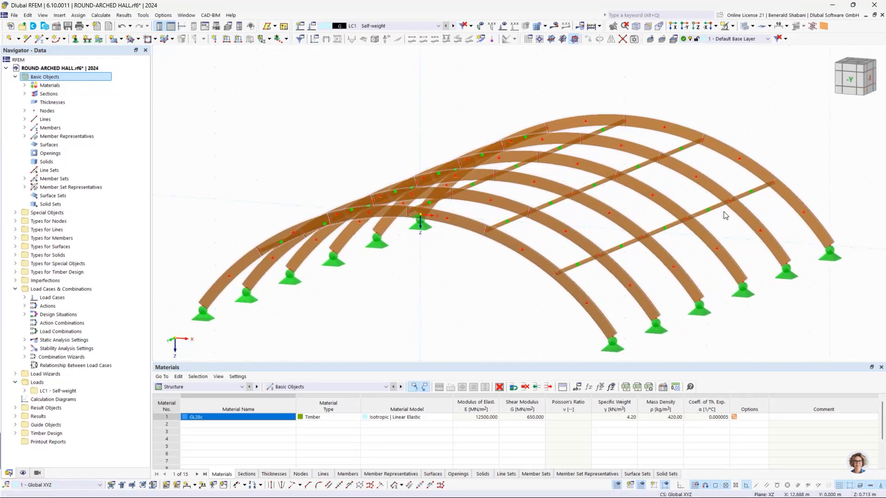
pyautogui.scroll(-1, 756, 189)
pyautogui.click(868, 79)
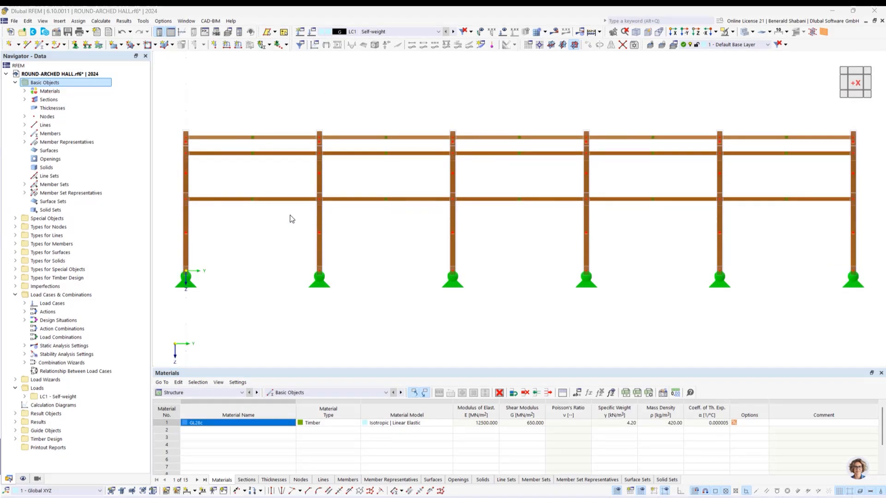
pyautogui.scroll(-3, 468, 268)
pyautogui.keyDown('ctrl'); pyautogui.moveTo(678, 279); pyautogui.dragTo(508, 315, button='middle'); pyautogui.keyUp('ctrl')
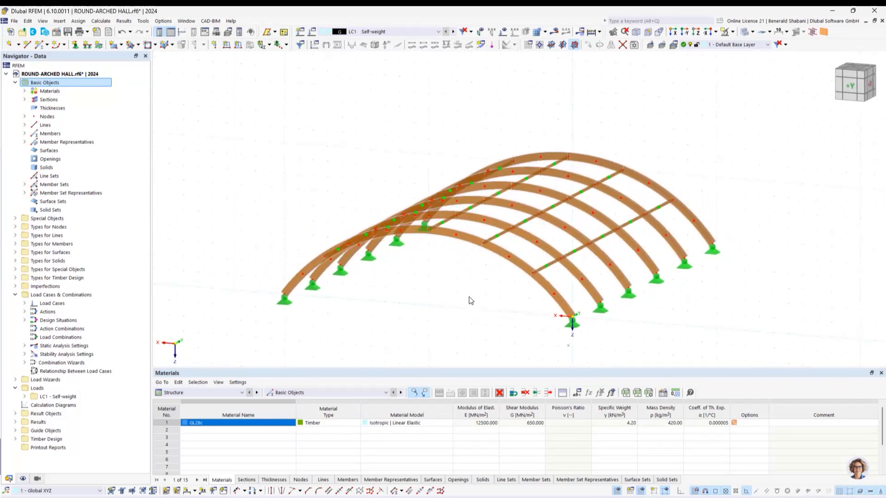
pyautogui.scroll(-1, 443, 290)
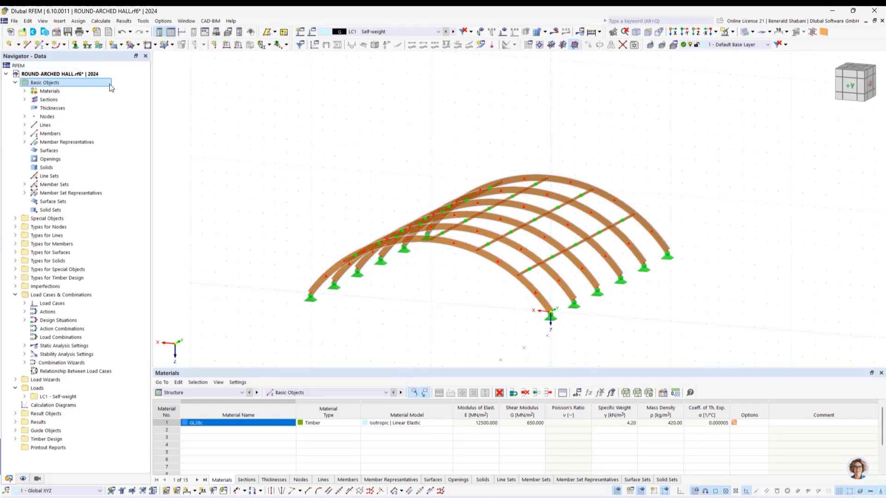
pyautogui.click(46, 46)
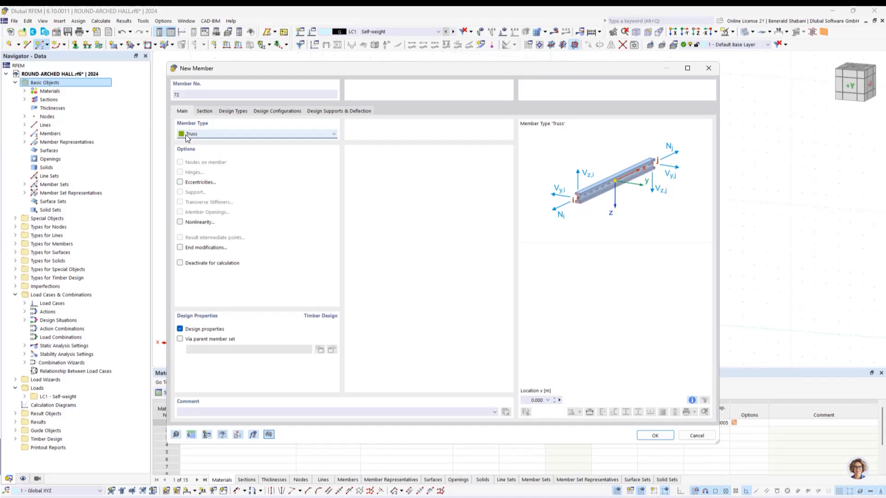
pyautogui.click(187, 135)
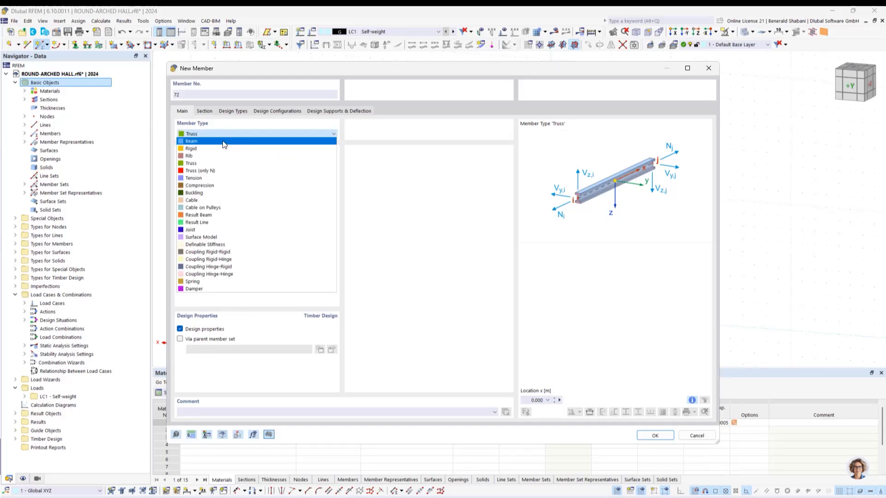
pyautogui.click(224, 141)
# Give the beam member a new GL28c massive rectangular section with b 100 mm and h 200 mm, then confirm the section and member.
pyautogui.click(203, 111)
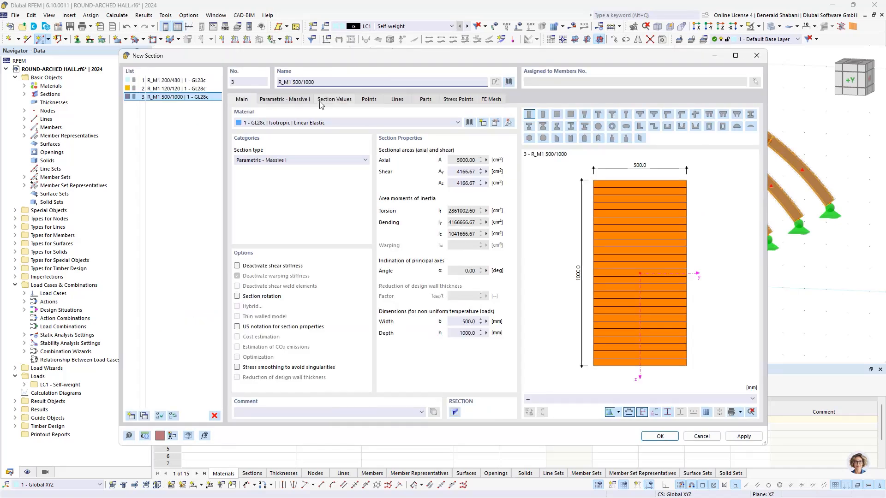
pyautogui.click(282, 100)
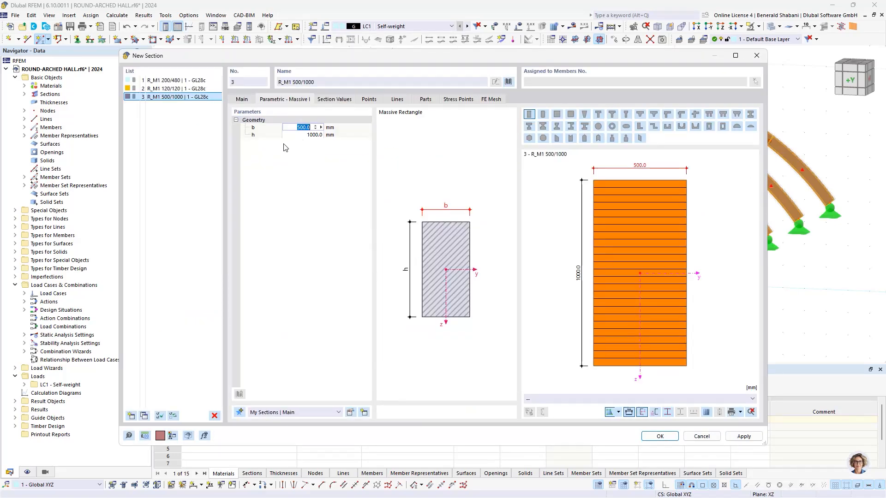
pyautogui.write('100')
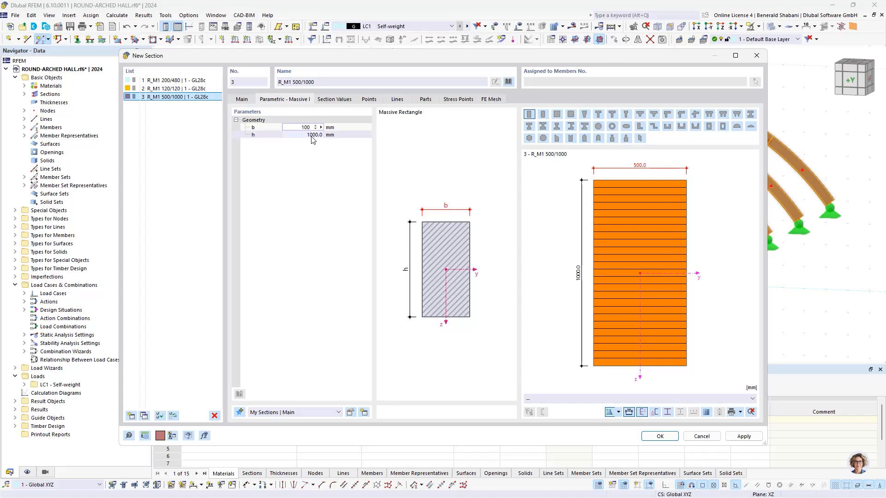
pyautogui.click(310, 135)
pyautogui.write('200')
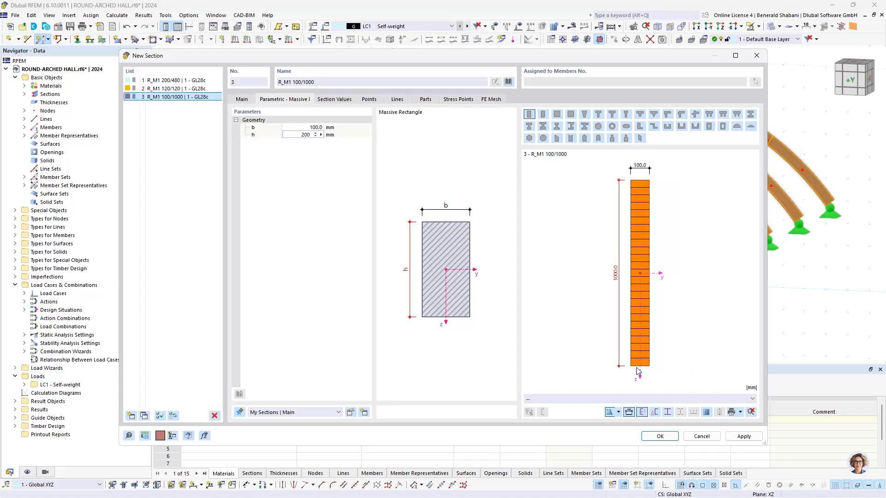
pyautogui.click(659, 436)
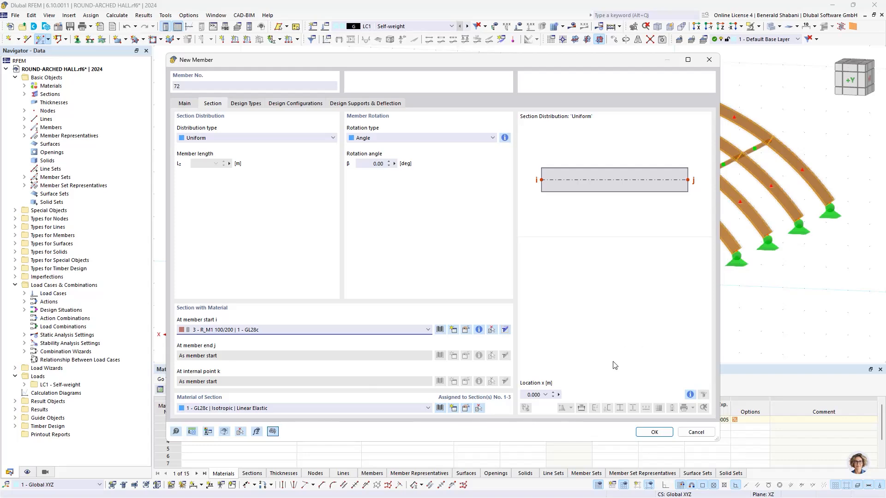
pyautogui.click(654, 431)
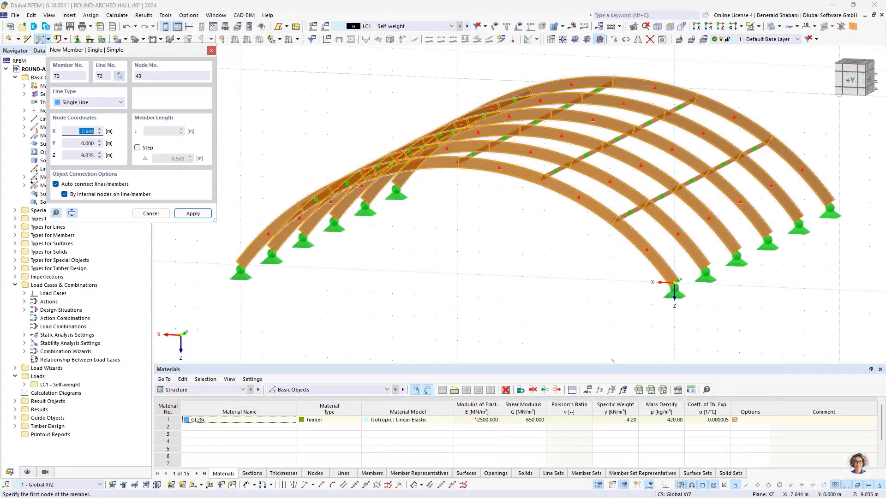
pyautogui.press('Escape')
# Place three vertical 1 m beam members under the end arch at X 15, 10 and 5 m, from Z 0 to -1 m.
pyautogui.click(852, 80)
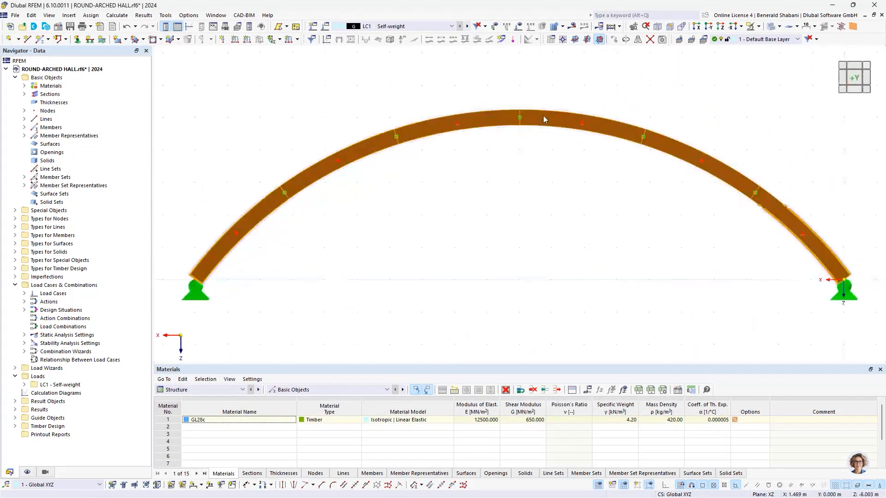
pyautogui.moveTo(337, 220); pyautogui.dragTo(342, 219, button='middle')
pyautogui.click(40, 40)
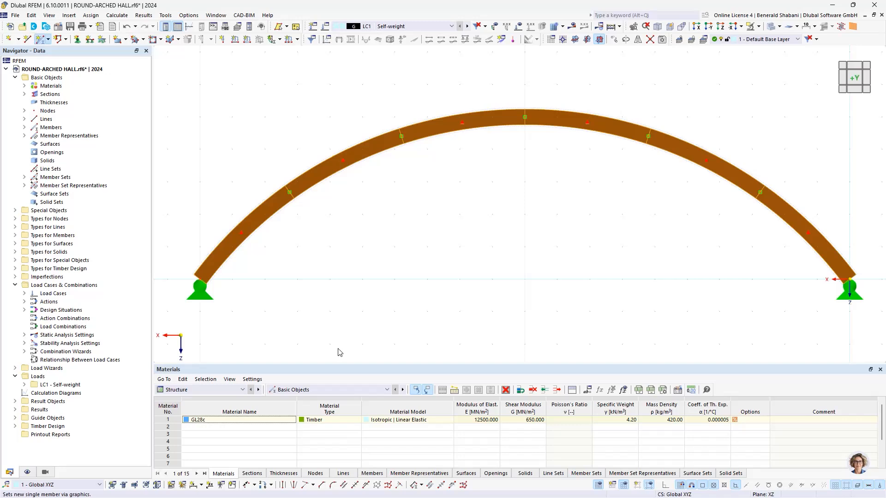
pyautogui.click(650, 435)
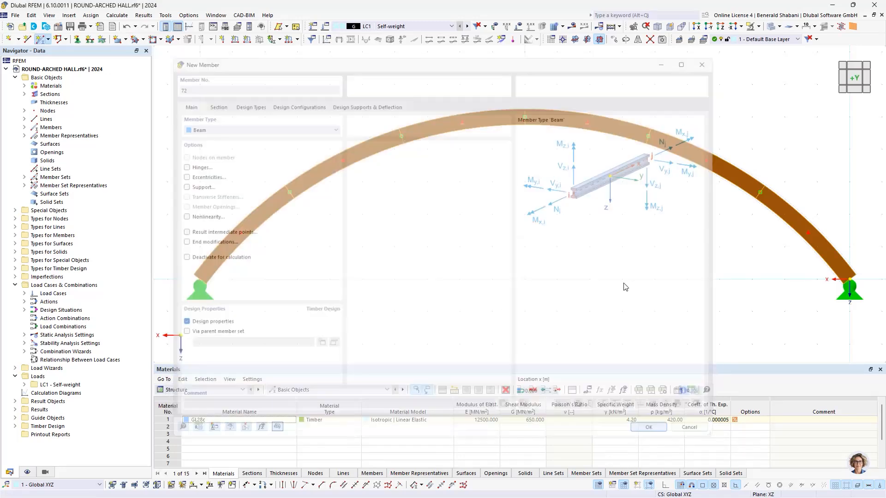
pyautogui.click(363, 279)
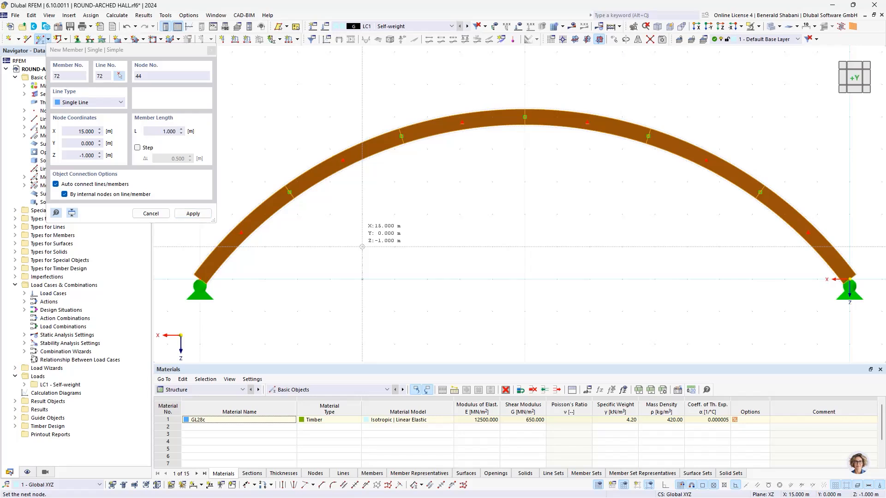
pyautogui.click(362, 247)
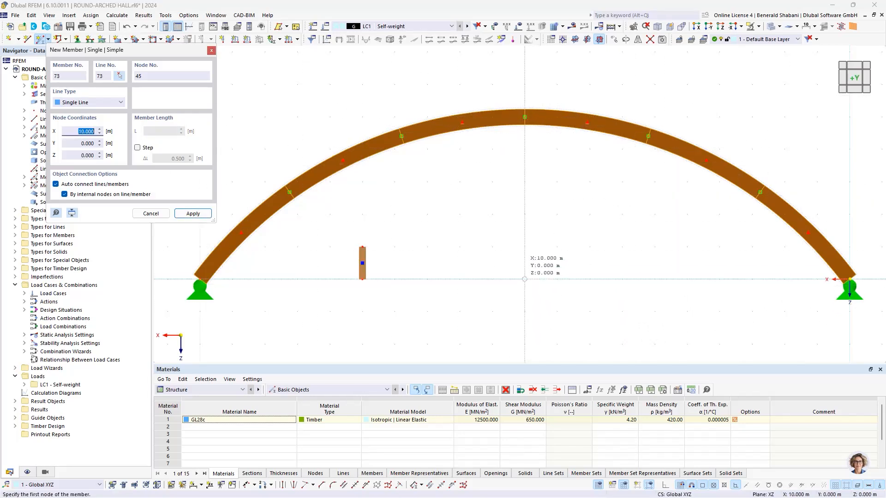
pyautogui.click(524, 246)
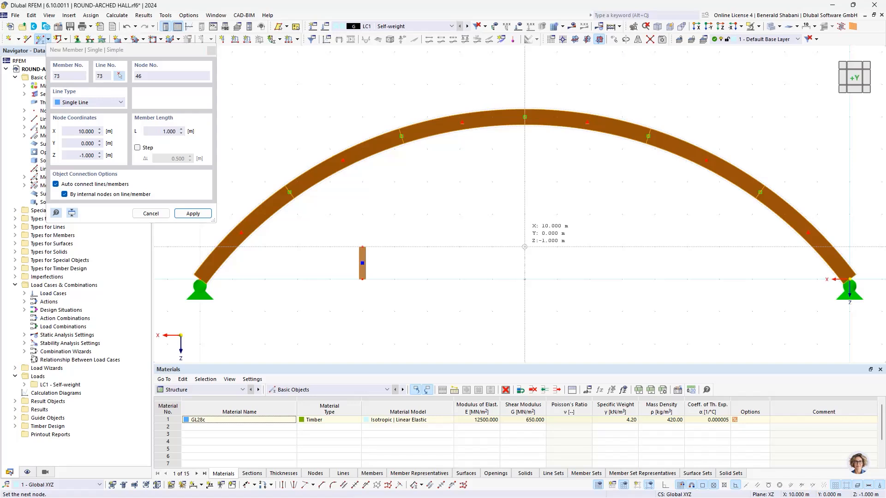
pyautogui.click(525, 279)
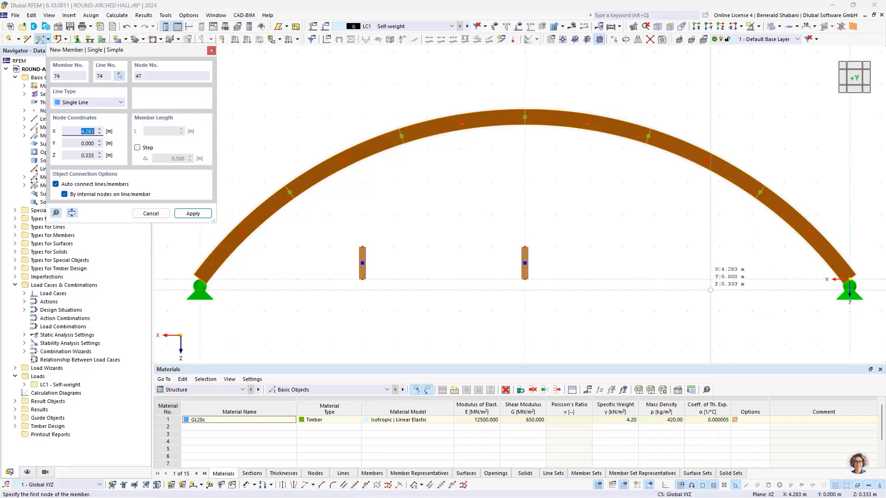
pyautogui.click(687, 278)
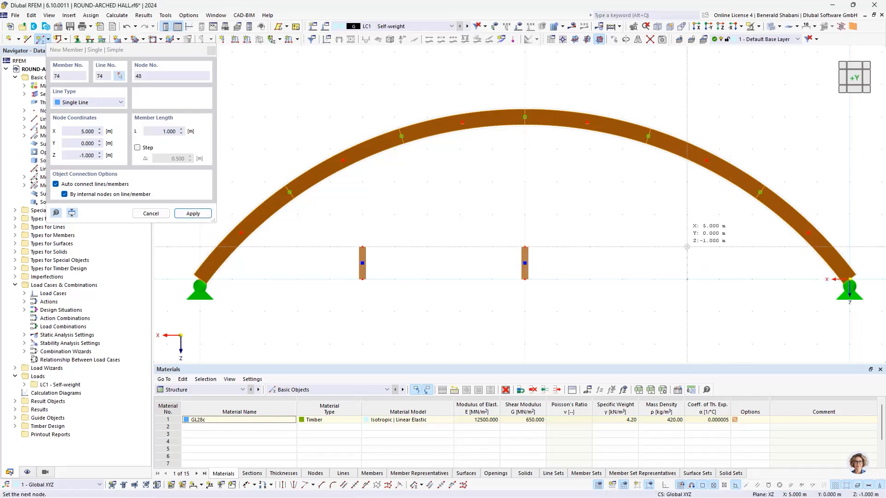
pyautogui.click(687, 247)
pyautogui.press('Escape')
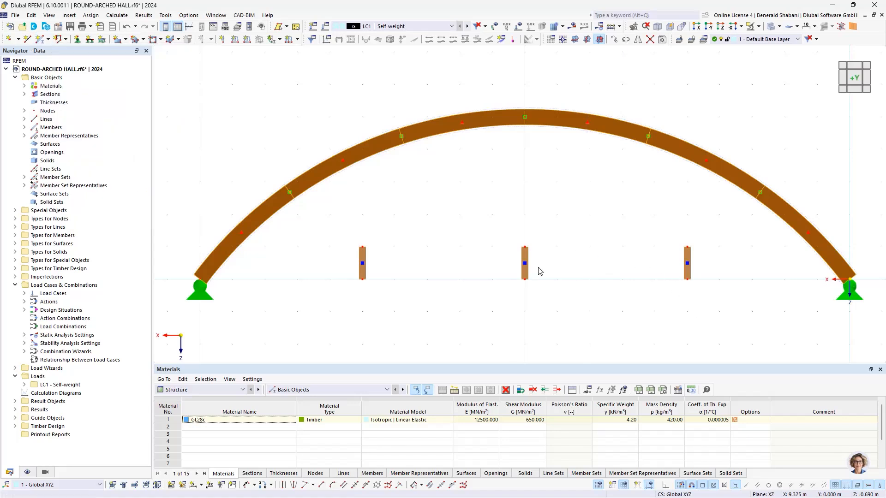
# Assign the existing Hinged nodal support to the base nodes of the three short vertical members.
pyautogui.click(77, 39)
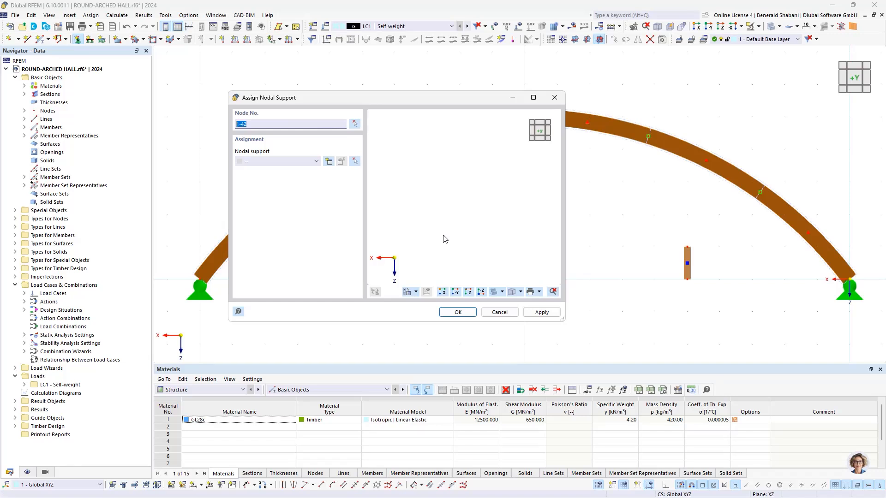
pyautogui.press('BackSpace')
pyautogui.click(354, 123)
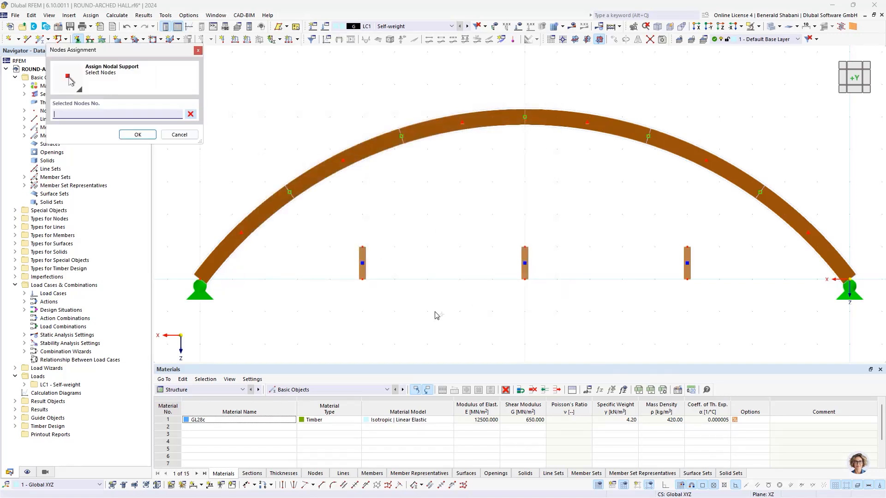
pyautogui.click(525, 279)
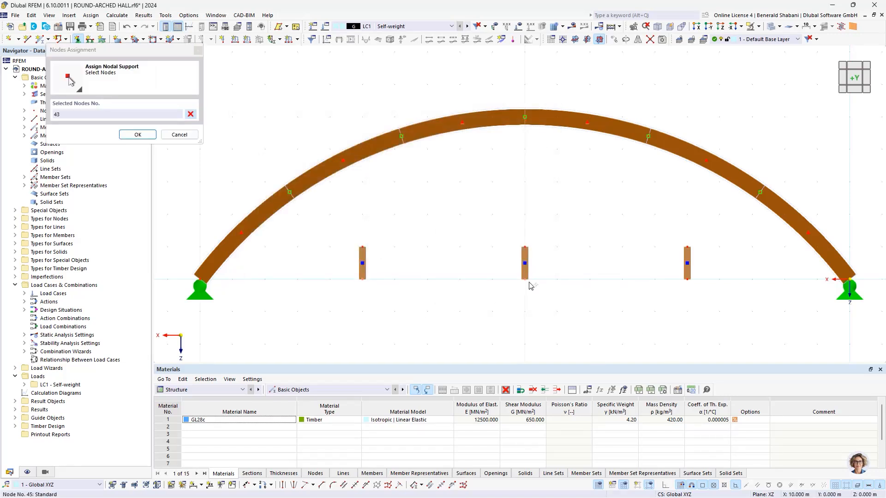
pyautogui.click(687, 279)
pyautogui.click(362, 278)
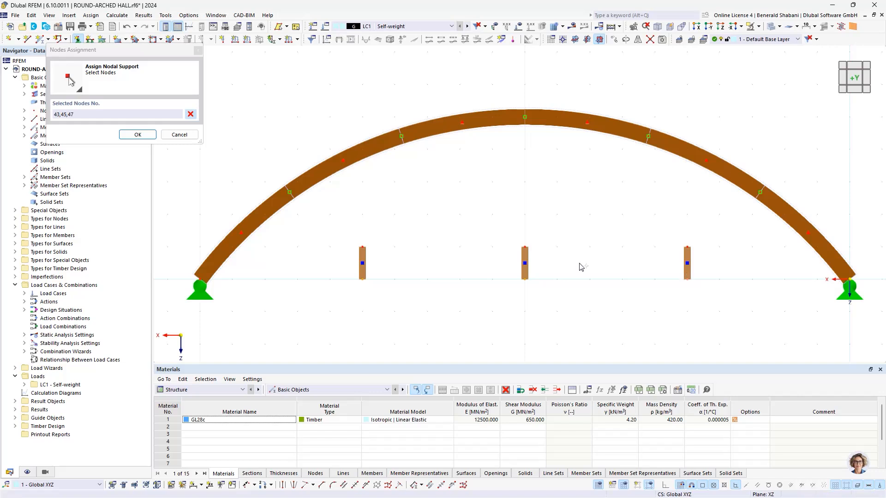
pyautogui.click(137, 134)
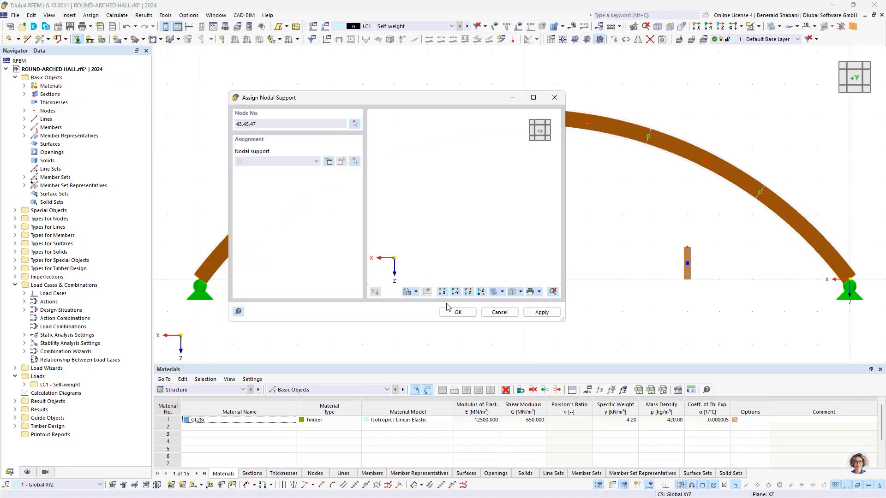
pyautogui.click(313, 161)
pyautogui.click(296, 176)
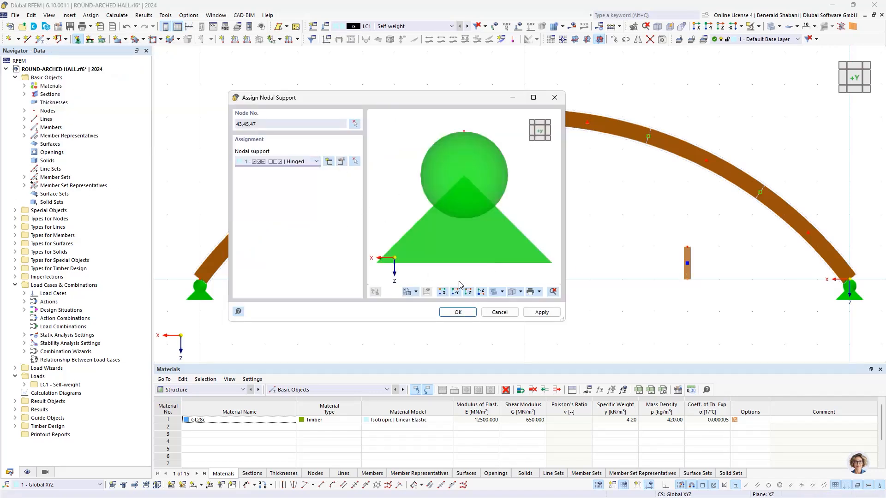
pyautogui.press('Return')
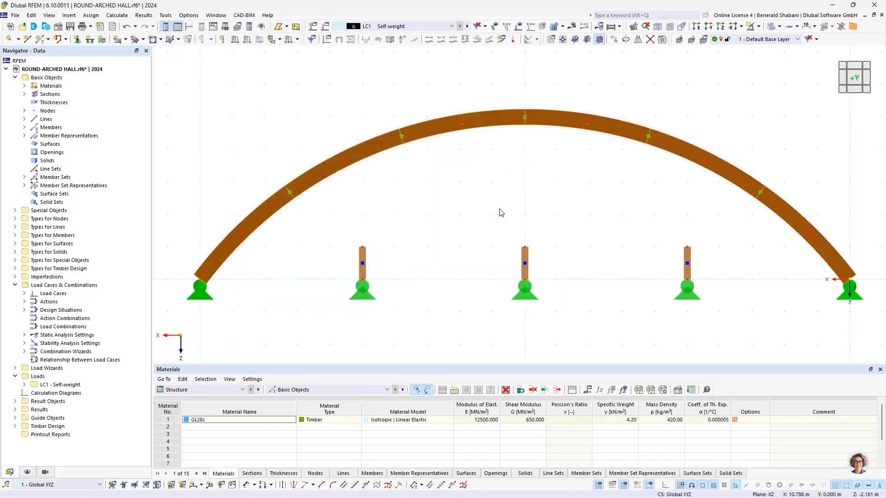
# Extend the three short end-wall columns to the next member or line so they reach the front arch.
pyautogui.scroll(-2, 599, 229)
pyautogui.scroll(2, 609, 232)
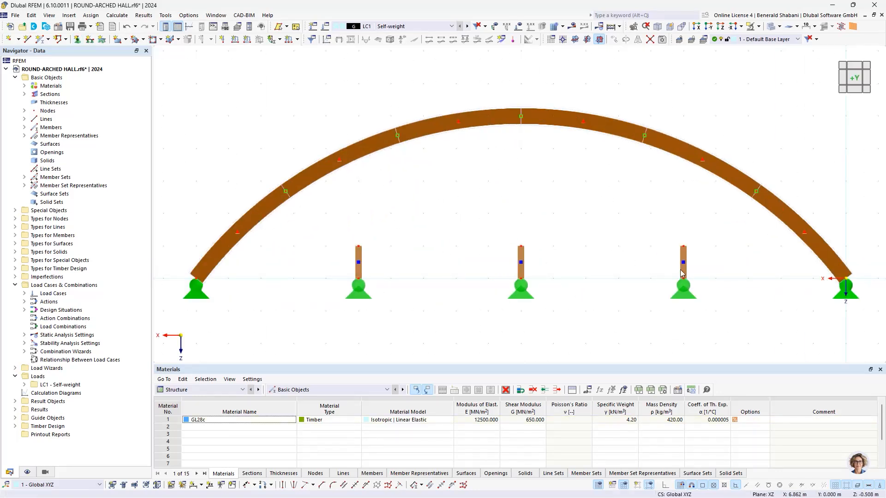
pyautogui.moveTo(732, 260); pyautogui.dragTo(303, 219)
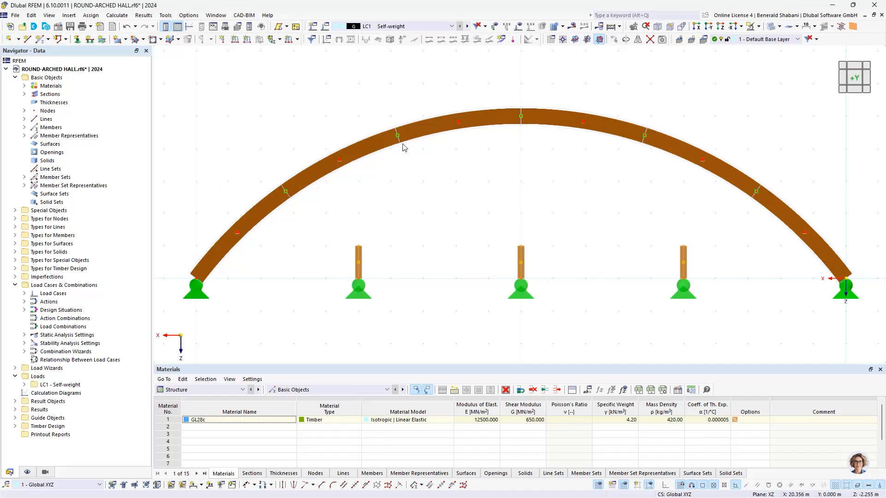
pyautogui.click(731, 238)
pyautogui.moveTo(740, 229); pyautogui.dragTo(325, 277)
pyautogui.rightClick(360, 254)
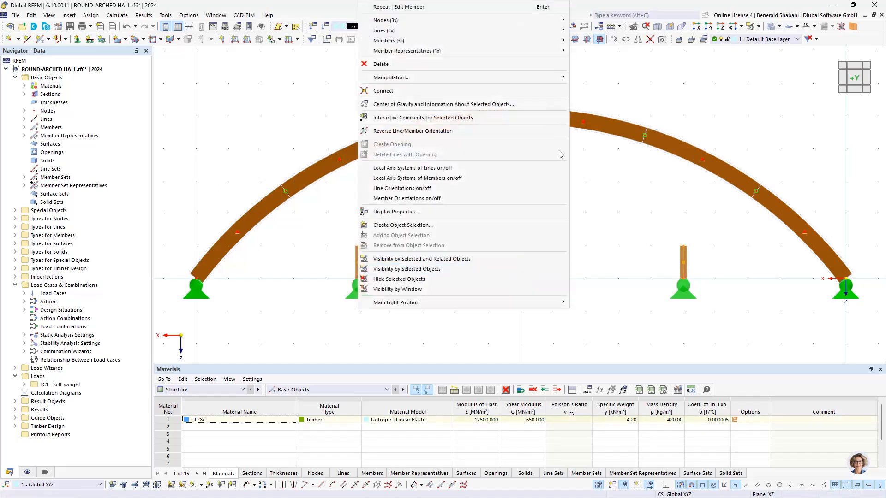
pyautogui.moveTo(457, 43)
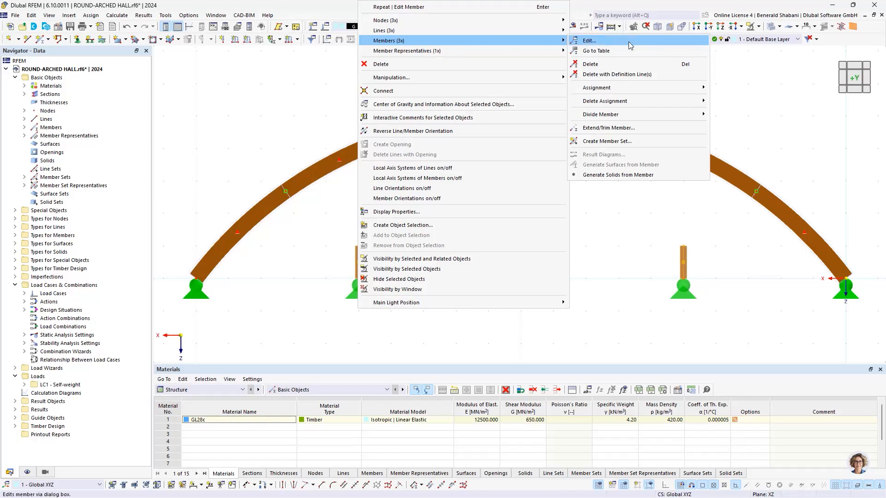
pyautogui.click(662, 131)
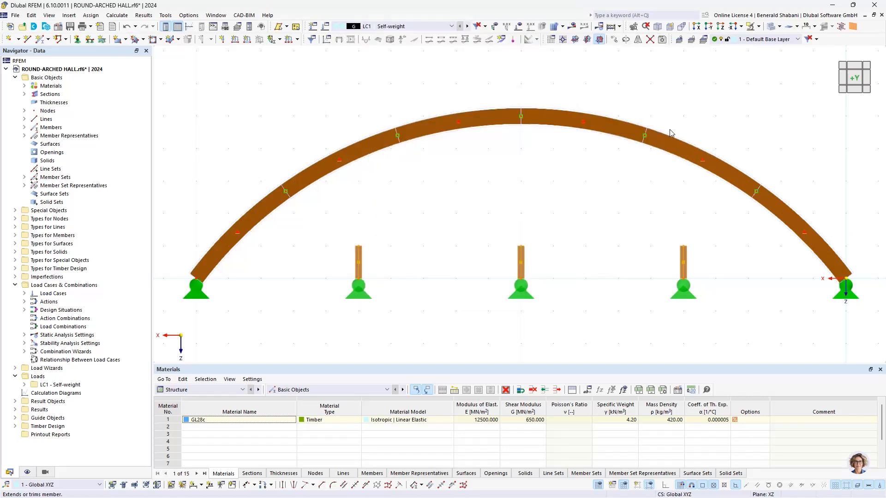
pyautogui.click(273, 178)
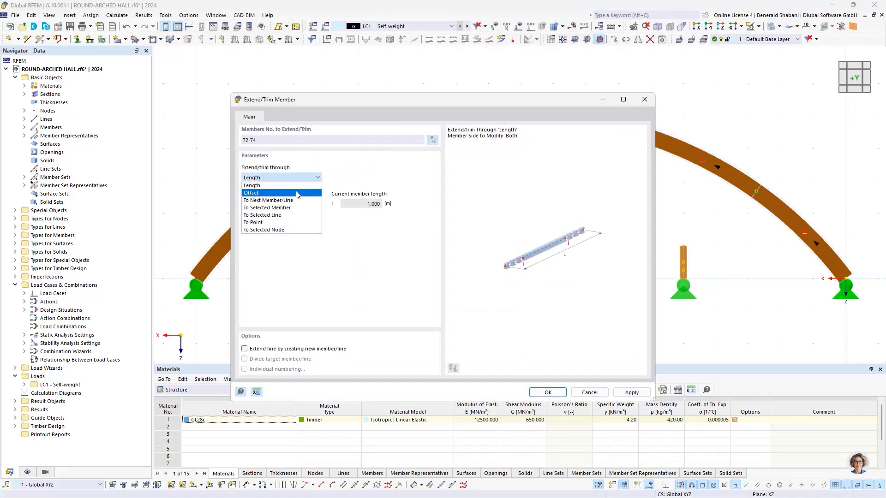
pyautogui.click(280, 200)
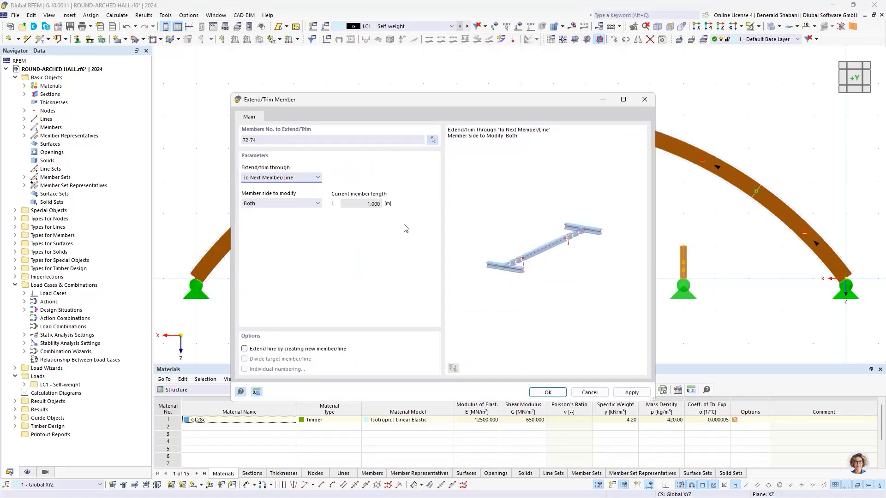
pyautogui.click(548, 392)
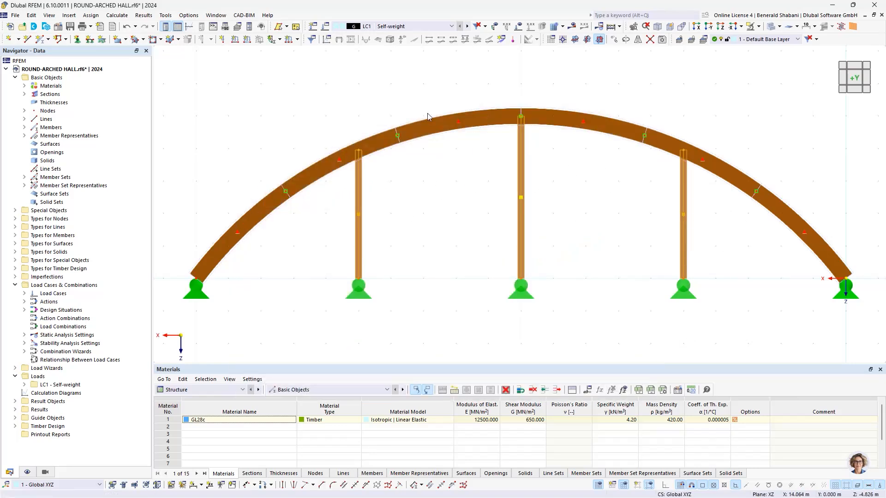
pyautogui.click(605, 249)
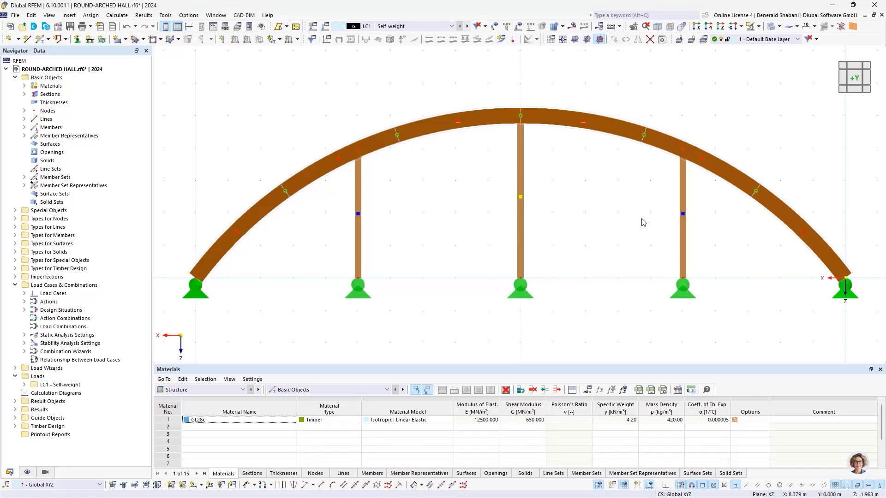
# Set the rotation angle β of the three end-wall columns to 90° and confirm the member edits.
pyautogui.moveTo(740, 230); pyautogui.dragTo(328, 254)
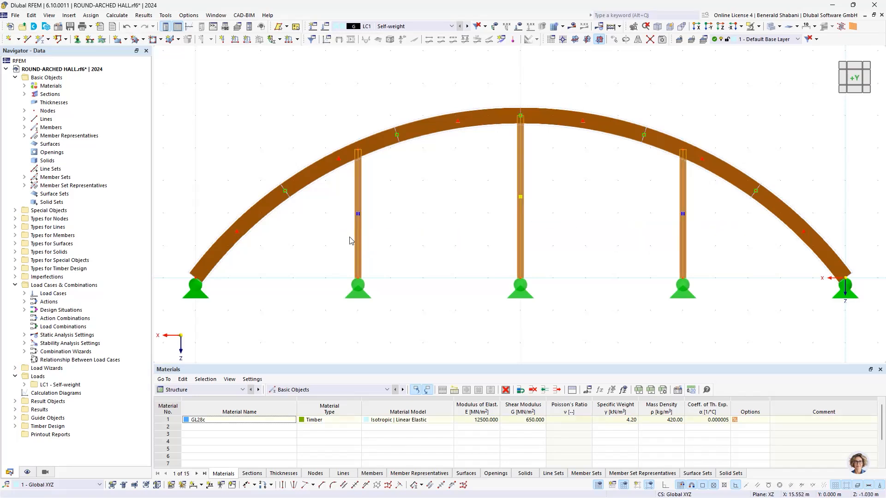
pyautogui.rightClick(359, 235)
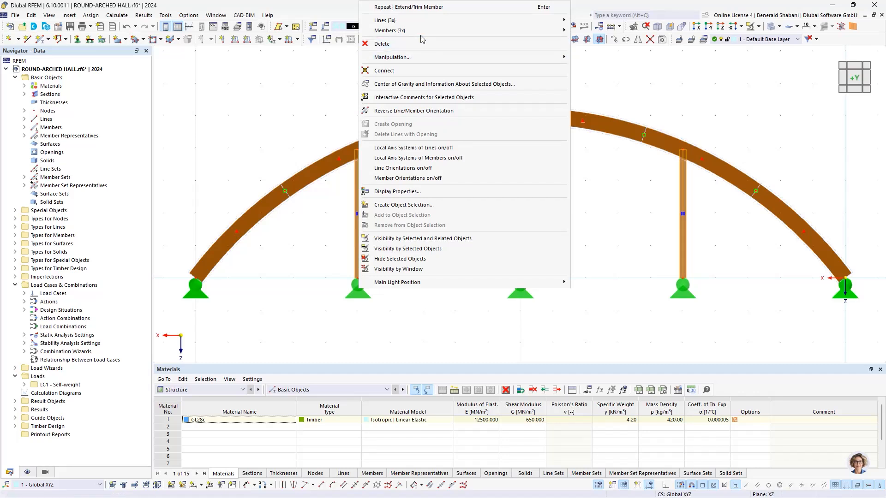
pyautogui.moveTo(530, 30)
pyautogui.click(594, 30)
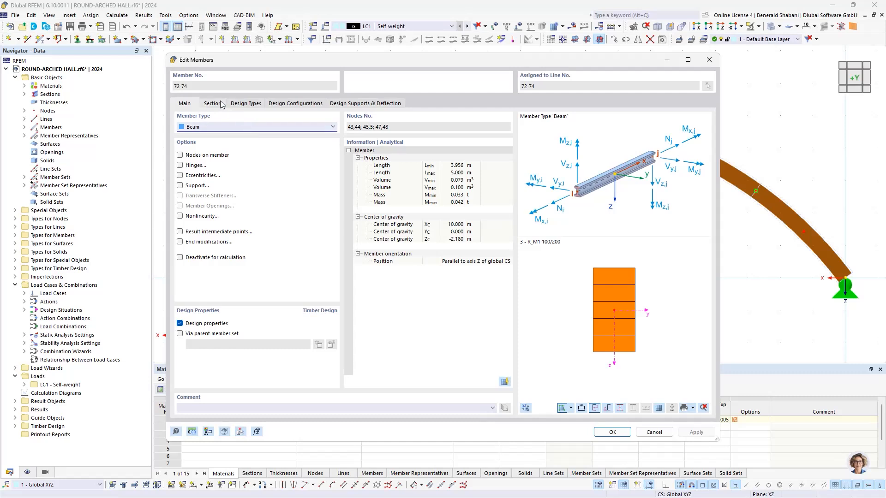
pyautogui.click(212, 103)
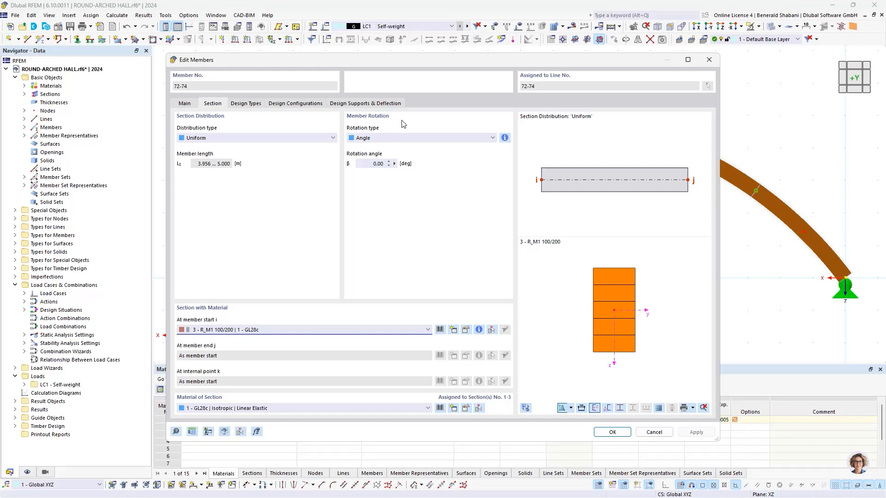
pyautogui.click(380, 165)
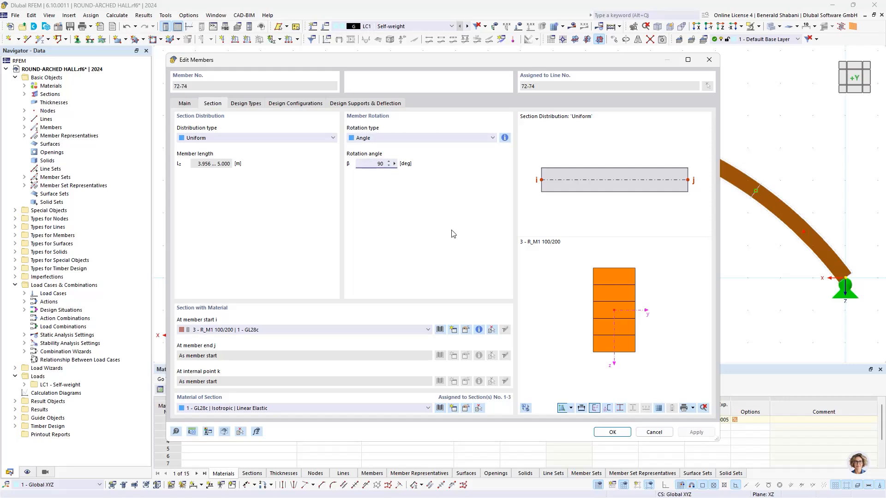
pyautogui.click(612, 435)
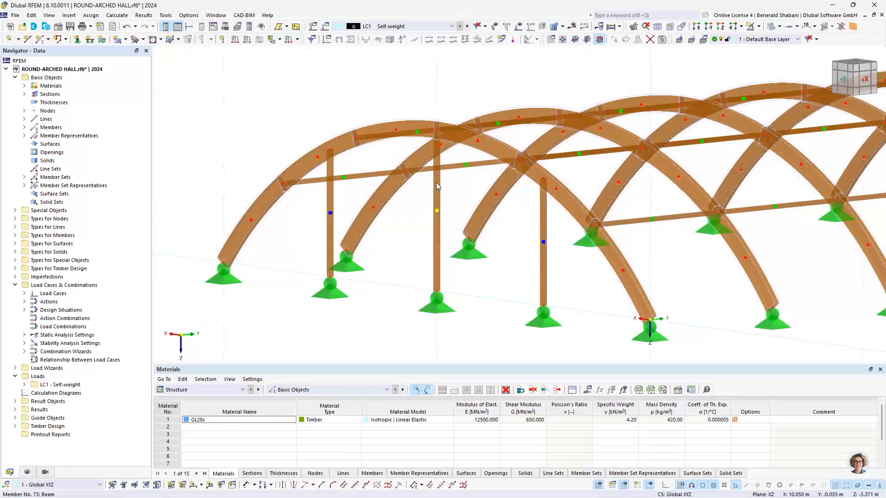
# Edit the three end-wall columns again, enable hinges for them and open their hinge assignment.
pyautogui.scroll(3, 415, 209)
pyautogui.scroll(-2, 426, 226)
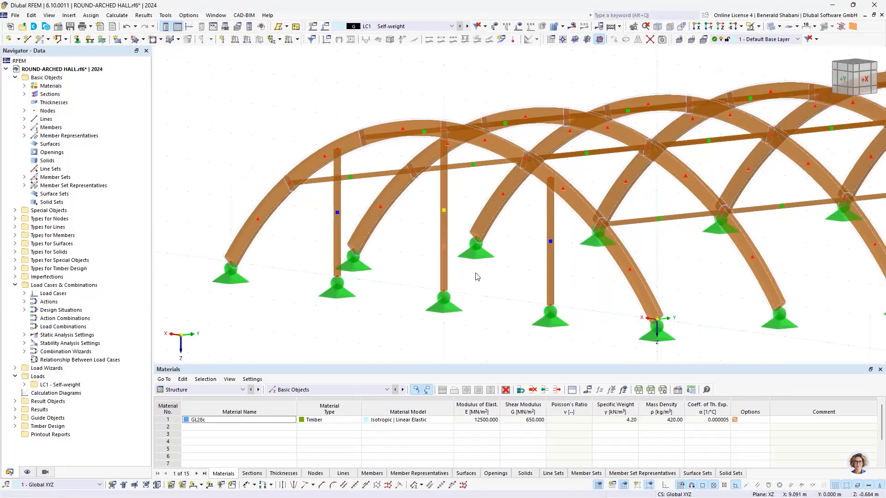
pyautogui.keyDown('ctrl'); pyautogui.moveTo(479, 277); pyautogui.dragTo(528, 277, button='middle'); pyautogui.keyUp('ctrl')
pyautogui.scroll(-2, 642, 268)
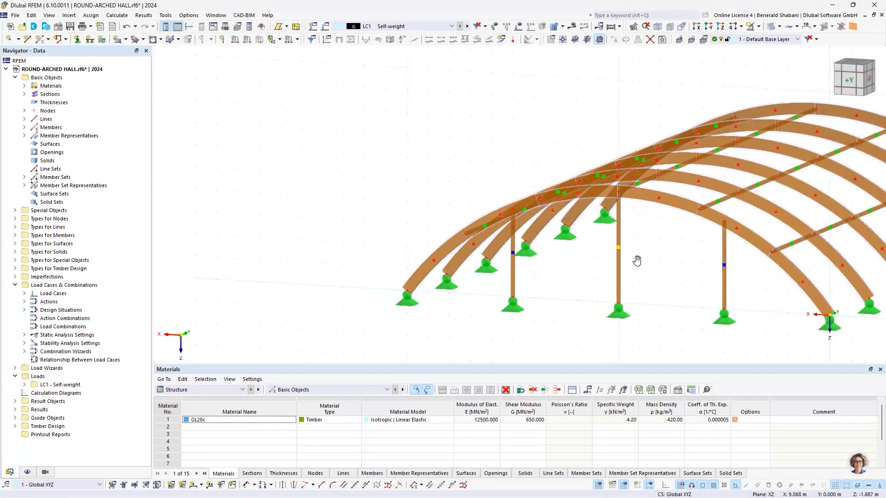
pyautogui.moveTo(638, 261); pyautogui.dragTo(490, 238, button='middle')
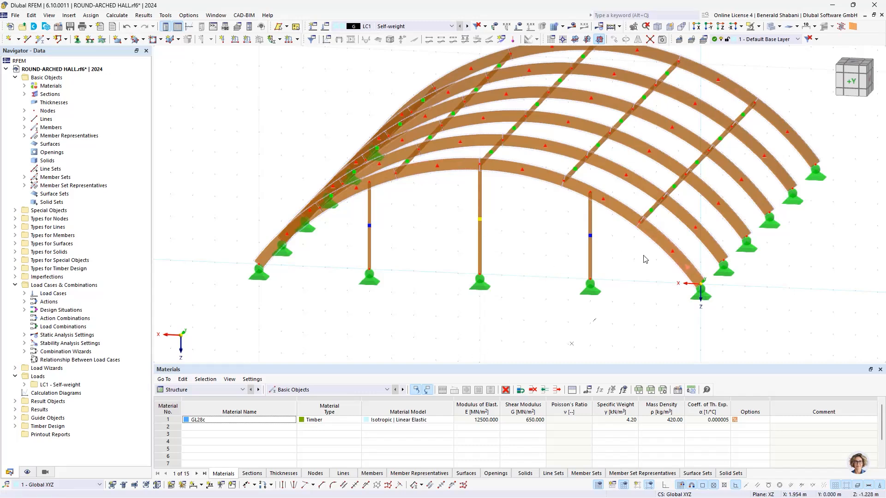
pyautogui.moveTo(631, 253); pyautogui.dragTo(377, 250)
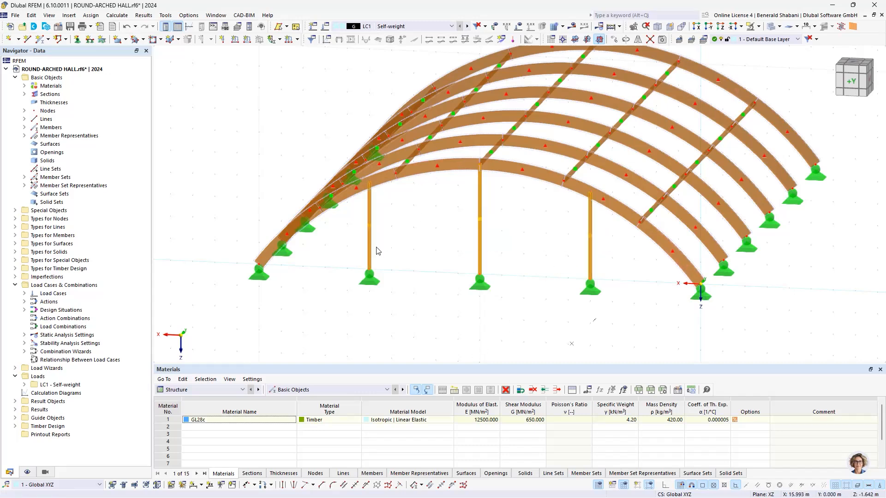
pyautogui.rightClick(369, 239)
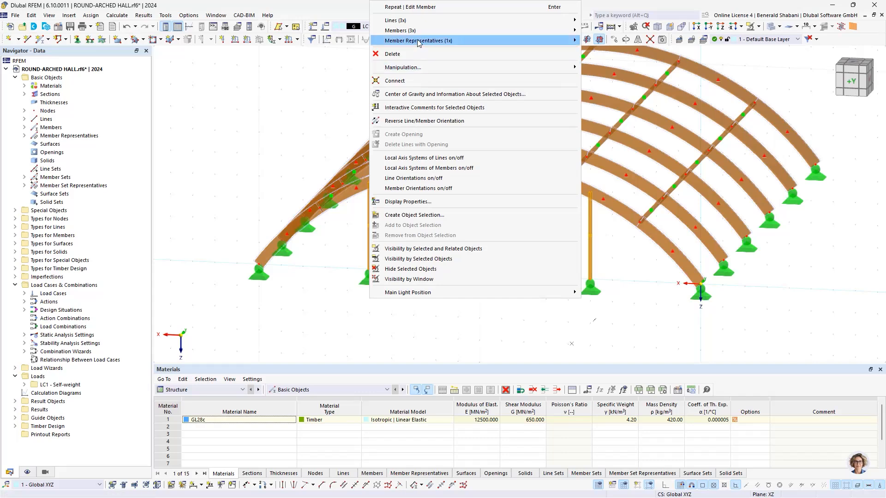
pyautogui.moveTo(412, 30)
pyautogui.click(608, 31)
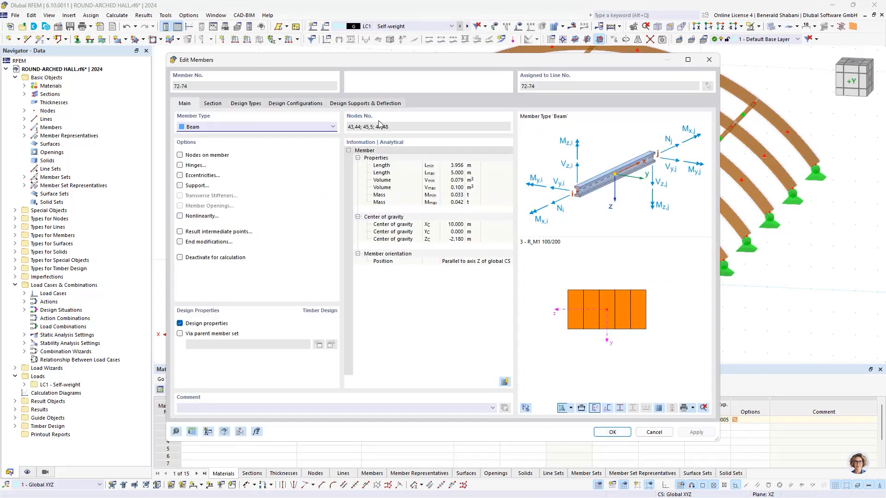
pyautogui.click(179, 166)
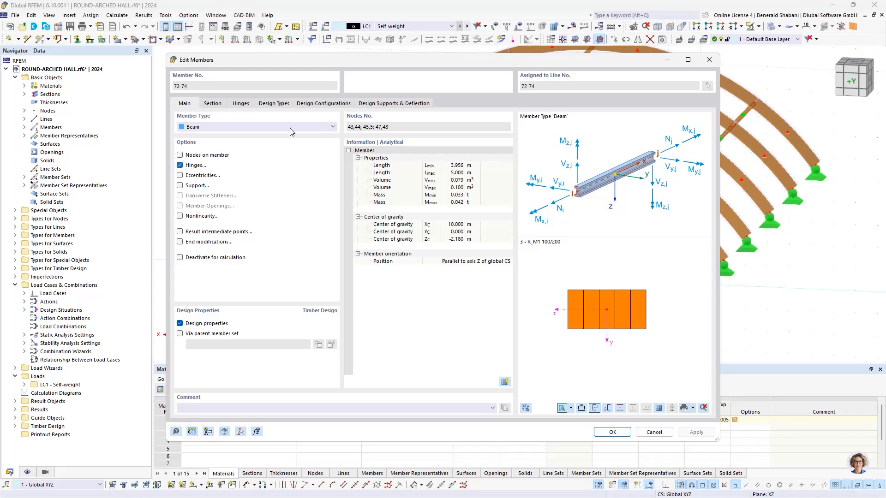
pyautogui.click(239, 103)
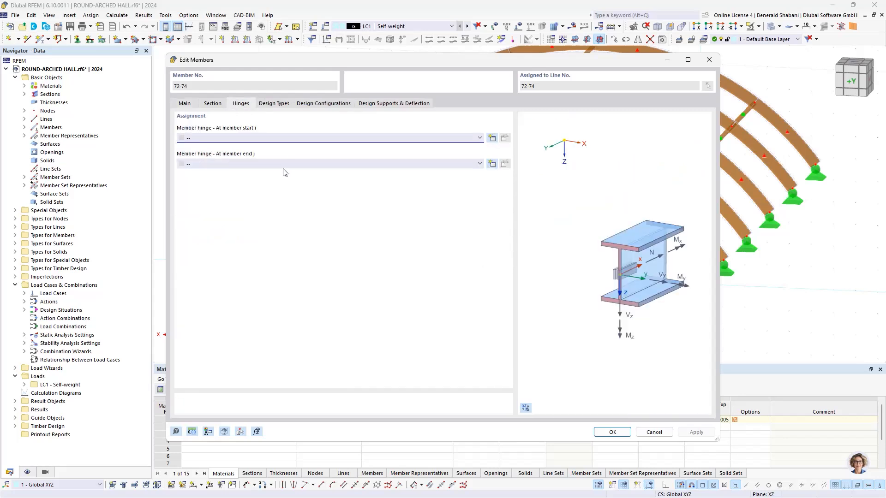
# Assign a new member hinge at the columns' end j, releasing ux together with φy and φz, and confirm the edits.
pyautogui.click(348, 164)
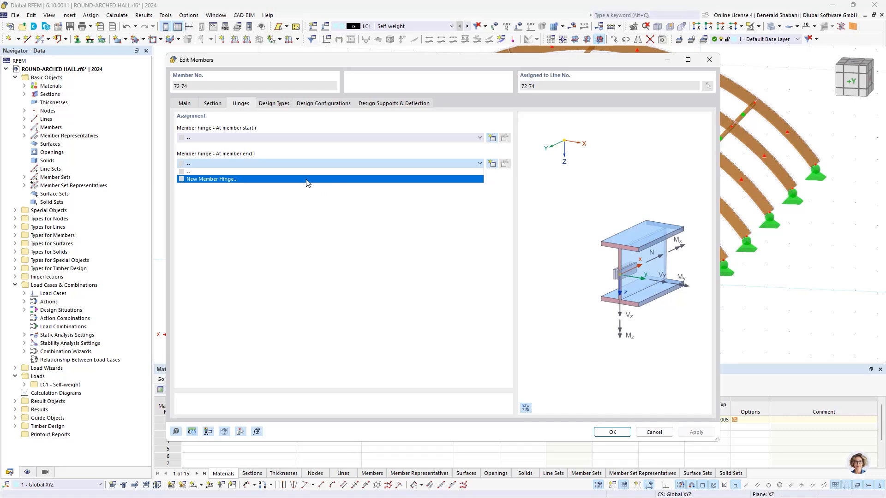
pyautogui.click(253, 180)
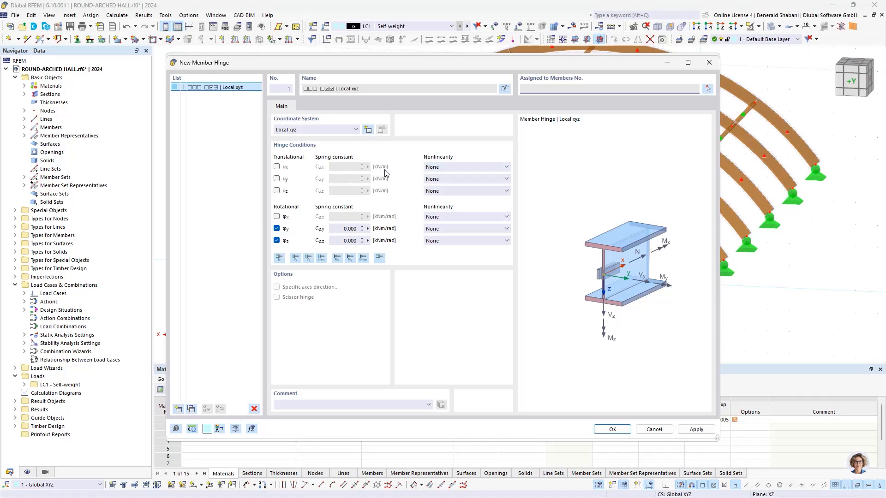
pyautogui.click(276, 166)
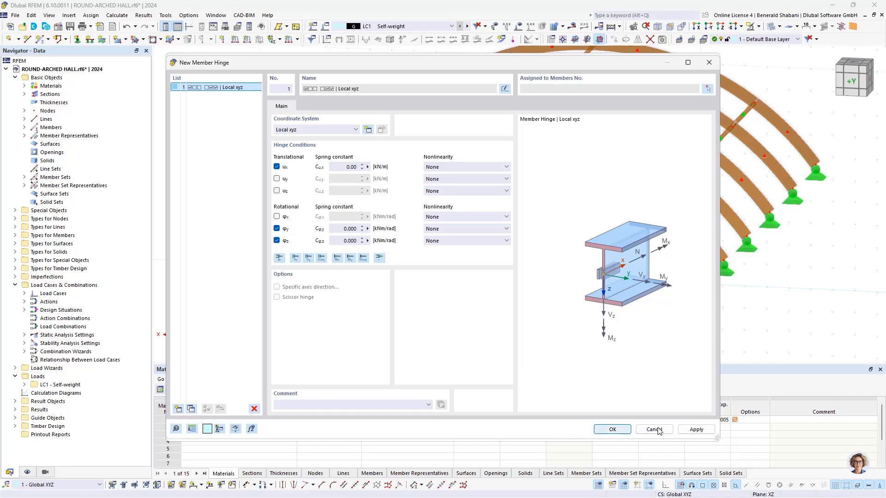
pyautogui.click(611, 431)
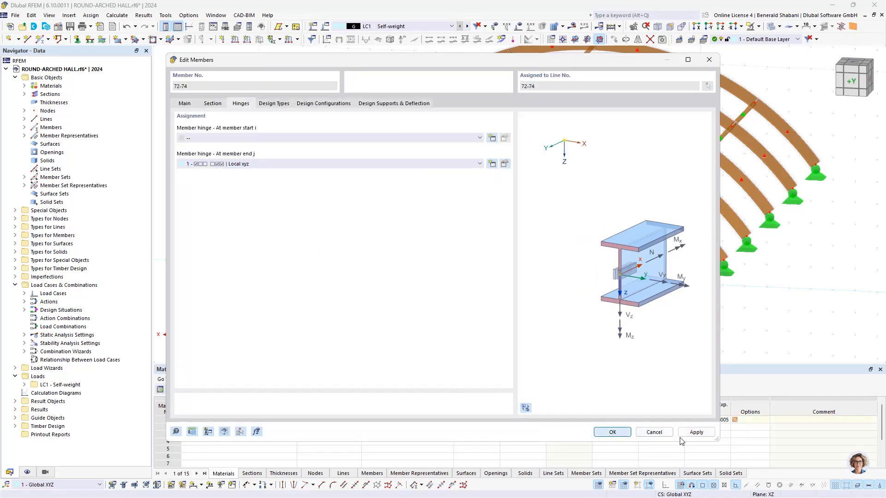
pyautogui.press('Return')
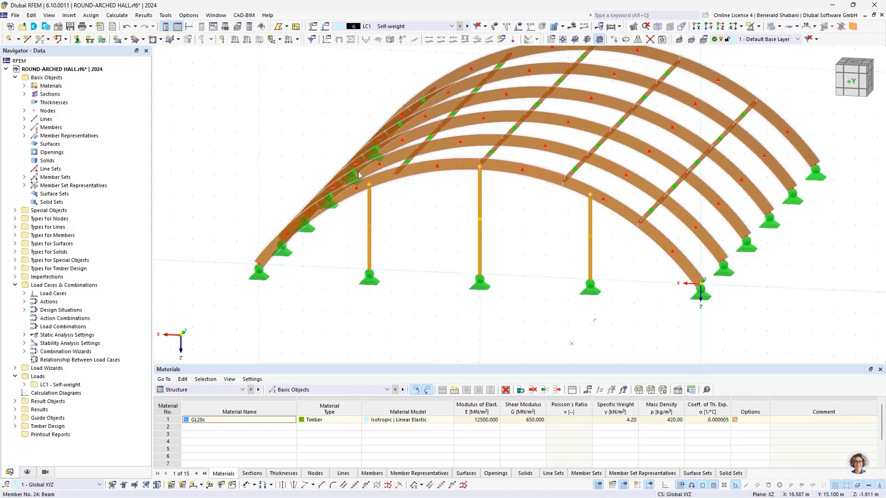
# Select the three front end-wall columns with their supports and set up a Move/Copy that creates one copy.
pyautogui.scroll(5, 392, 178)
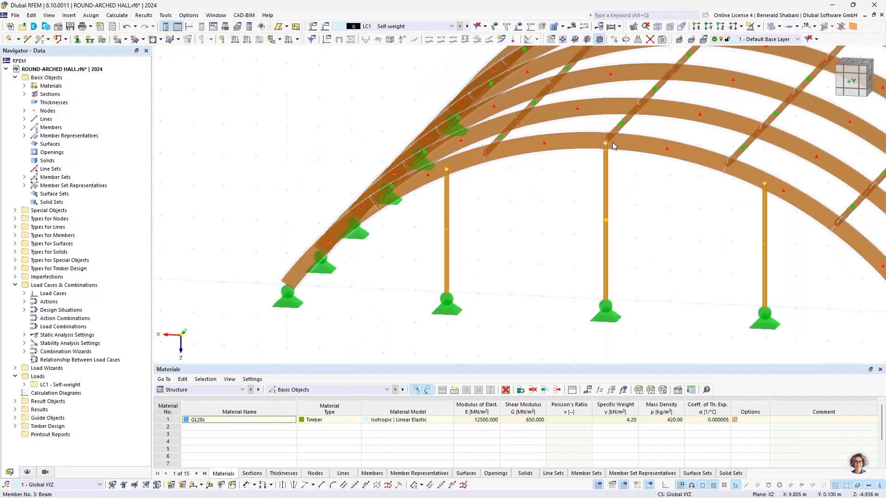
pyautogui.scroll(-2, 600, 184)
pyautogui.scroll(-3, 744, 194)
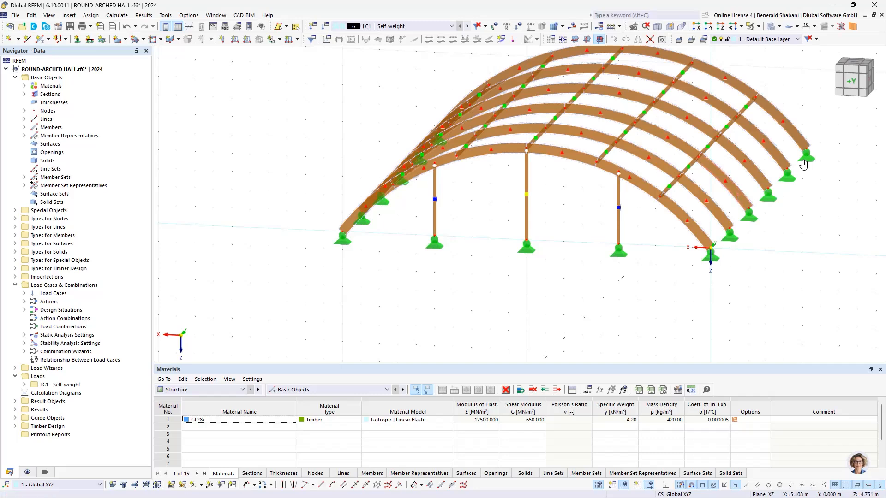
pyautogui.moveTo(805, 168); pyautogui.dragTo(756, 210, button='middle')
pyautogui.scroll(-1, 757, 192)
pyautogui.scroll(1, 615, 279)
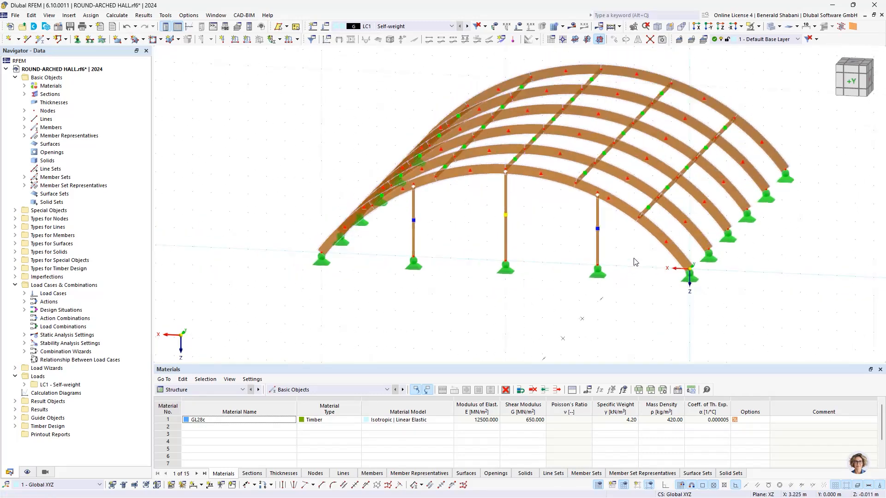
pyautogui.scroll(-1, 621, 280)
pyautogui.moveTo(633, 312); pyautogui.dragTo(428, 238)
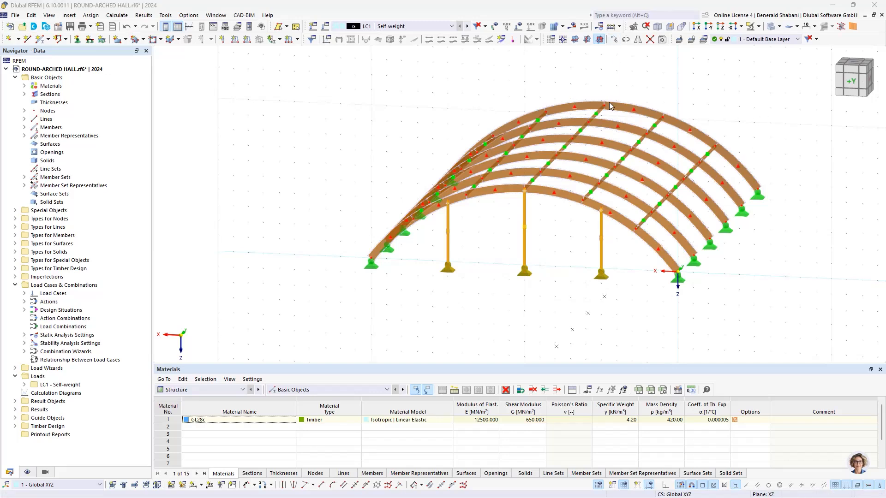
pyautogui.click(613, 40)
pyautogui.moveTo(397, 131); pyautogui.dragTo(391, 124)
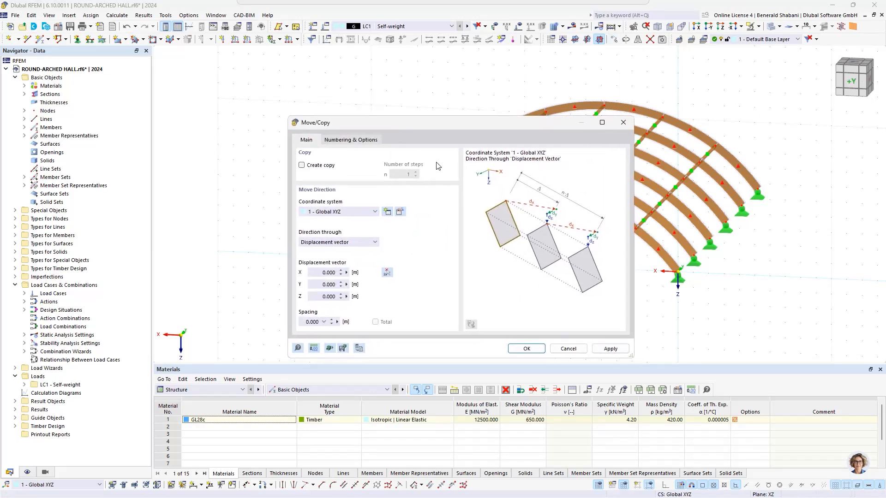
pyautogui.click(302, 166)
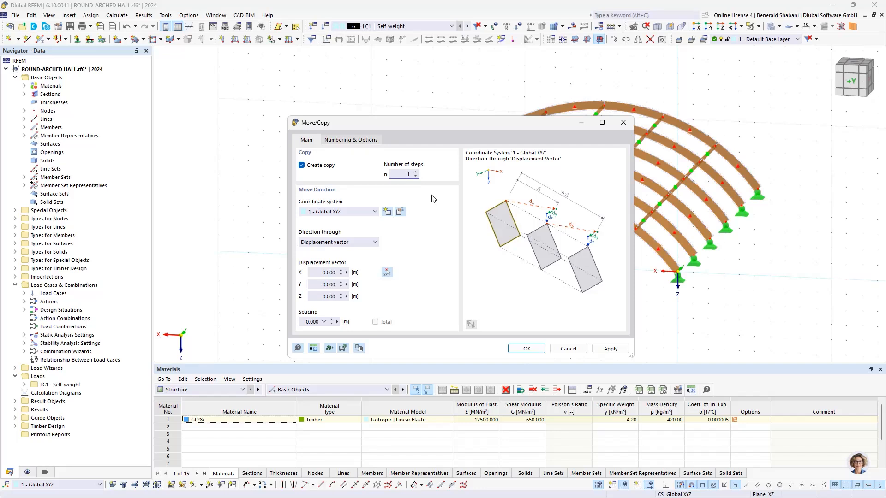
# Copy the columns to the rear arch, taking the 25 m Y displacement from the front and rear arches' base nodes at X 0.
pyautogui.click(372, 141)
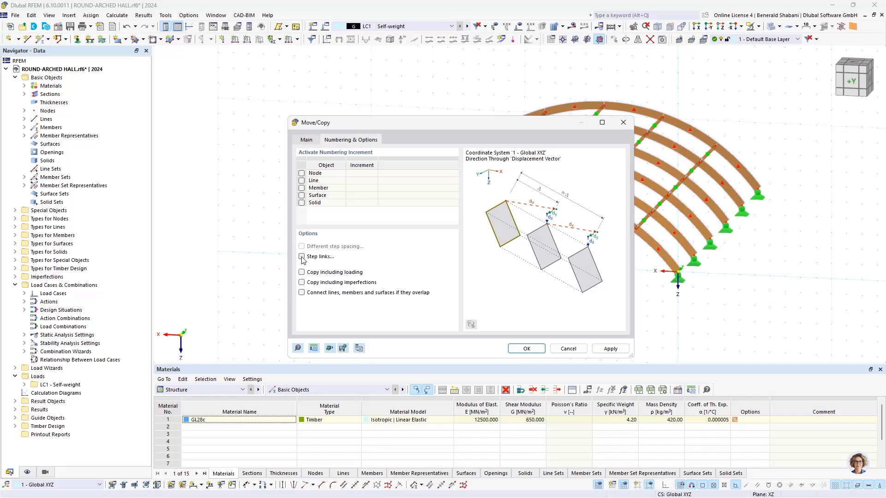
pyautogui.click(307, 140)
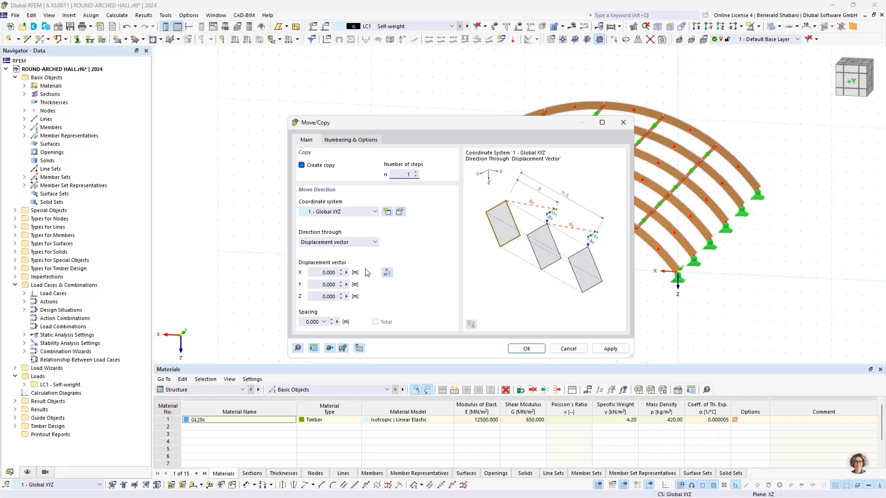
pyautogui.click(387, 273)
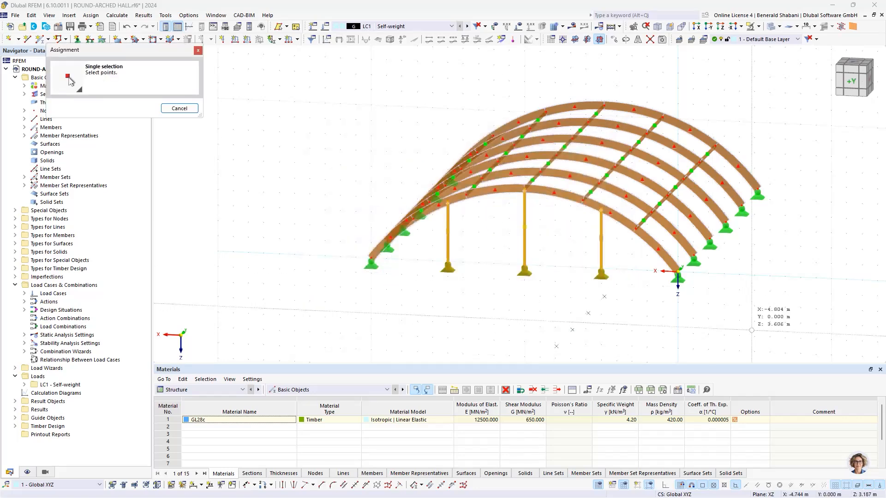
pyautogui.keyDown('ctrl'); pyautogui.moveTo(746, 275); pyautogui.dragTo(701, 278, button='middle'); pyautogui.keyUp('ctrl')
pyautogui.scroll(2, 701, 277)
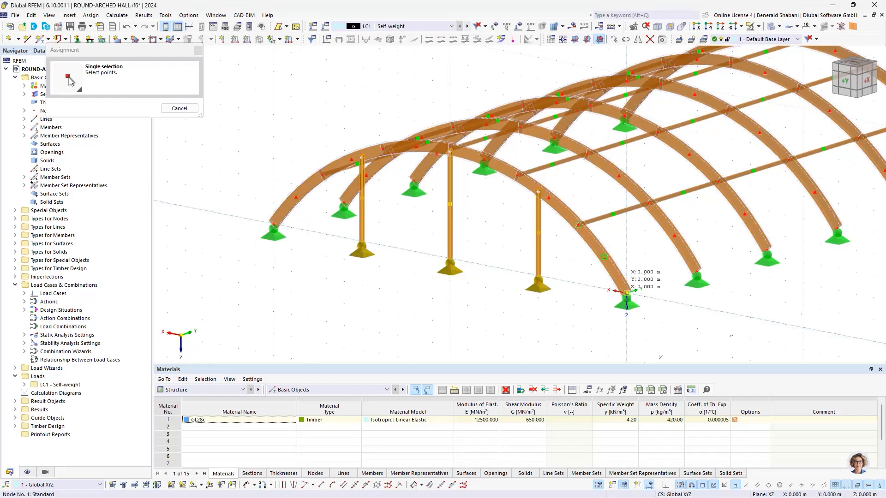
pyautogui.scroll(-1, 734, 275)
pyautogui.scroll(-1, 560, 291)
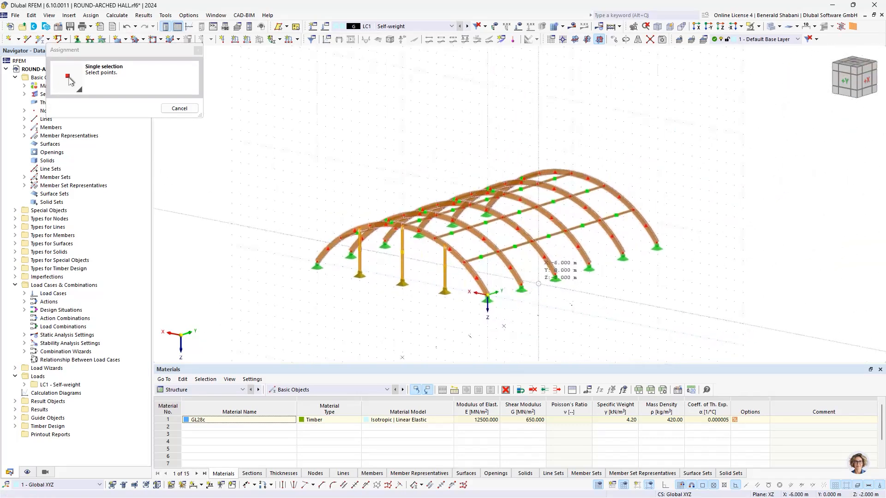
pyautogui.scroll(4, 673, 190)
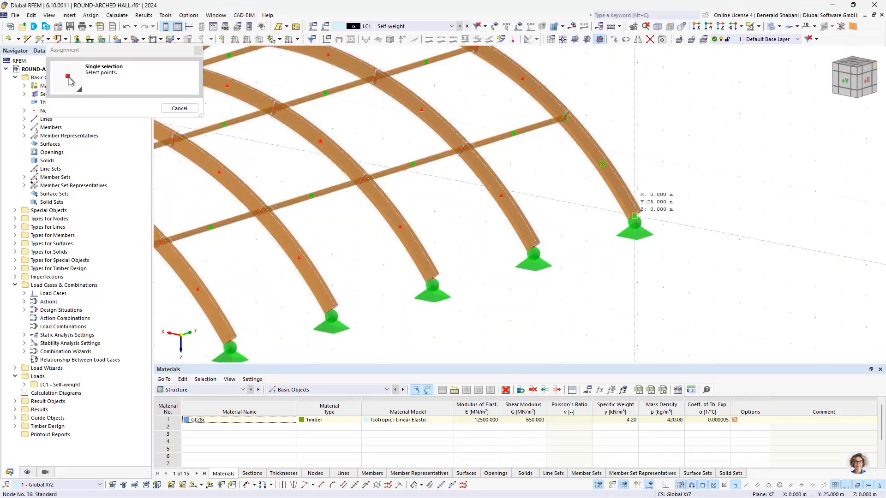
pyautogui.click(635, 216)
pyautogui.moveTo(400, 142); pyautogui.dragTo(394, 145)
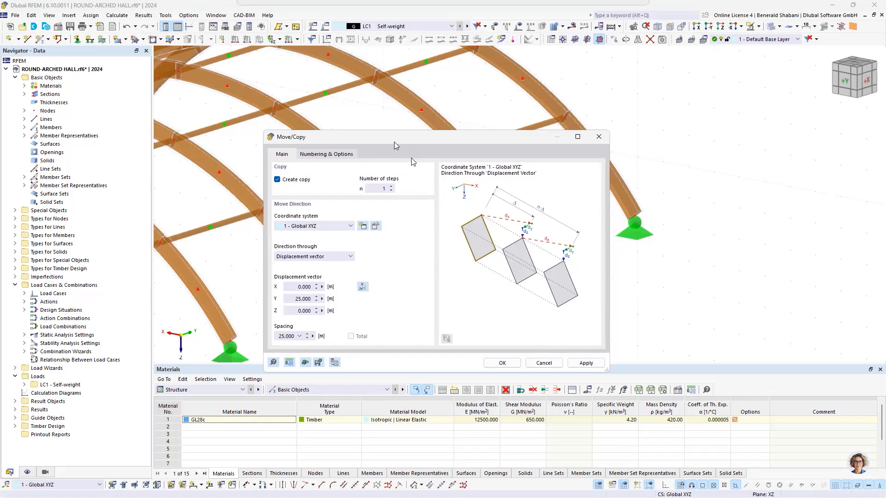
pyautogui.click(500, 364)
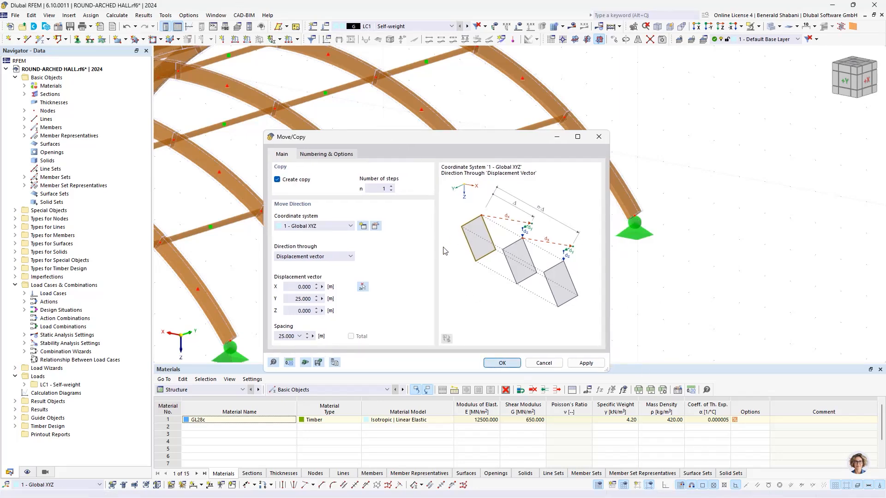
pyautogui.scroll(-3, 500, 198)
pyautogui.click(569, 144)
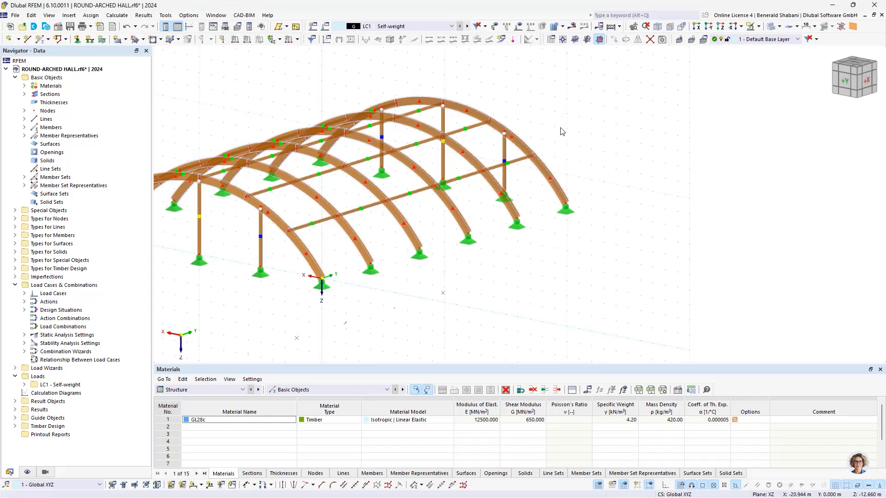
# Examine the copied end-wall columns and the whole hall from both ends.
pyautogui.moveTo(561, 130); pyautogui.dragTo(670, 172, button='middle')
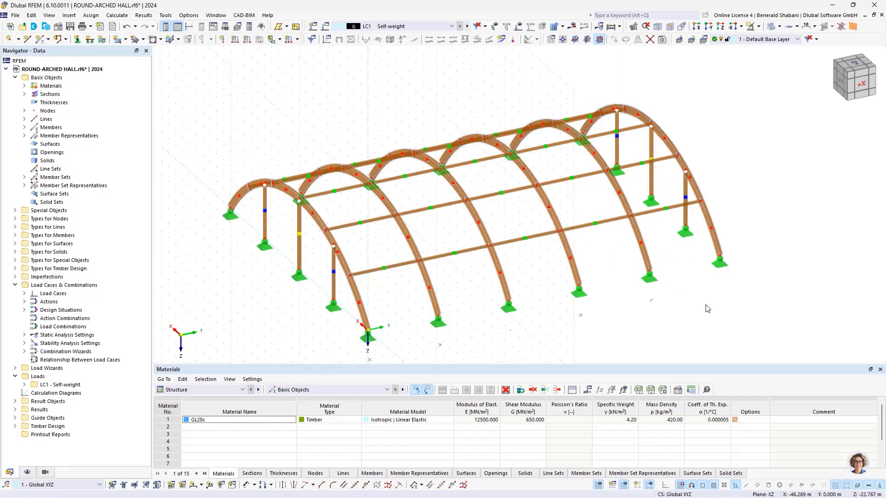
pyautogui.scroll(4, 664, 148)
pyautogui.scroll(-3, 637, 123)
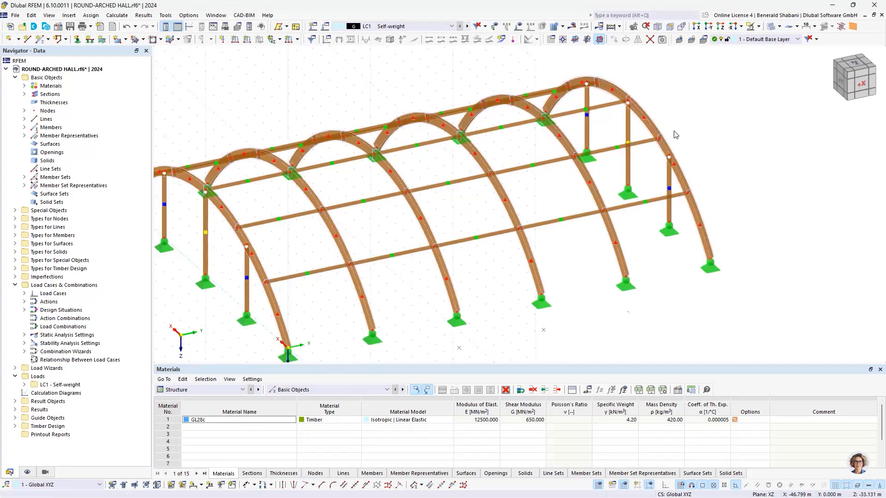
pyautogui.keyDown('ctrl'); pyautogui.moveTo(674, 135); pyautogui.dragTo(336, 166, button='middle'); pyautogui.keyUp('ctrl')
pyautogui.scroll(3, 336, 167)
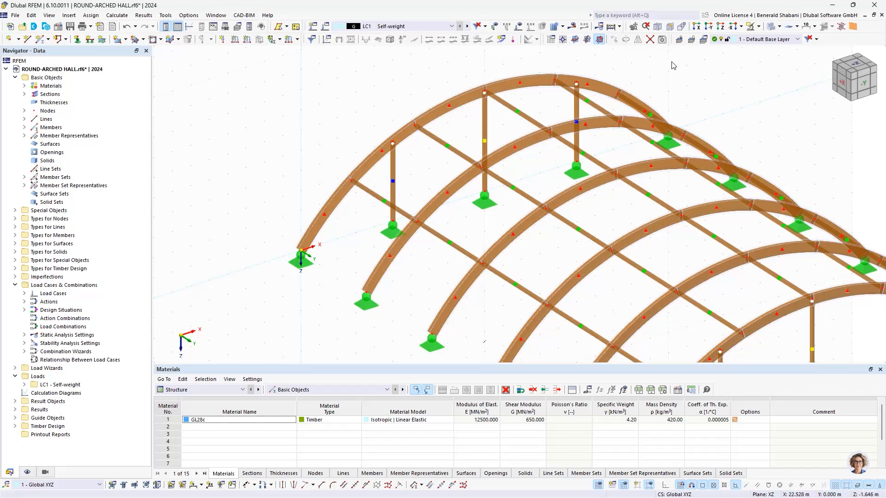
pyautogui.scroll(1, 565, 105)
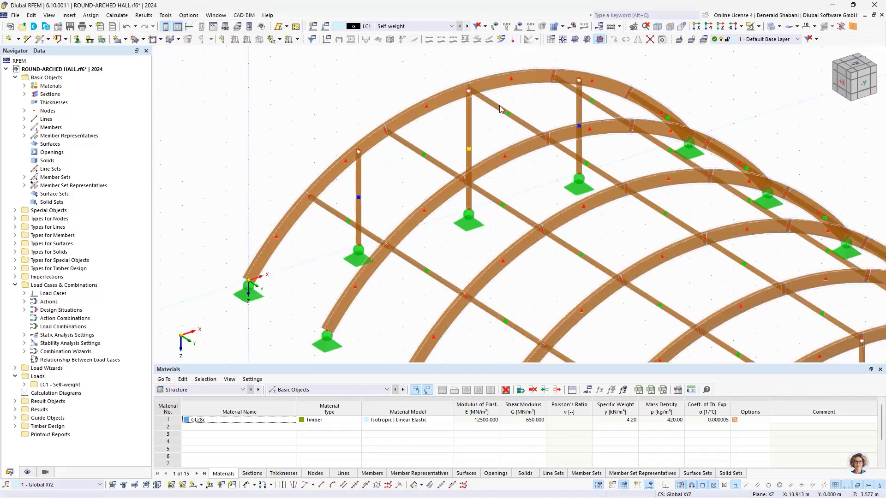
pyautogui.scroll(-1, 481, 91)
pyautogui.scroll(1, 457, 147)
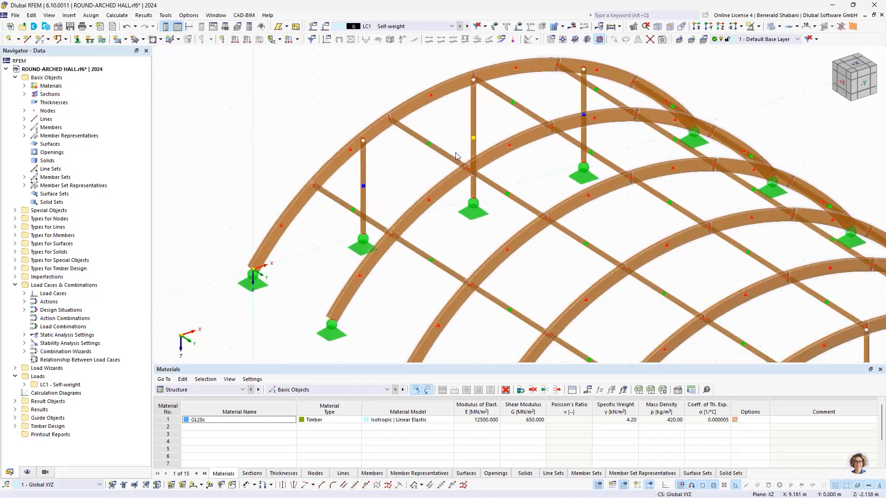
pyautogui.scroll(-2, 457, 132)
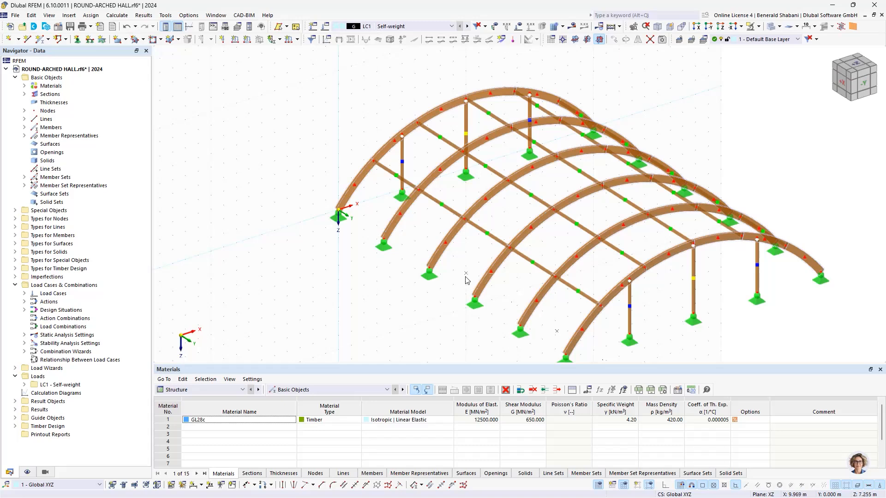
# Toggle the display of the lines' center points off and on, and inspect the center markers below the arches.
pyautogui.click(28, 472)
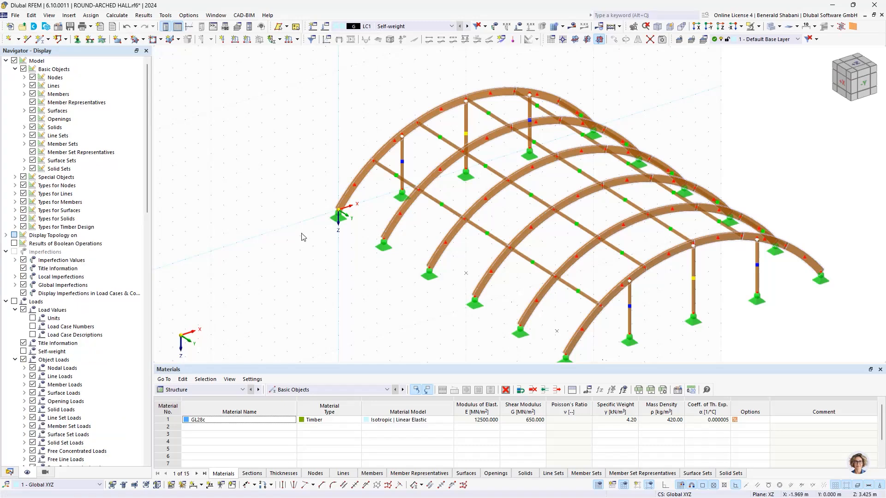
pyautogui.click(24, 85)
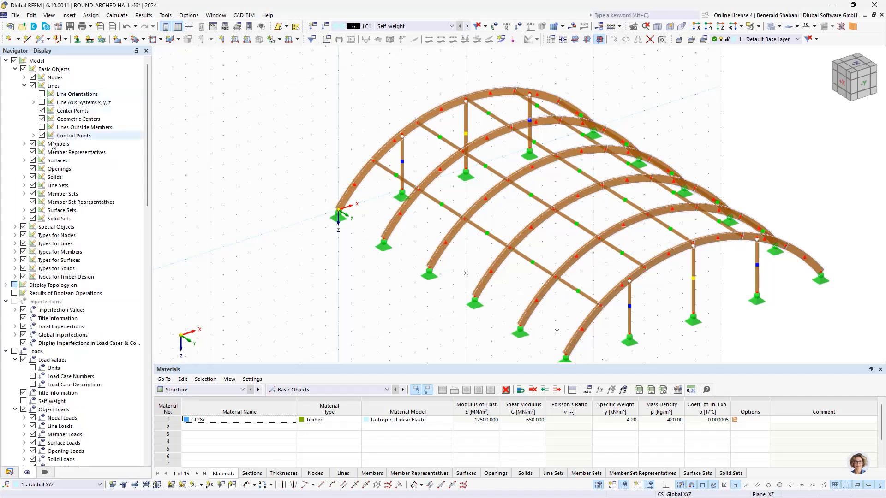
pyautogui.click(42, 111)
pyautogui.click(41, 111)
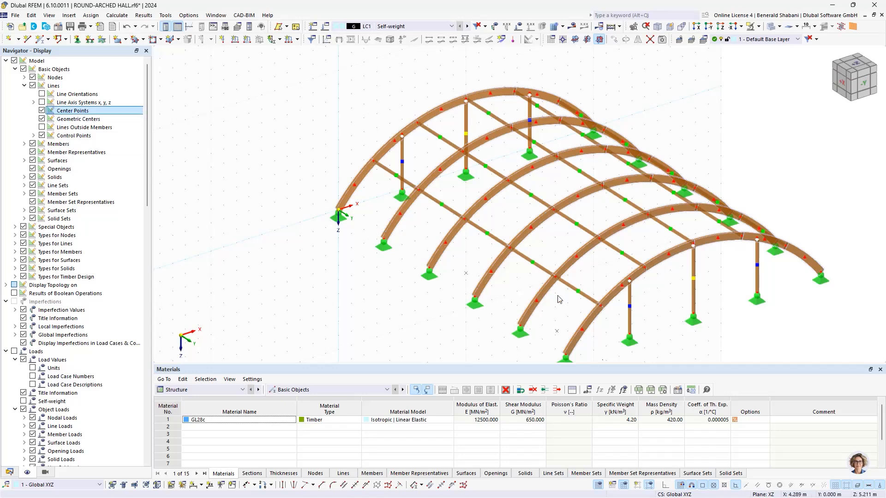
pyautogui.scroll(3, 467, 276)
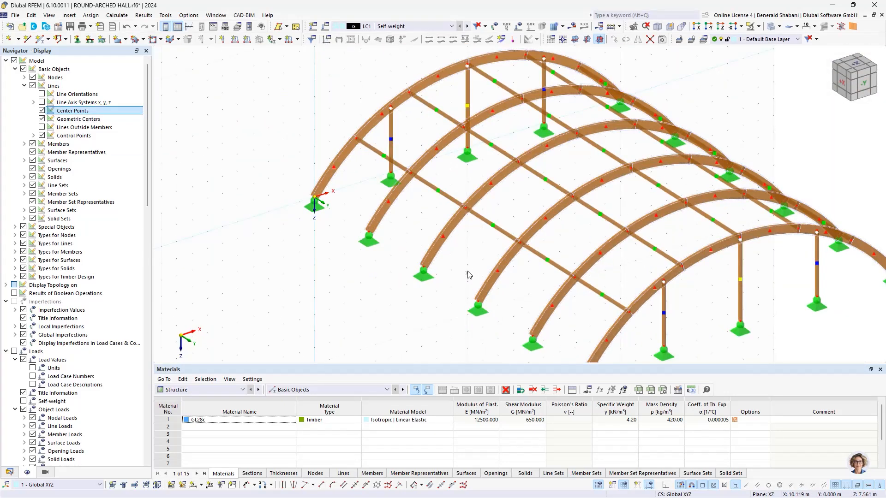
pyautogui.scroll(-1, 468, 272)
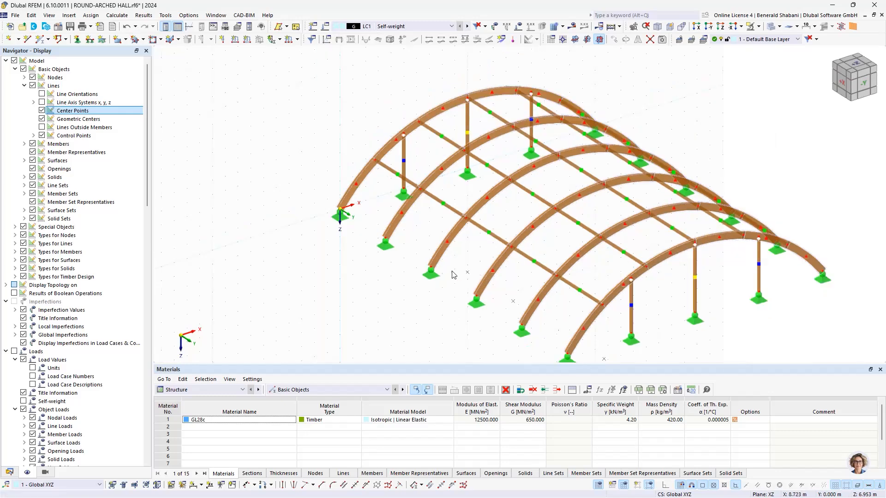
pyautogui.scroll(1, 470, 278)
pyautogui.scroll(-1, 472, 249)
pyautogui.scroll(1, 474, 277)
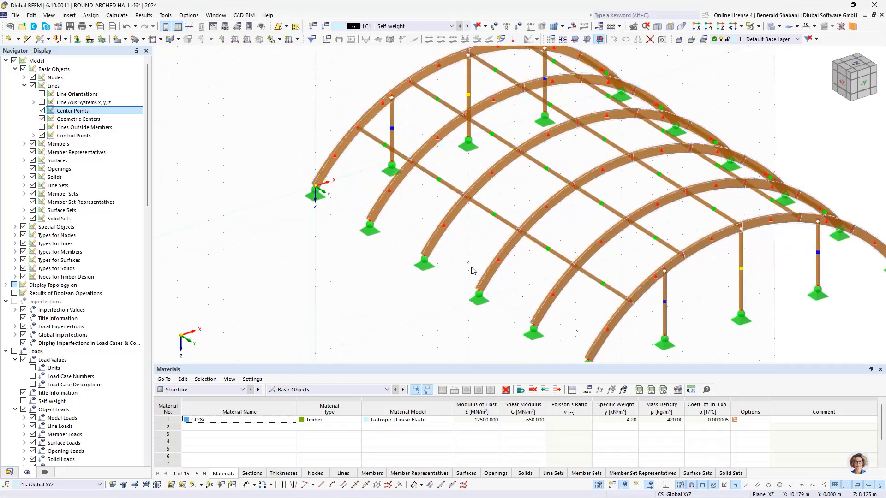
# Place a new node at the front arch's center point, X 10, Y 0, Z 7.5 m.
pyautogui.click(10, 39)
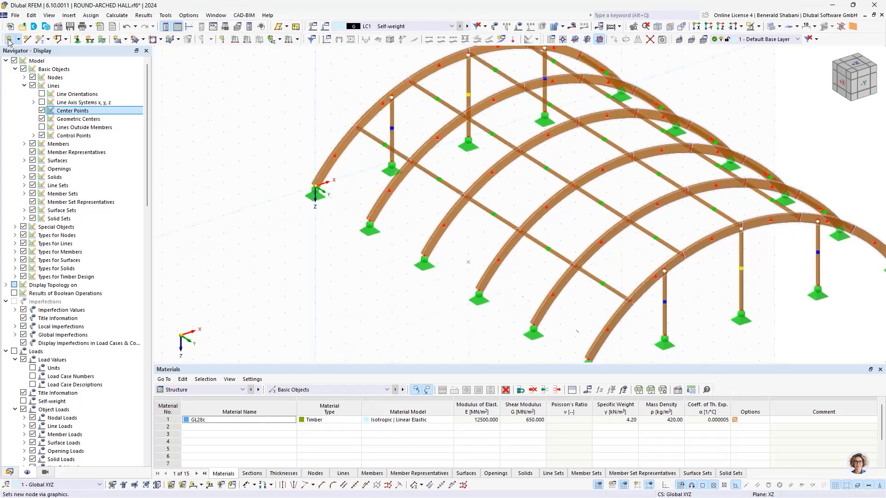
pyautogui.click(455, 303)
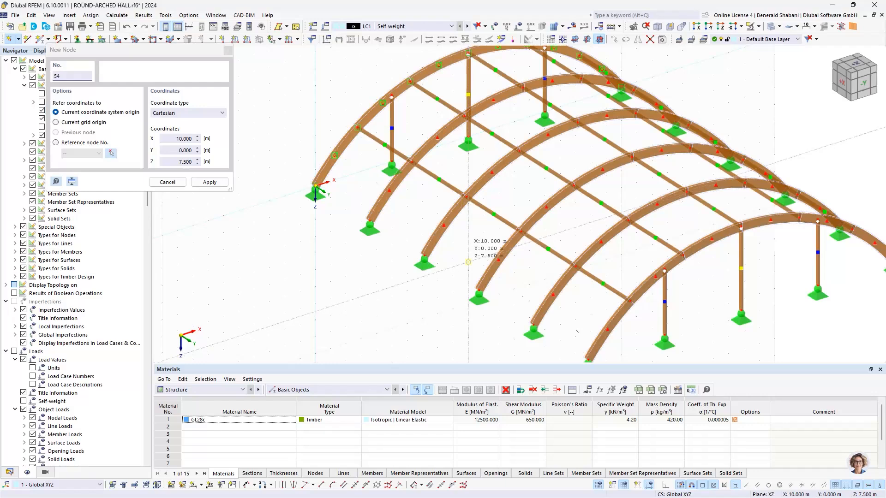
pyautogui.press('Escape')
pyautogui.scroll(-2, 356, 300)
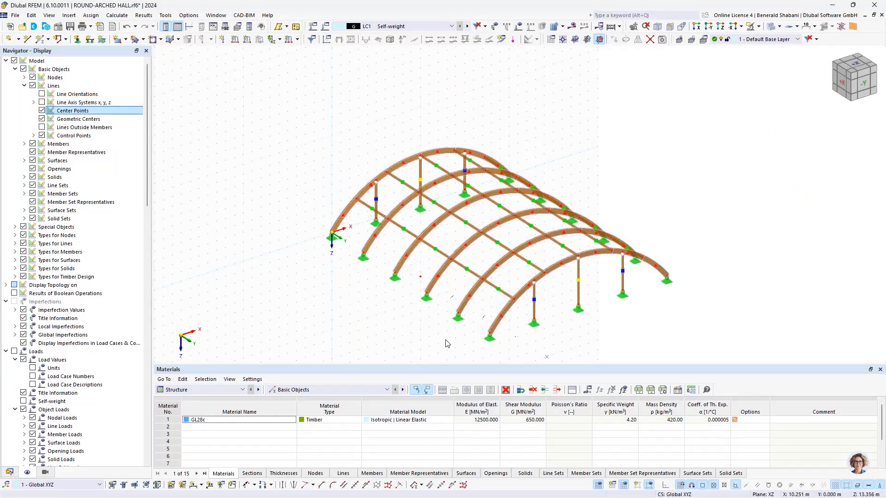
pyautogui.scroll(1, 444, 282)
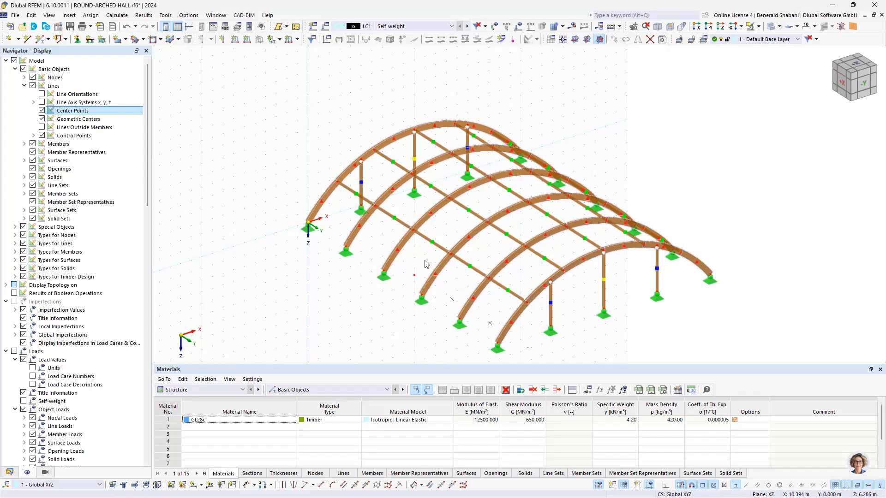
pyautogui.keyDown('ctrl'); pyautogui.moveTo(425, 264); pyautogui.dragTo(395, 228, button='middle'); pyautogui.keyUp('ctrl')
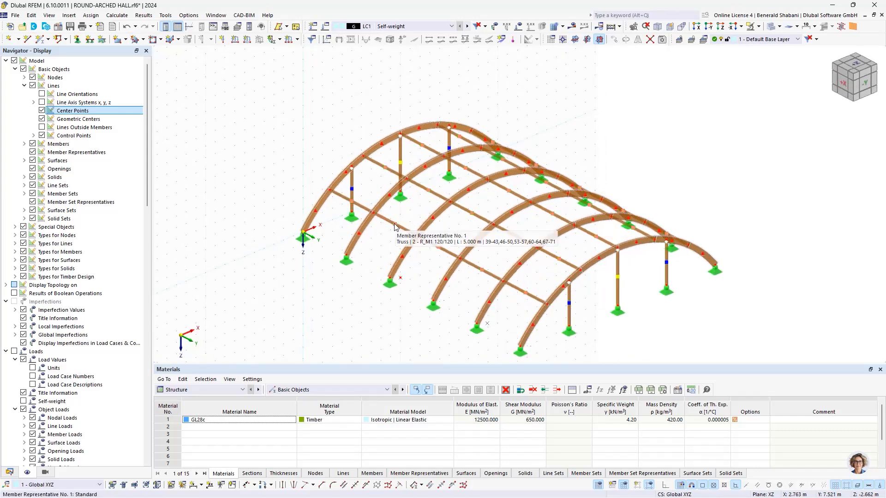
# Activate the visibility mode and show only the members with section 2 - R_M1 120/120.
pyautogui.click(395, 226)
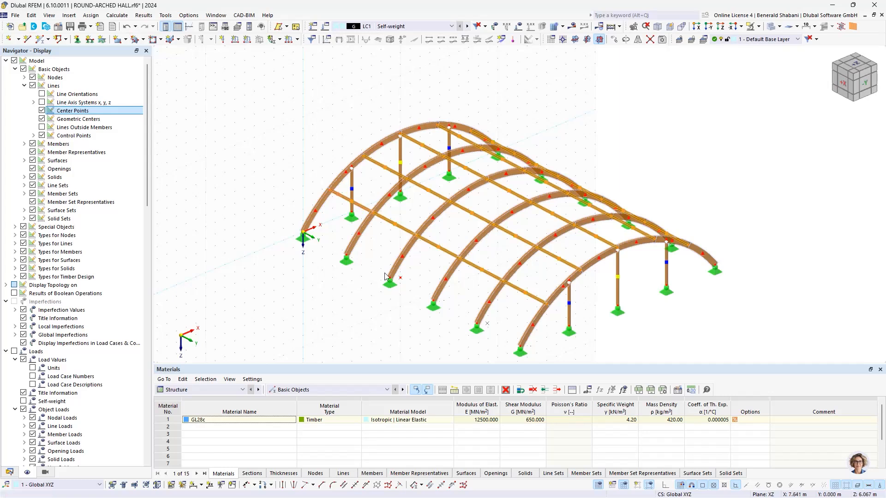
pyautogui.click(336, 335)
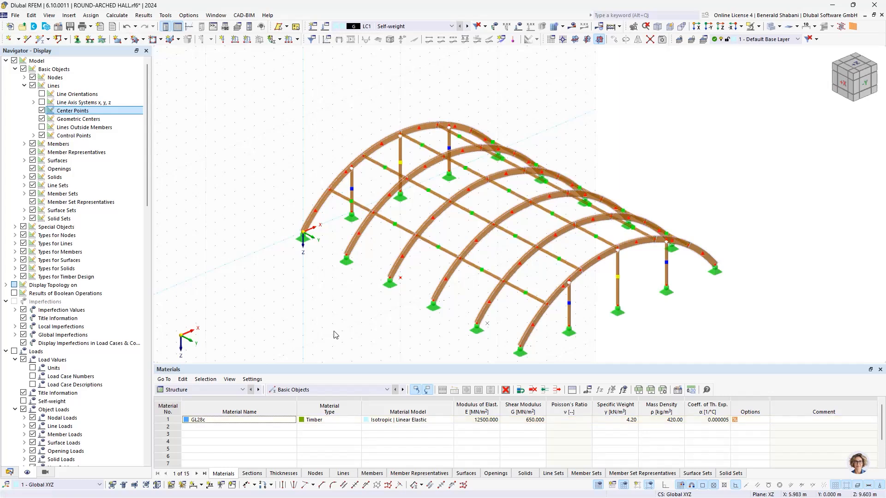
pyautogui.click(45, 473)
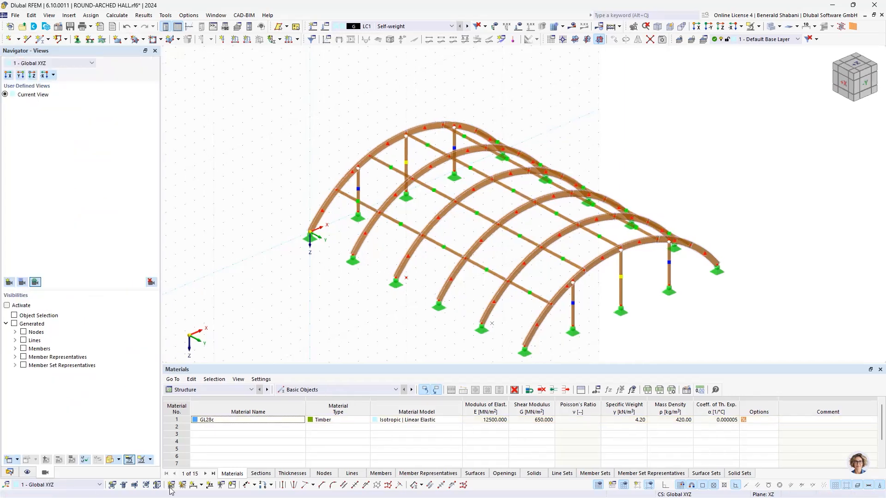
pyautogui.click(6, 306)
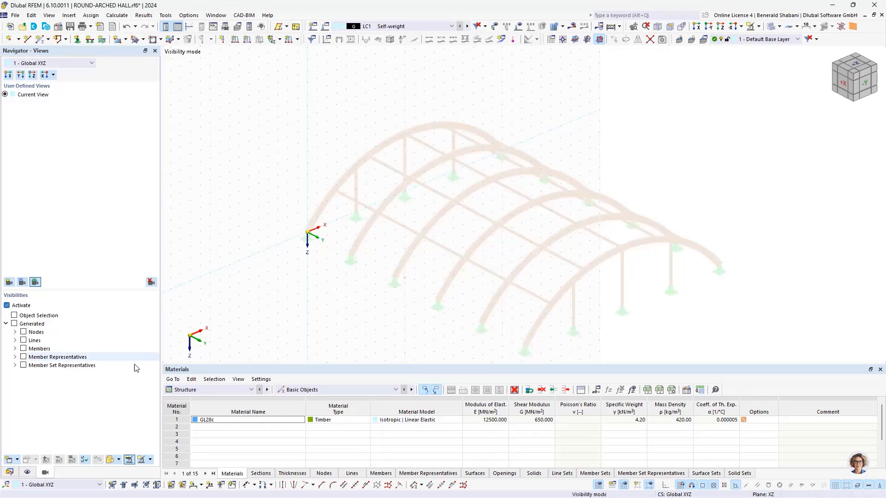
pyautogui.click(15, 349)
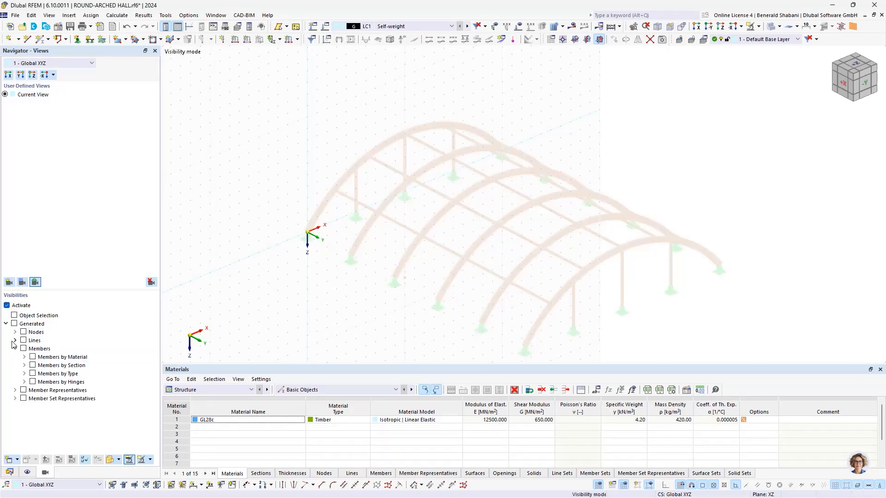
pyautogui.click(25, 366)
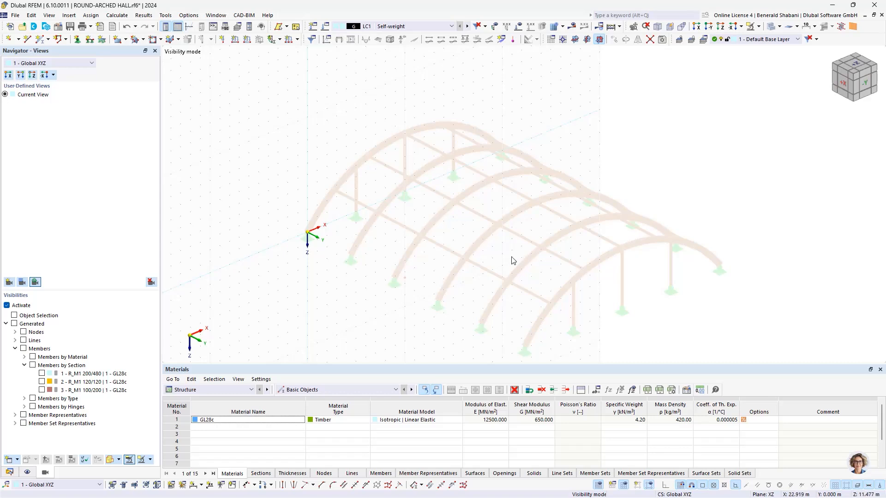
pyautogui.click(42, 382)
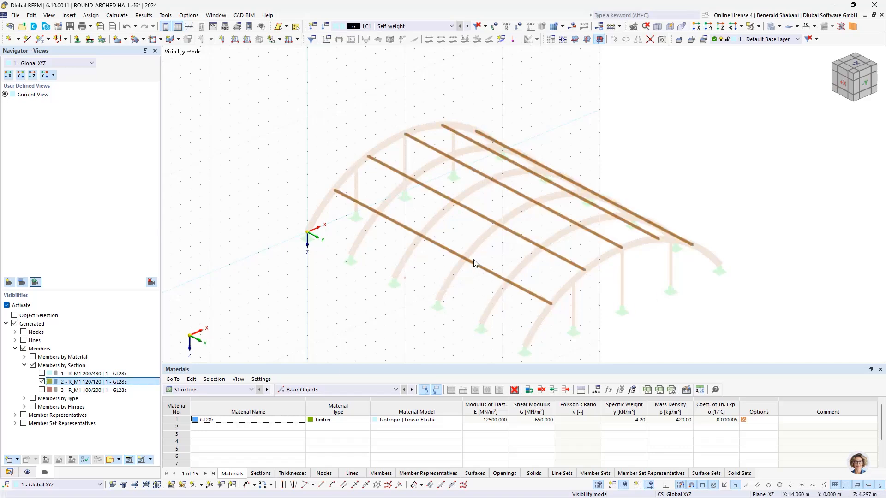
# Select all the isolated purlins together and deactivate the visibility mode to bring back the whole hall.
pyautogui.scroll(-1, 646, 334)
pyautogui.moveTo(794, 332); pyautogui.dragTo(302, 157)
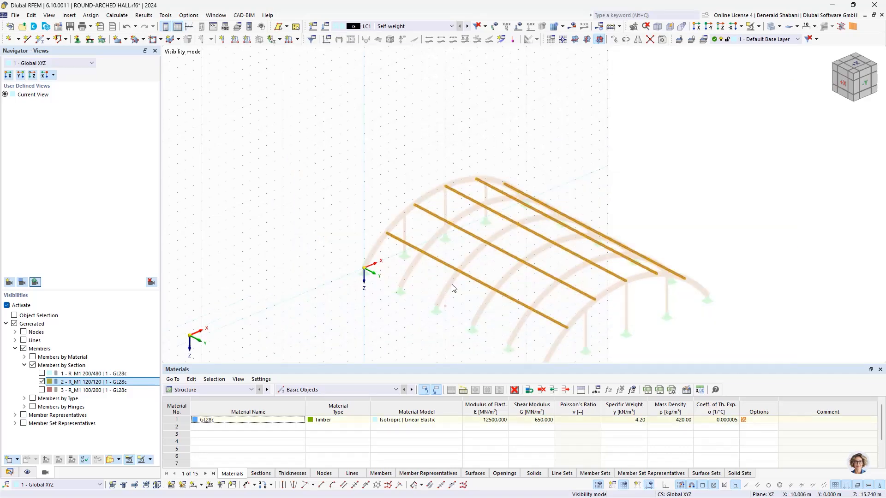
pyautogui.click(8, 306)
pyautogui.scroll(-1, 287, 216)
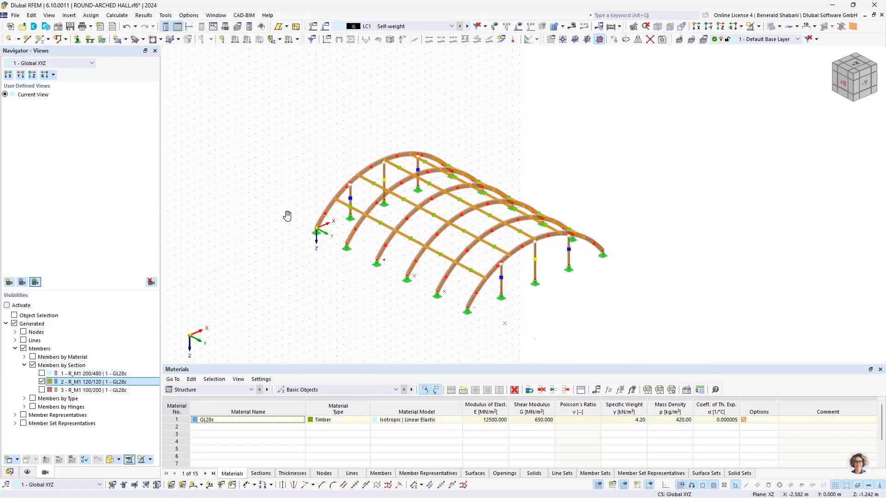
pyautogui.scroll(2, 287, 216)
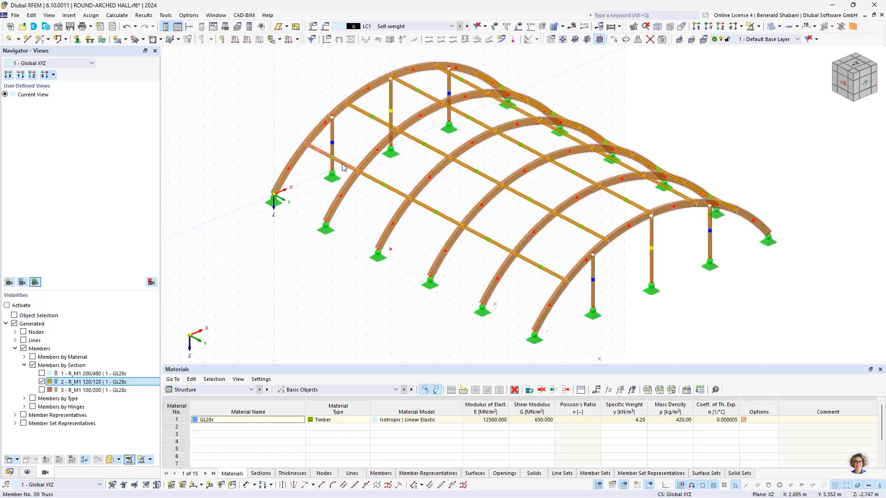
# Open all the selected purlins for editing and set their member rotation type to Help node.
pyautogui.rightClick(344, 164)
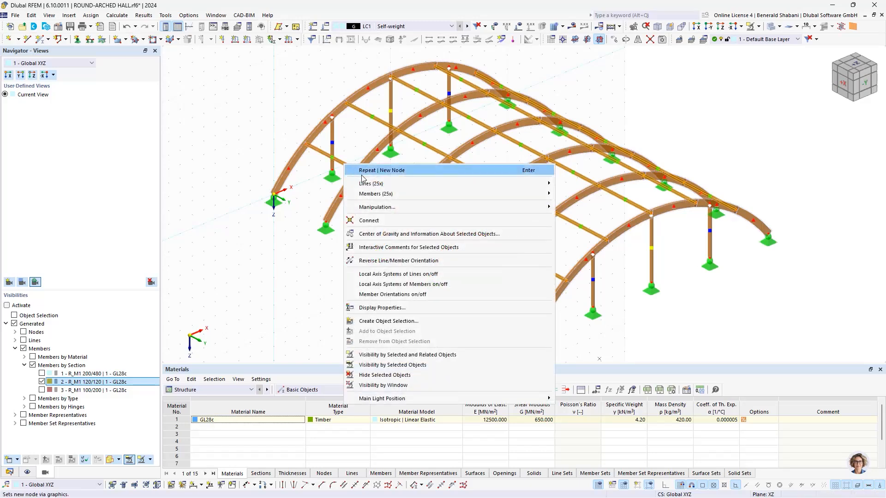
pyautogui.moveTo(399, 197)
pyautogui.click(575, 194)
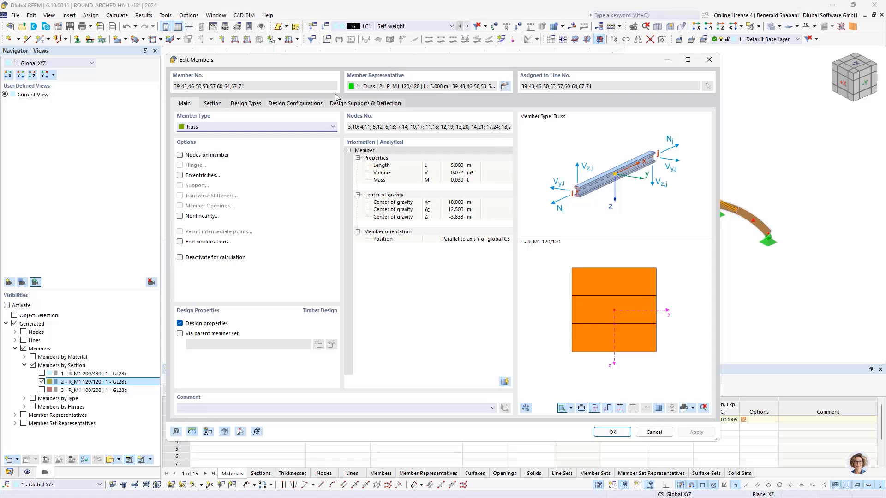
pyautogui.click(210, 104)
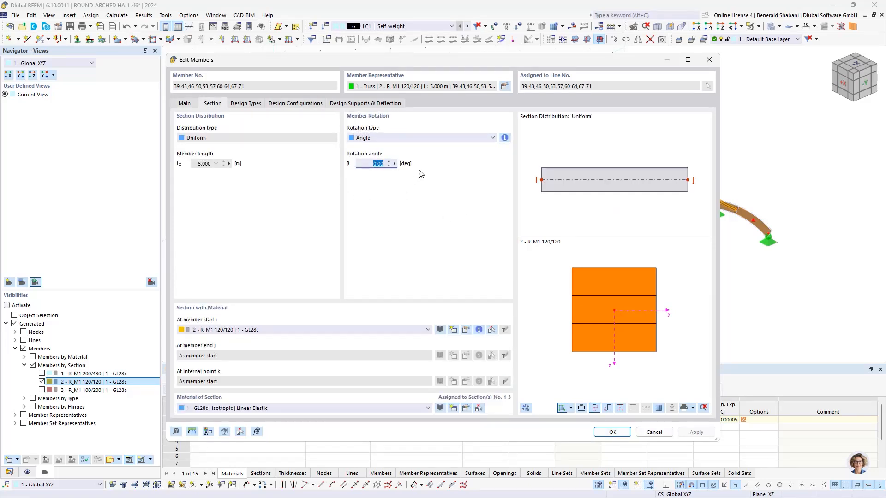
pyautogui.click(376, 141)
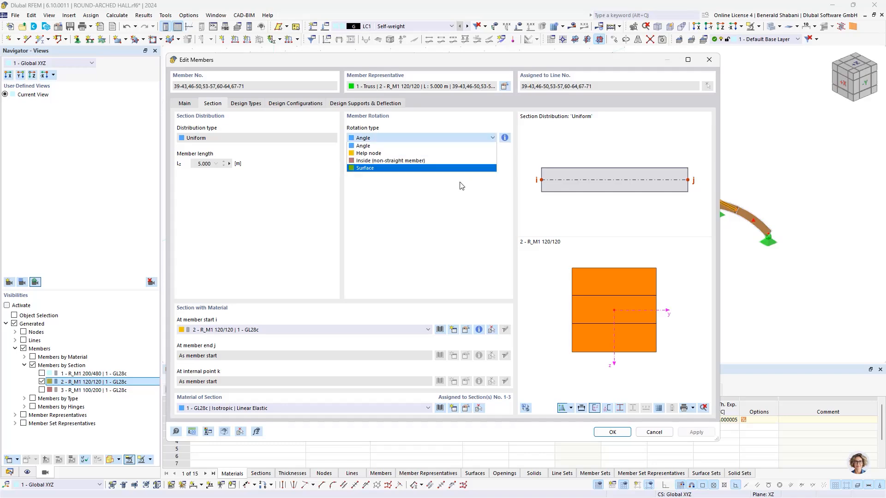
pyautogui.click(372, 157)
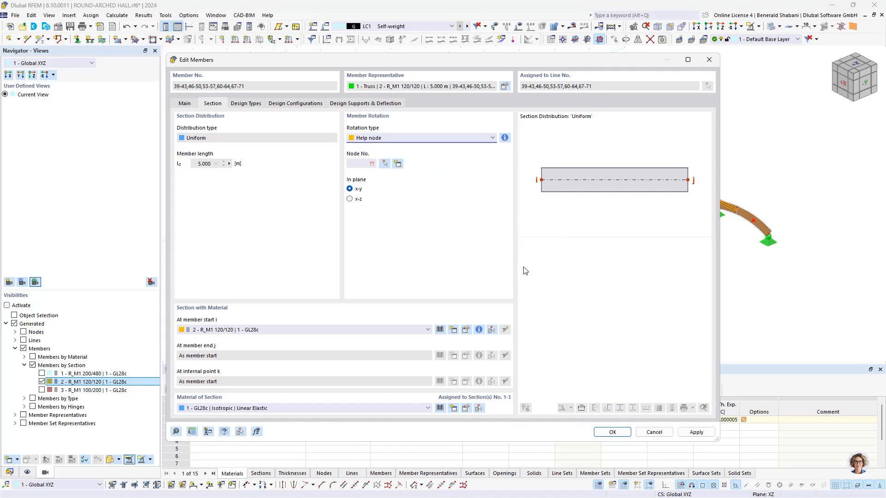
# Assign the new node at the front arch's center as the purlins' help node, in plane x-z.
pyautogui.click(384, 163)
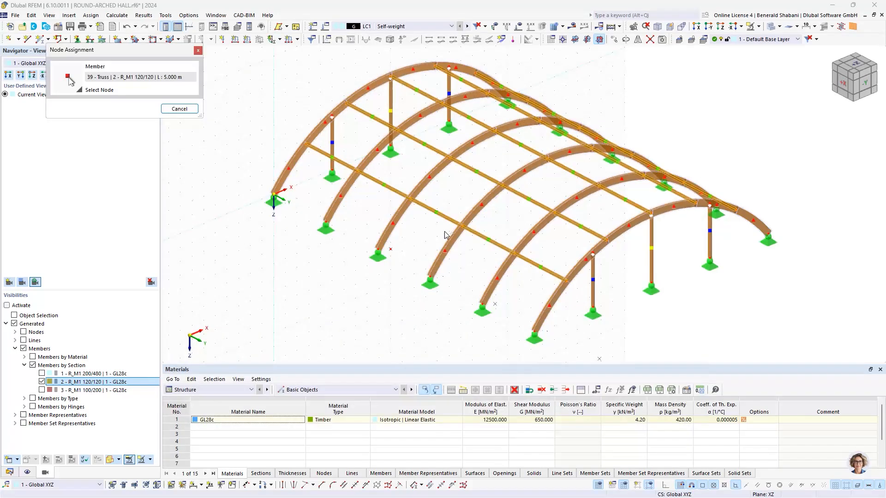
pyautogui.scroll(5, 407, 255)
pyautogui.click(397, 255)
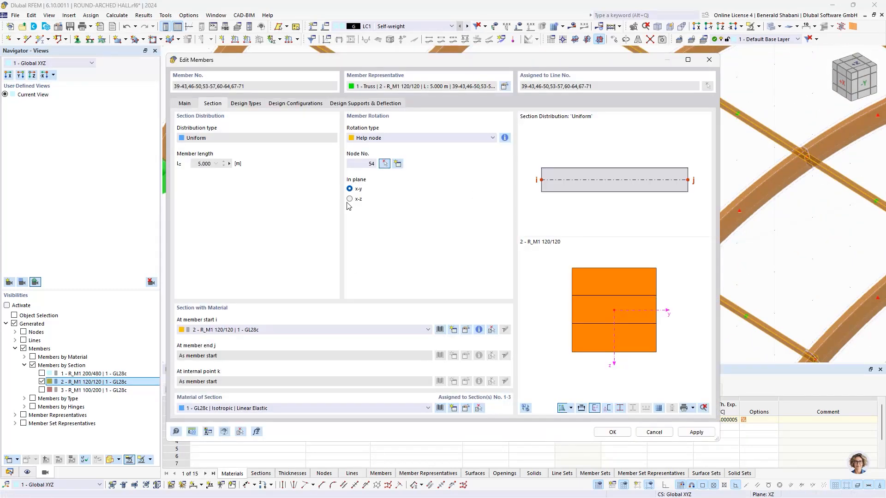
pyautogui.click(349, 199)
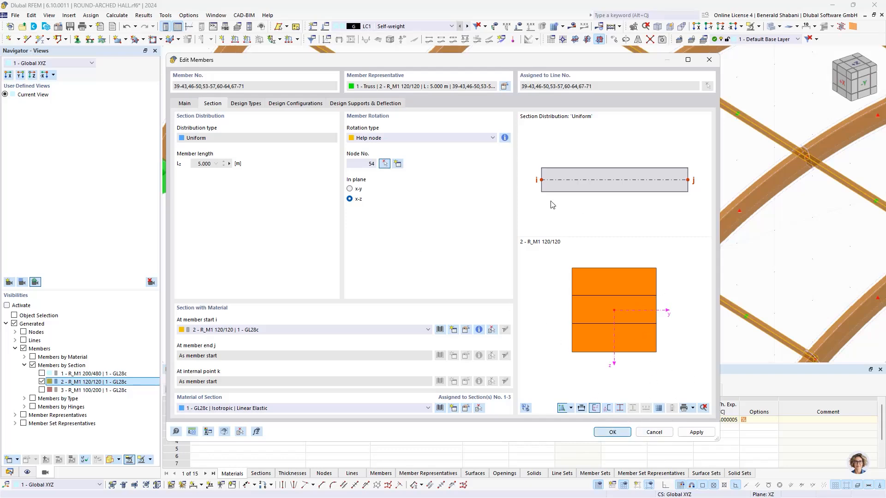
# Examine the orientation of the rotated purlins where they meet the arches, from the base up to the crown.
pyautogui.scroll(-2, 425, 150)
pyautogui.moveTo(460, 191); pyautogui.dragTo(630, 326, button='middle')
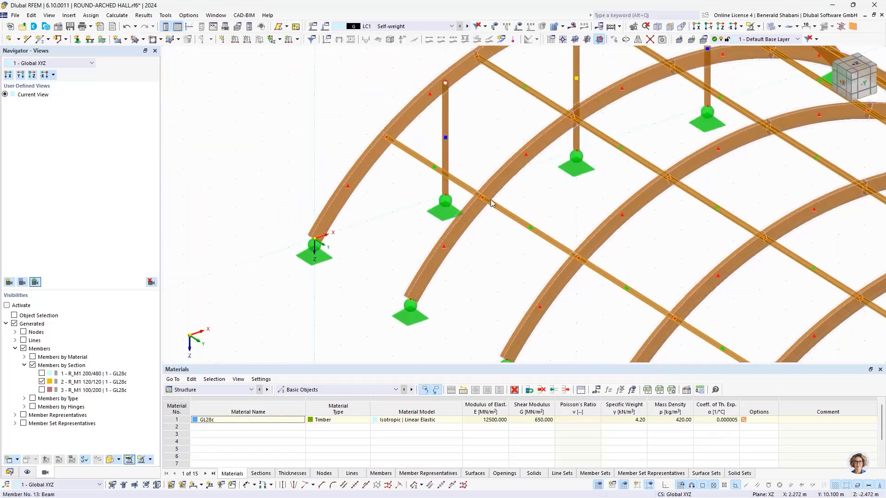
pyautogui.scroll(5, 425, 143)
pyautogui.scroll(-3, 298, 115)
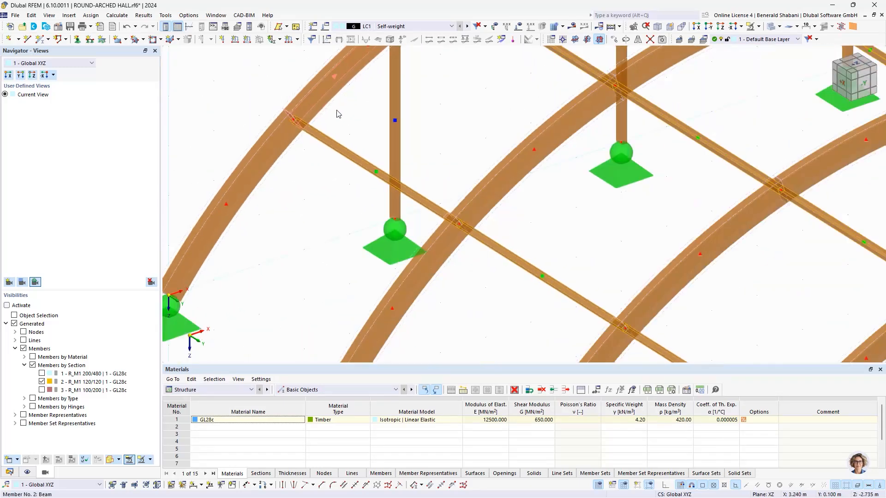
pyautogui.scroll(-3, 306, 185)
pyautogui.scroll(4, 318, 228)
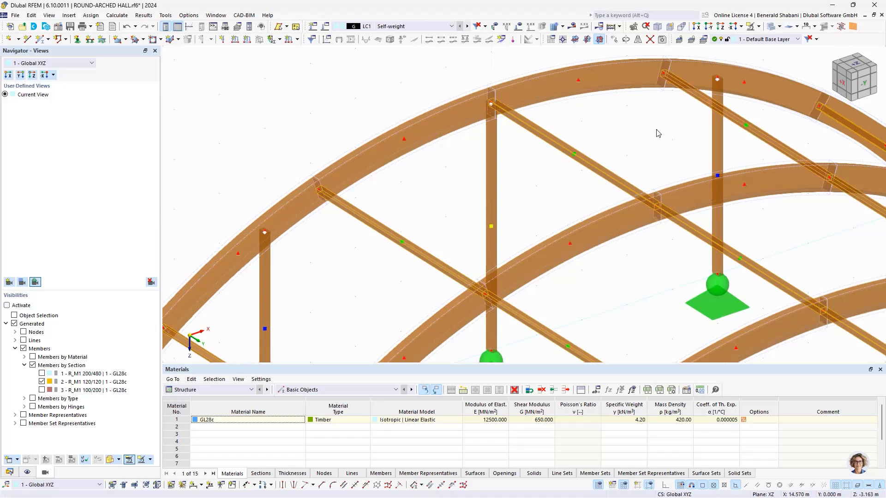
pyautogui.scroll(-3, 595, 144)
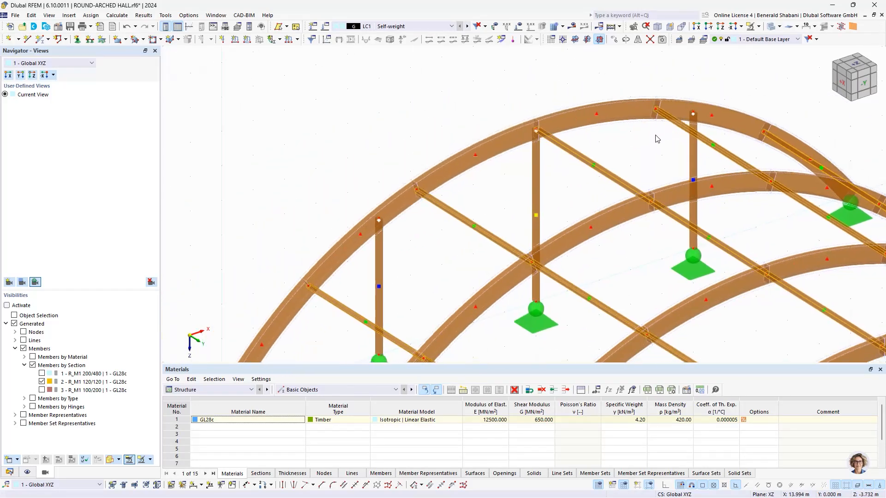
pyautogui.scroll(-3, 492, 202)
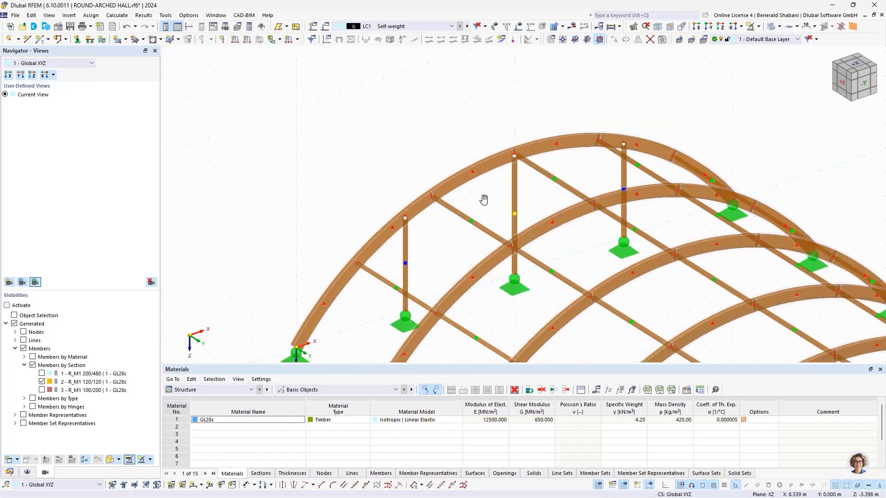
pyautogui.moveTo(483, 200); pyautogui.dragTo(485, 175, button='middle')
pyautogui.scroll(-3, 486, 176)
# Start a new member and set its member type to Tension.
pyautogui.keyDown('ctrl'); pyautogui.moveTo(502, 255); pyautogui.dragTo(451, 258, button='middle'); pyautogui.keyUp('ctrl')
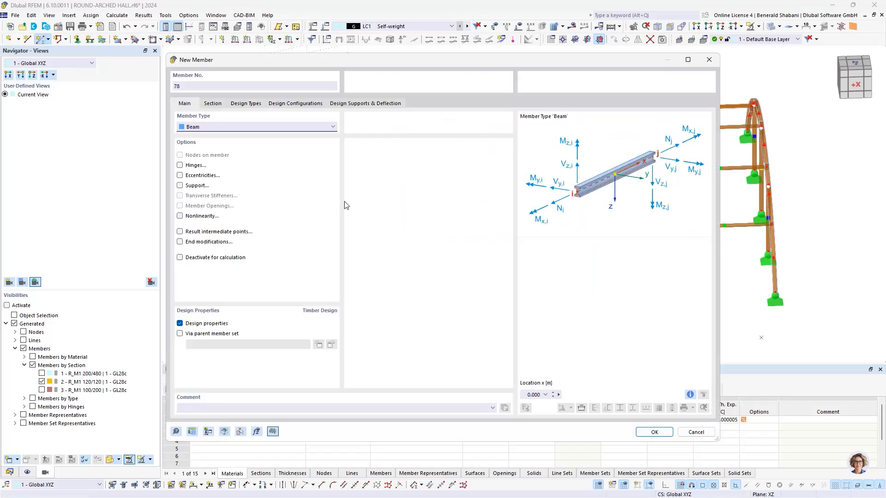
pyautogui.click(231, 130)
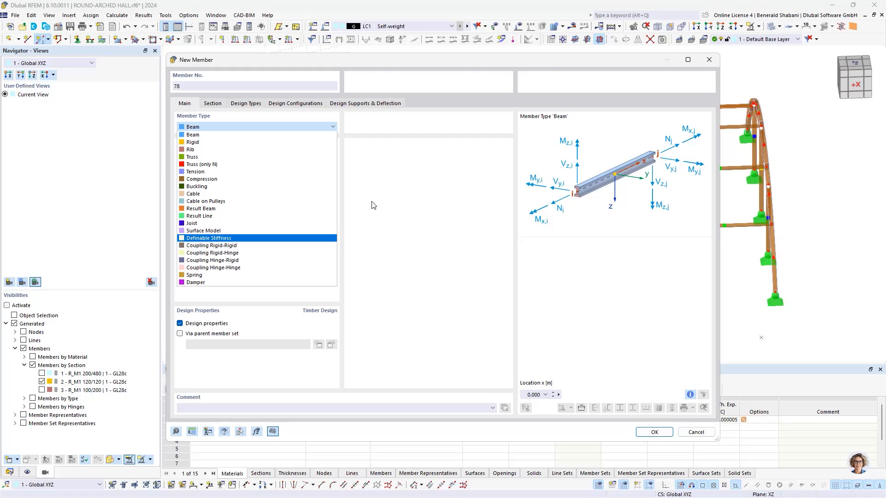
pyautogui.click(277, 173)
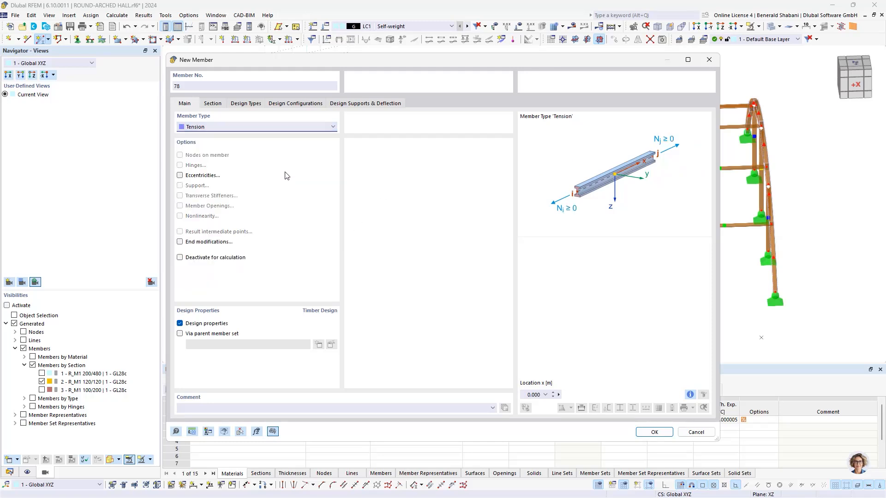
# Create a new material for the tension member's section and filter the material library to Steel.
pyautogui.click(212, 103)
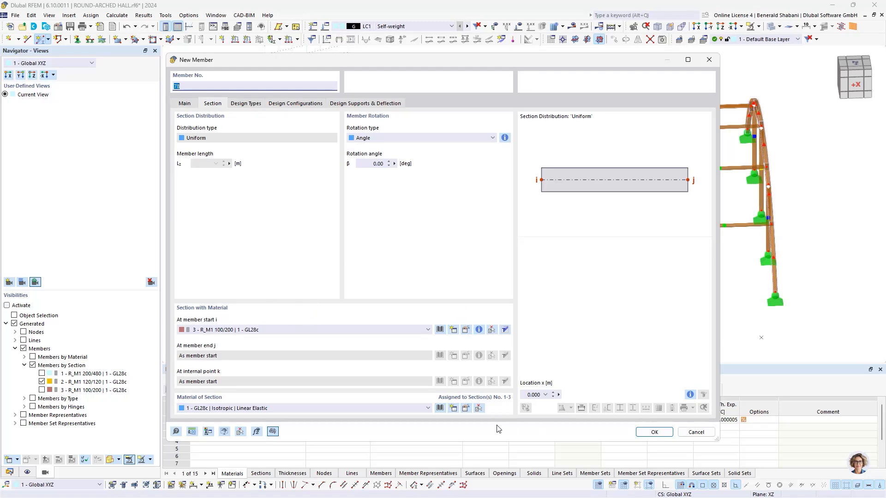
pyautogui.click(453, 408)
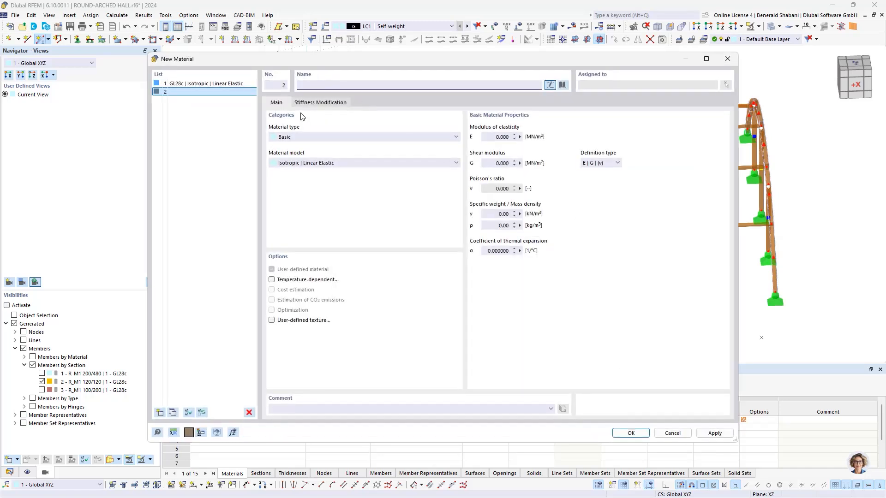
pyautogui.click(562, 86)
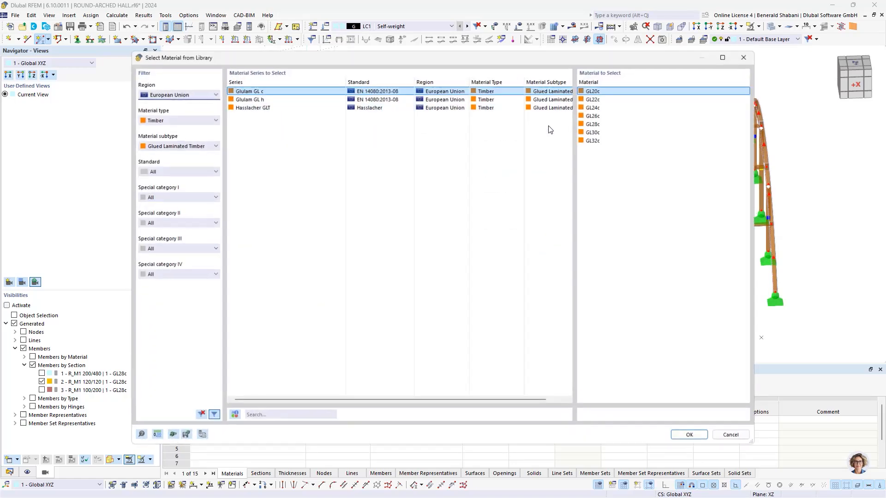
pyautogui.click(160, 119)
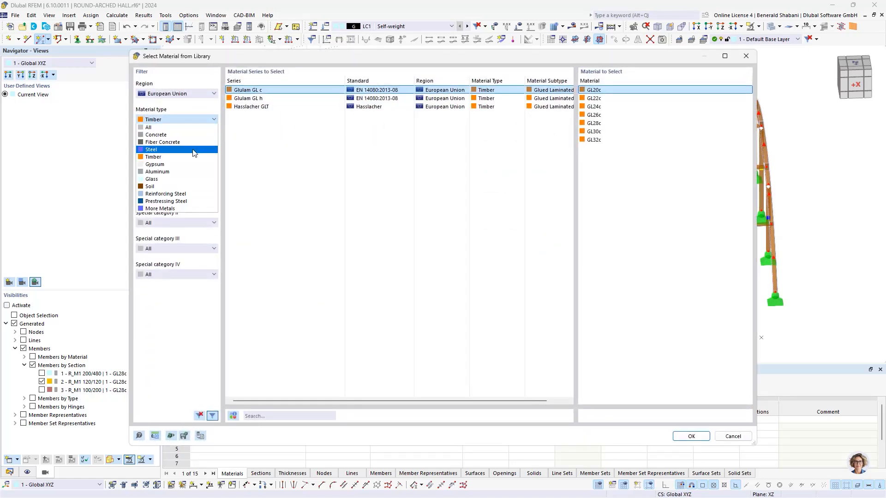
pyautogui.click(196, 152)
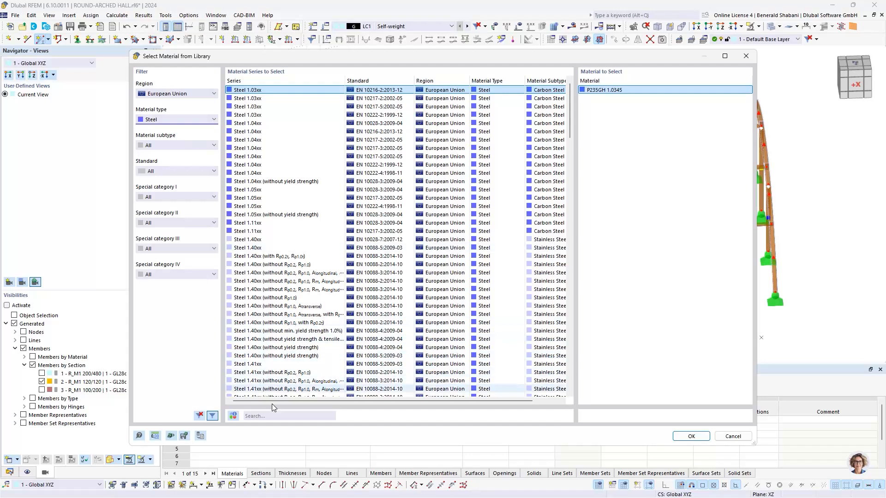
# Find S235 in the material library and add the EN 1993-1-1:2005-05 Steel S grade S235 as the new section's material.
pyautogui.click(284, 416)
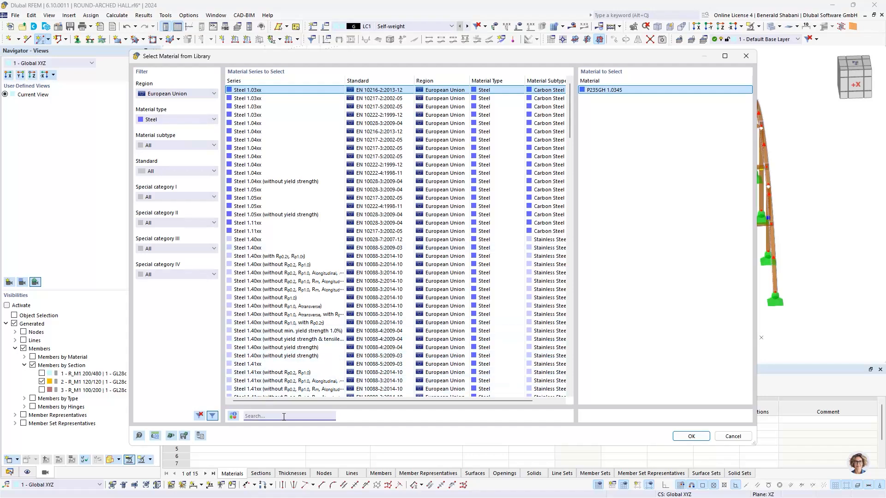
pyautogui.write('s23')
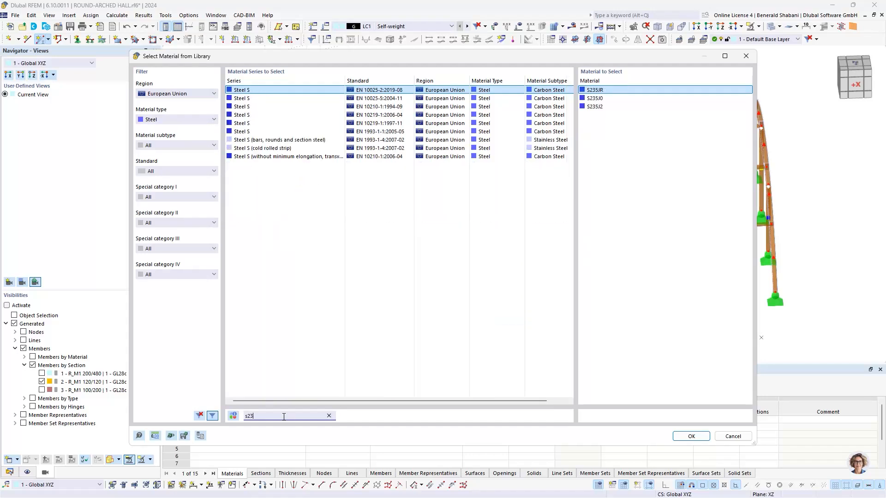
pyautogui.write('5')
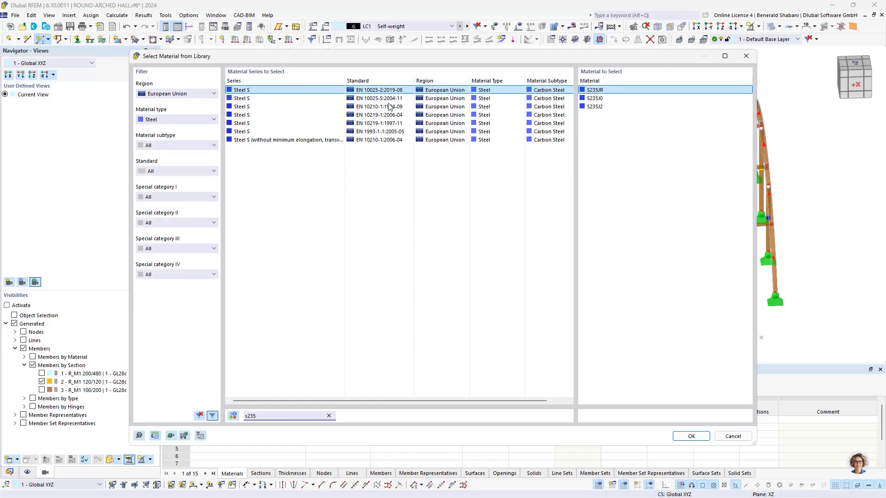
pyautogui.click(508, 123)
pyautogui.click(550, 132)
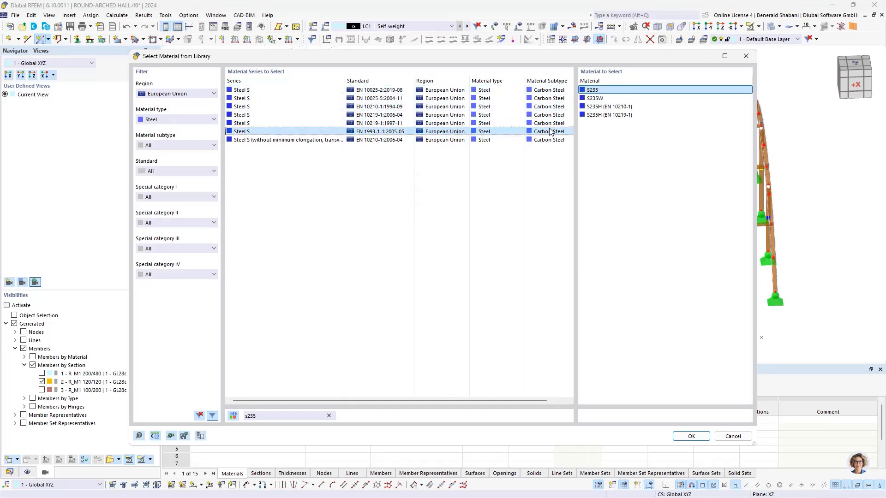
pyautogui.doubleClick(600, 89)
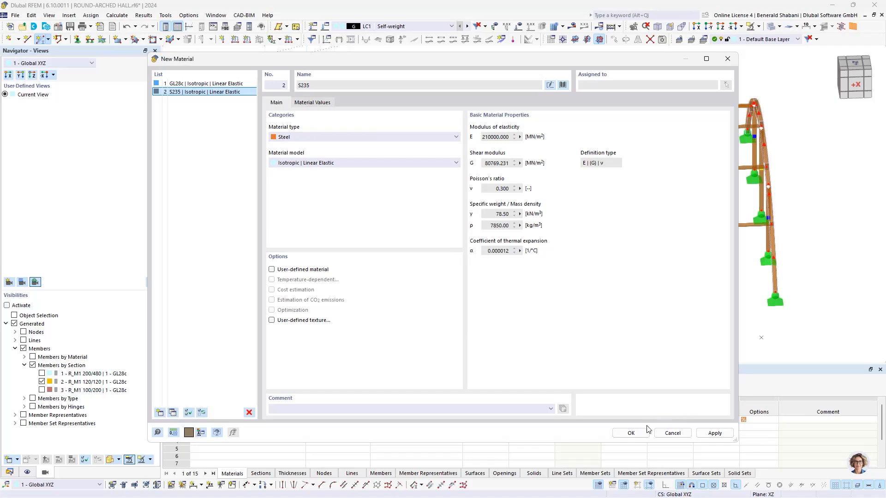
pyautogui.click(632, 433)
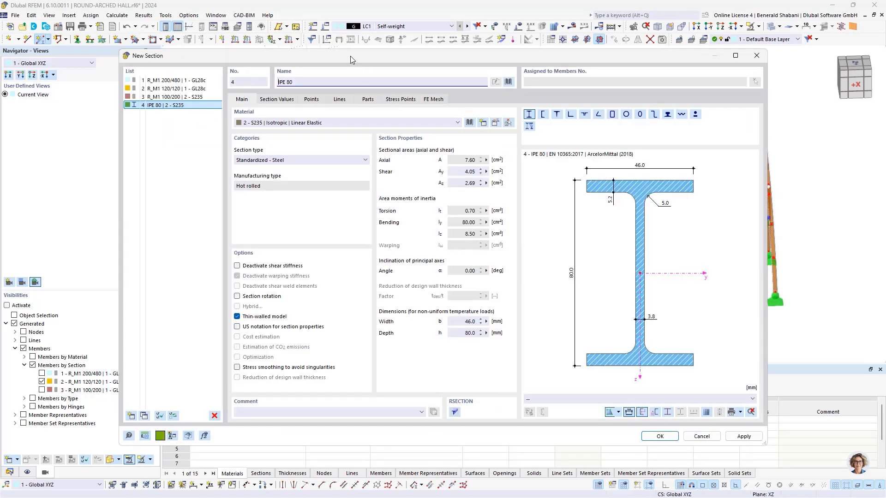
pyautogui.moveTo(347, 54); pyautogui.dragTo(320, 78)
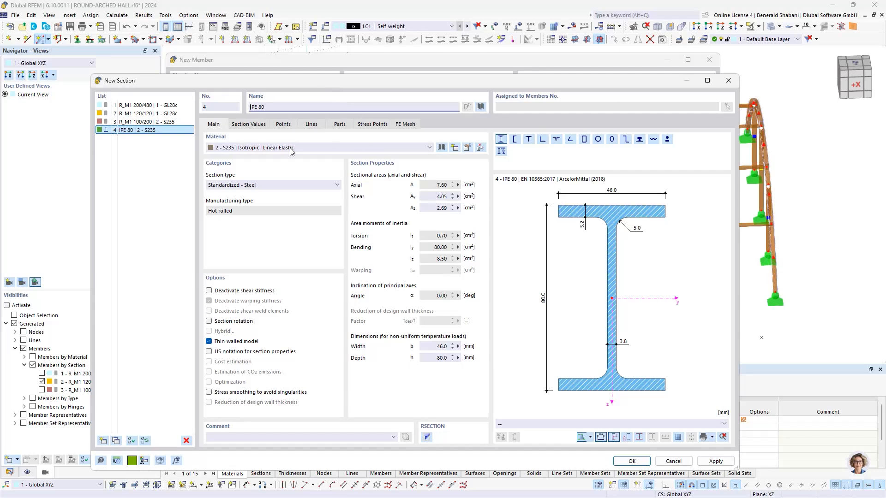
pyautogui.click(598, 139)
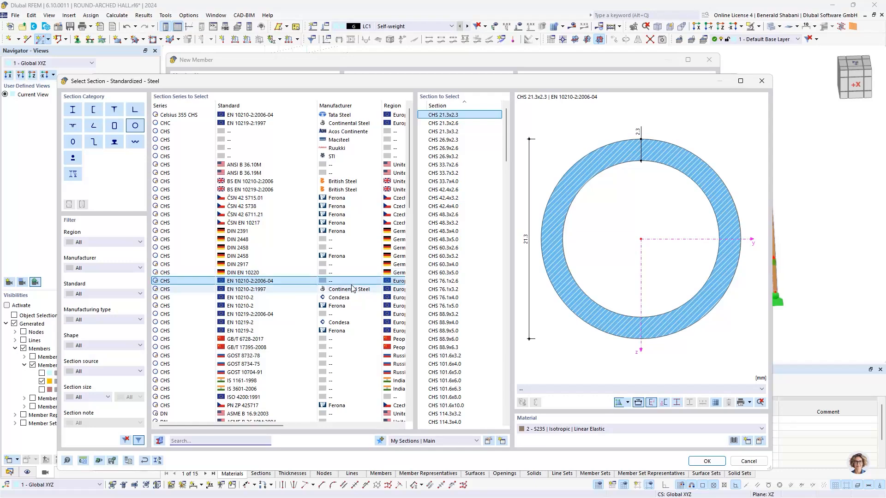
pyautogui.click(749, 461)
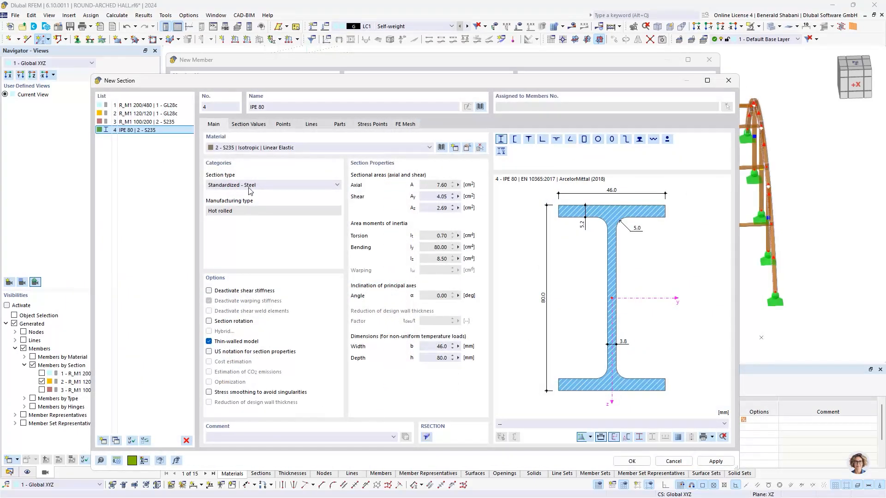
# Define the tension member's section as a Parametric - Massive I circle with a 16 mm diameter and accept the member settings.
pyautogui.click(264, 186)
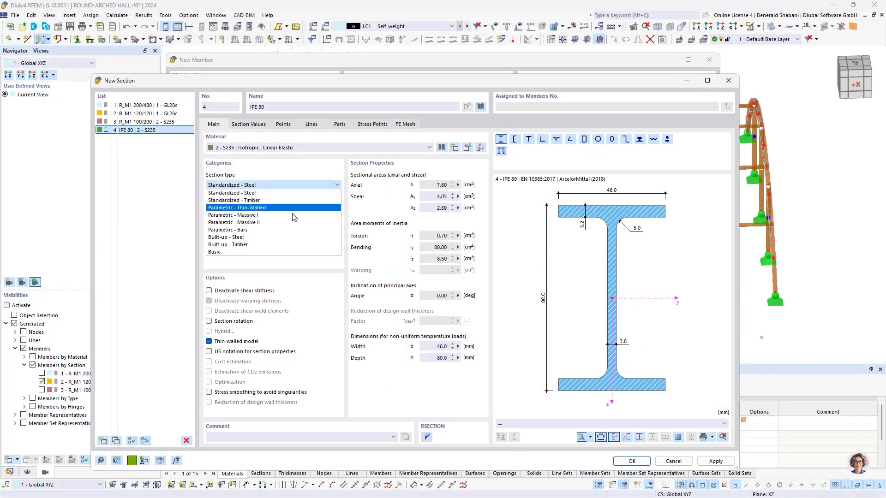
pyautogui.click(342, 224)
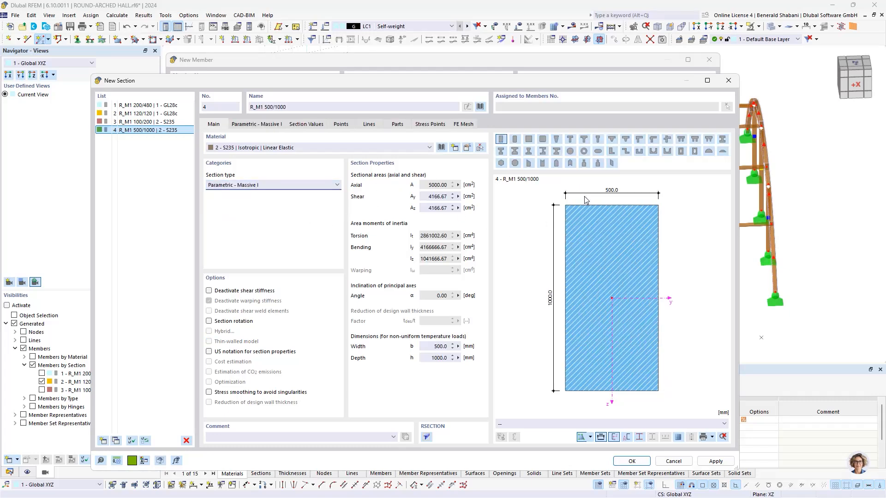
pyautogui.click(575, 152)
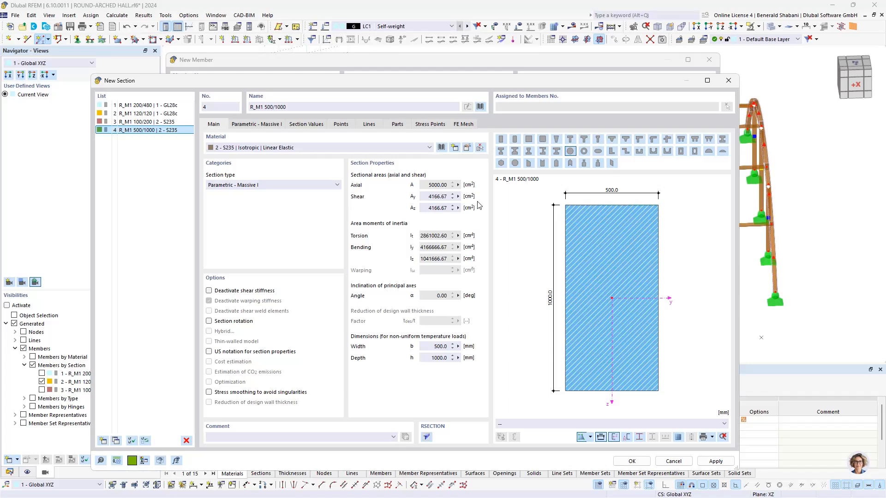
pyautogui.click(258, 124)
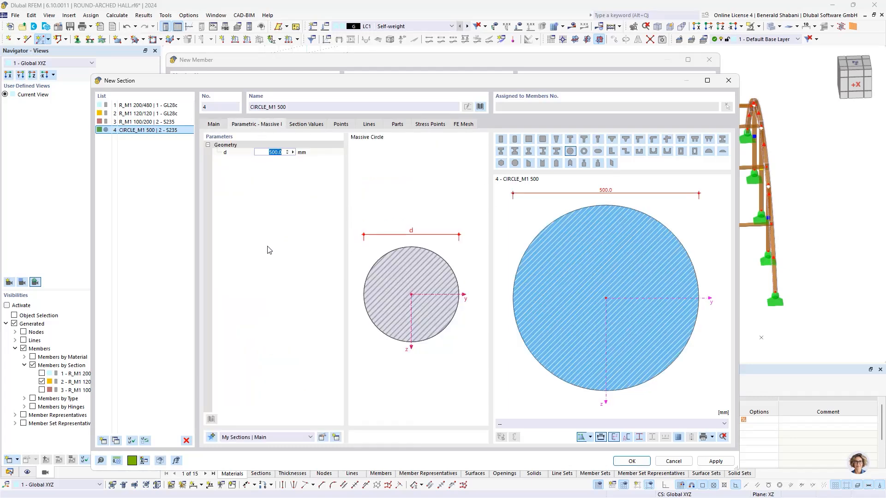
pyautogui.write('16')
pyautogui.click(634, 464)
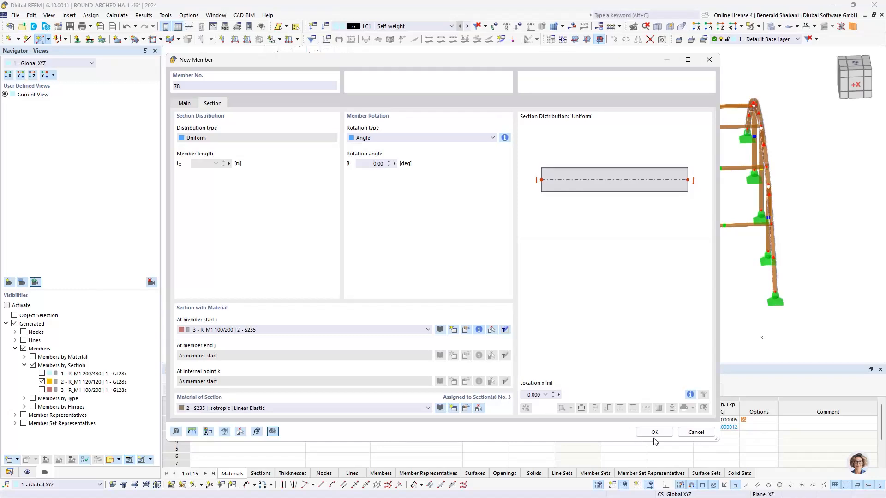
pyautogui.click(655, 432)
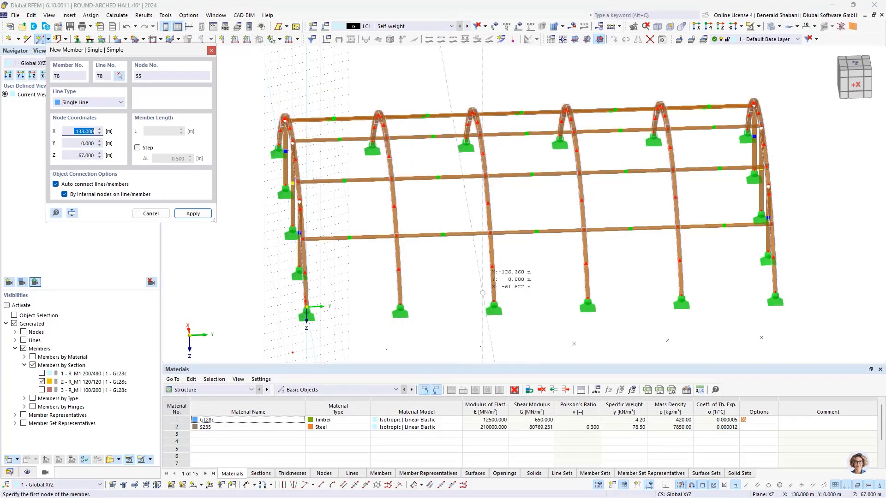
# Display the model as wireframe and draw two crossing tension members between the second and third arches, from supports to lowest purlin.
pyautogui.click(780, 26)
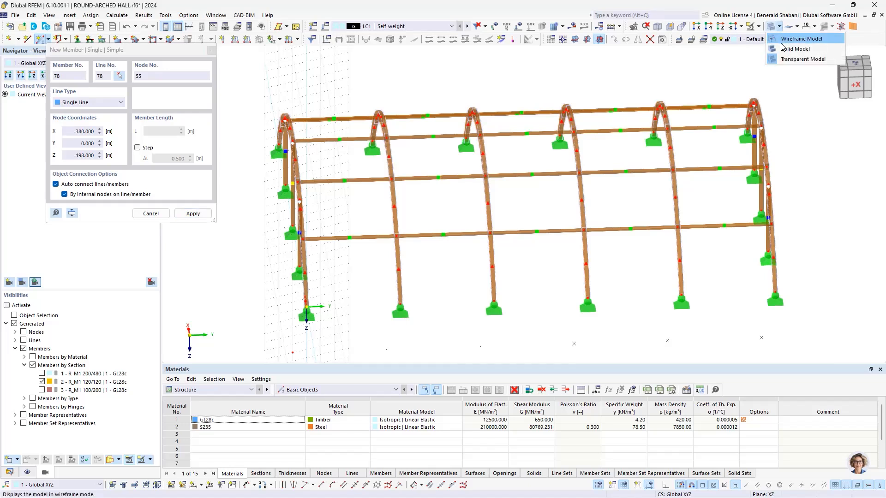
pyautogui.click(807, 41)
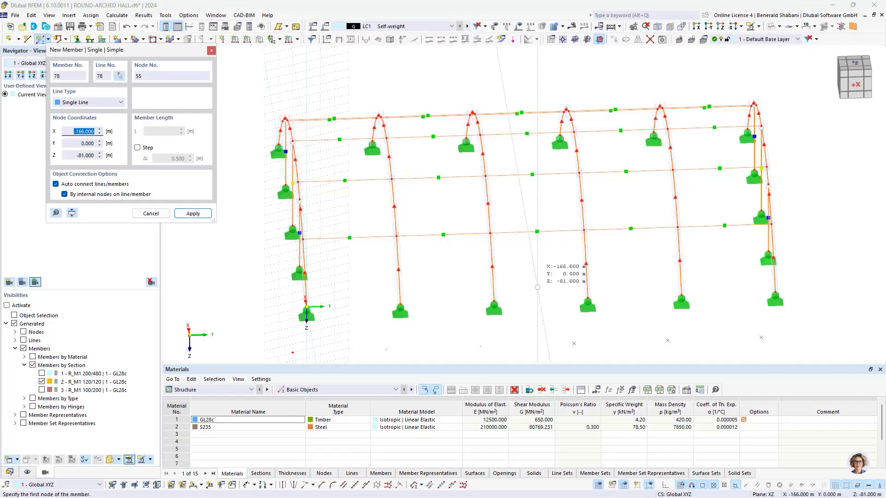
pyautogui.scroll(3, 443, 265)
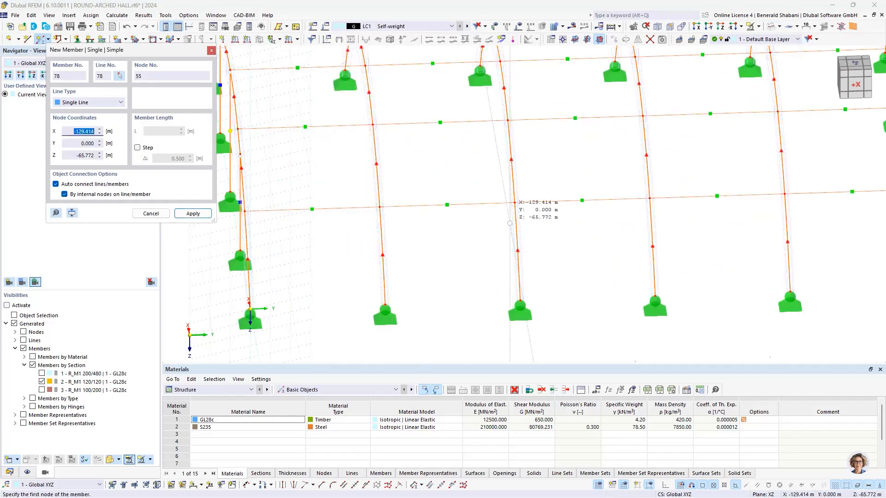
pyautogui.click(384, 304)
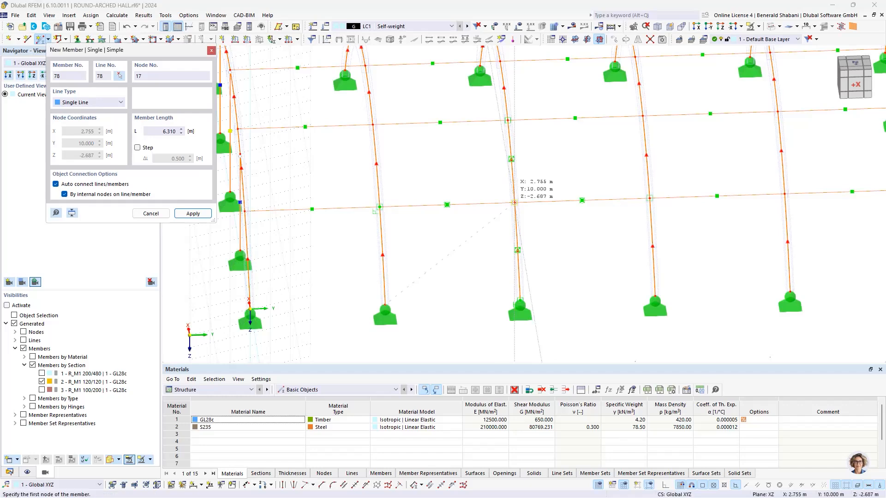
pyautogui.click(515, 203)
pyautogui.click(520, 304)
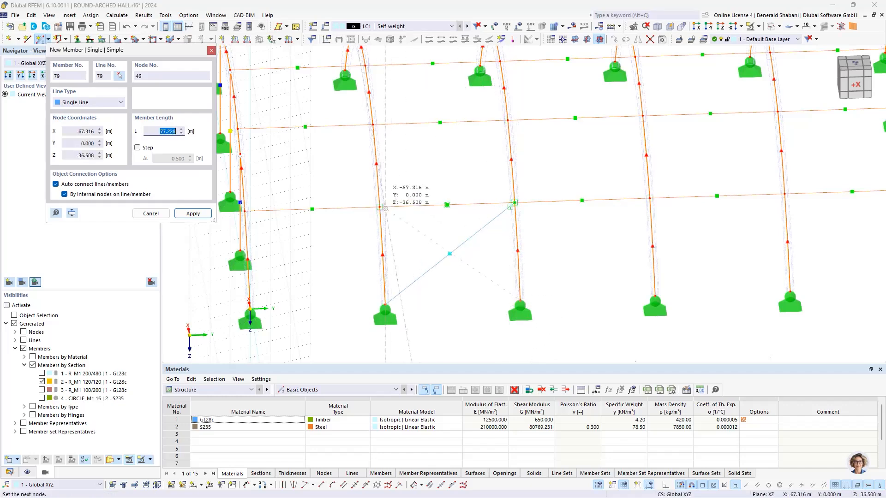
pyautogui.click(380, 207)
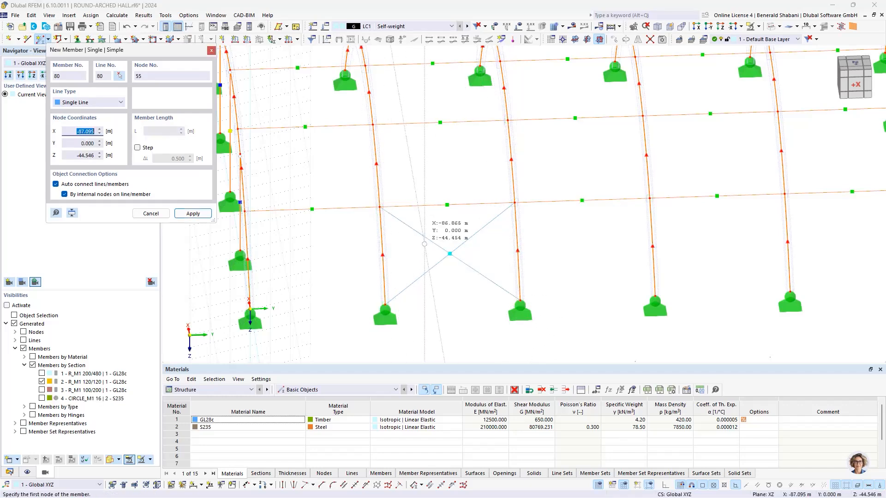
# Draw two crossing tension members in the same bay between the lowest purlin and the next purlin above it.
pyautogui.moveTo(379, 207); pyautogui.dragTo(390, 264, button='middle')
pyautogui.click(391, 263)
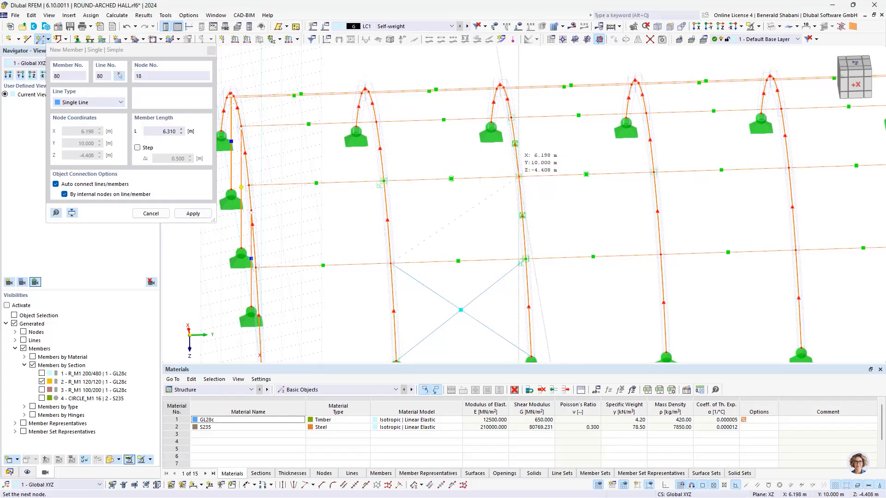
pyautogui.click(518, 176)
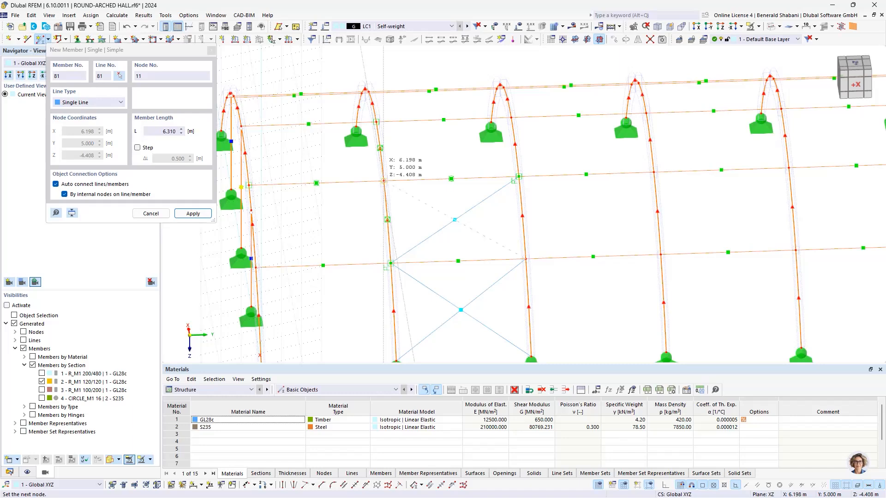
pyautogui.click(384, 181)
# Complete the bay's bracing with two crossing tension members from the second purlin up to the crown purlin, and end member placement.
pyautogui.moveTo(414, 252); pyautogui.dragTo(417, 305, button='middle')
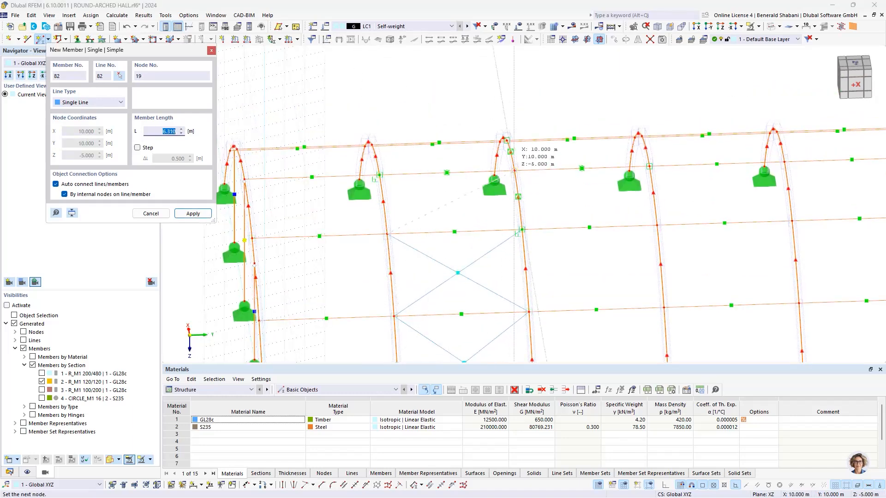
pyautogui.click(515, 171)
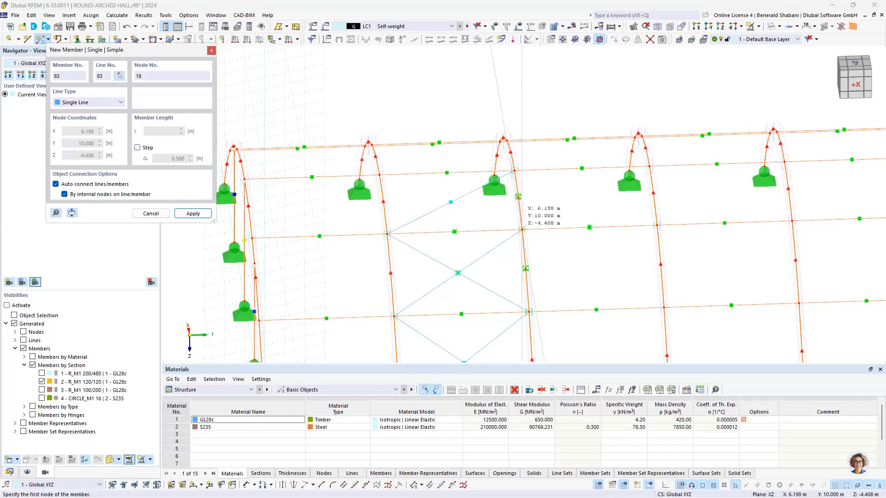
pyautogui.click(522, 229)
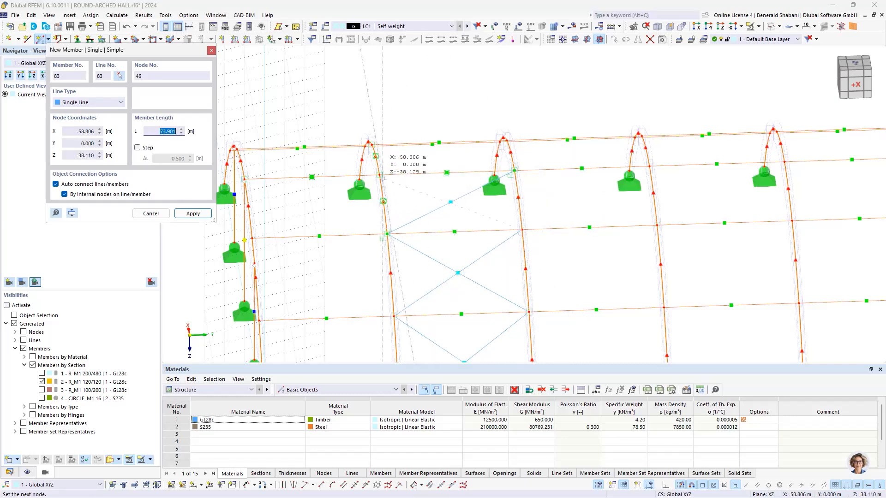
pyautogui.click(380, 174)
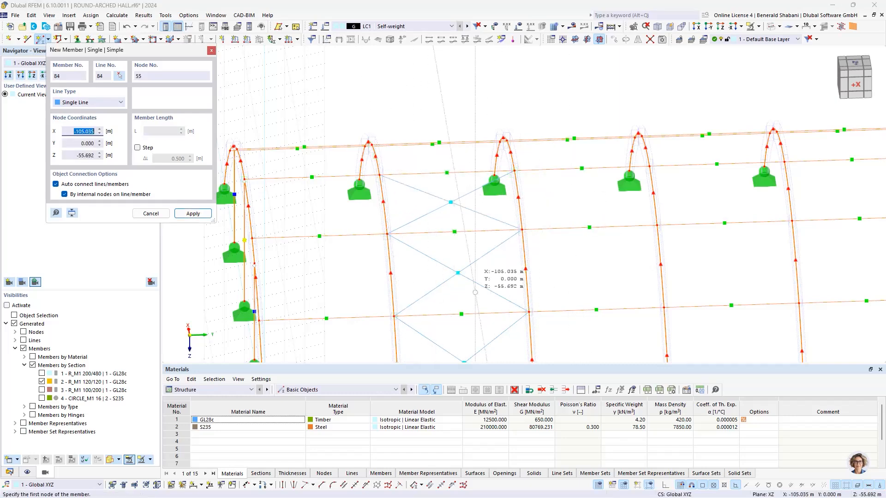
pyautogui.scroll(-4, 464, 270)
pyautogui.keyDown('ctrl'); pyautogui.moveTo(493, 249); pyautogui.dragTo(411, 255, button='middle'); pyautogui.keyUp('ctrl')
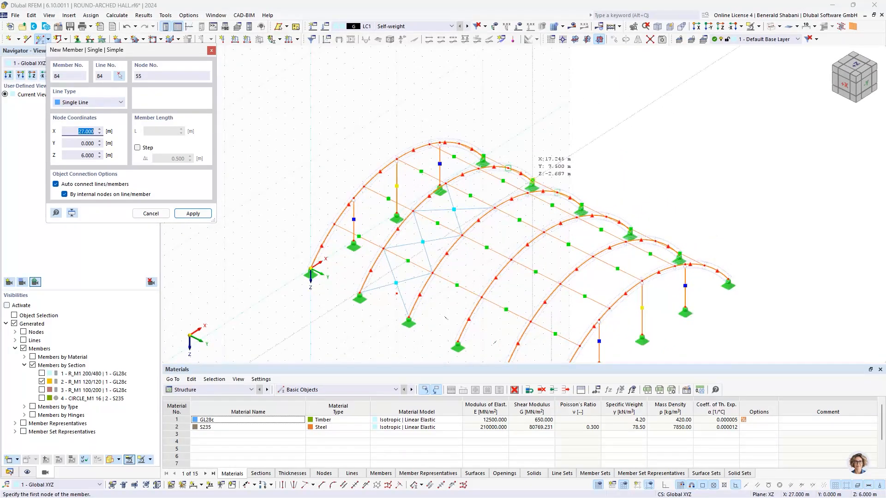
pyautogui.press('Escape')
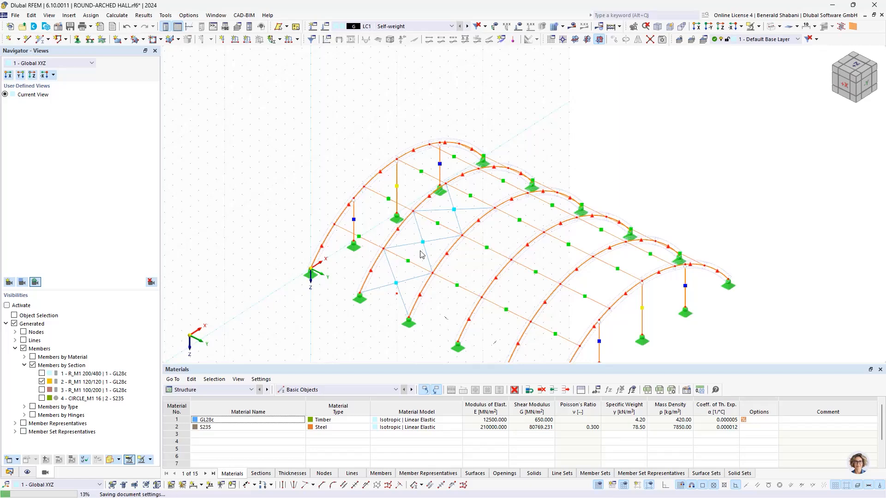
# Mirror a copy of the tension bracing members about the YZ plane through the third arch's crown node at X 10, Y 10, Z -5 m.
pyautogui.scroll(3, 430, 254)
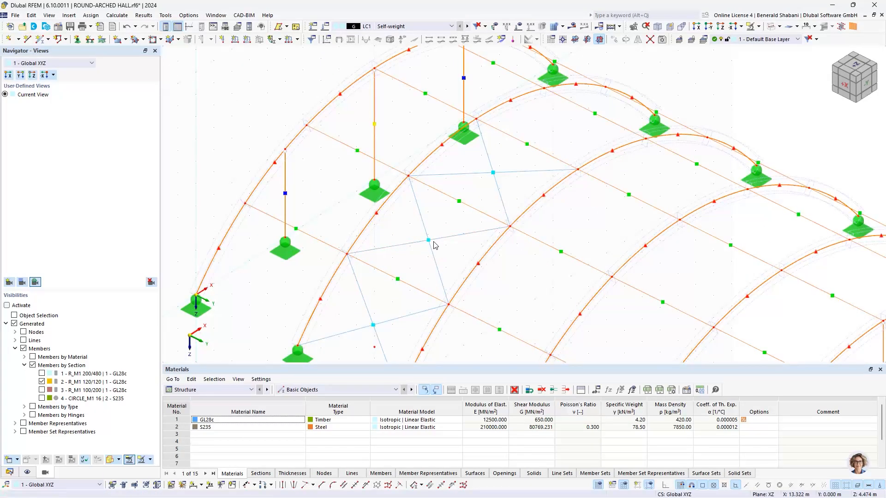
pyautogui.scroll(-3, 456, 257)
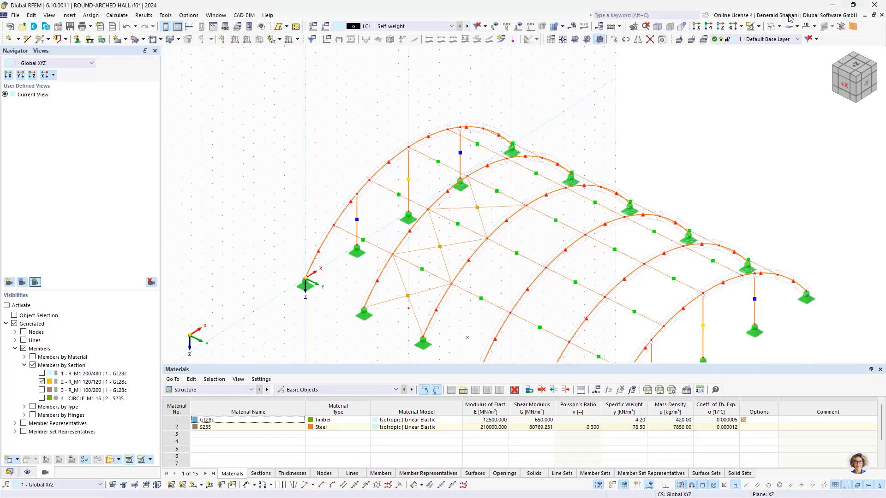
pyautogui.click(638, 40)
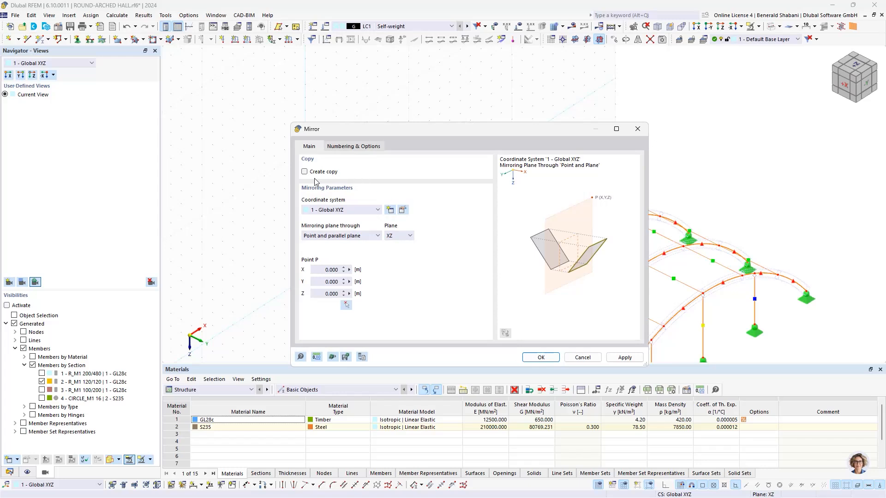
pyautogui.click(305, 172)
pyautogui.click(404, 237)
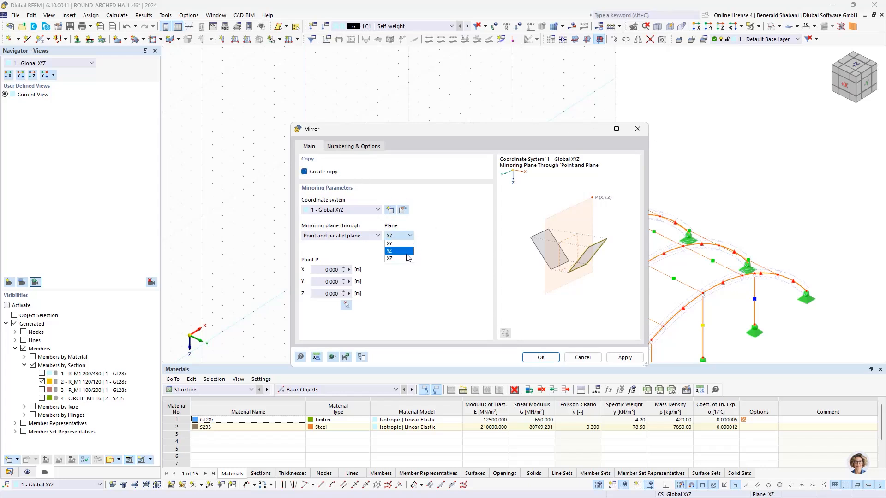
pyautogui.click(400, 251)
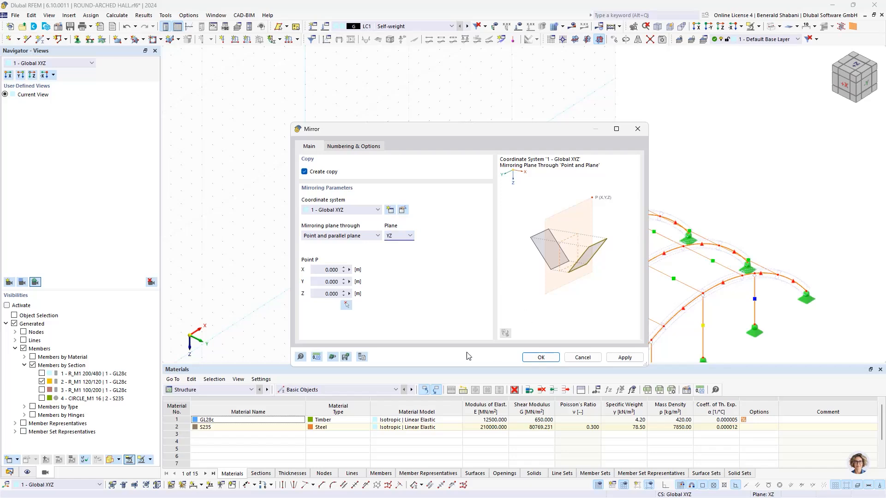
pyautogui.click(345, 305)
pyautogui.scroll(5, 528, 225)
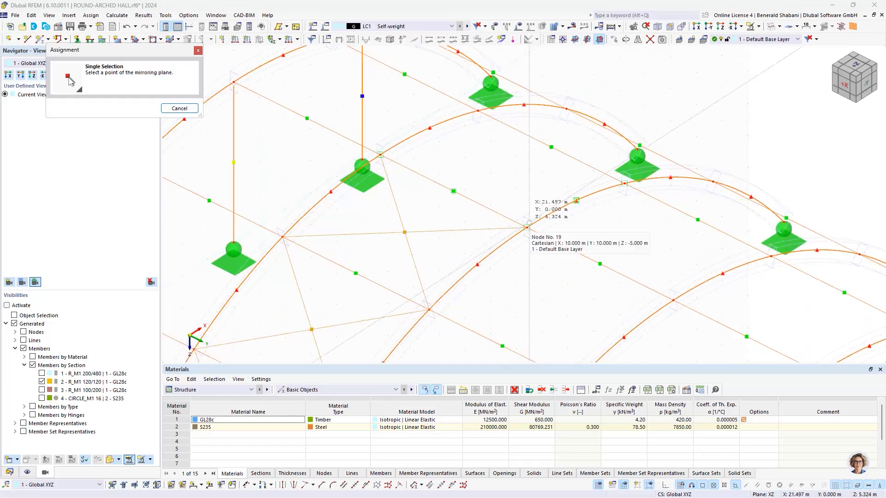
pyautogui.click(527, 226)
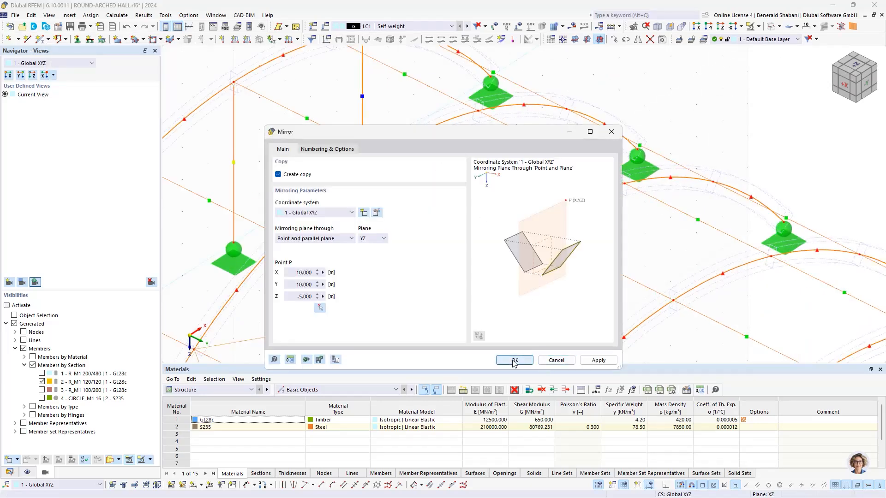
pyautogui.press('Return')
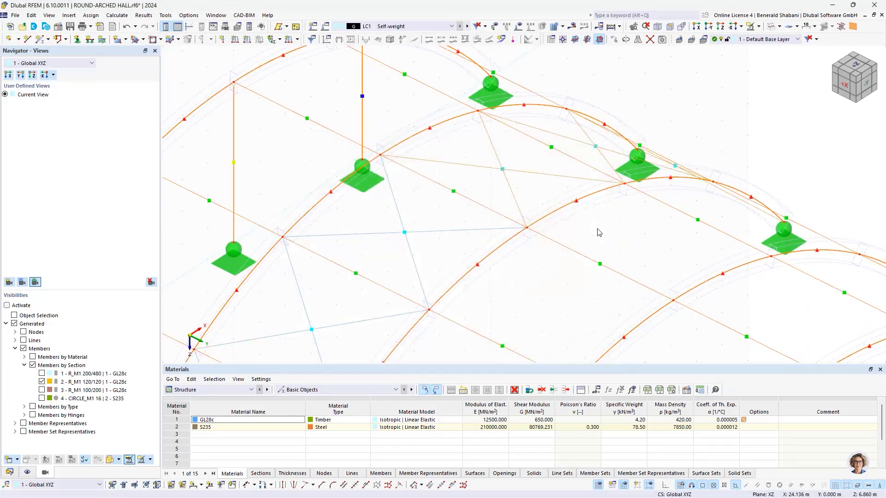
# Inspect the mirrored bracing from the end of the hall and display the model as a solid model.
pyautogui.scroll(-5, 643, 147)
pyautogui.keyDown('ctrl'); pyautogui.moveTo(642, 147); pyautogui.dragTo(415, 150, button='middle'); pyautogui.keyUp('ctrl')
pyautogui.keyDown('ctrl'); pyautogui.moveTo(573, 160); pyautogui.dragTo(502, 161, button='middle'); pyautogui.keyUp('ctrl')
pyautogui.moveTo(700, 247); pyautogui.dragTo(549, 172, button='middle')
pyautogui.keyDown('ctrl'); pyautogui.moveTo(703, 165); pyautogui.dragTo(586, 172, button='middle'); pyautogui.keyUp('ctrl')
pyautogui.click(779, 27)
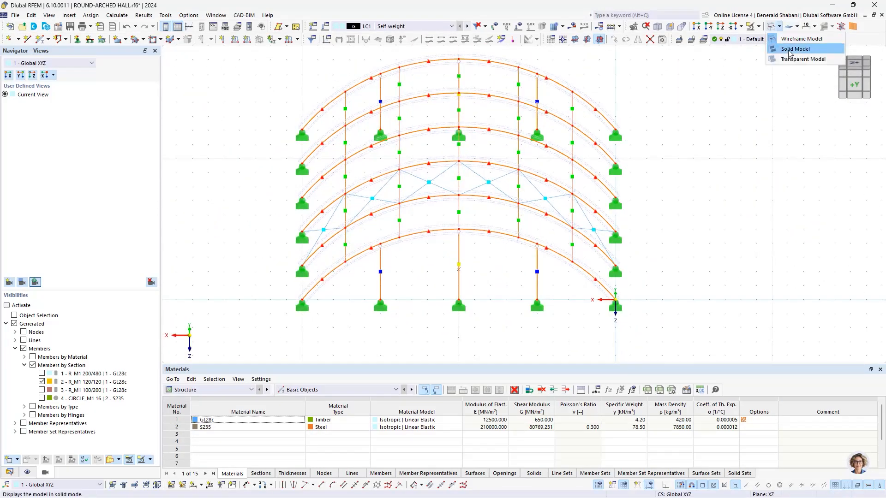
pyautogui.click(794, 49)
# Examine the arches, purlins, end-wall columns and bracing of the solid model from several angles.
pyautogui.keyDown('ctrl'); pyautogui.moveTo(554, 175); pyautogui.dragTo(589, 188, button='middle'); pyautogui.keyUp('ctrl')
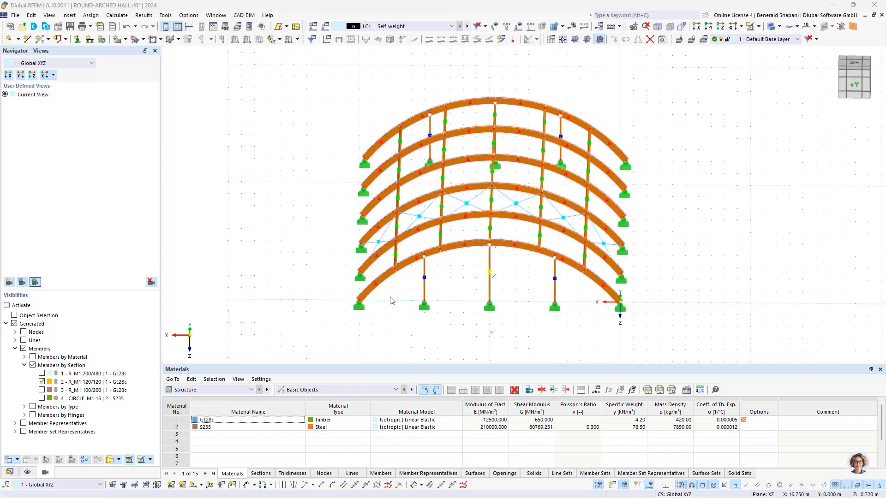
pyautogui.keyDown('ctrl'); pyautogui.moveTo(616, 301); pyautogui.dragTo(631, 252, button='middle'); pyautogui.keyUp('ctrl')
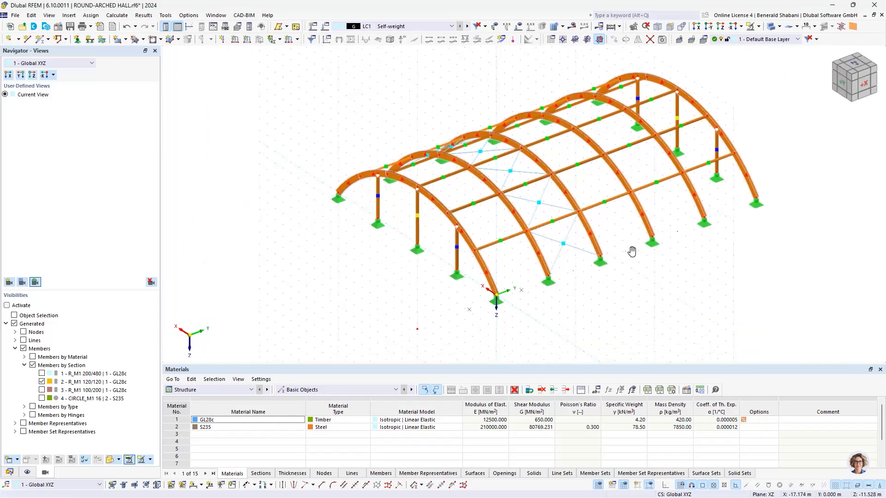
pyautogui.moveTo(359, 236)
pyautogui.keyDown('ctrl'); pyautogui.mouseDown(button='middle')
pyautogui.moveTo(354, 231)
pyautogui.moveTo(367, 230)
pyautogui.mouseUp(button='middle'); pyautogui.keyUp('ctrl')
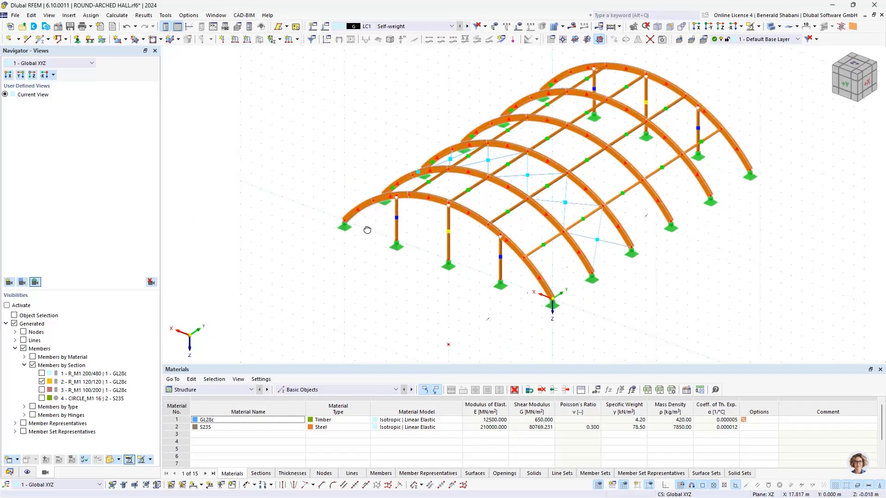
pyautogui.moveTo(486, 298); pyautogui.dragTo(400, 249, button='middle')
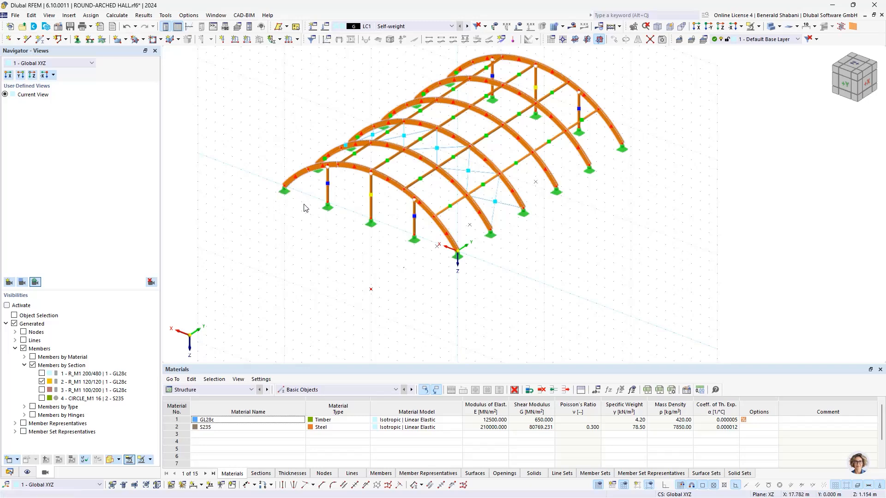
pyautogui.moveTo(549, 150); pyautogui.dragTo(511, 226, button='middle')
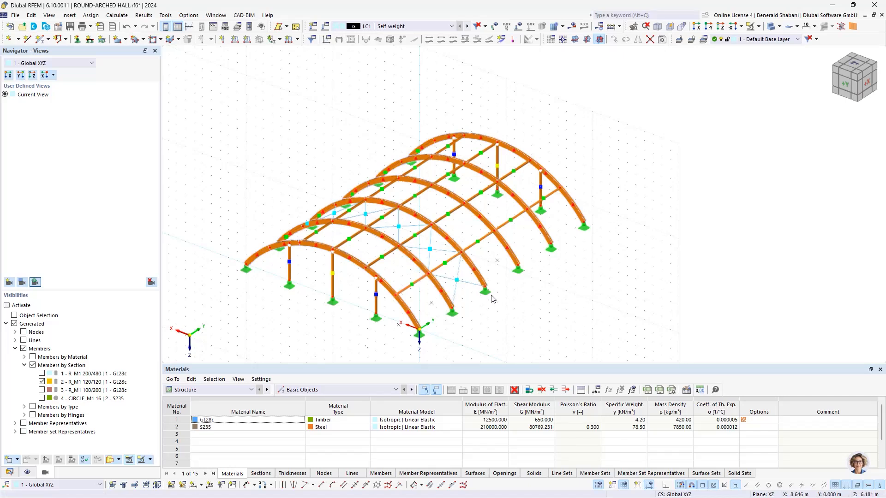
pyautogui.scroll(-2, 377, 350)
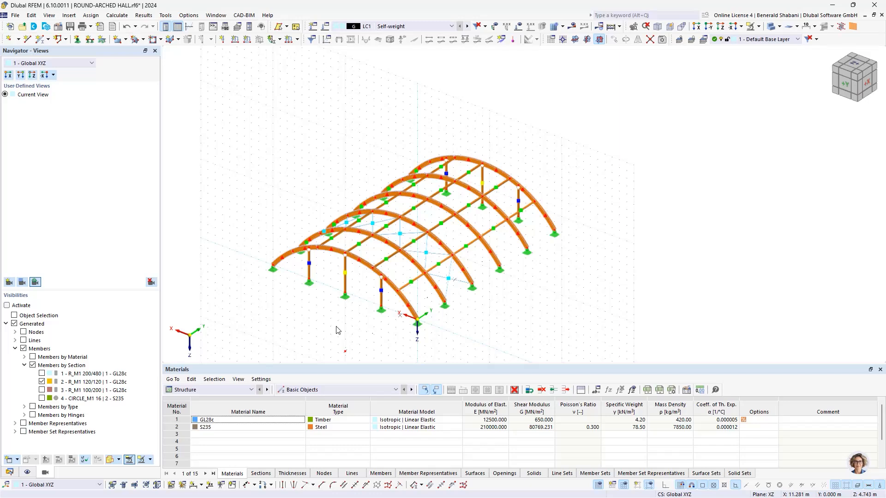
pyautogui.scroll(1, 332, 317)
pyautogui.moveTo(331, 314); pyautogui.dragTo(447, 279, button='middle')
pyautogui.scroll(1, 394, 295)
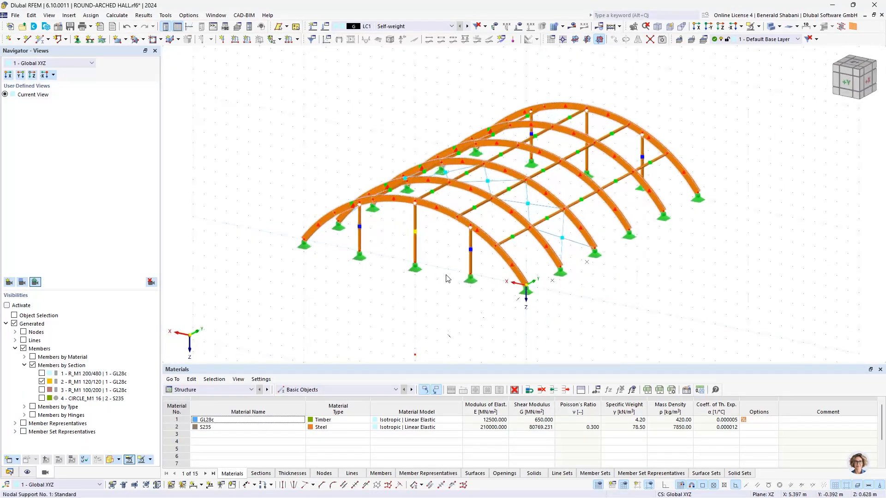
pyautogui.scroll(-1, 497, 296)
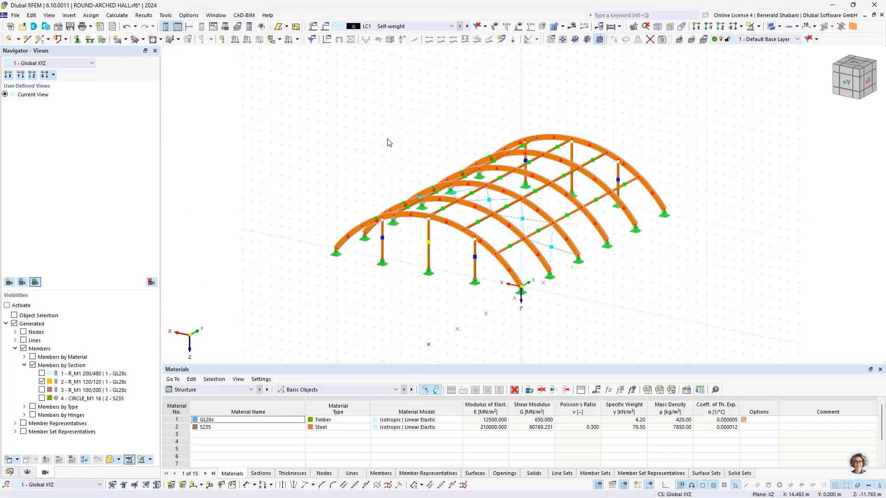
# Draw a 20 m single line between the two arch supports at the base of each end wall.
pyautogui.click(28, 39)
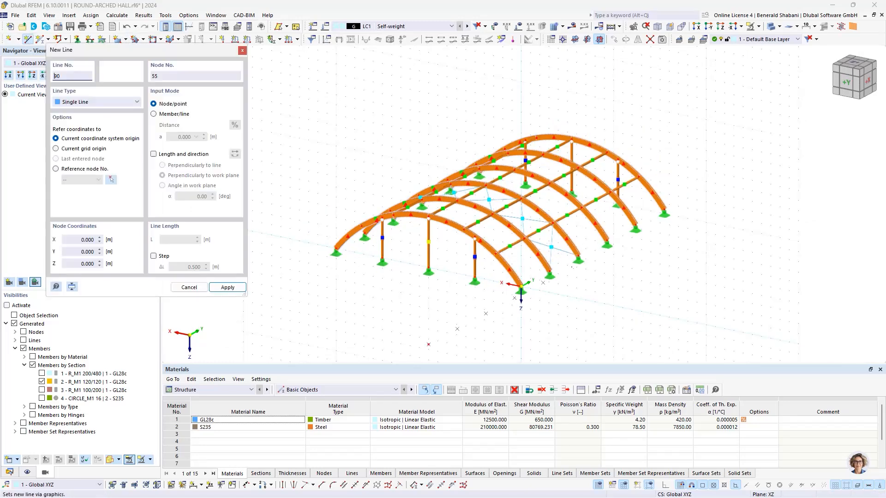
pyautogui.click(519, 313)
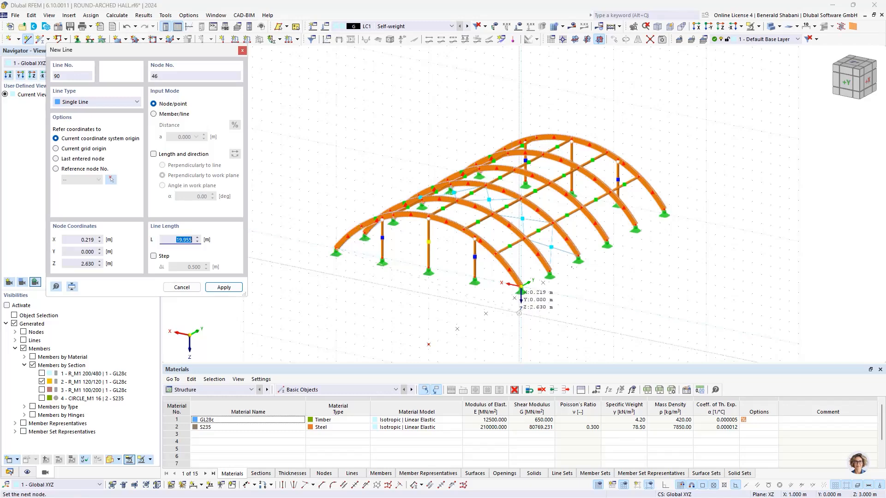
pyautogui.click(521, 285)
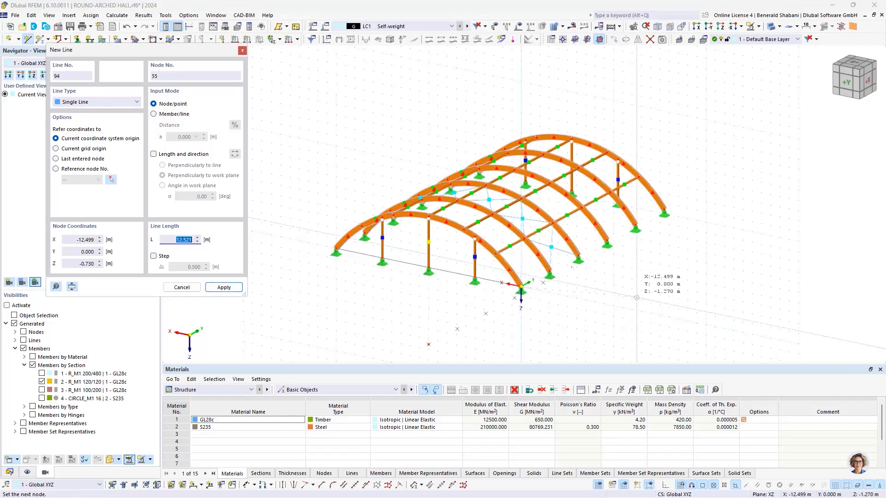
pyautogui.keyDown('ctrl'); pyautogui.moveTo(616, 277); pyautogui.dragTo(323, 273, button='middle'); pyautogui.keyUp('ctrl')
pyautogui.rightClick(464, 319)
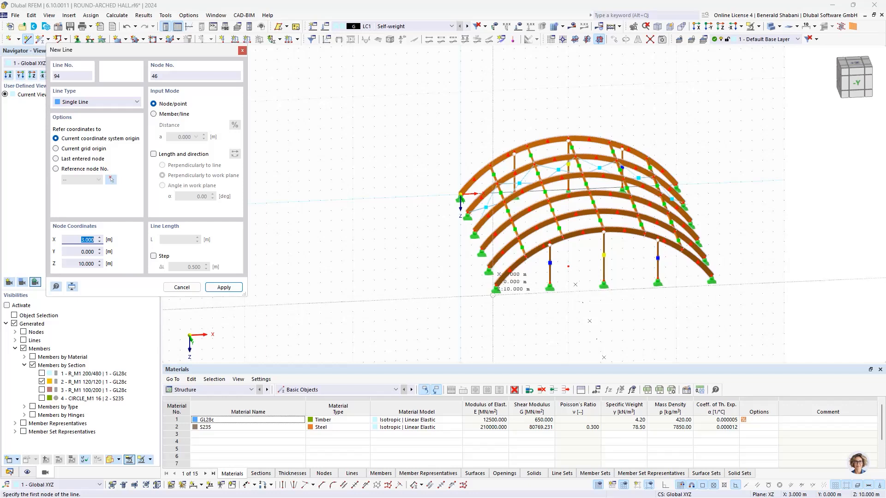
pyautogui.click(711, 276)
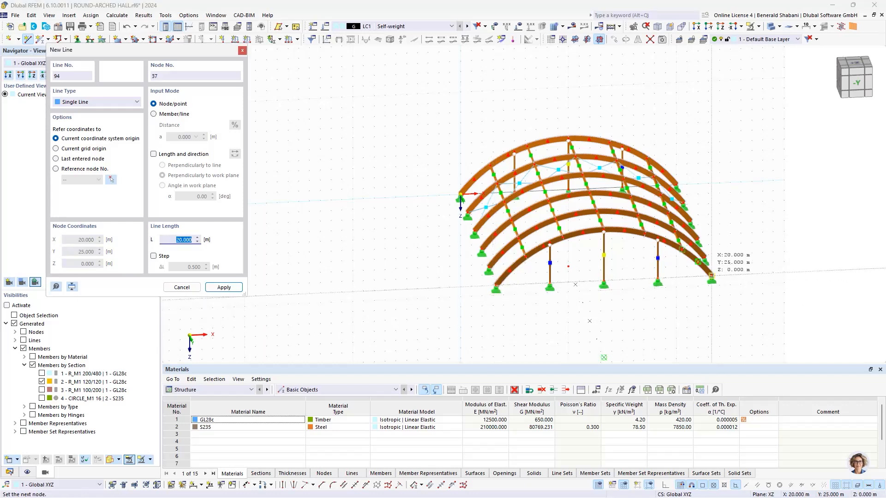
pyautogui.click(711, 276)
pyautogui.rightClick(452, 289)
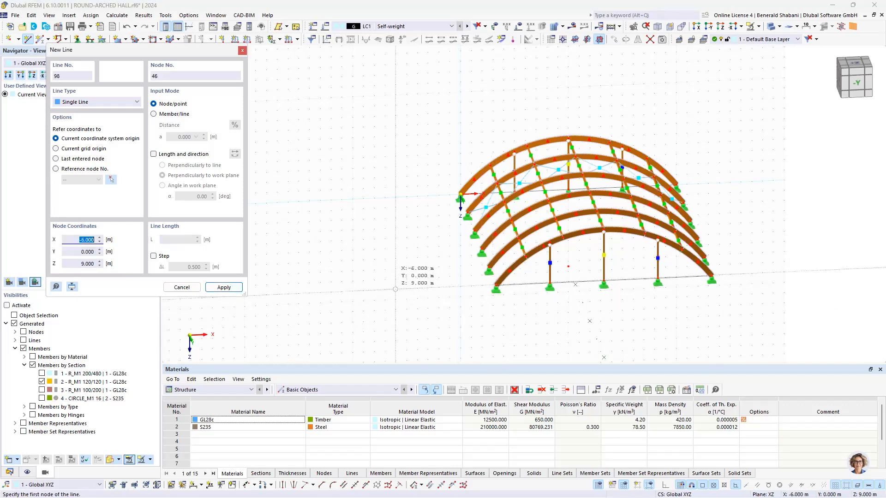
pyautogui.press('Escape')
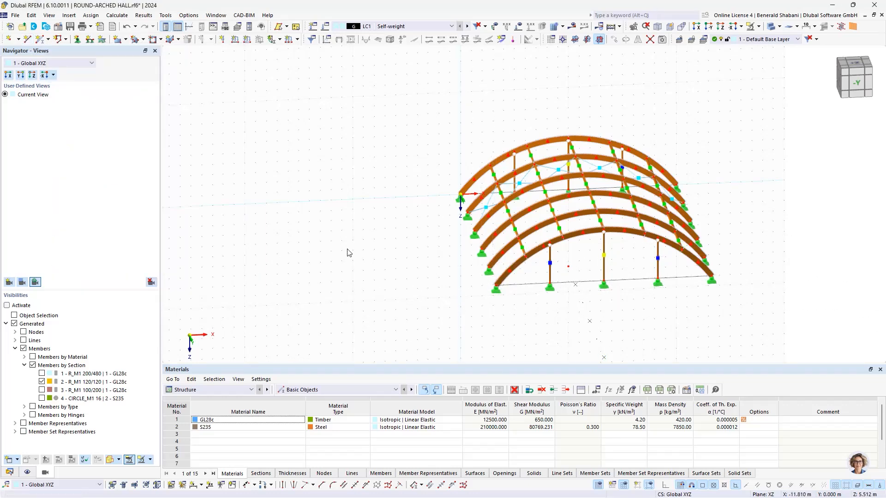
# Set up a new surface defined by selected boundary lines, with the stiffness type Load Transfer.
pyautogui.click(126, 40)
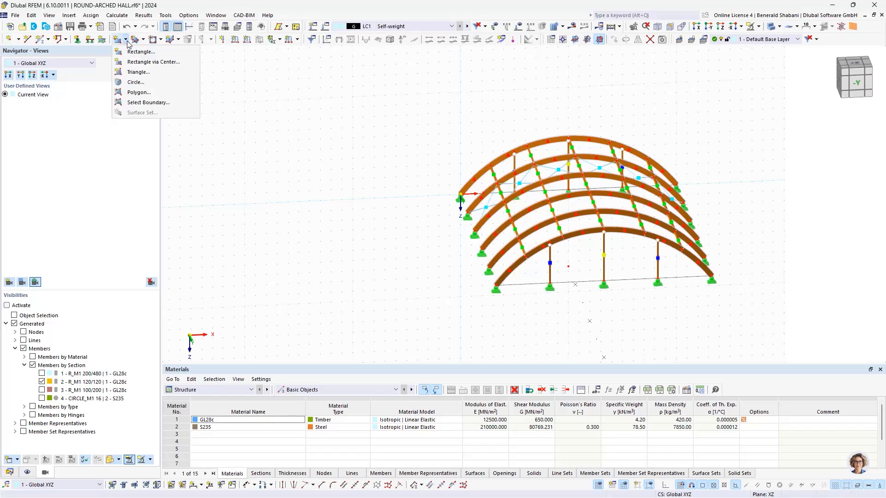
pyautogui.click(136, 103)
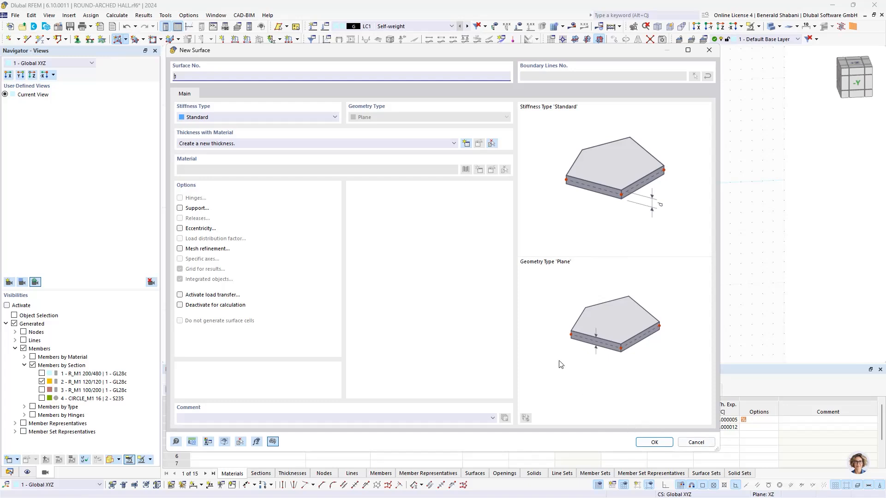
pyautogui.click(222, 117)
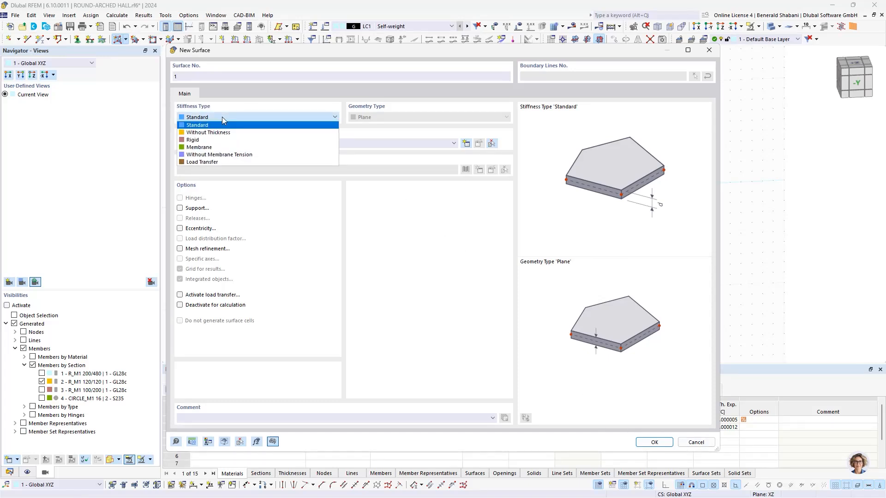
pyautogui.click(258, 162)
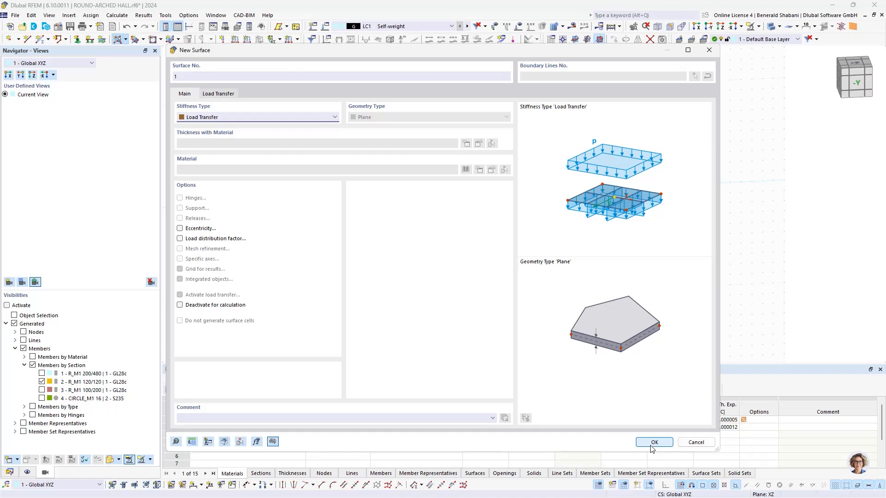
pyautogui.click(653, 442)
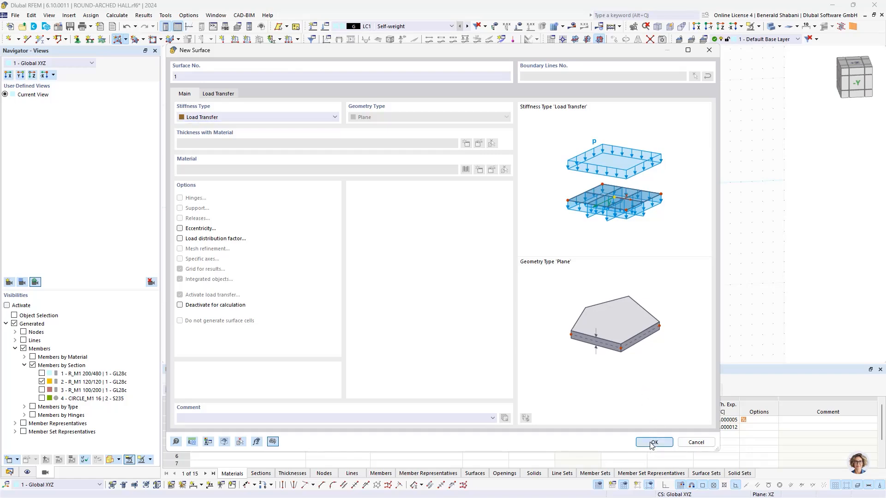
# Create the load transfer surface on the end wall at Y = 25 m from its arch and base lines.
pyautogui.scroll(5, 535, 301)
pyautogui.moveTo(519, 270); pyautogui.dragTo(403, 291, button='middle')
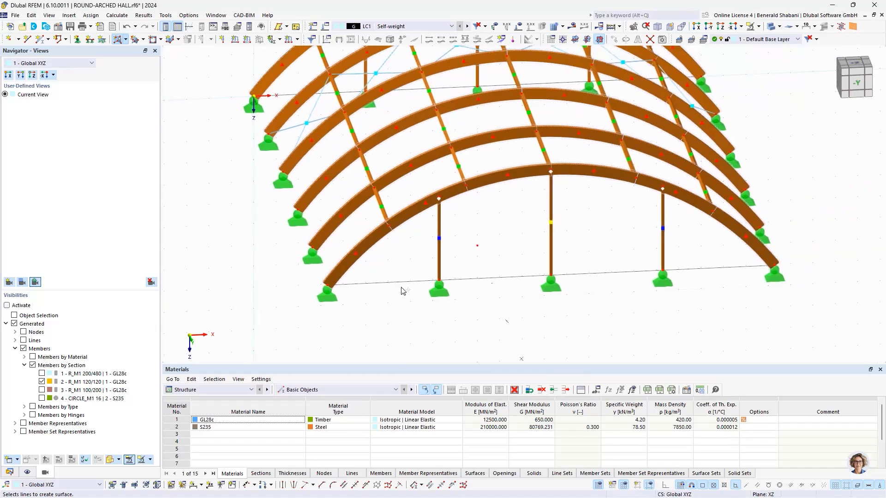
pyautogui.click(365, 240)
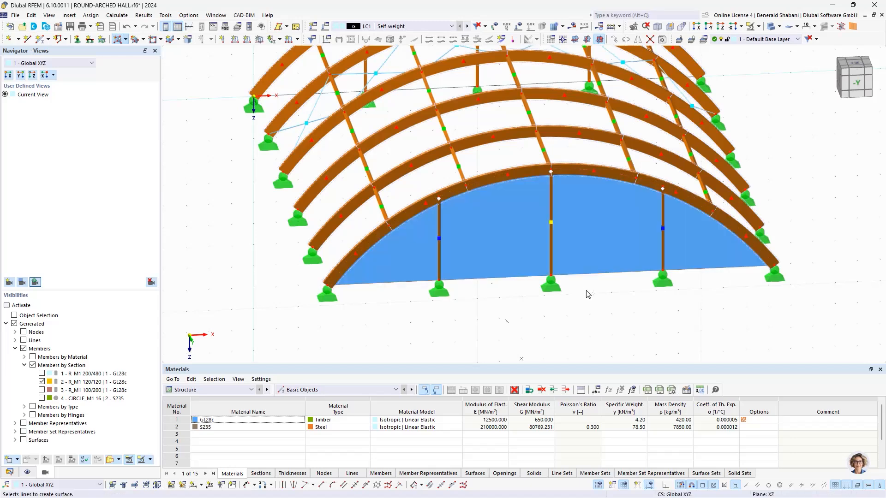
# Create the second load transfer surface on the end wall at Y = 0 m from its base line and arch lines.
pyautogui.keyDown('ctrl'); pyautogui.moveTo(776, 253); pyautogui.dragTo(620, 244, button='middle'); pyautogui.keyUp('ctrl')
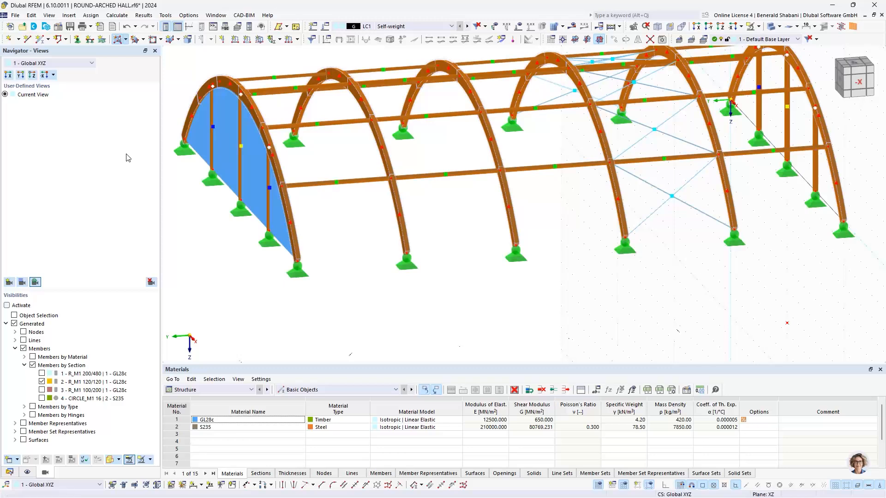
pyautogui.scroll(-2, 235, 158)
pyautogui.moveTo(536, 190); pyautogui.dragTo(467, 200, button='middle')
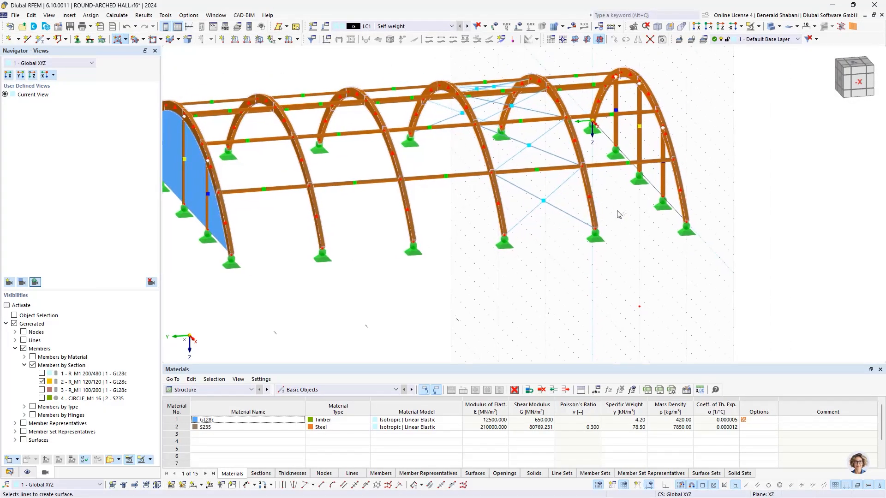
pyautogui.keyDown('ctrl'); pyautogui.moveTo(651, 215); pyautogui.dragTo(542, 235, button='middle'); pyautogui.keyUp('ctrl')
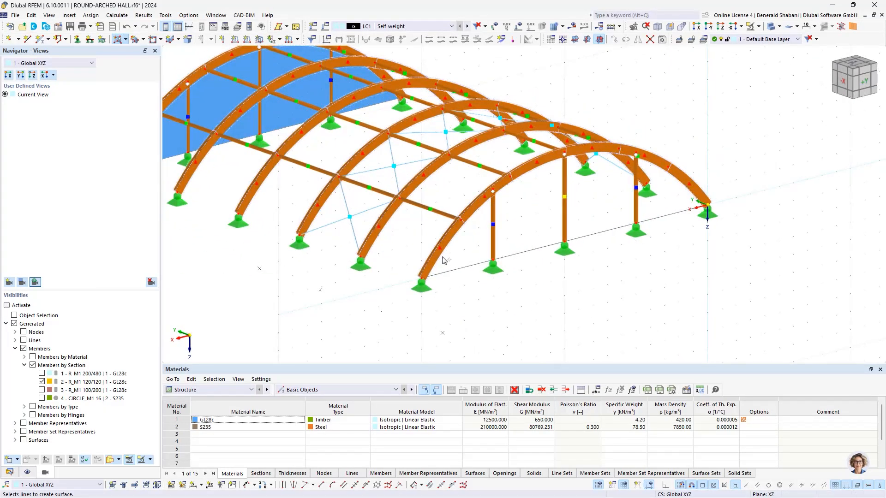
pyautogui.click(519, 255)
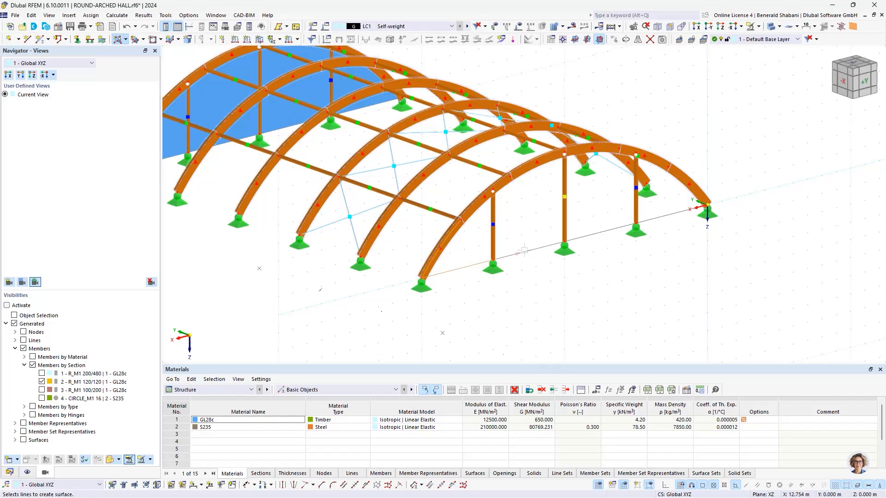
pyautogui.click(611, 229)
pyautogui.keyDown('ctrl'); pyautogui.moveTo(697, 194); pyautogui.dragTo(668, 194, button='middle'); pyautogui.keyUp('ctrl')
pyautogui.scroll(3, 668, 195)
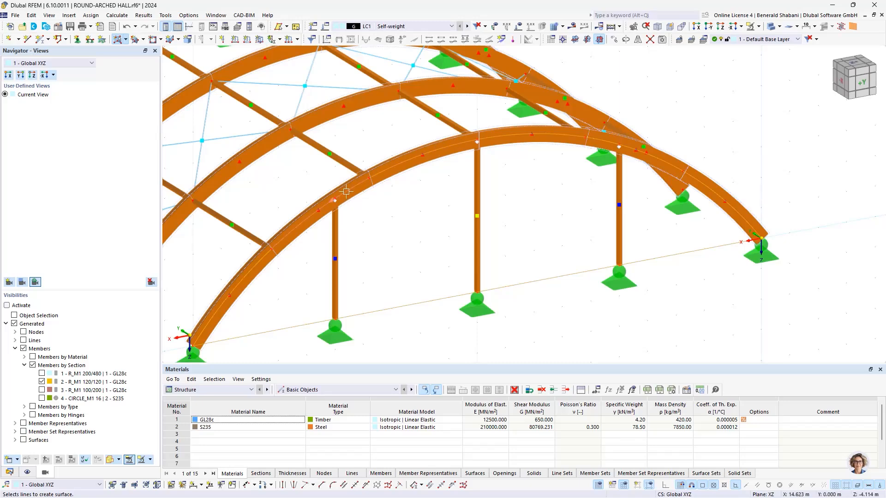
pyautogui.click(413, 296)
pyautogui.scroll(-3, 413, 297)
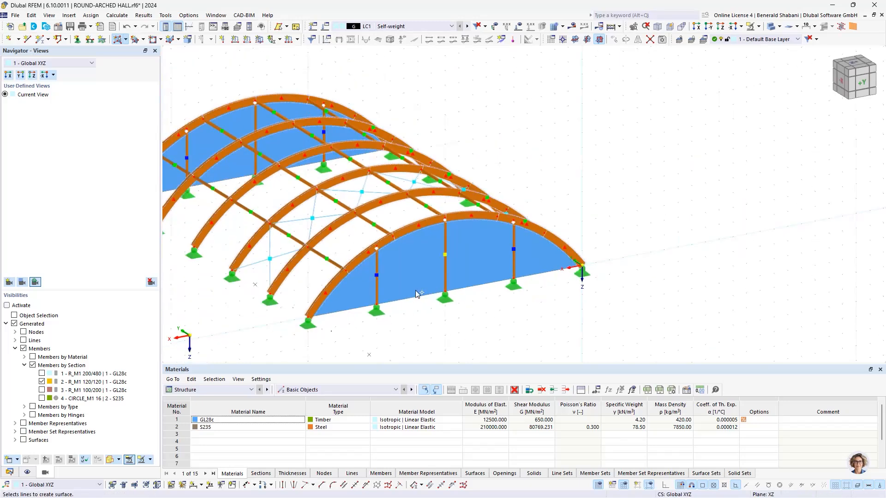
pyautogui.moveTo(460, 280); pyautogui.dragTo(593, 246, button='middle')
pyautogui.press('Escape')
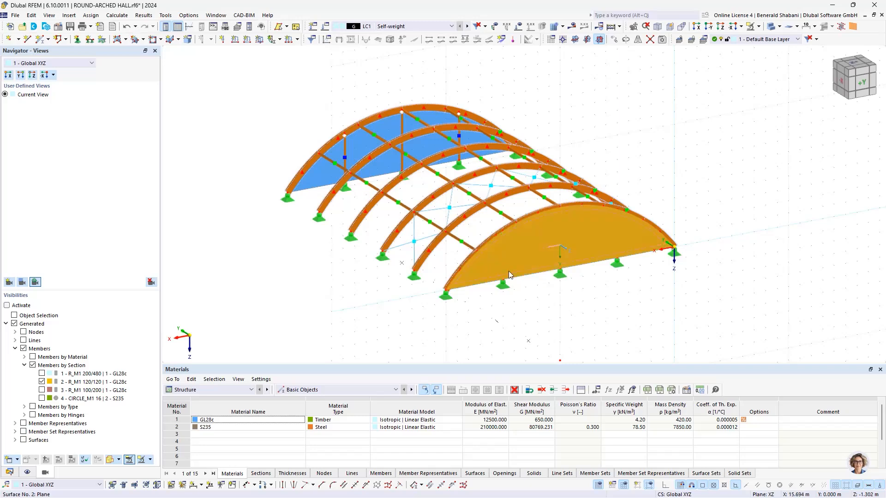
# Set the load transfer direction of the end-wall surface at Y = 0 m to x | Stripes.
pyautogui.doubleClick(540, 266)
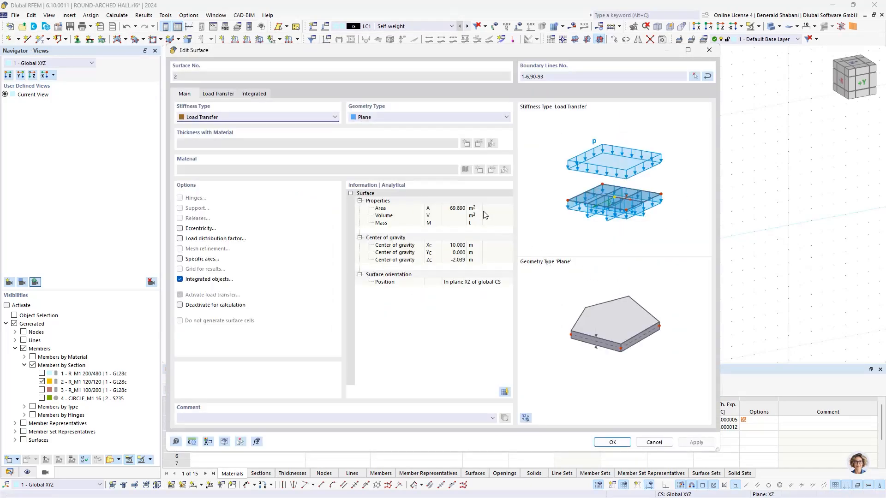
pyautogui.click(218, 94)
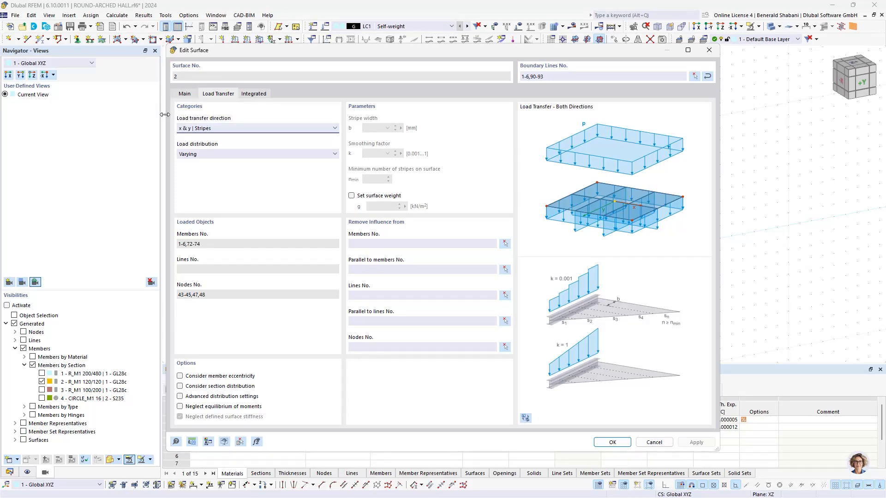
pyautogui.click(229, 129)
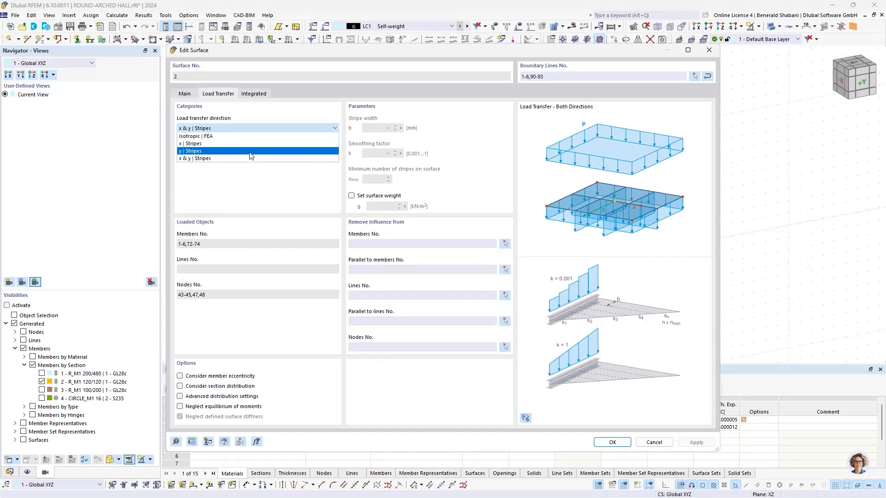
pyautogui.click(206, 144)
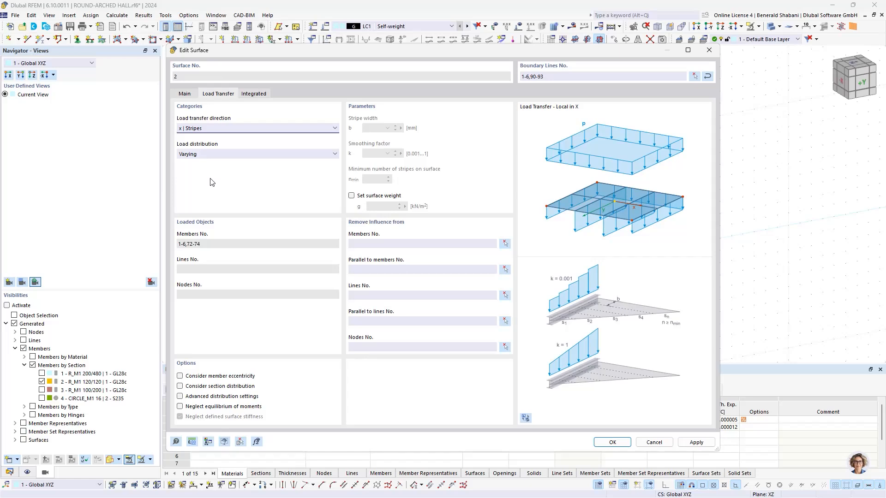
pyautogui.click(609, 442)
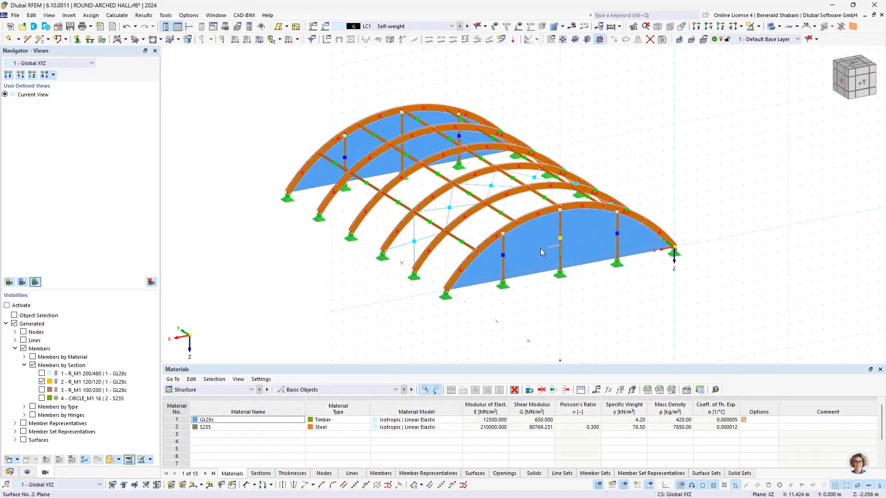
# Set the load transfer direction of the end-wall surface at Y = 25 m to x | Stripes.
pyautogui.scroll(2, 538, 251)
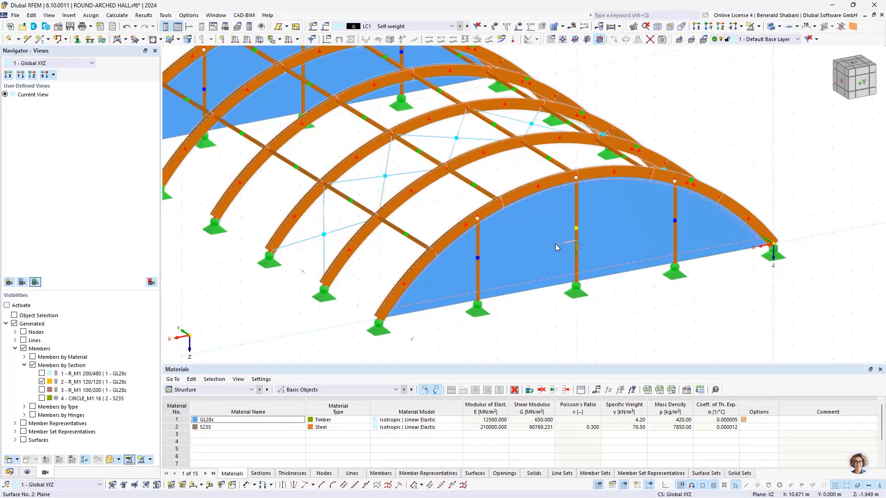
pyautogui.scroll(-2, 549, 222)
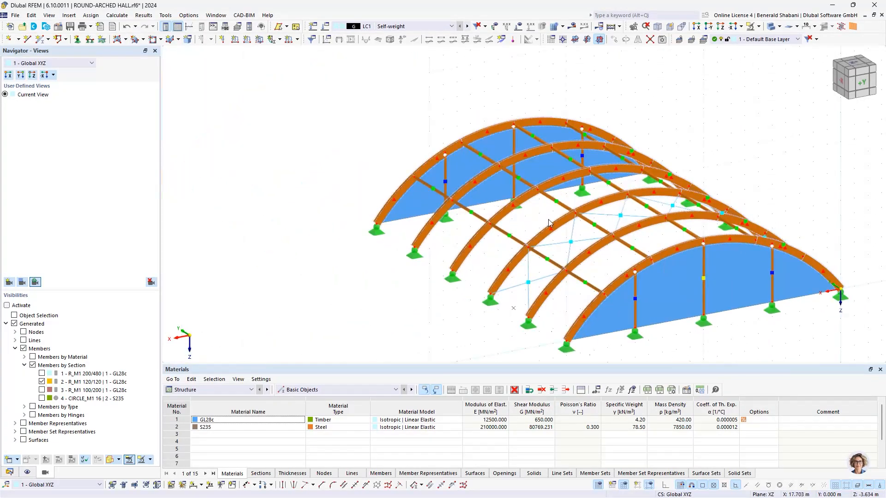
pyautogui.doubleClick(461, 167)
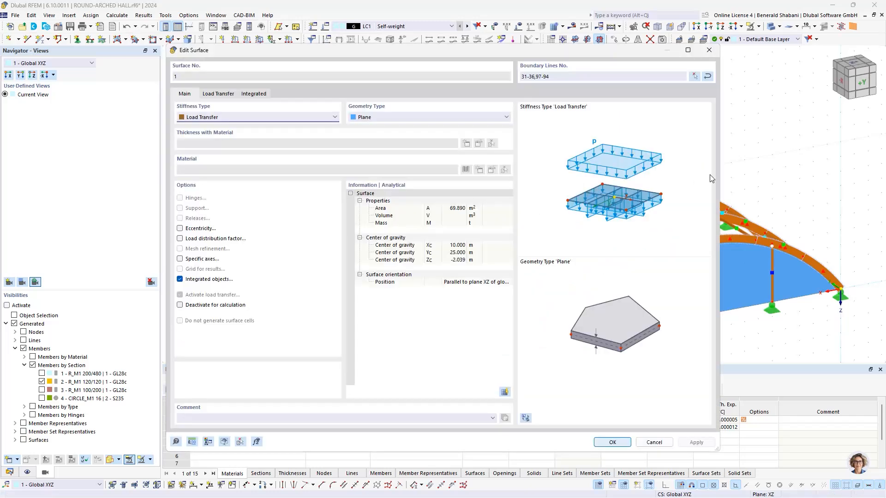
pyautogui.click(218, 93)
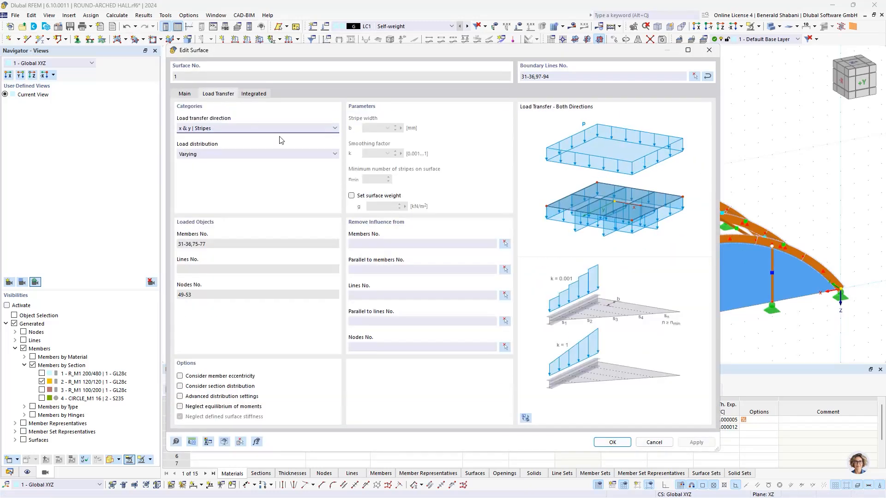
pyautogui.click(219, 128)
pyautogui.click(215, 150)
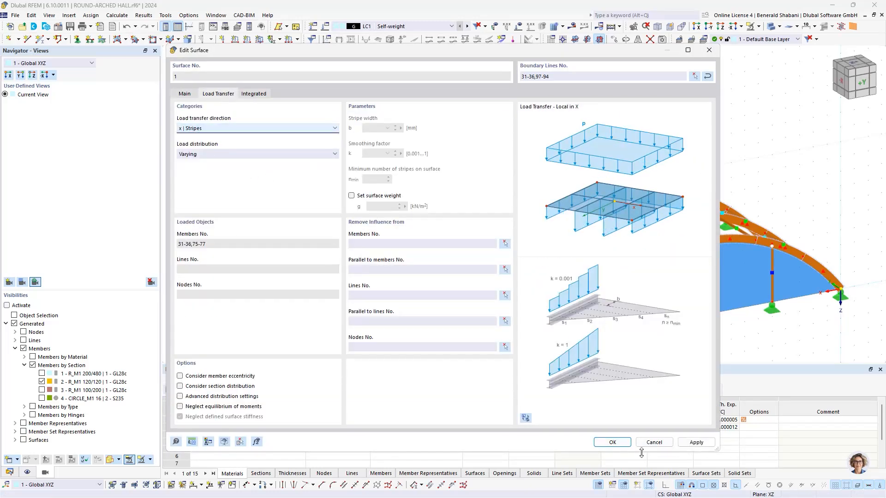
pyautogui.click(606, 443)
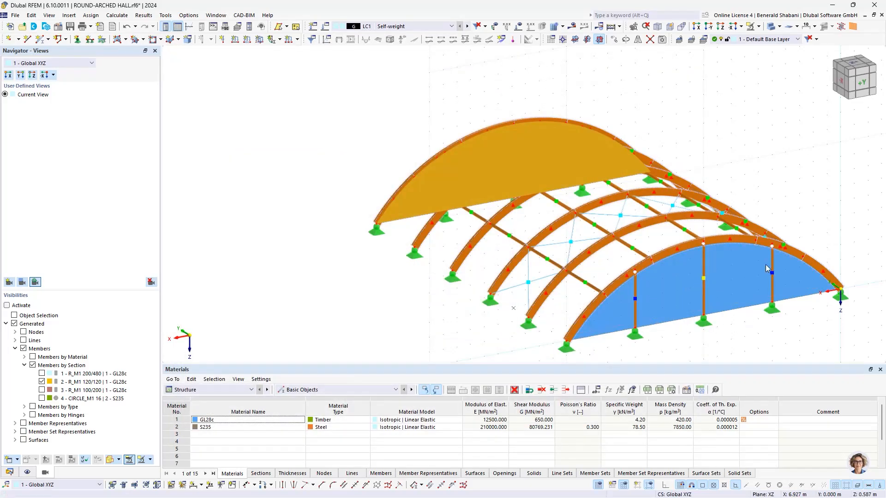
# Rename load case LC1 as Dead Load + Roof Structure.
pyautogui.keyDown('ctrl'); pyautogui.moveTo(713, 180); pyautogui.dragTo(486, 141, button='middle'); pyautogui.keyUp('ctrl')
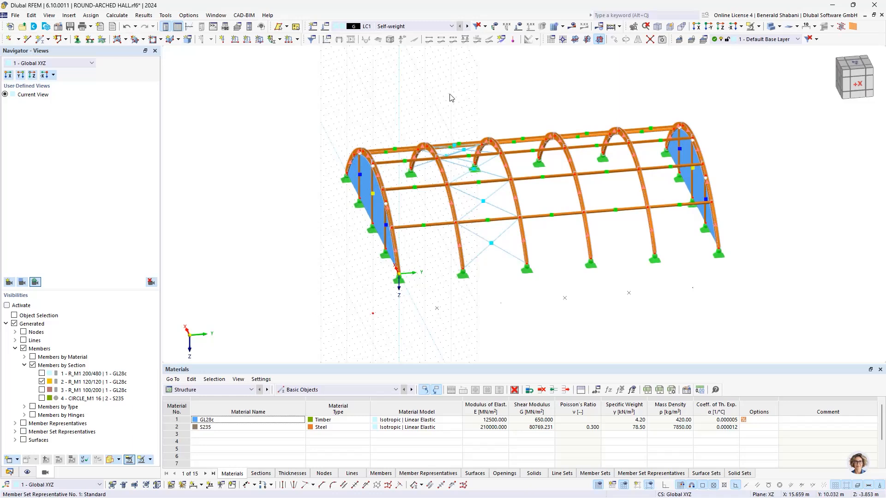
pyautogui.click(324, 27)
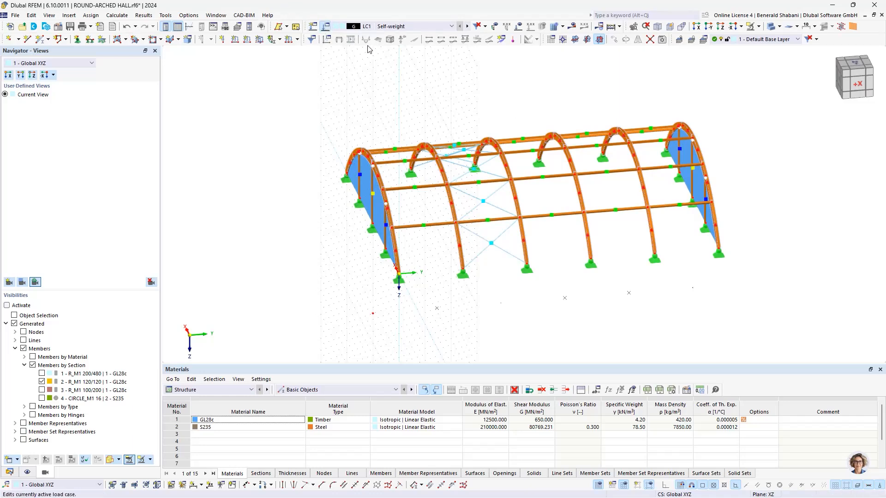
pyautogui.click(391, 39)
pyautogui.hotkey('ctrl', 'shift', 'Left')
pyautogui.hotkey('ctrl', 'shift', 'Left')
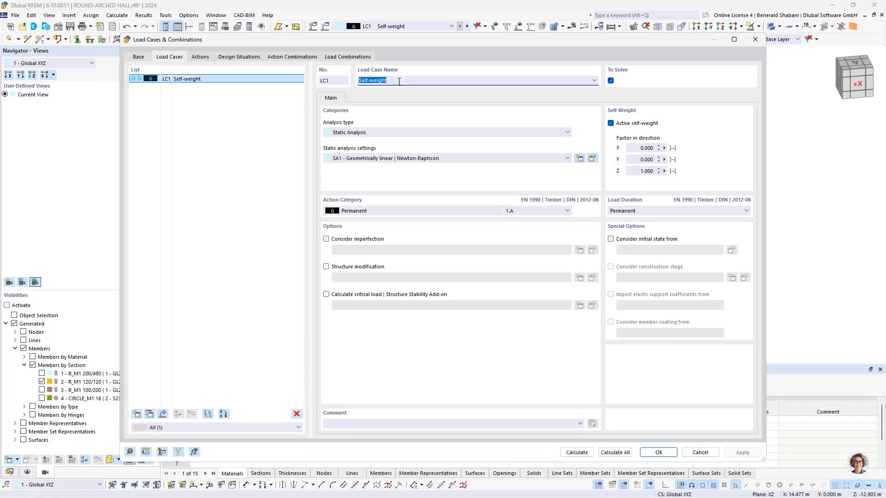
pyautogui.press('BackSpace')
pyautogui.click(657, 453)
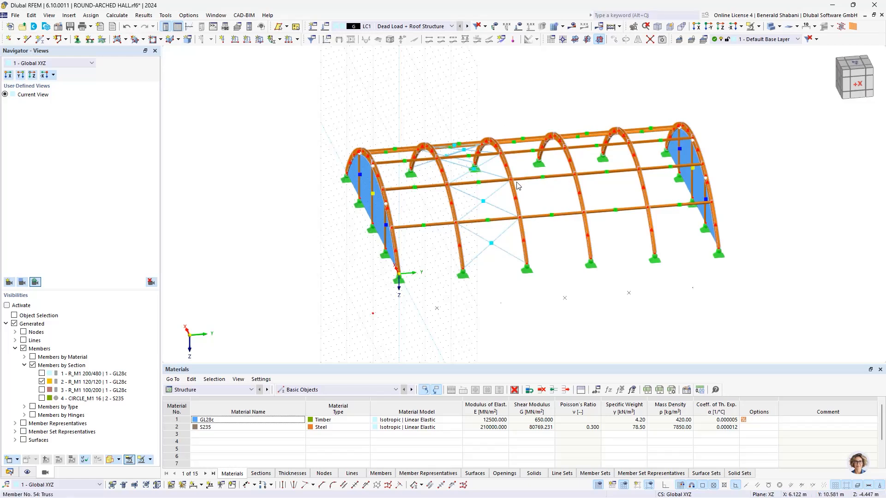
# Set up a new uniform member set load of 1.5 kN/m in LC1, acting in global Z on true length.
pyautogui.moveTo(541, 117); pyautogui.dragTo(518, 119, button='middle')
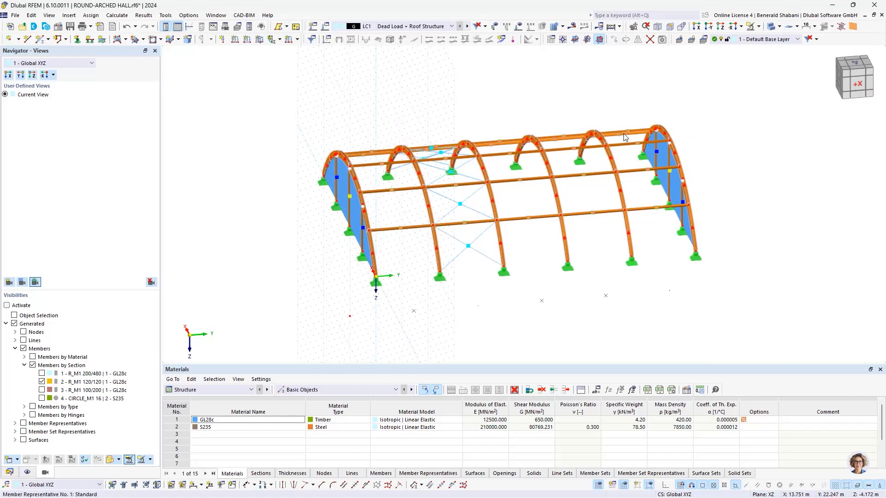
pyautogui.moveTo(503, 105); pyautogui.dragTo(445, 112, button='middle')
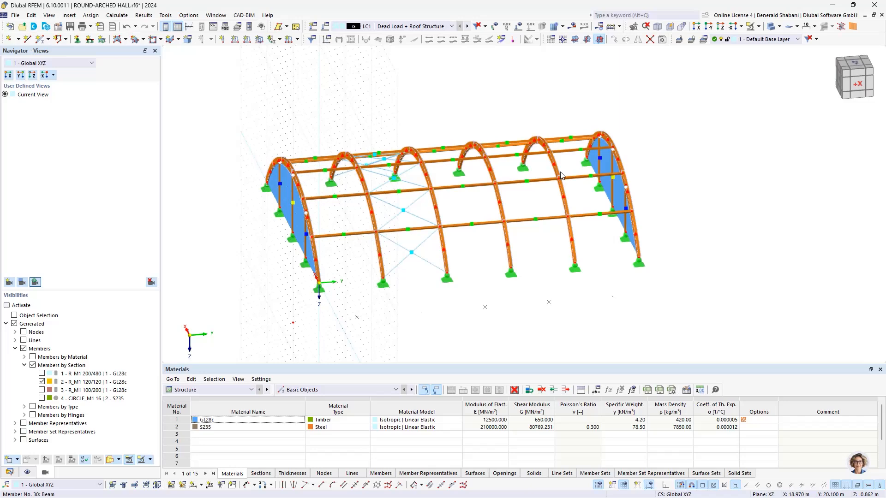
pyautogui.click(298, 39)
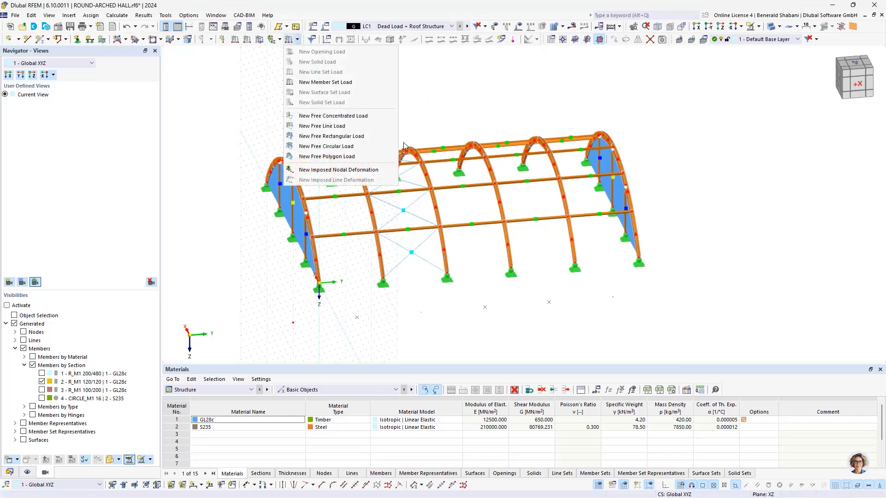
pyautogui.click(344, 83)
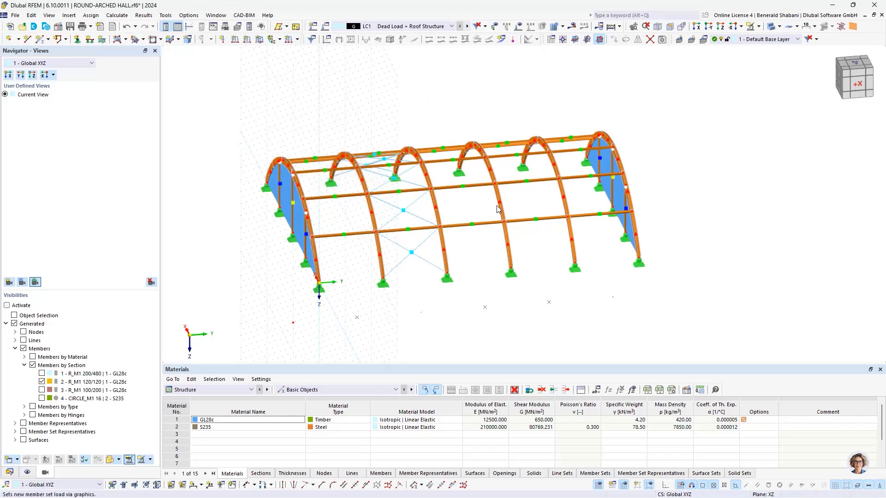
pyautogui.click(351, 147)
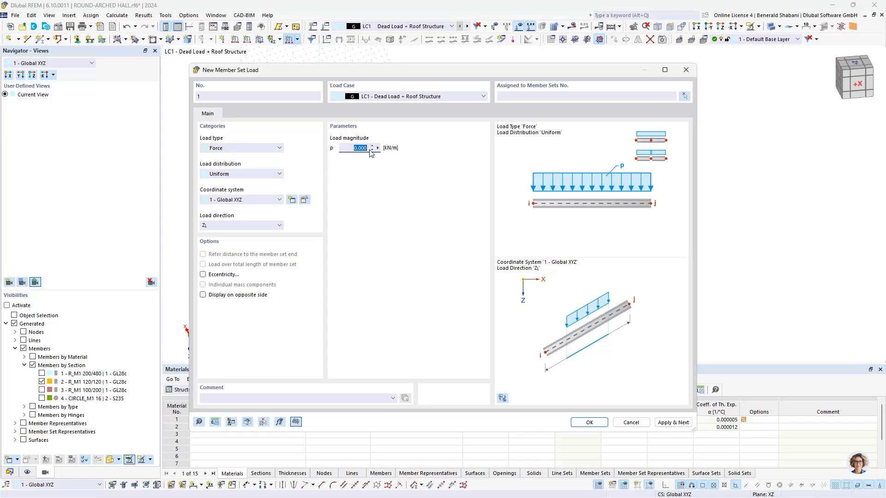
pyautogui.write('1')
pyautogui.click(265, 227)
pyautogui.click(272, 227)
pyautogui.click(258, 226)
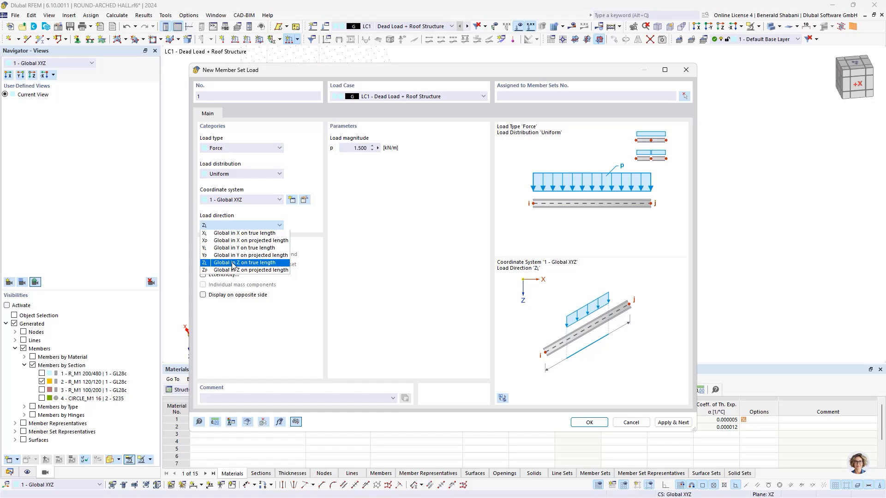
pyautogui.click(272, 264)
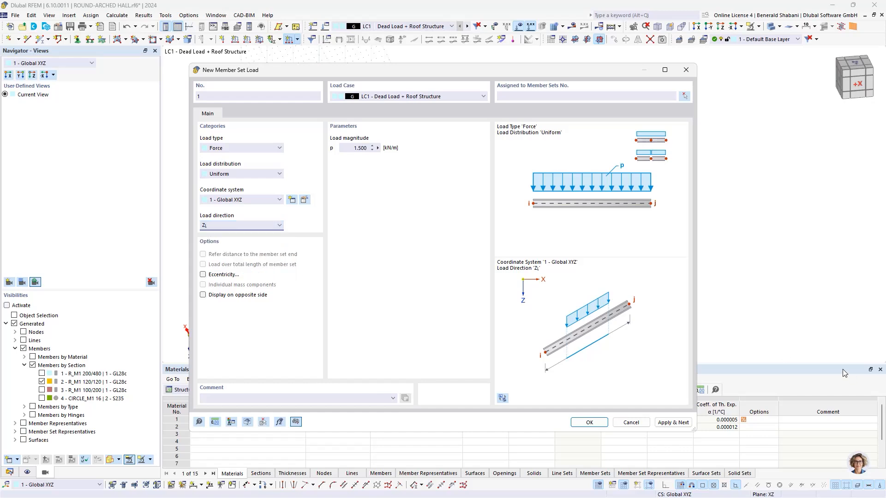
# Assign the member set load to the four inner arches, member sets 2-5, and apply it.
pyautogui.click(683, 96)
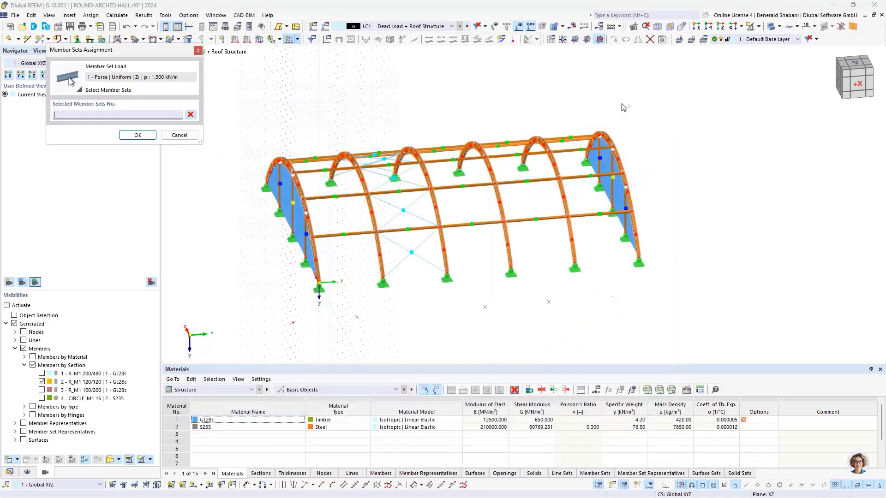
pyautogui.keyDown('ctrl'); pyautogui.moveTo(464, 95); pyautogui.dragTo(444, 96, button='middle'); pyautogui.keyUp('ctrl')
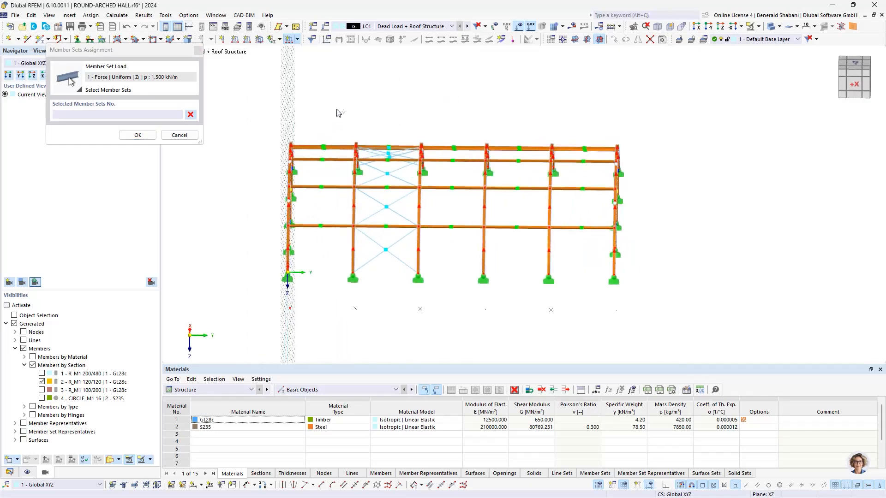
pyautogui.moveTo(337, 110); pyautogui.dragTo(591, 343)
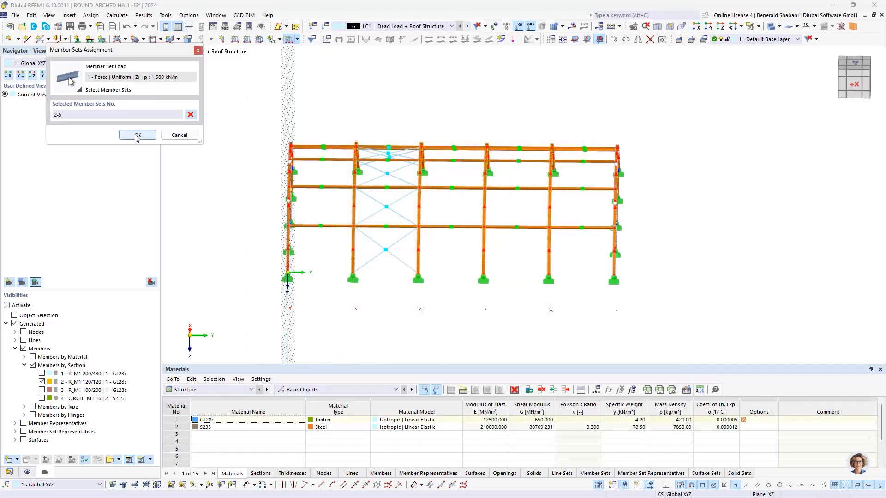
pyautogui.click(137, 135)
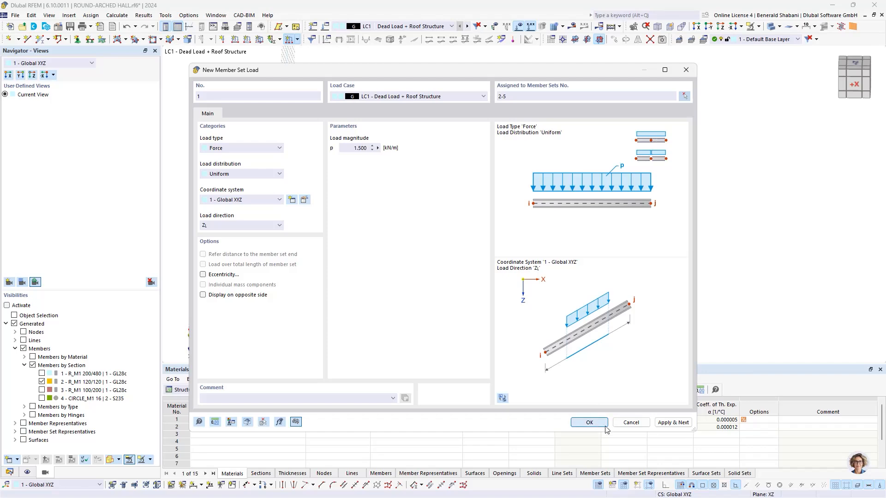
pyautogui.click(590, 423)
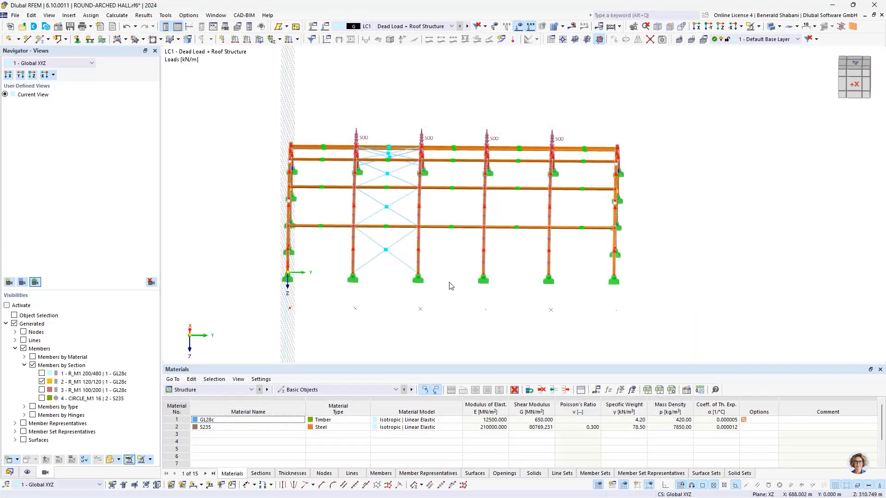
pyautogui.keyDown('ctrl'); pyautogui.moveTo(451, 286); pyautogui.dragTo(486, 264, button='middle'); pyautogui.keyUp('ctrl')
pyautogui.scroll(1, 352, 124)
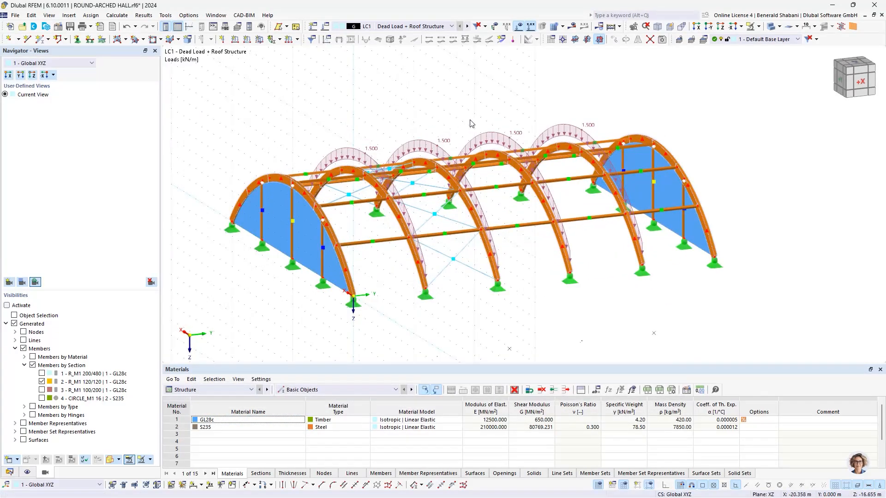
# Set up a second member set load in LC1 with a magnitude of 0.75 kN/m.
pyautogui.keyDown('ctrl'); pyautogui.moveTo(471, 124); pyautogui.dragTo(444, 123, button='middle'); pyautogui.keyUp('ctrl')
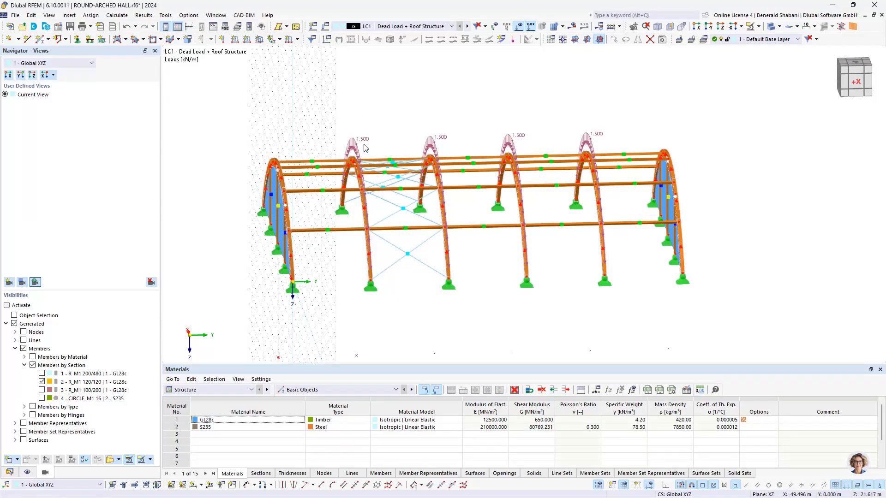
pyautogui.click(291, 41)
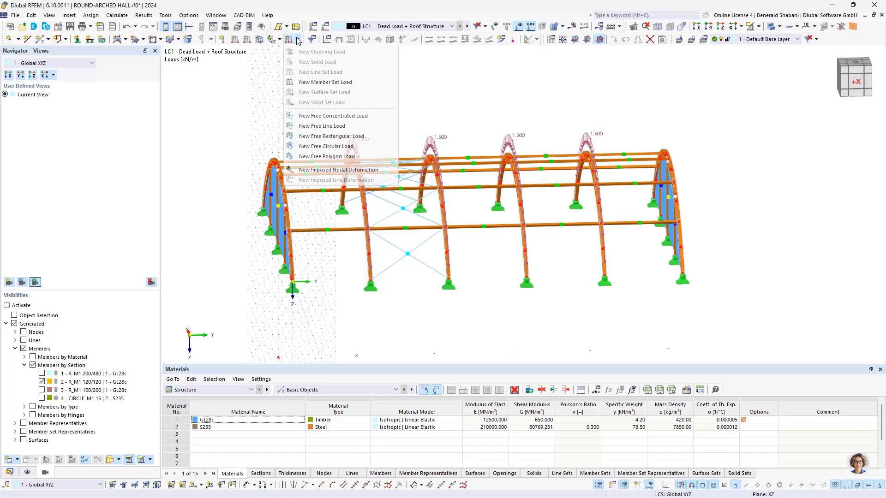
pyautogui.click(328, 82)
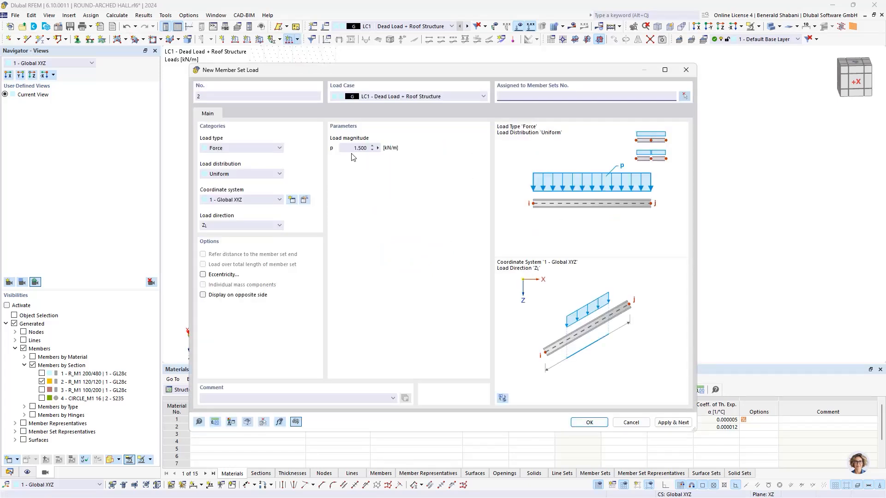
pyautogui.click(361, 148)
pyautogui.doubleClick(360, 149)
pyautogui.write('0,75')
pyautogui.press('Return')
# Assign the 0.75 kN/m load to the two end arches, member sets 1 and 6, and confirm it.
pyautogui.click(286, 222)
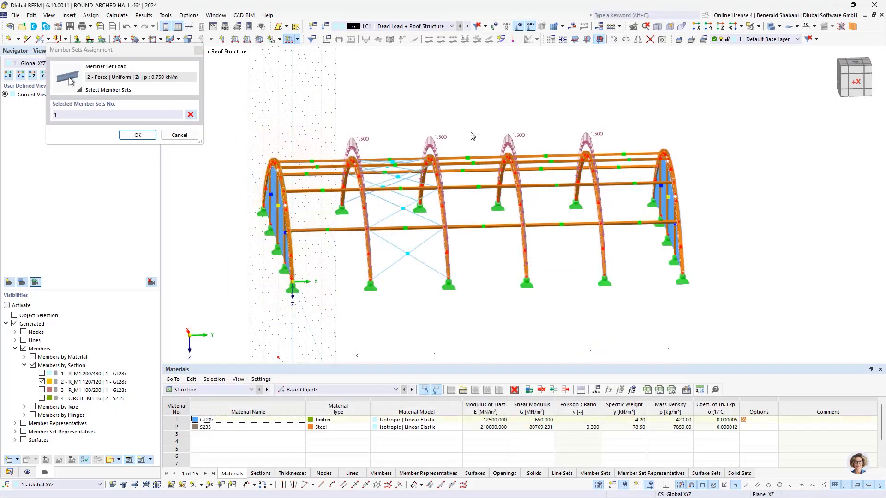
pyautogui.click(671, 217)
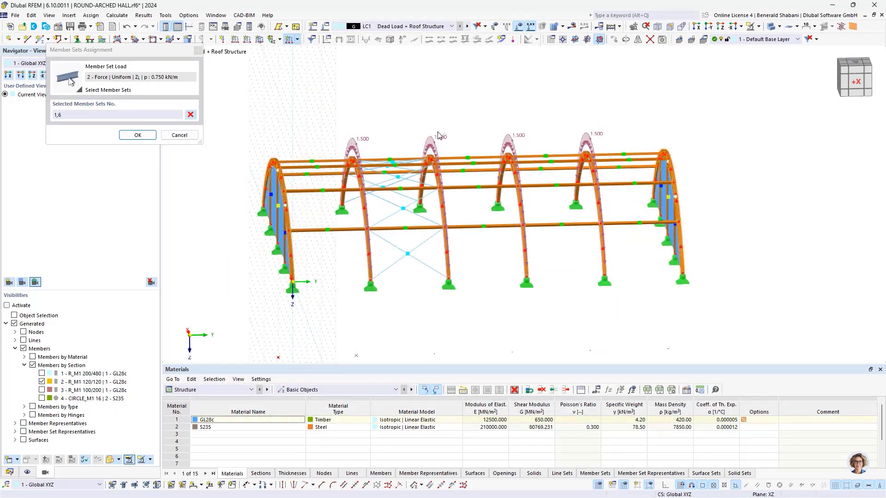
pyautogui.click(138, 135)
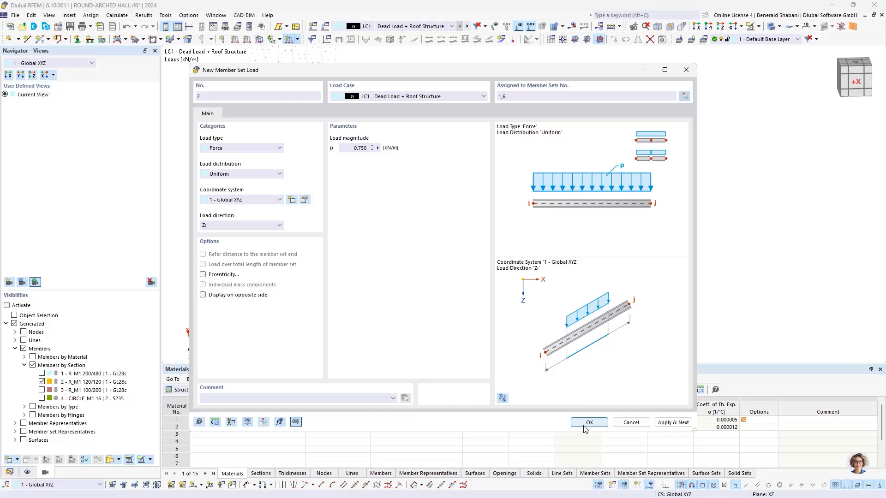
pyautogui.press('Return')
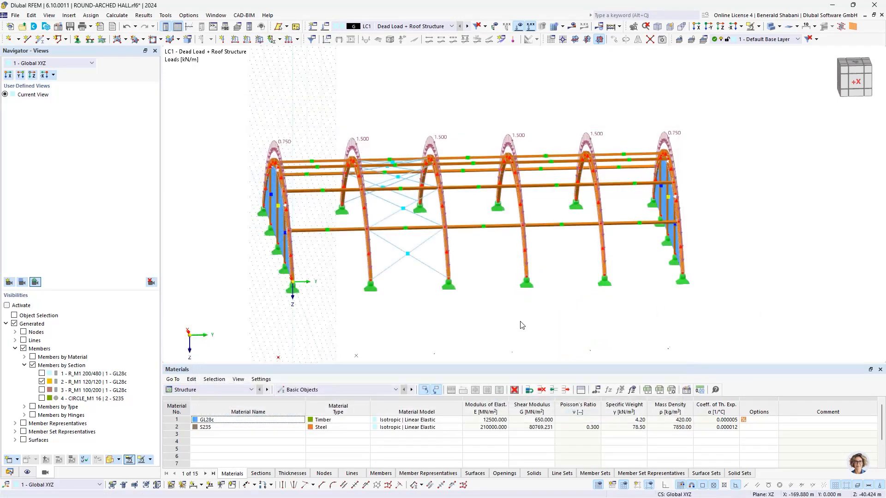
pyautogui.keyDown('ctrl'); pyautogui.moveTo(559, 323); pyautogui.dragTo(643, 316, button='middle'); pyautogui.keyUp('ctrl')
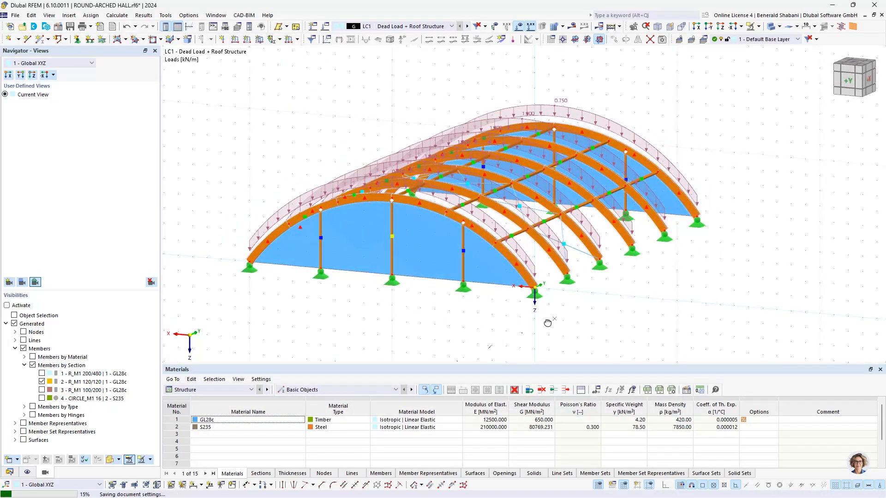
pyautogui.keyDown('ctrl'); pyautogui.moveTo(556, 323); pyautogui.dragTo(728, 319, button='middle'); pyautogui.keyUp('ctrl')
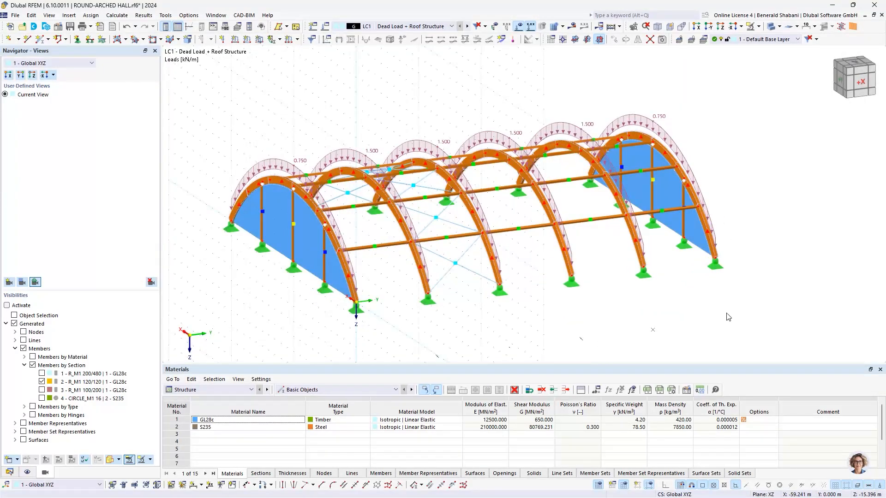
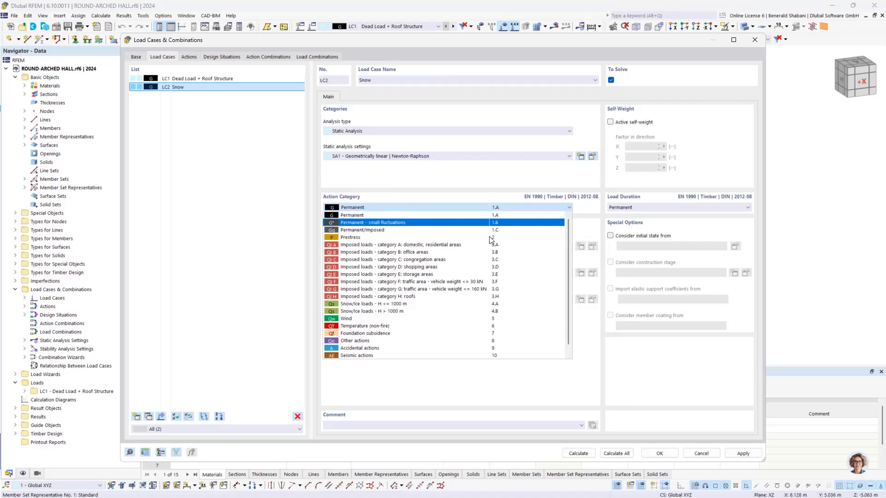
# Set the action category of load case LC2 Snow to Snow/ice loads - H <= 1000 m and confirm the load cases.
pyautogui.click(369, 305)
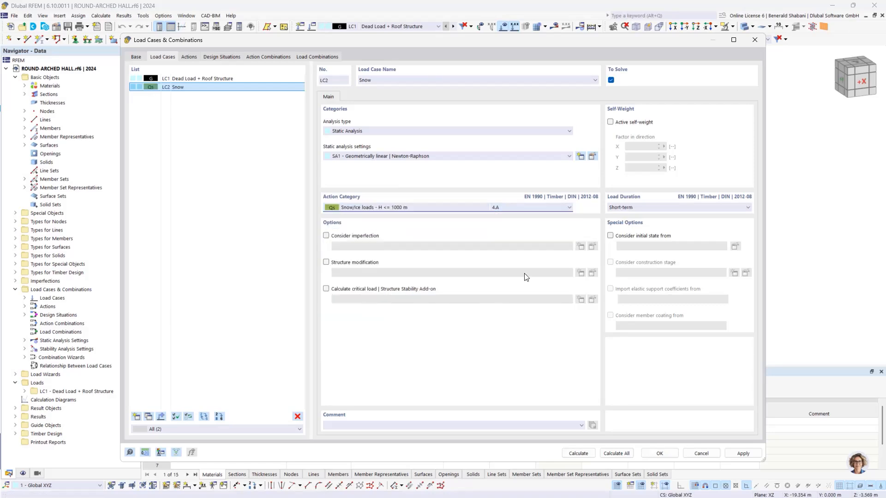
pyautogui.click(659, 454)
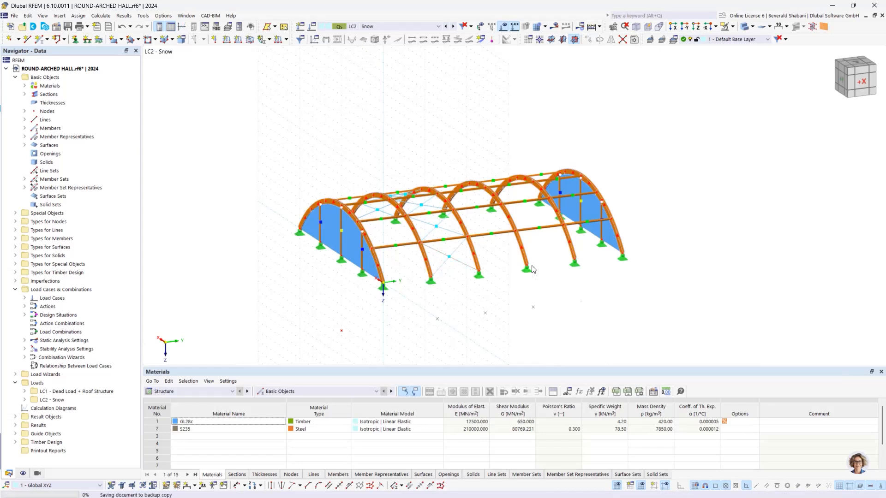
# Set up a new uniform member set load of 3.4 kN/m in LC2, acting in global Z on projected length.
pyautogui.click(286, 40)
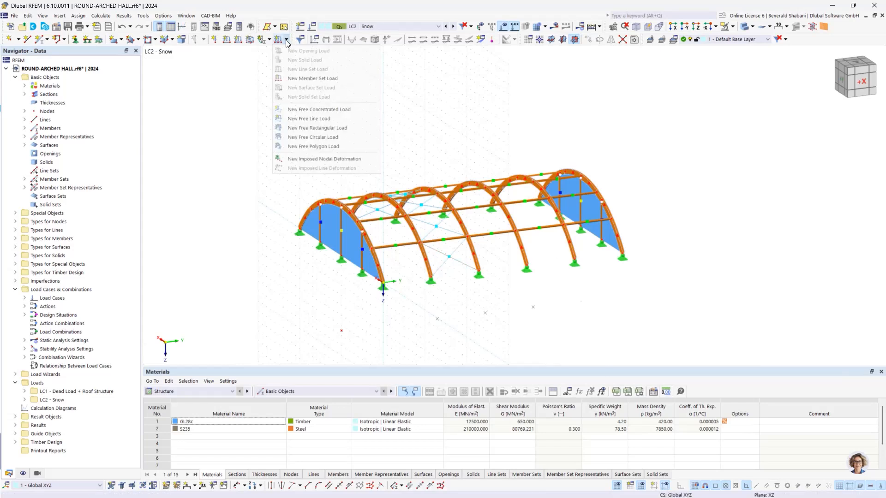
pyautogui.click(323, 82)
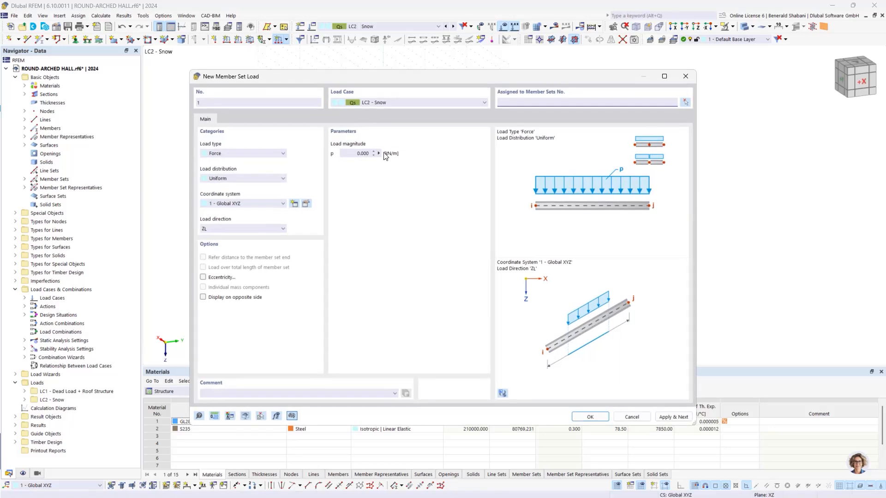
pyautogui.write('3,4')
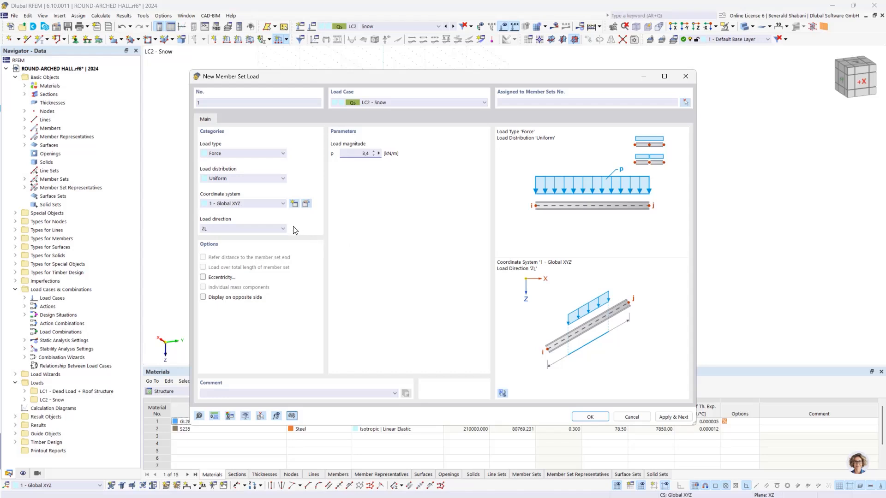
pyautogui.click(250, 229)
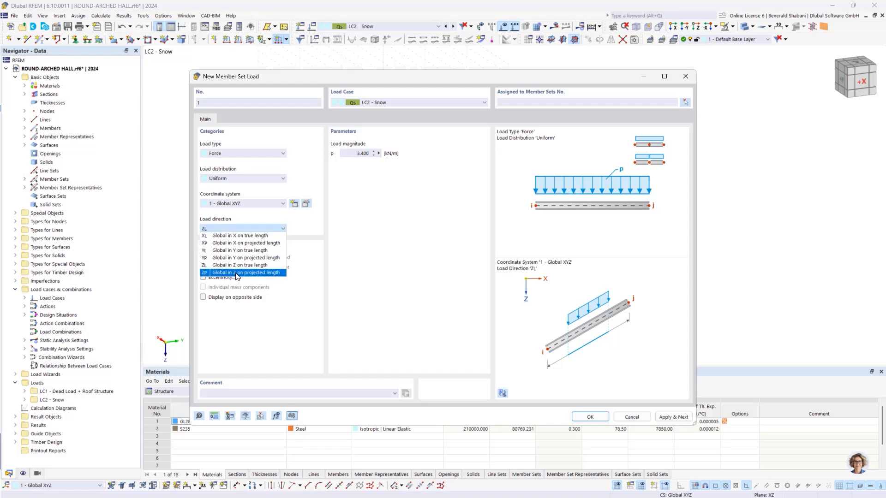
pyautogui.click(270, 273)
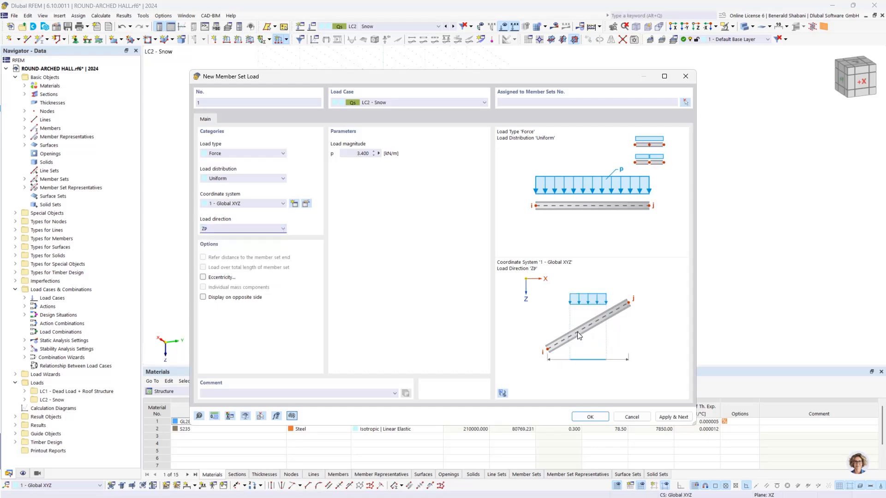
# Assign the snow load to the four inner arches, member sets 2-5, and apply it, keeping the load definition open for another load.
pyautogui.click(685, 102)
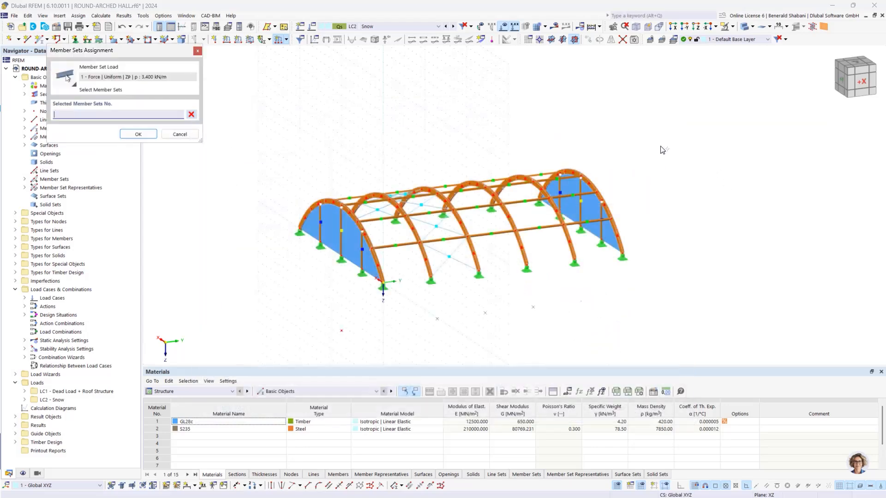
pyautogui.keyDown('ctrl'); pyautogui.moveTo(589, 164); pyautogui.dragTo(531, 162, button='middle'); pyautogui.keyUp('ctrl')
pyautogui.moveTo(334, 130); pyautogui.dragTo(580, 353)
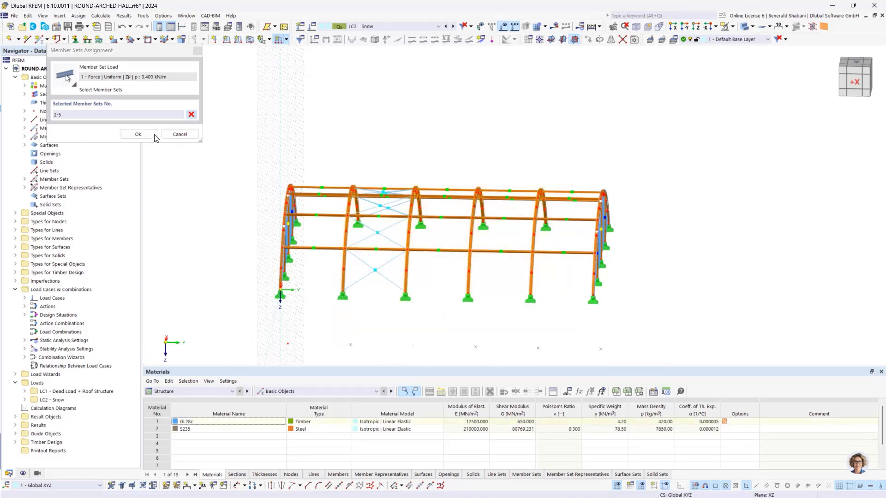
pyautogui.click(138, 134)
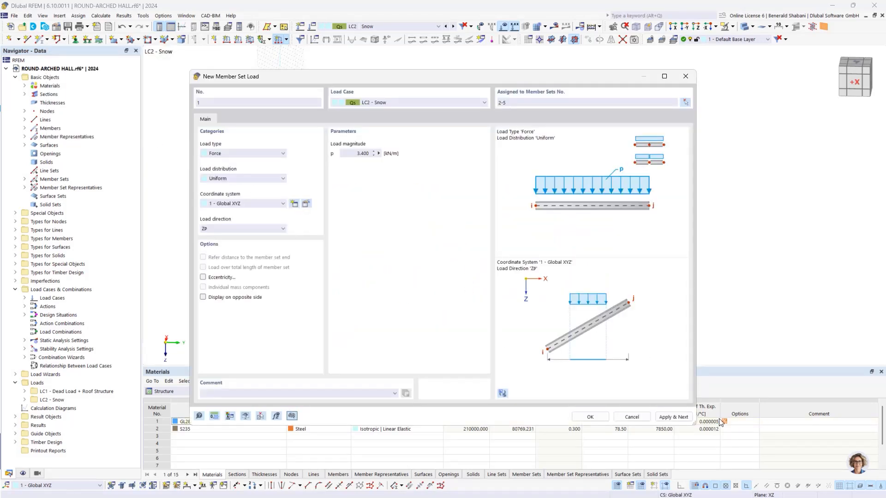
pyautogui.click(673, 418)
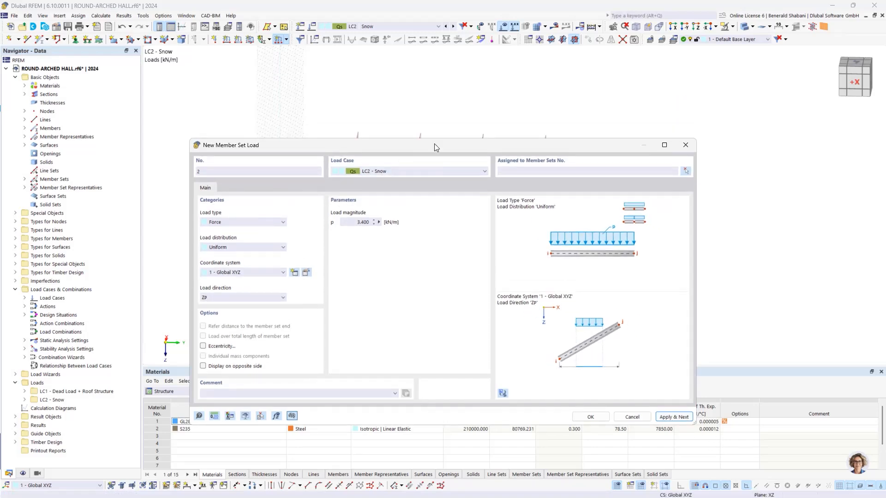
pyautogui.moveTo(435, 140); pyautogui.dragTo(548, 272)
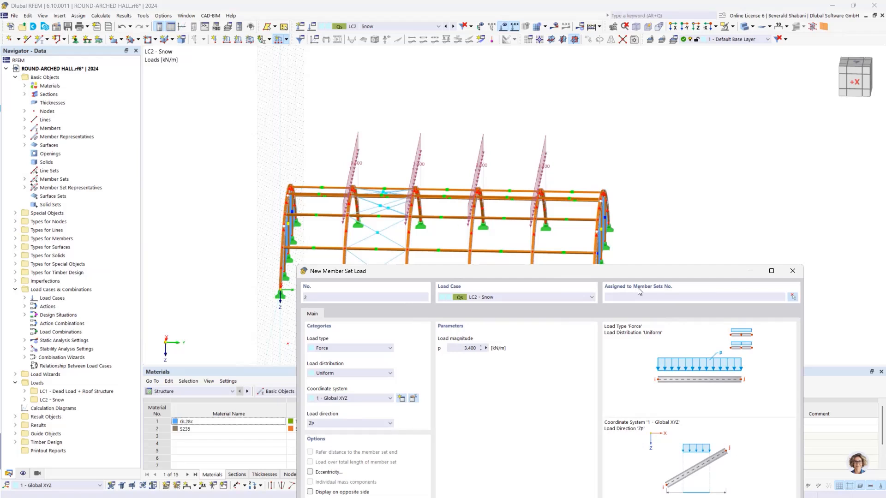
# Set the magnitude of the new uniform member set load in load case LC2 - Snow to 1.7 kN/m.
pyautogui.moveTo(611, 272); pyautogui.dragTo(614, 141)
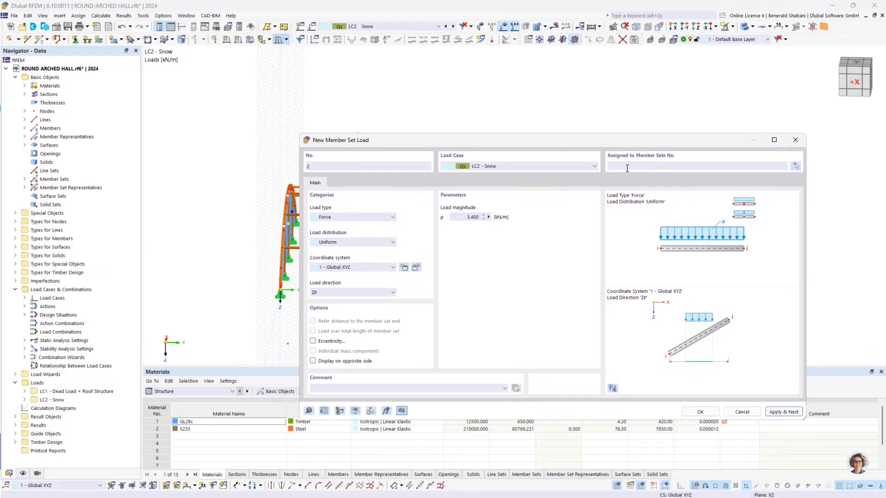
pyautogui.click(482, 217)
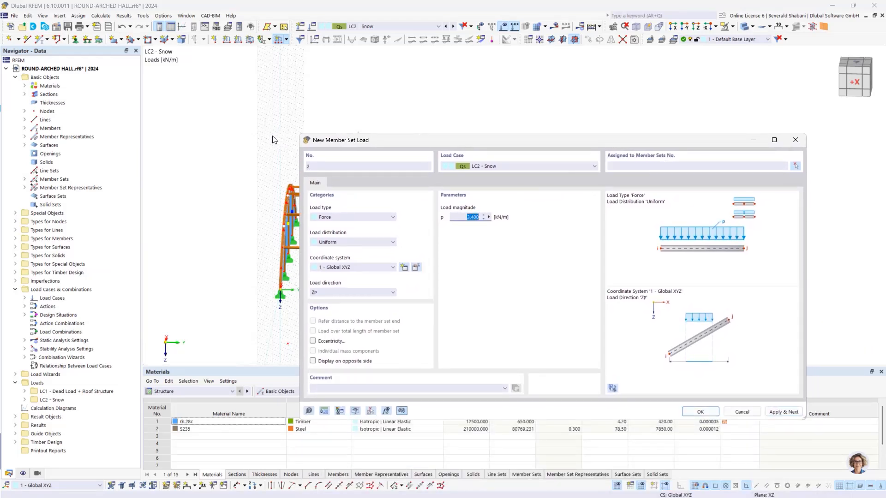
pyautogui.moveTo(499, 146); pyautogui.dragTo(514, 144)
pyautogui.write('1,7')
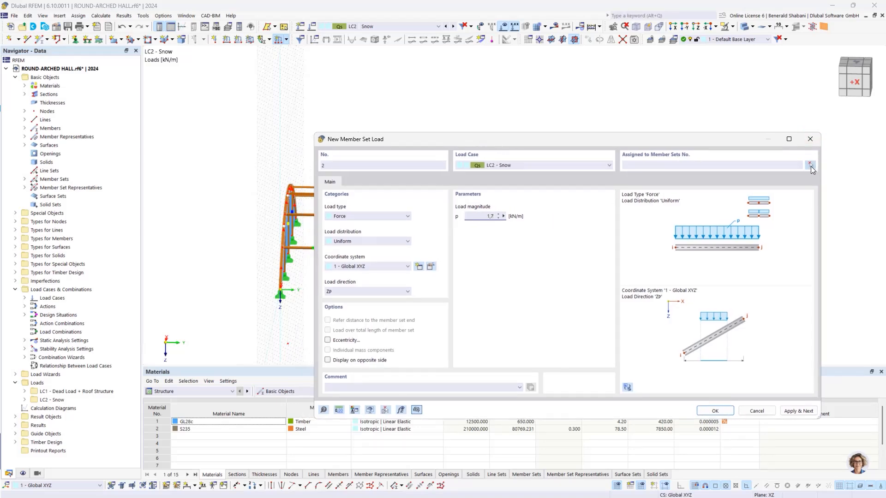
# Assign the snow load to the two end arches, member sets 1 and 6, and create it.
pyautogui.click(810, 165)
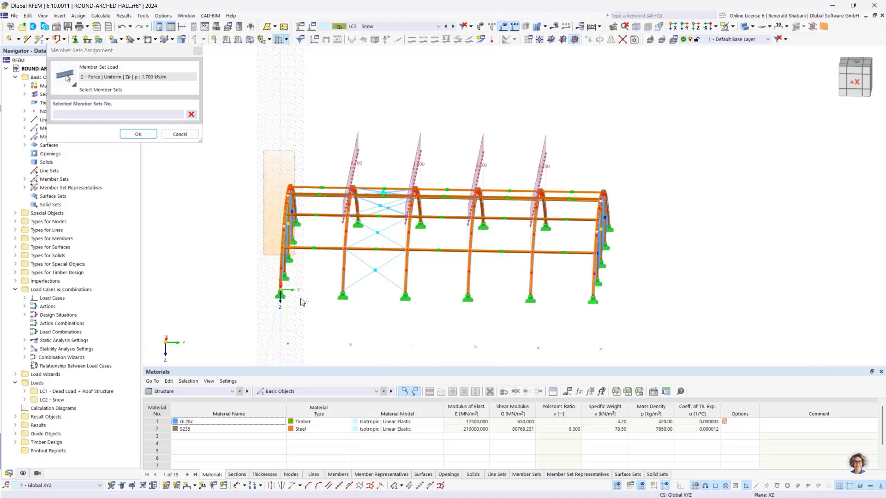
pyautogui.click(284, 292)
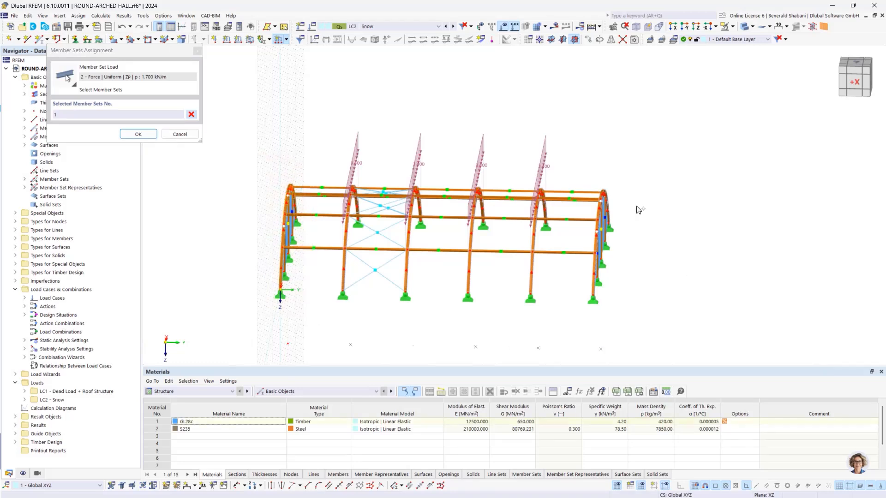
pyautogui.click(648, 305)
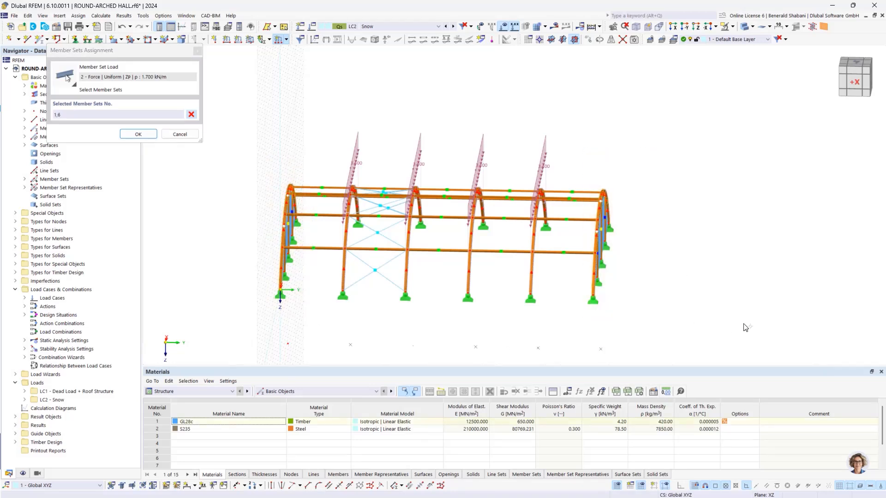
pyautogui.click(139, 134)
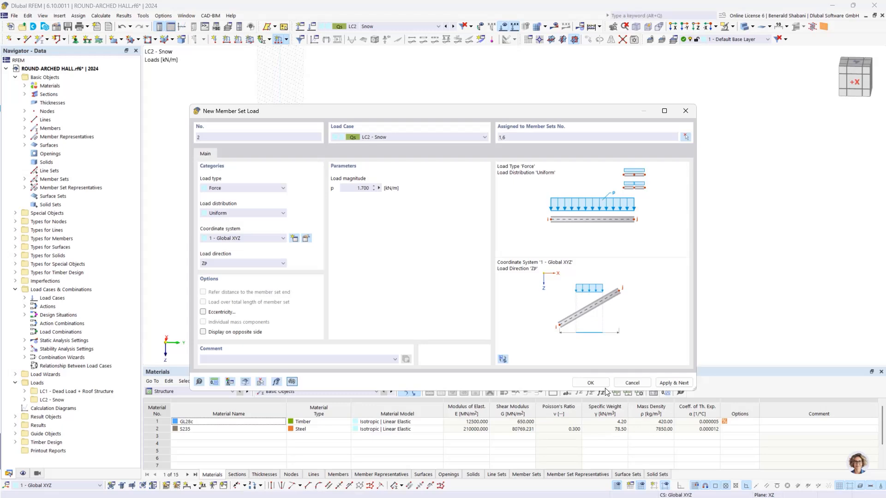
pyautogui.click(590, 382)
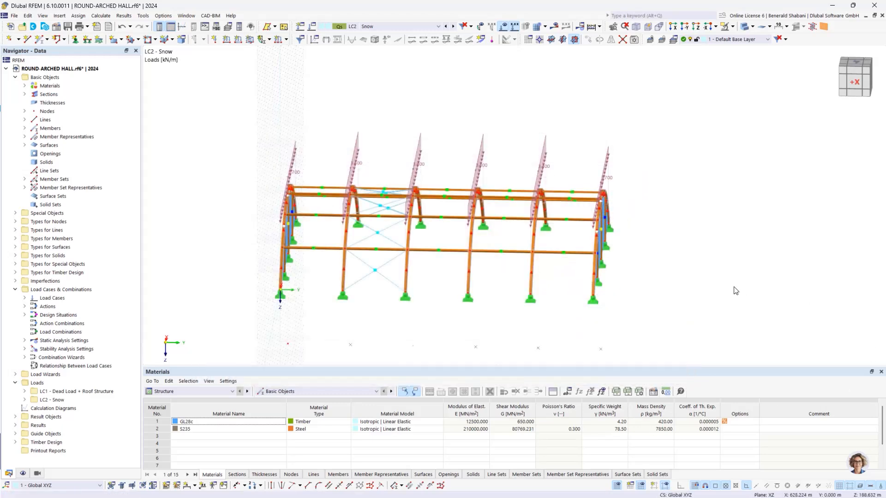
# Create a new load case LC3 named "Drifted Snow Load" with the snow/ice load action category.
pyautogui.keyDown('ctrl'); pyautogui.moveTo(692, 322); pyautogui.dragTo(660, 324, button='middle'); pyautogui.keyUp('ctrl')
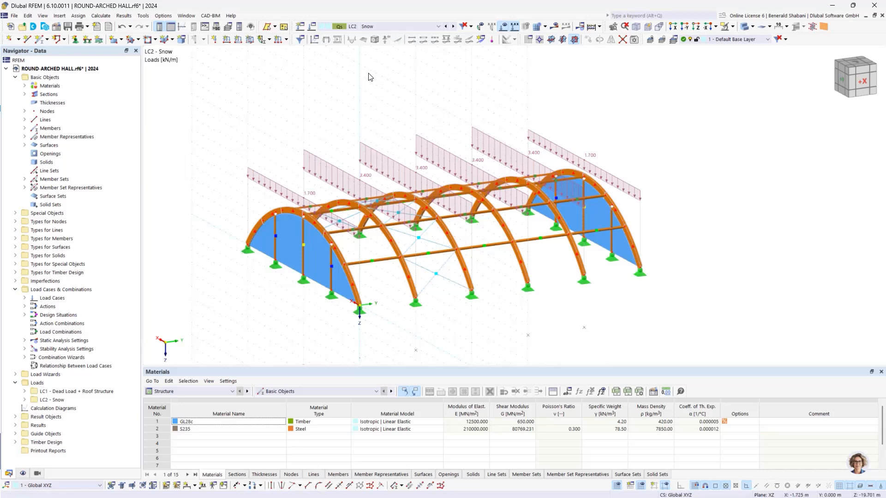
pyautogui.click(312, 26)
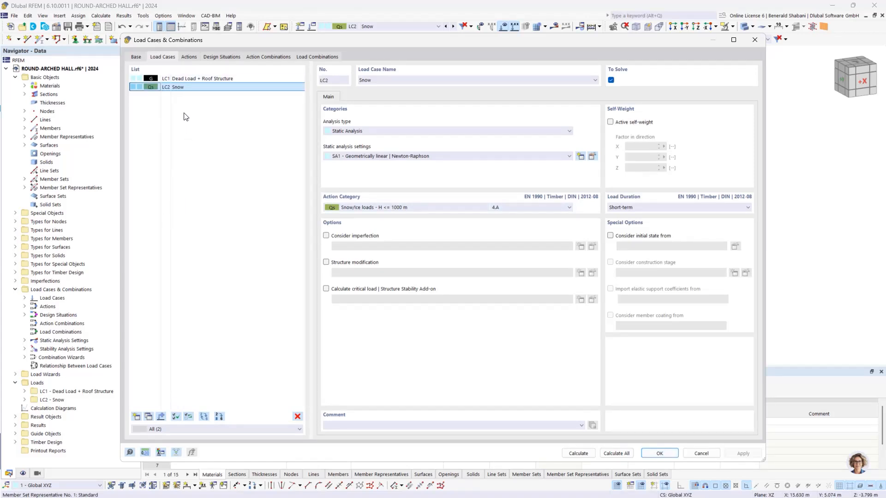
pyautogui.click(136, 417)
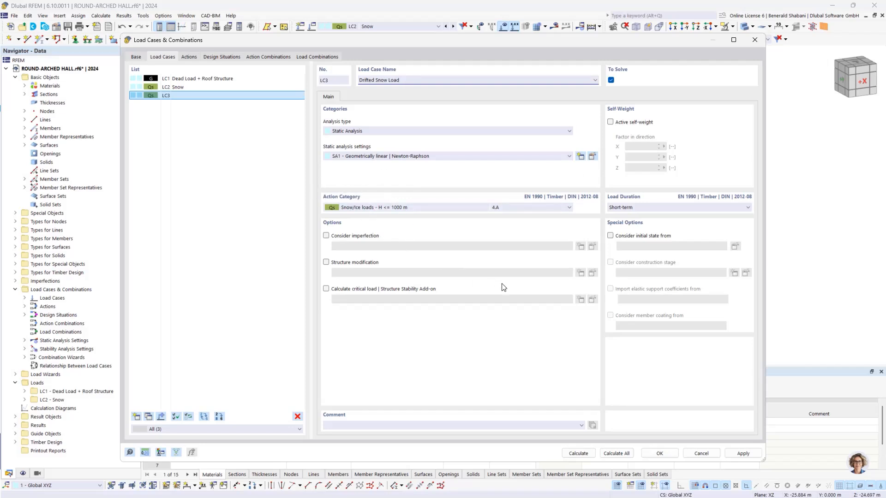
pyautogui.click(659, 454)
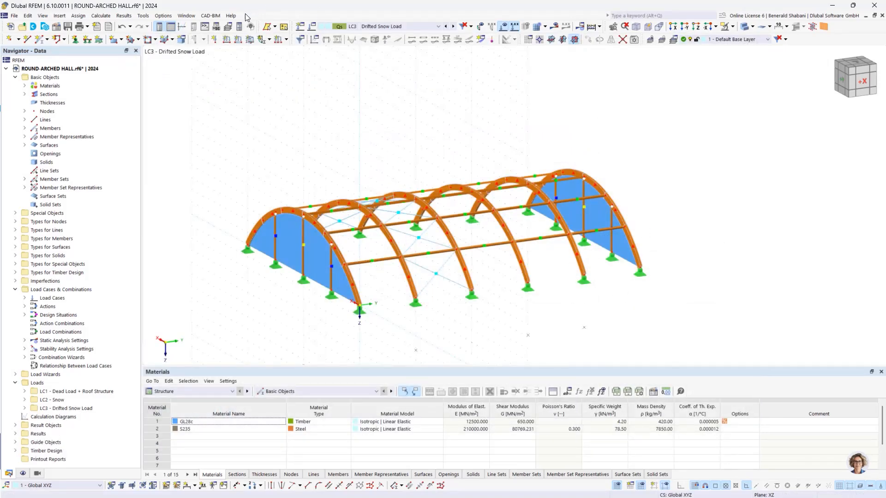
# Start a new member set load in LC3 - Drifted Snow Load and set its load distribution to Varying.
pyautogui.click(286, 39)
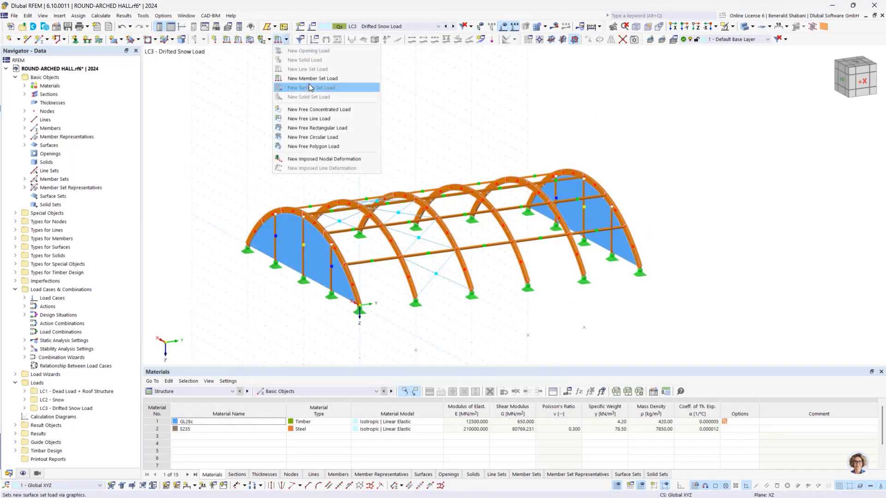
pyautogui.click(335, 80)
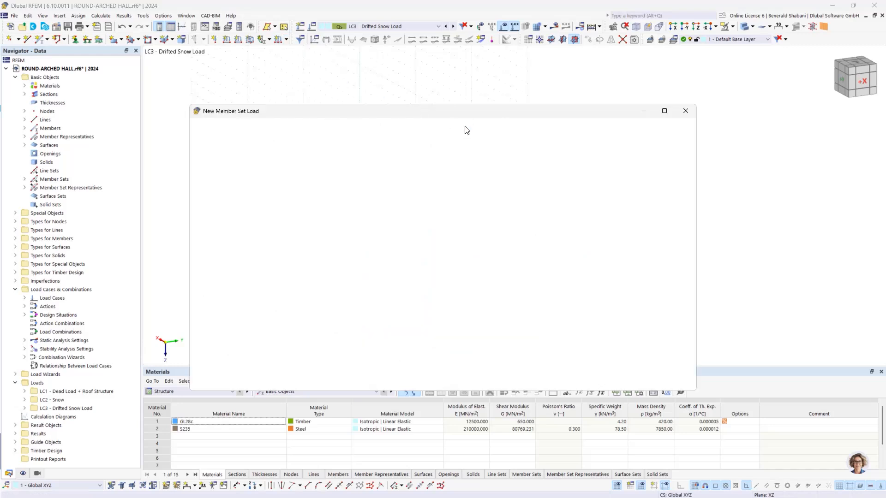
pyautogui.moveTo(382, 105); pyautogui.dragTo(403, 73)
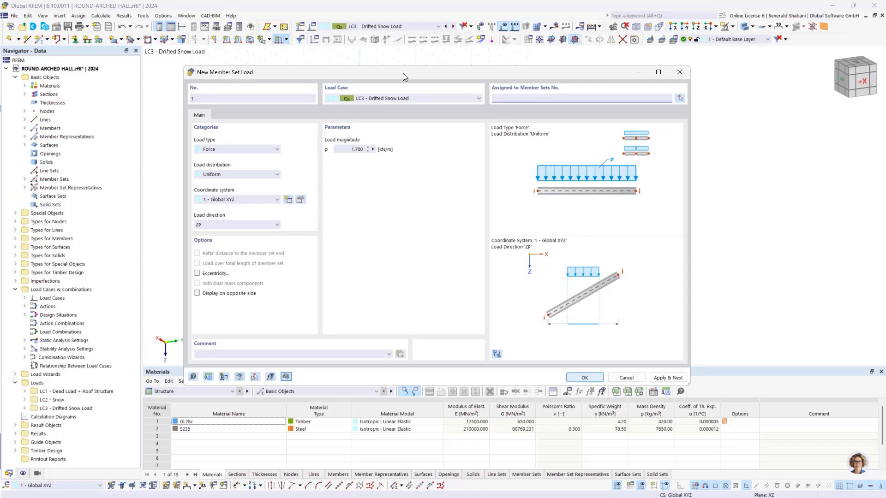
pyautogui.moveTo(394, 72); pyautogui.dragTo(452, 105)
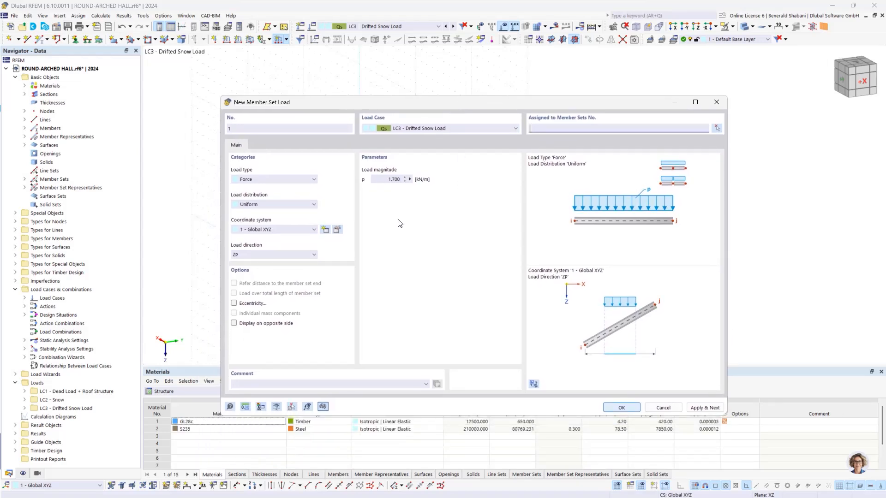
pyautogui.click(256, 206)
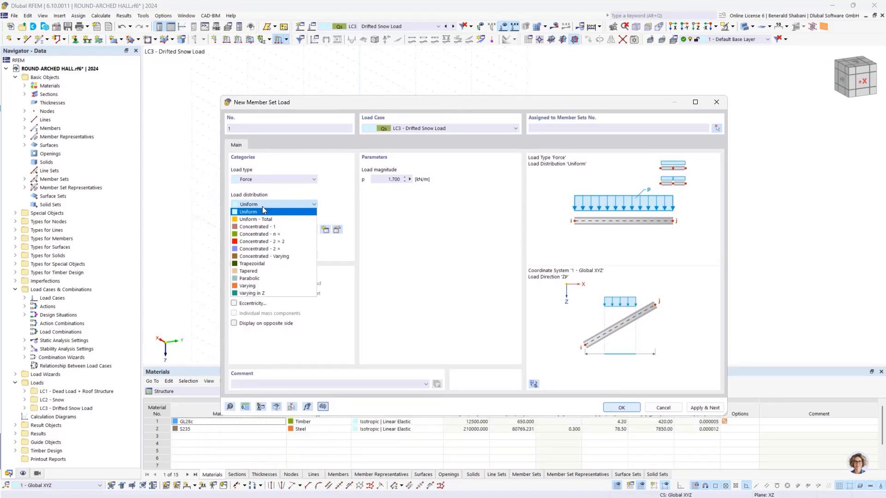
pyautogui.click(273, 286)
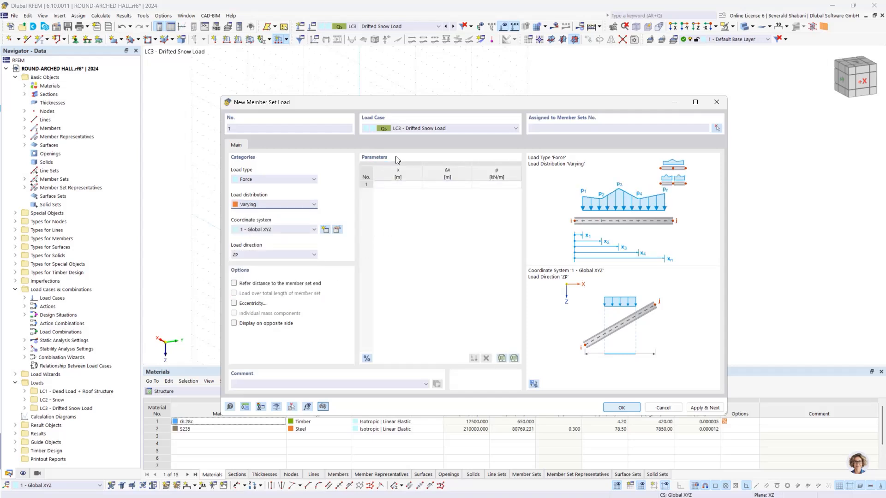
# Enter the first two points of the varying load: 0 kN/m at x = 0 m and 8.5 kN/m at x = 5 m.
pyautogui.click(402, 185)
pyautogui.moveTo(410, 109); pyautogui.dragTo(443, 135)
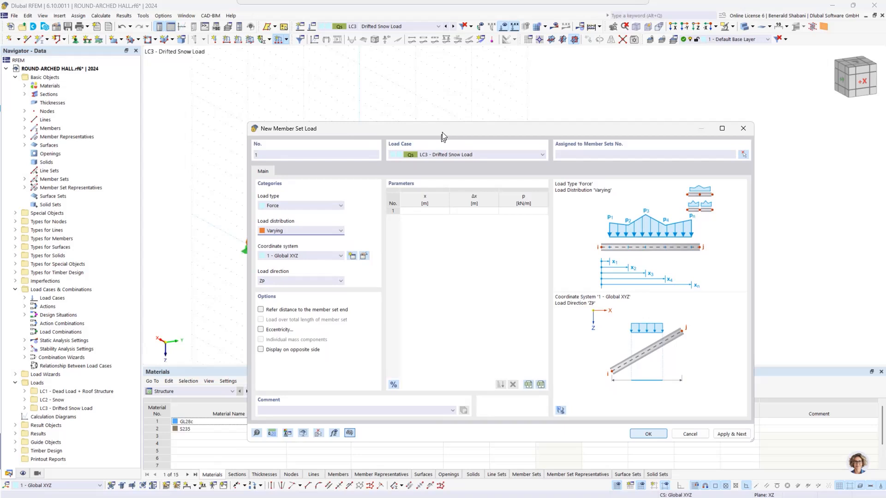
pyautogui.click(422, 209)
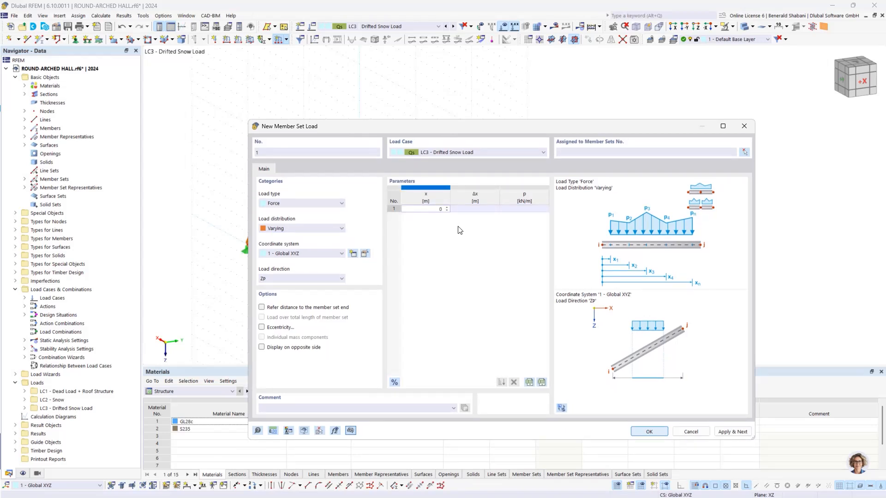
pyautogui.click(513, 211)
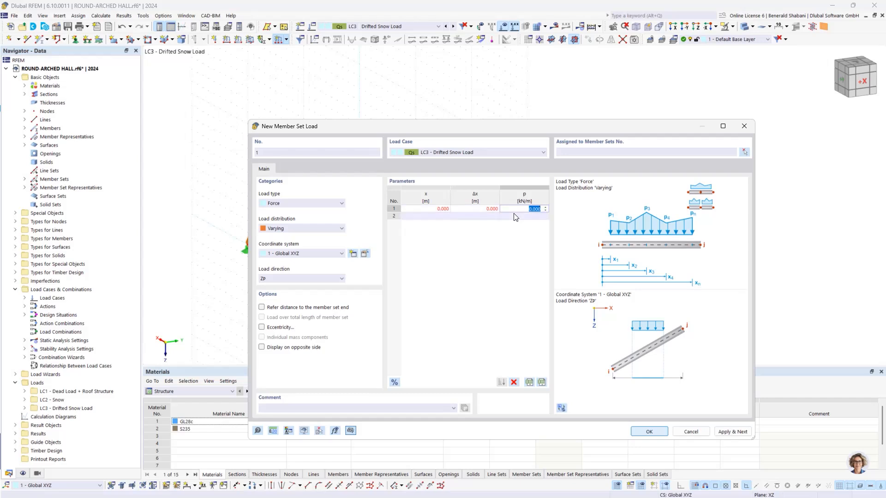
pyautogui.write('0')
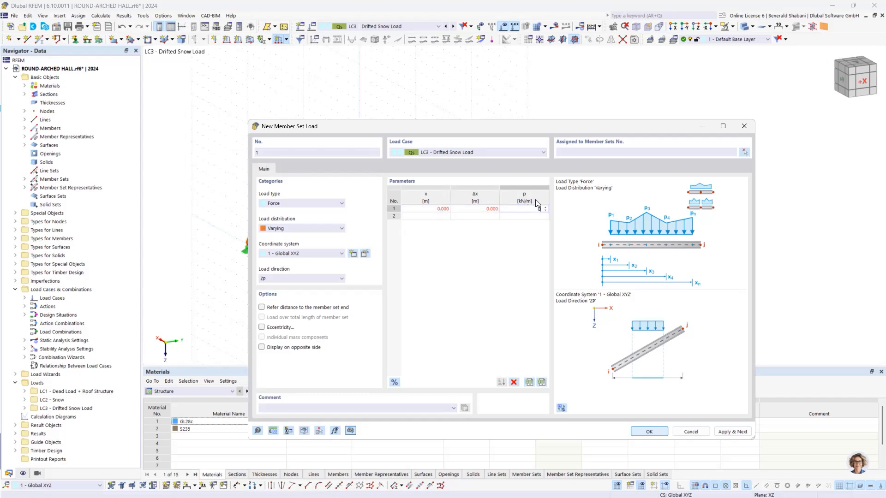
pyautogui.click(442, 216)
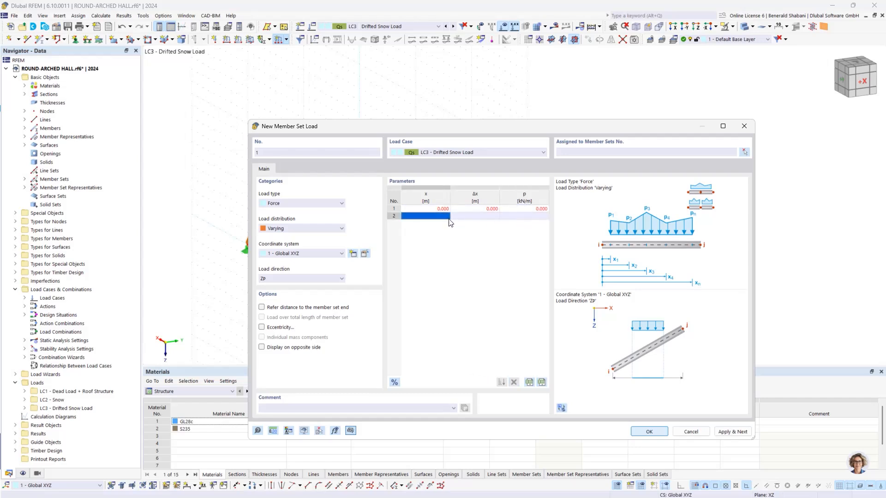
pyautogui.write('5')
pyautogui.click(528, 216)
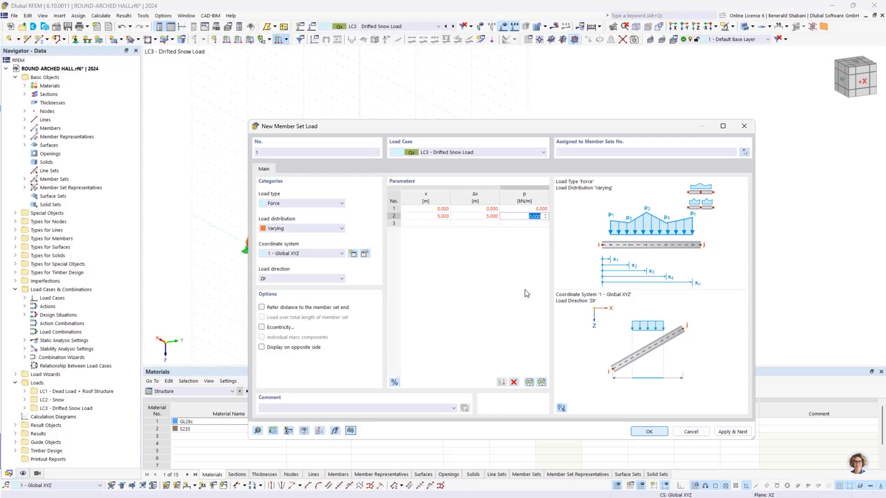
pyautogui.write('8.5')
# Add the remaining varying load points: 0 kN/m at x = 10 m, 4.25 kN/m at 15 m and 0 kN/m at 20 m.
pyautogui.click(447, 224)
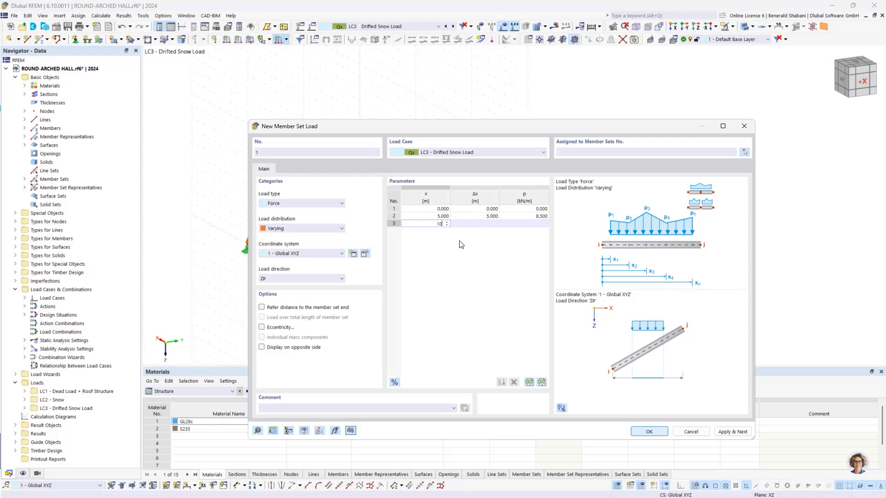
pyautogui.click(526, 224)
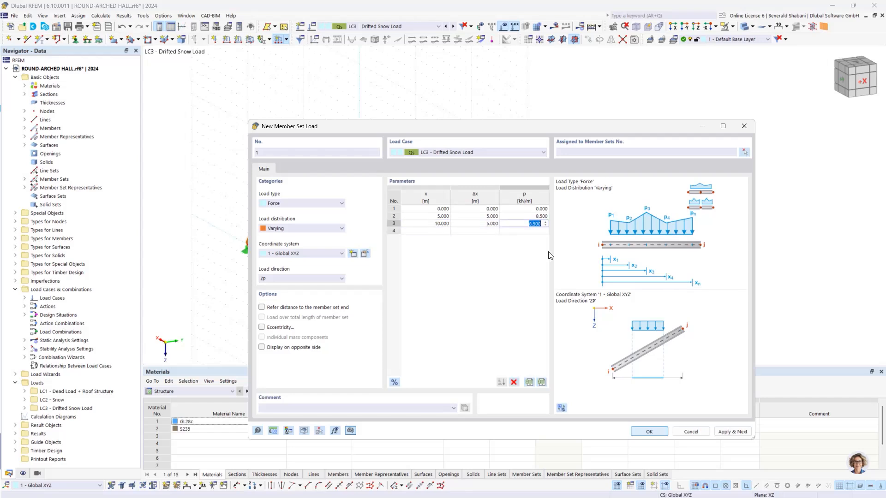
pyautogui.write('0')
pyautogui.click(439, 233)
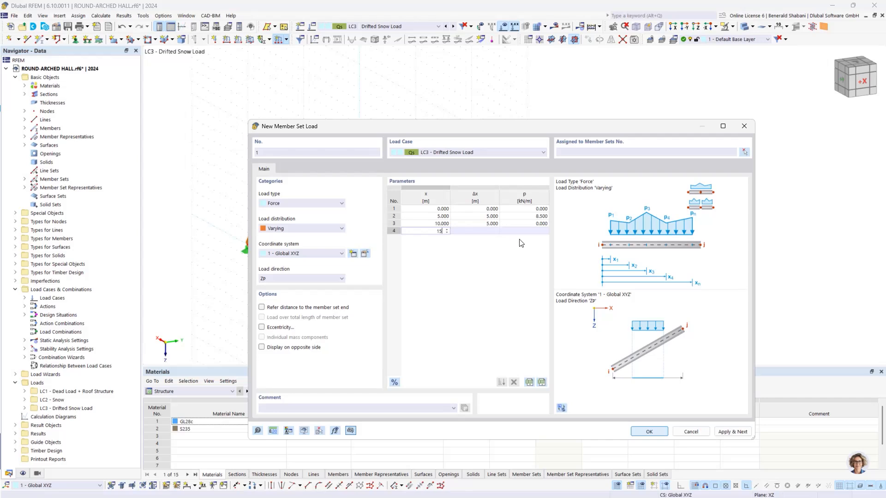
pyautogui.click(529, 231)
pyautogui.write('4.25')
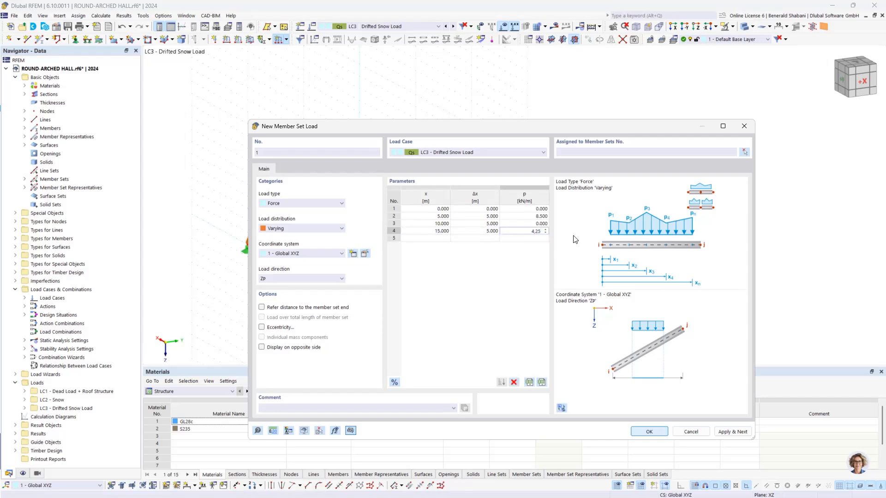
pyautogui.click(426, 238)
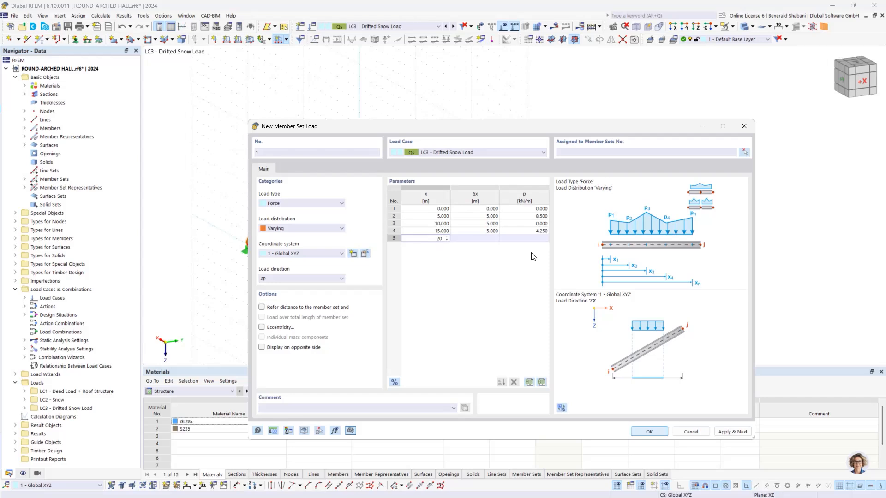
pyautogui.press('Tab')
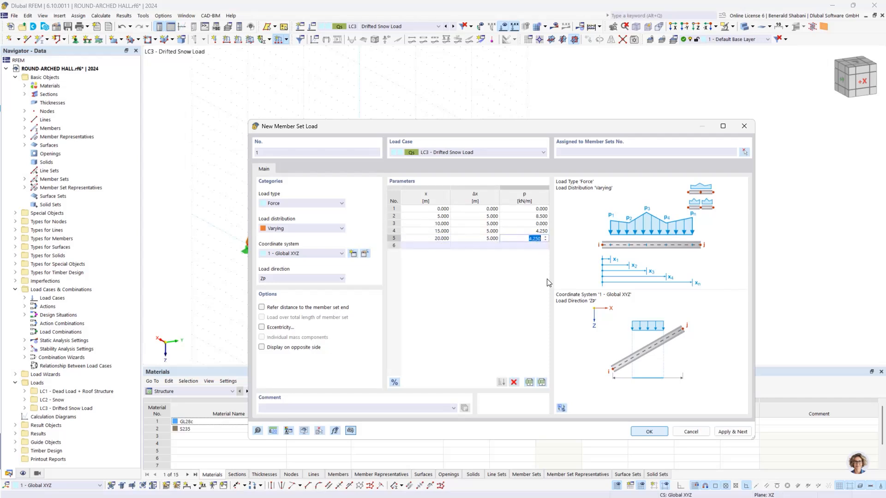
pyautogui.write('0')
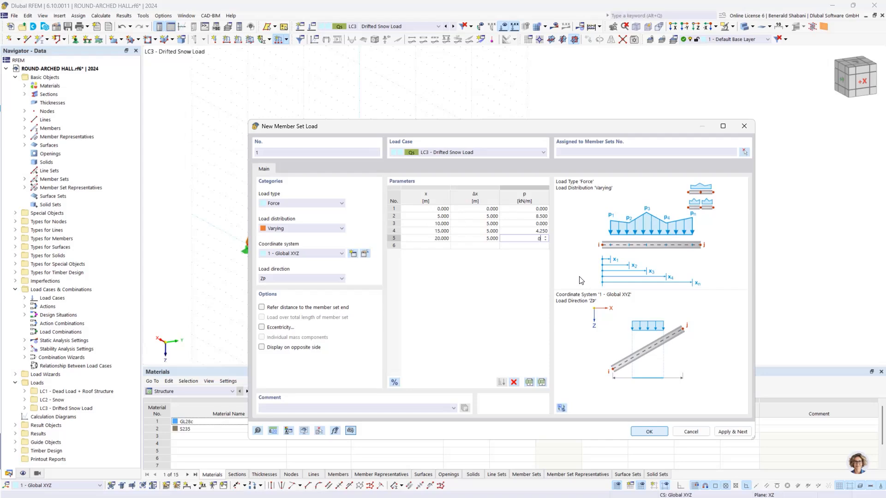
pyautogui.click(559, 291)
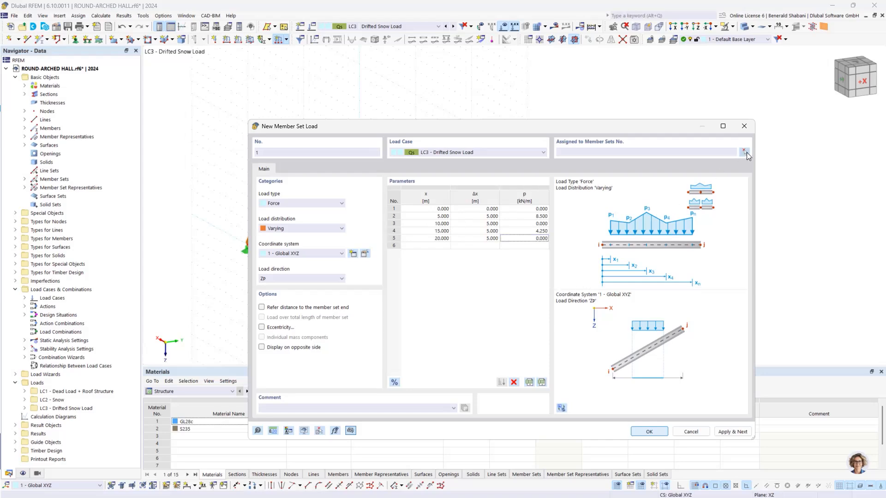
# Assign the varying load to the four inner arches, member sets 2-5, and apply it, keeping the dialog open for another load.
pyautogui.click(747, 152)
pyautogui.keyDown('ctrl'); pyautogui.moveTo(790, 196); pyautogui.dragTo(721, 194, button='middle'); pyautogui.keyUp('ctrl')
pyautogui.moveTo(326, 135); pyautogui.dragTo(557, 333)
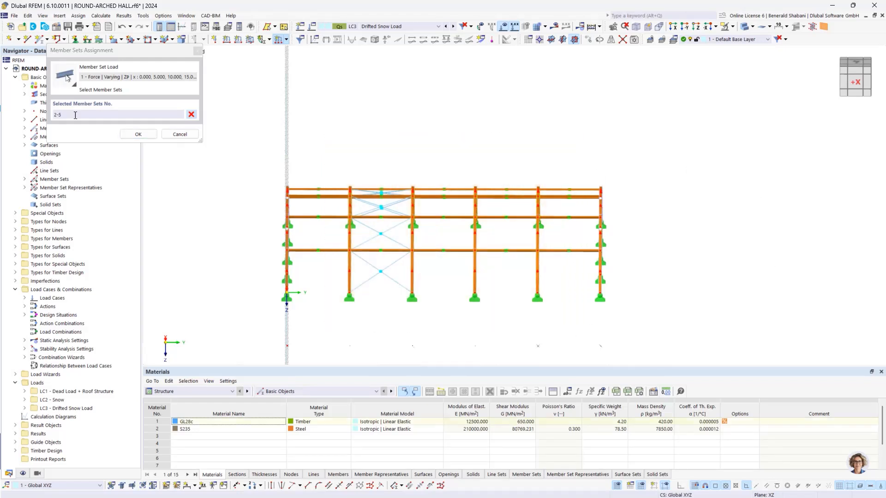
pyautogui.click(138, 134)
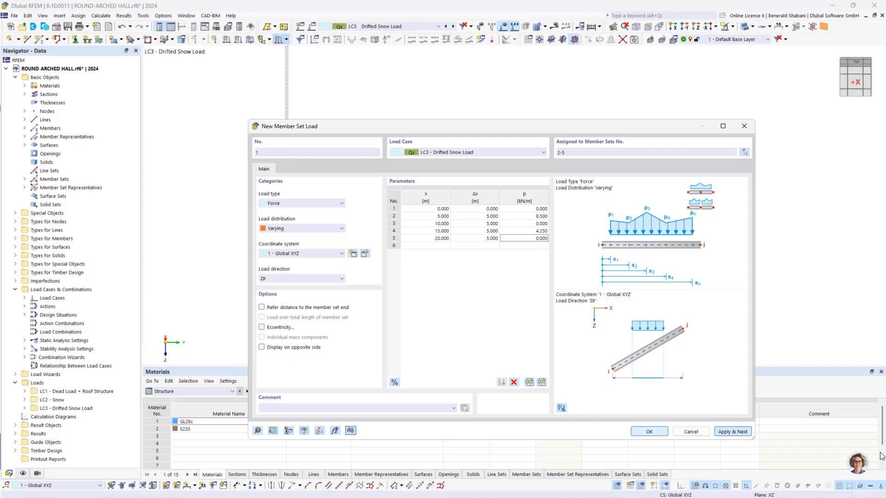
pyautogui.click(734, 432)
pyautogui.moveTo(502, 126); pyautogui.dragTo(54, 136)
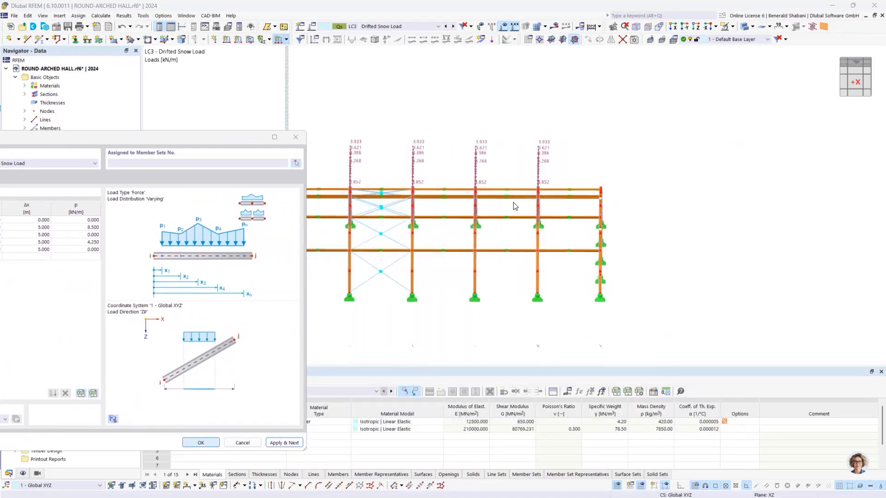
# Reduce the second varying load's peaks to 4.25 kN/m at x = 5 m and 2.125 kN/m at x = 15 m.
pyautogui.moveTo(225, 142); pyautogui.dragTo(595, 126)
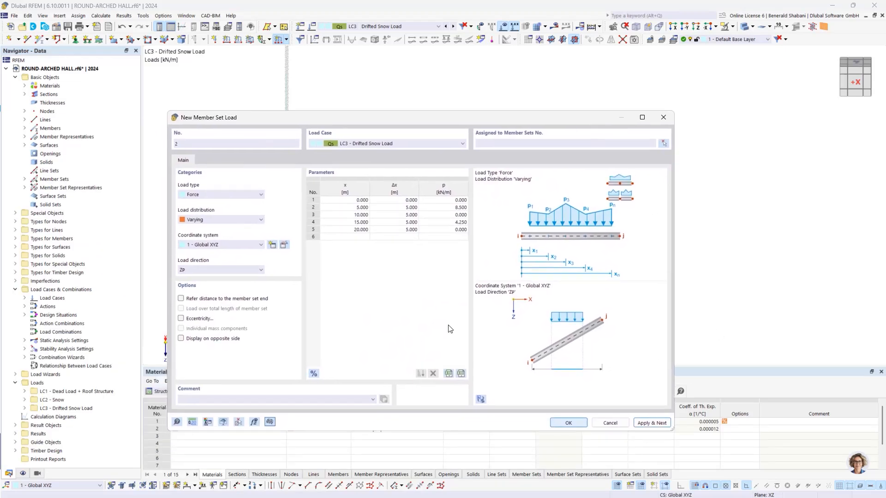
pyautogui.doubleClick(461, 207)
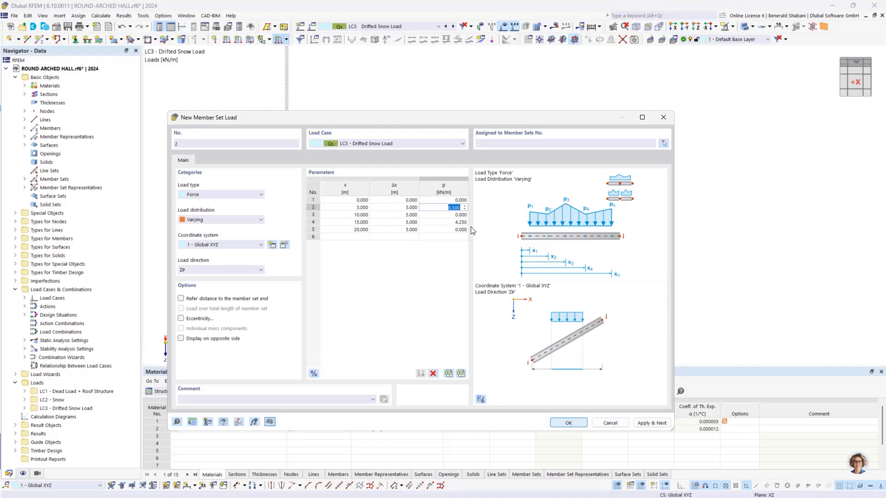
pyautogui.write('4.25')
pyautogui.click(457, 222)
pyautogui.write('2')
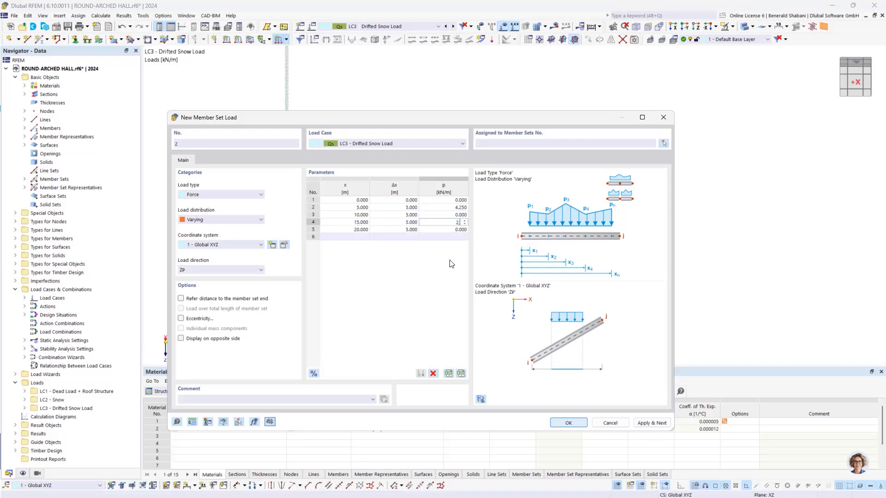
pyautogui.write(',125')
pyautogui.click(446, 284)
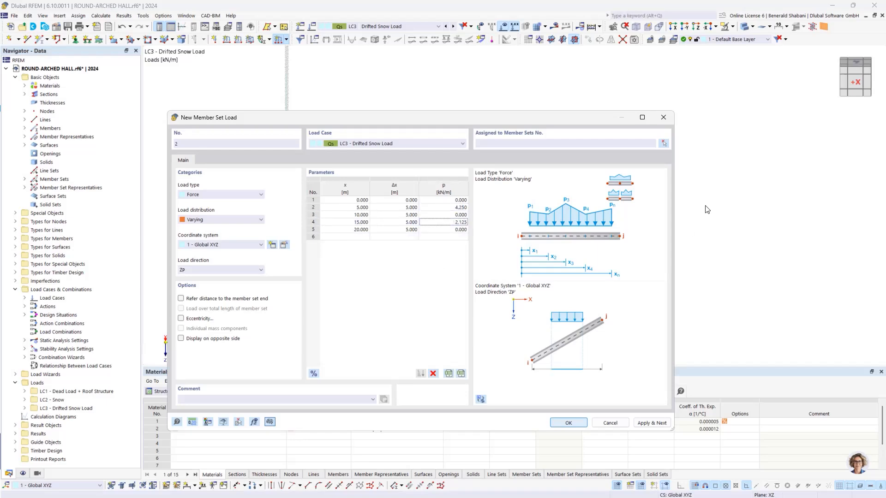
# Assign the reduced drifted snow load to the two end arches, member sets 1 and 6, and create it.
pyautogui.click(664, 143)
pyautogui.moveTo(239, 134); pyautogui.dragTo(318, 338)
pyautogui.moveTo(583, 156); pyautogui.dragTo(685, 366)
pyautogui.click(138, 134)
pyautogui.click(568, 423)
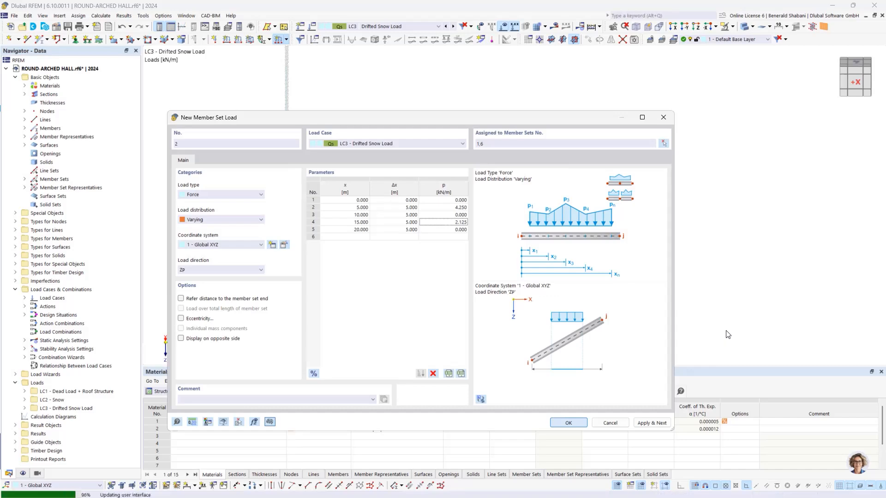
pyautogui.keyDown('ctrl'); pyautogui.moveTo(730, 295); pyautogui.dragTo(709, 269, button='middle'); pyautogui.keyUp('ctrl')
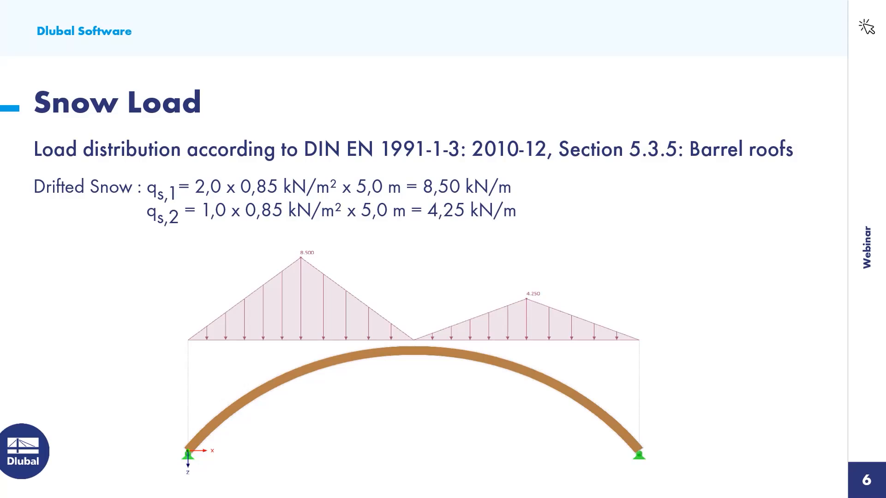
pyautogui.press('Right')
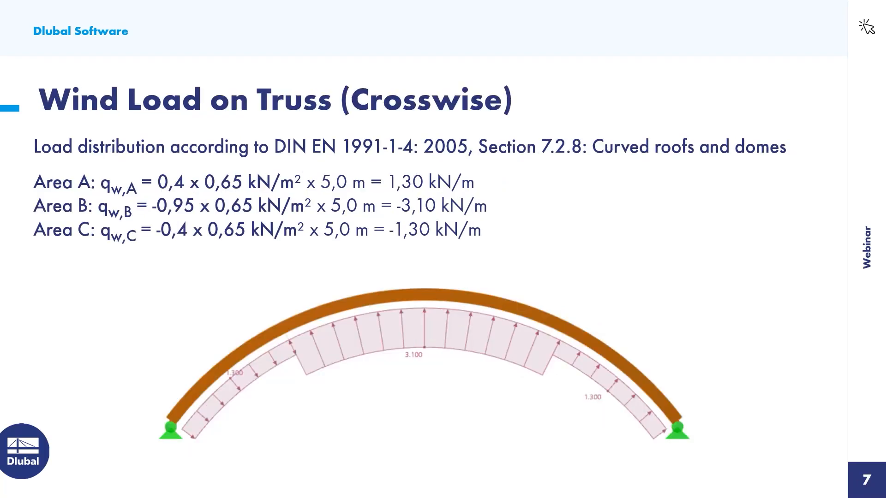
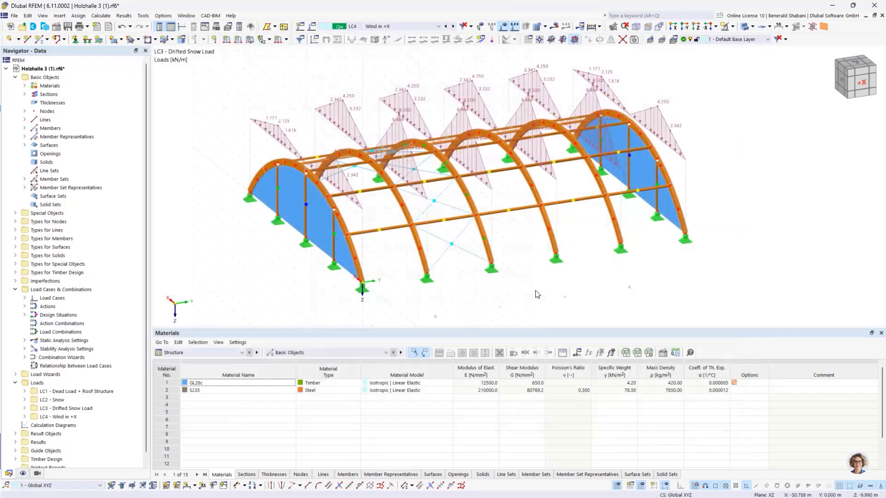
pyautogui.scroll(-1, 700, 278)
pyautogui.keyDown('ctrl'); pyautogui.moveTo(684, 276); pyautogui.dragTo(669, 275, button='middle'); pyautogui.keyUp('ctrl')
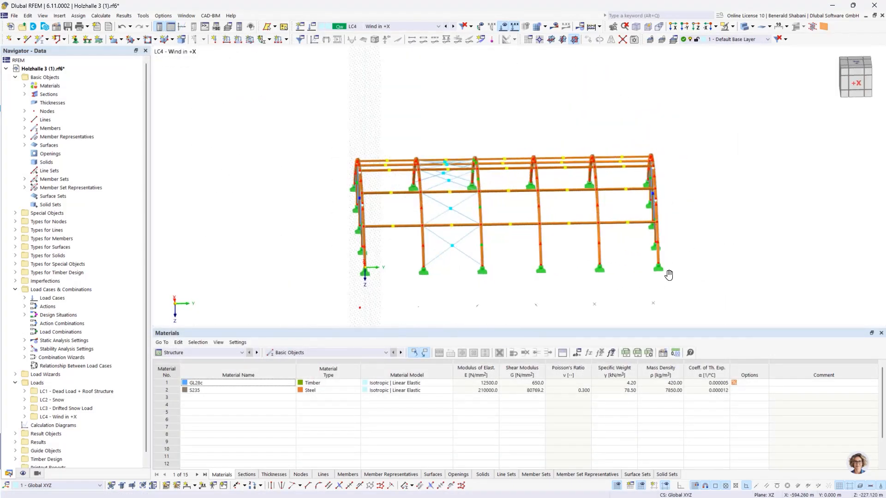
pyautogui.scroll(1, 669, 274)
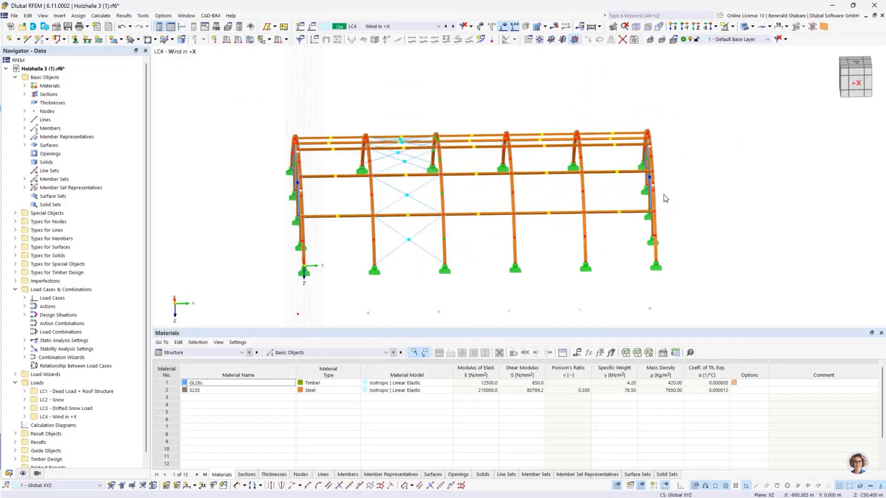
pyautogui.click(286, 41)
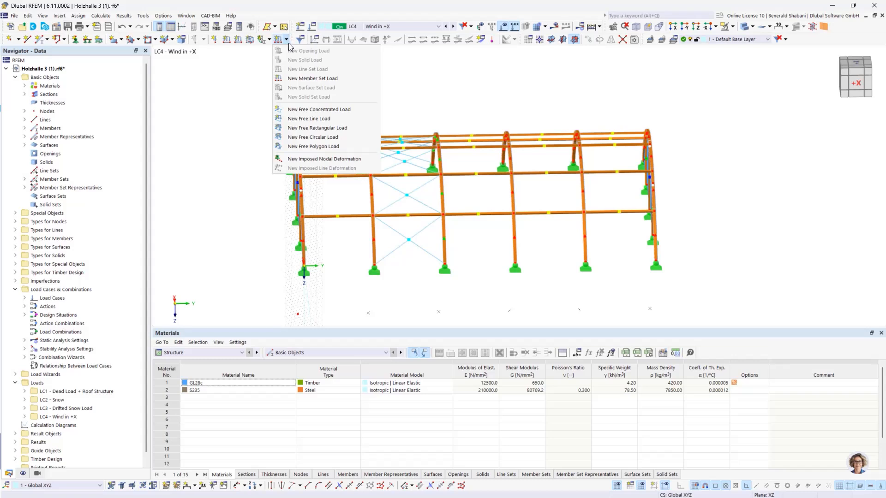
pyautogui.click(324, 79)
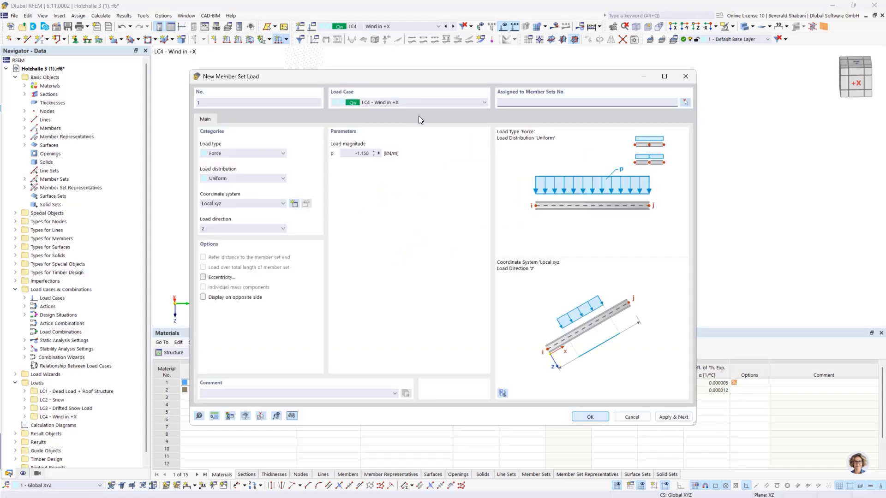
pyautogui.click(269, 177)
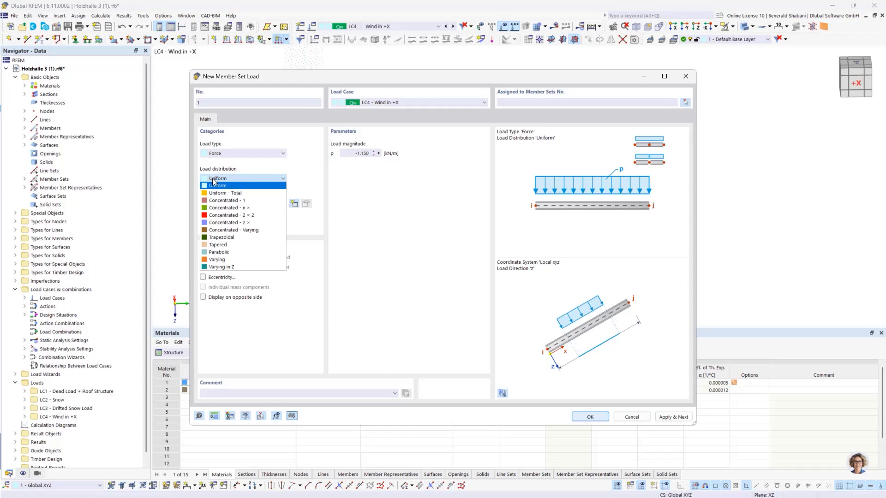
pyautogui.click(236, 260)
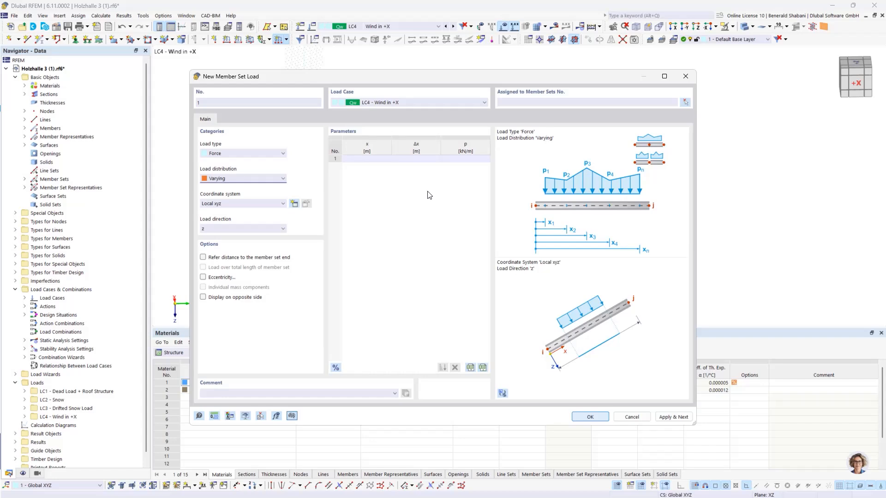
pyautogui.click(632, 418)
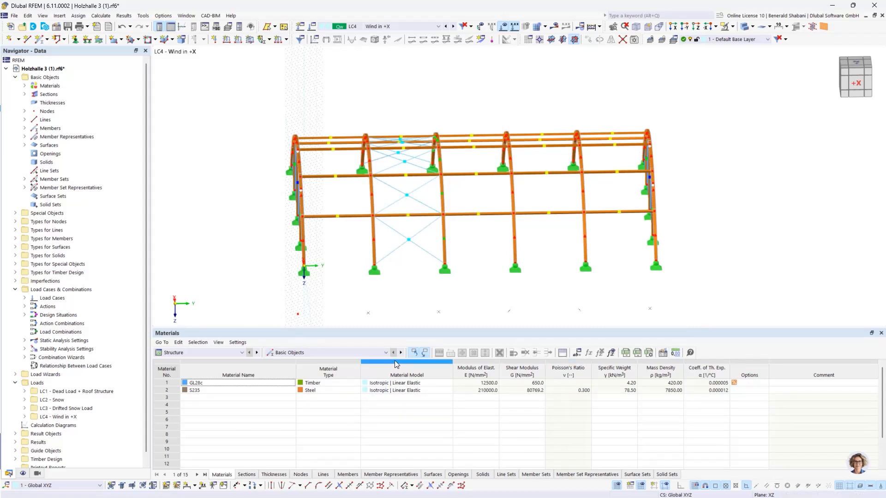
# Check the arch length in the member sets table and in the properties of the fourth arch's member set.
pyautogui.click(535, 474)
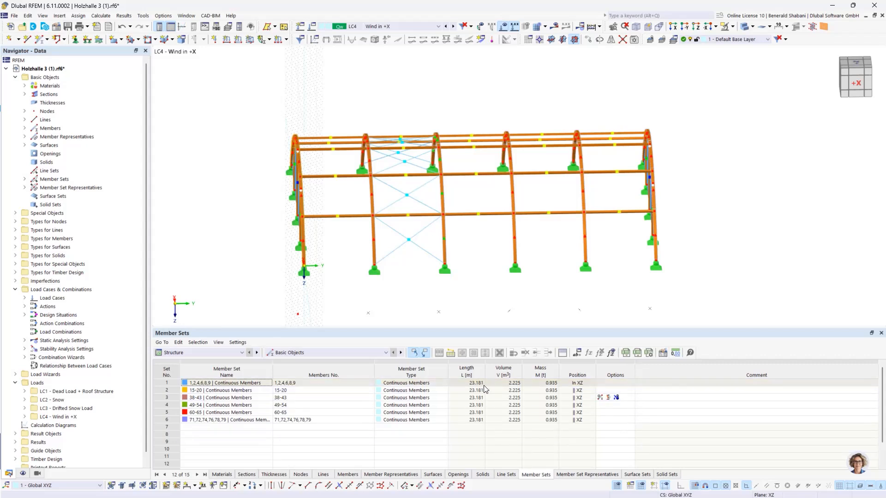
pyautogui.moveTo(535, 287); pyautogui.dragTo(491, 292, button='middle')
pyautogui.moveTo(429, 103); pyautogui.dragTo(504, 286)
pyautogui.rightClick(470, 251)
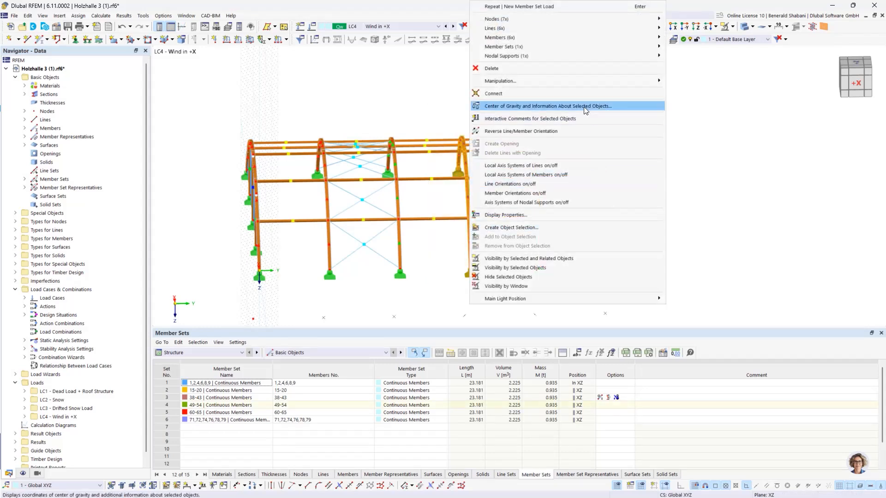
pyautogui.moveTo(537, 41)
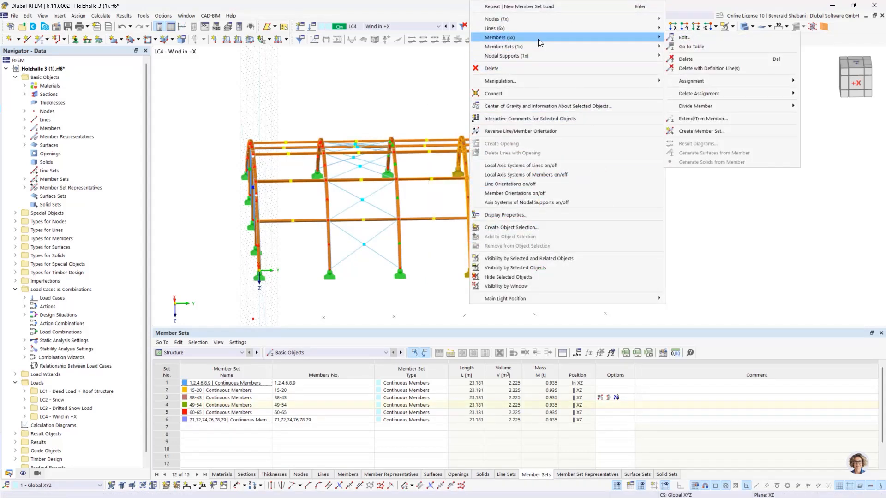
pyautogui.moveTo(652, 48)
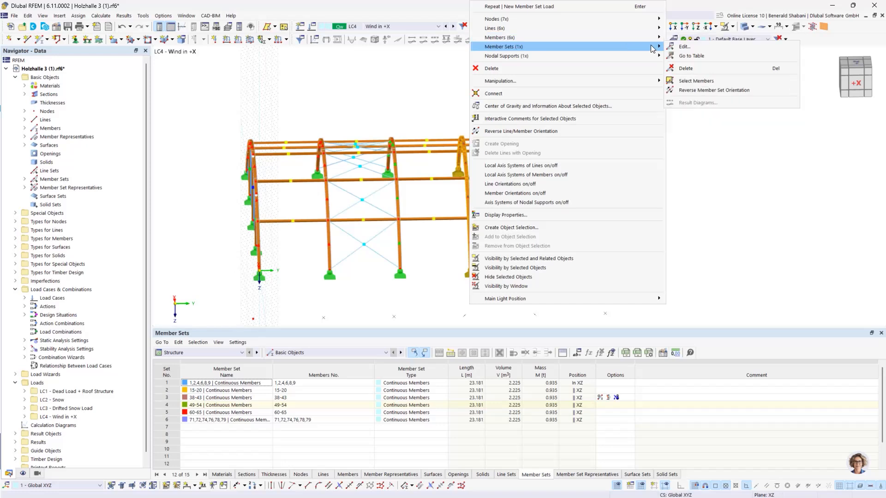
pyautogui.click(683, 47)
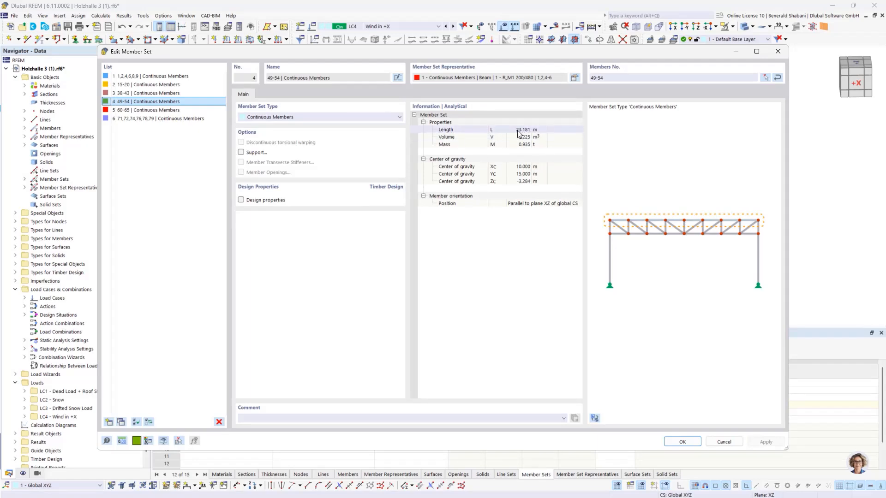
pyautogui.click(672, 444)
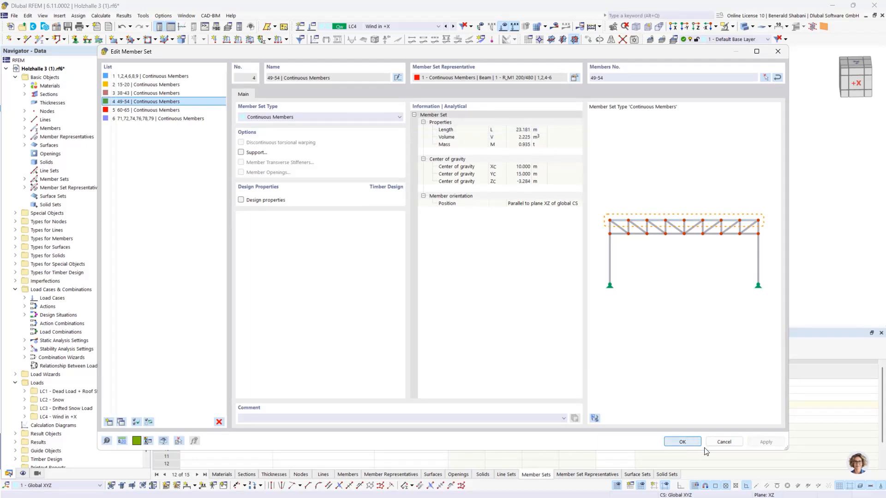
# Start a new member set load in LC4 - Wind in +X and set its load distribution to Varying.
pyautogui.click(278, 38)
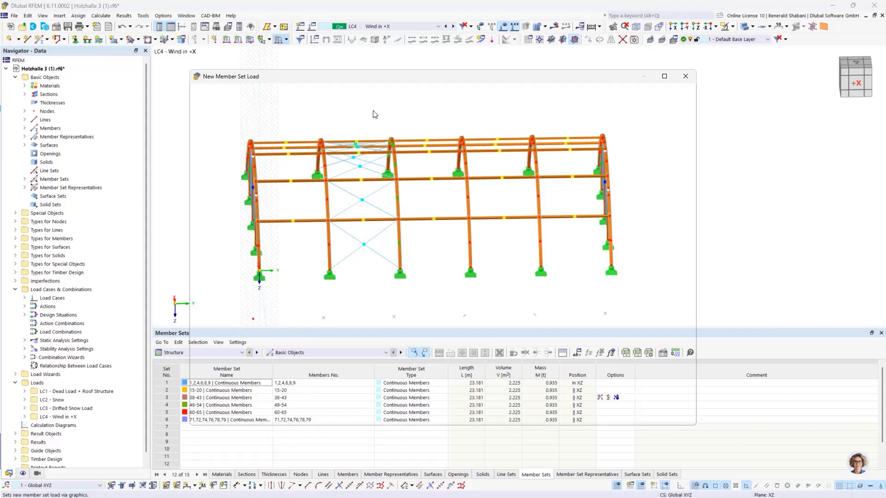
pyautogui.click(267, 180)
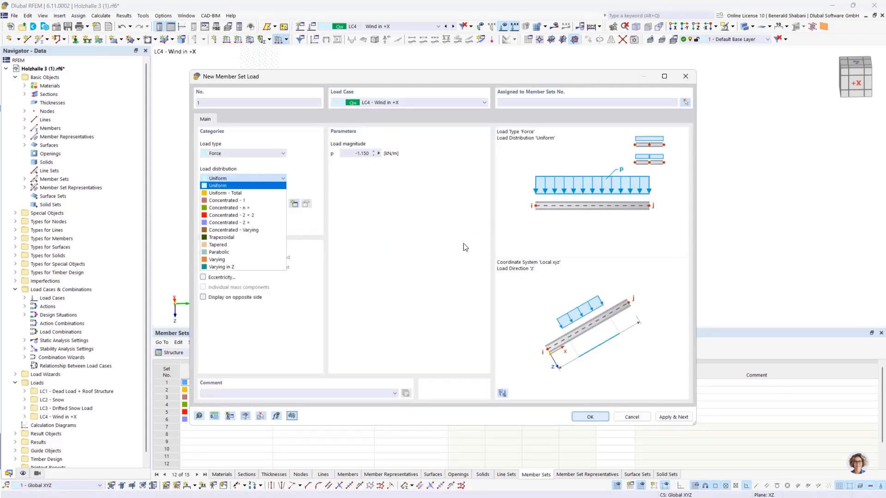
pyautogui.click(218, 264)
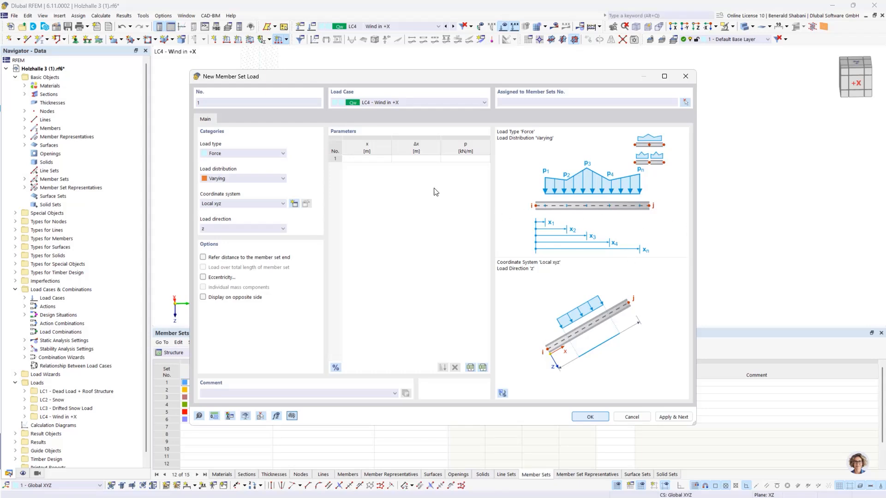
# Enter the first two points of the varying wind load: 1.3 kN/m at x = 0 m and 1.3 kN/m at x = 5.8 m.
pyautogui.click(369, 160)
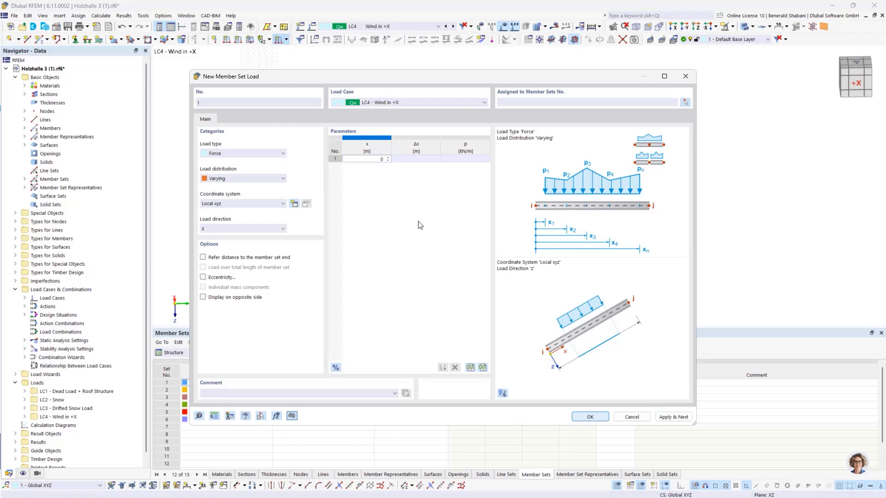
pyautogui.press('Tab')
pyautogui.press('Tab')
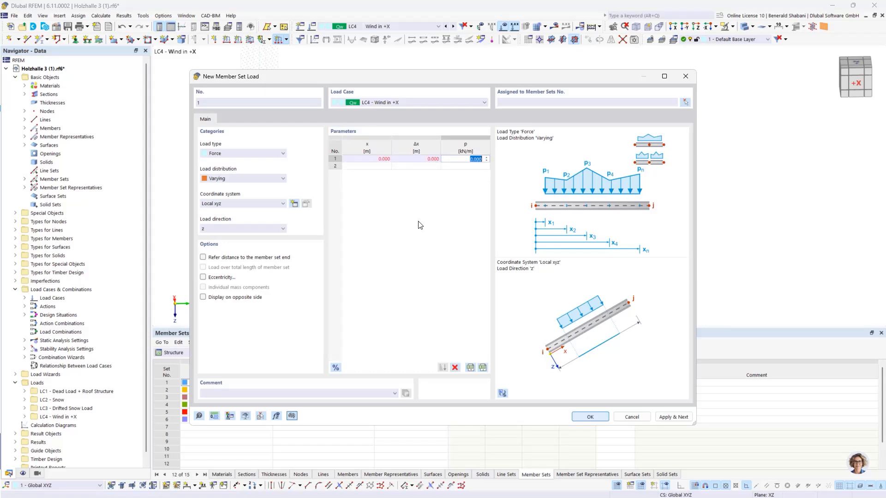
pyautogui.write('1.3')
pyautogui.press('Tab')
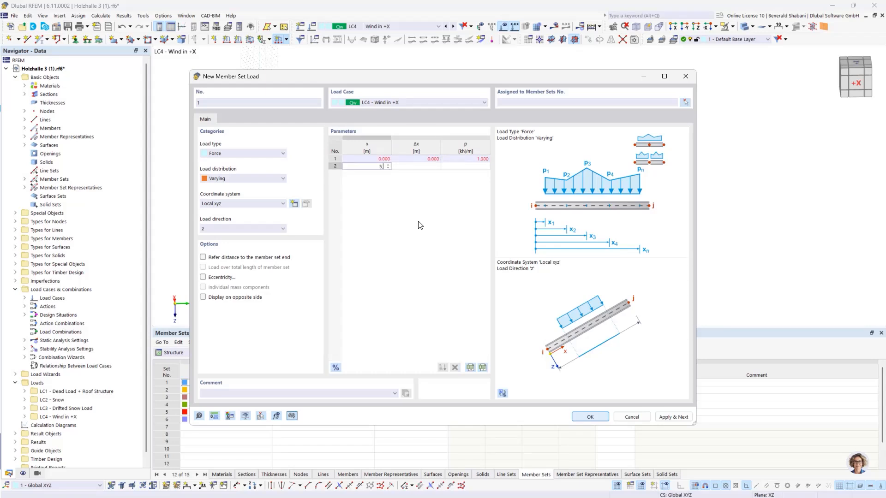
pyautogui.write('5,8')
pyautogui.press('Tab')
pyautogui.press('Tab')
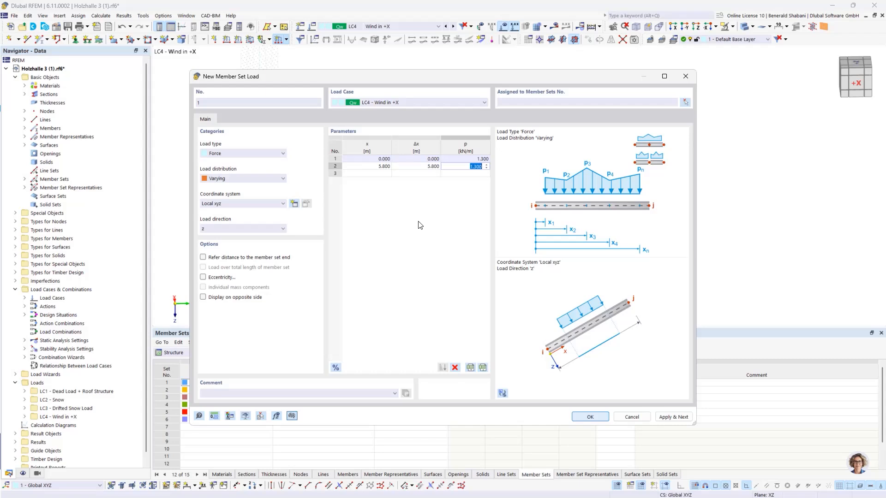
pyautogui.press('Tab')
# Add the suction zone over the crown with load points of -3.1 kN/m at x = 5.8 m and at x = 17.4 m.
pyautogui.write('5,8')
pyautogui.press('Tab')
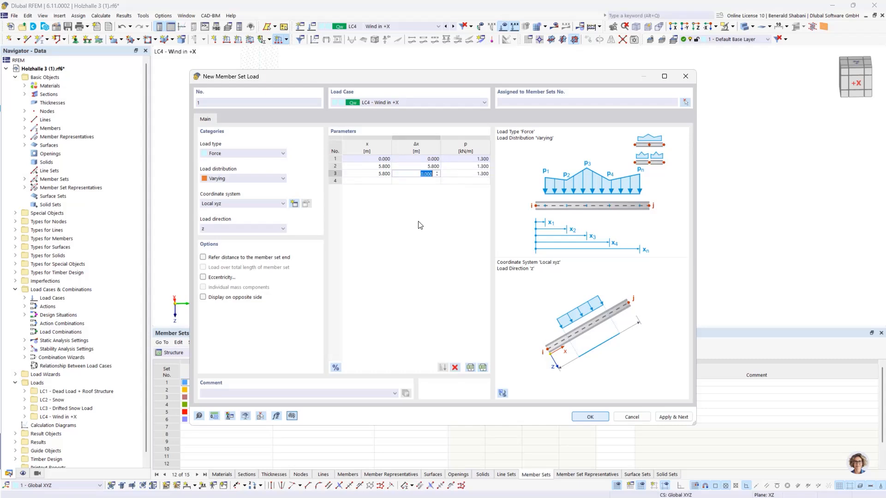
pyautogui.press('Tab')
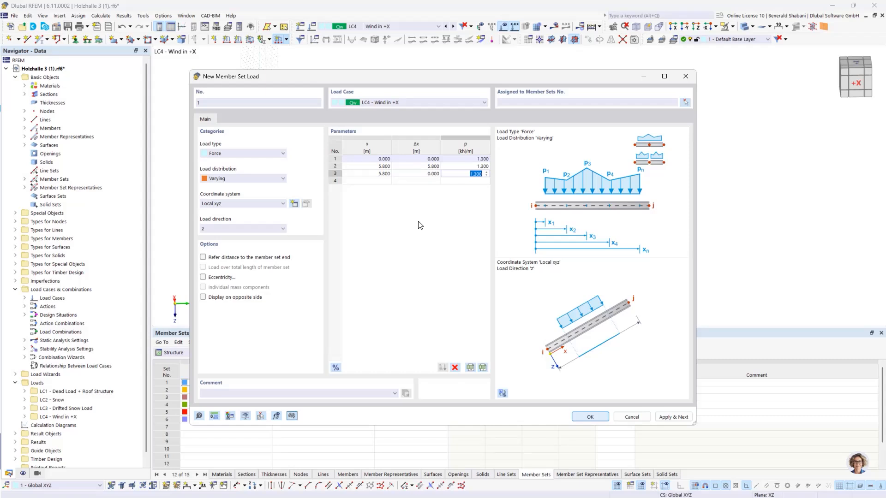
pyautogui.write('-3,1')
pyautogui.press('Tab')
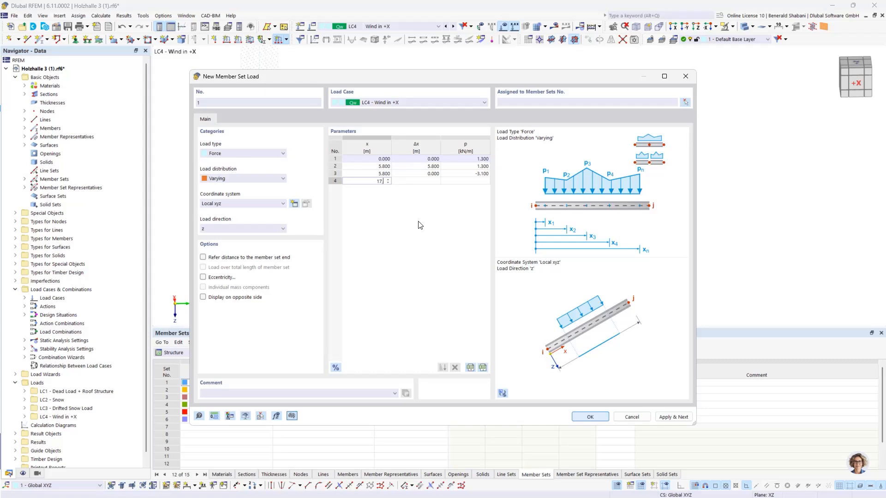
pyautogui.write('17,4')
pyautogui.press('Tab')
pyautogui.press('Tab')
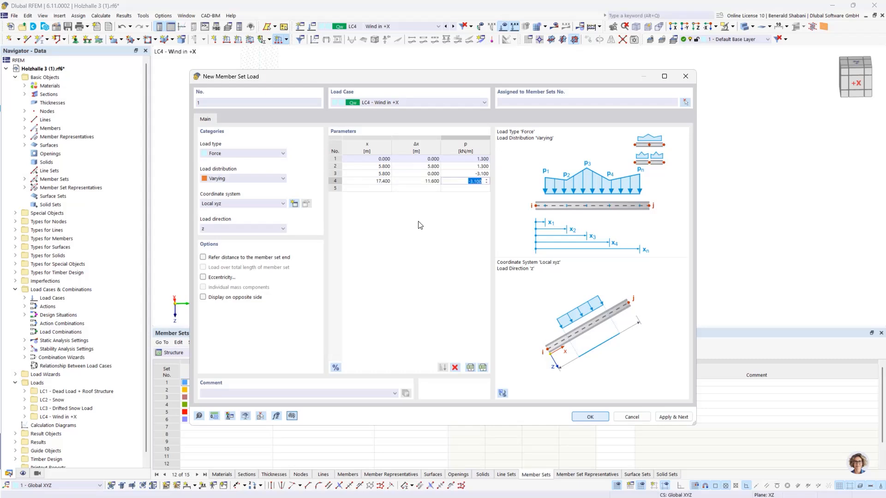
pyautogui.write('-3,1')
pyautogui.press('Tab')
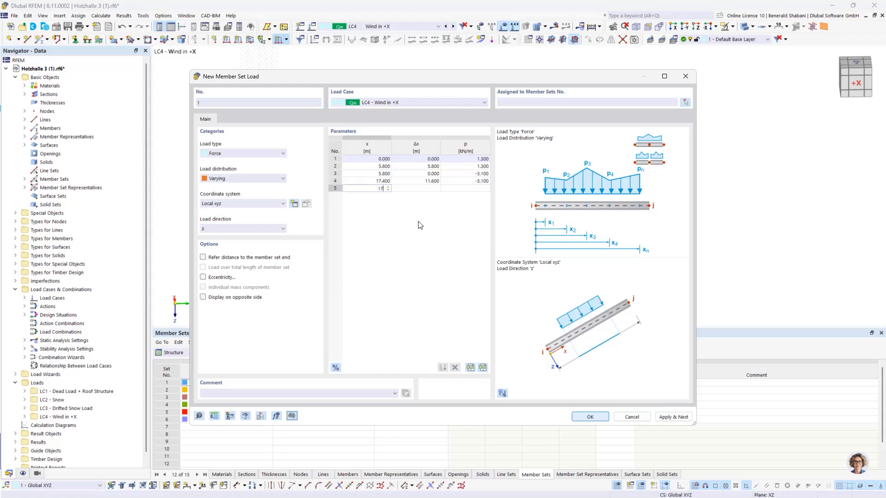
# Add the start point of the final wind zone with -1.3 kN/m at x = 17.4 m.
pyautogui.write('17,4')
pyautogui.press('Tab')
pyautogui.press('Tab')
pyautogui.write('-')
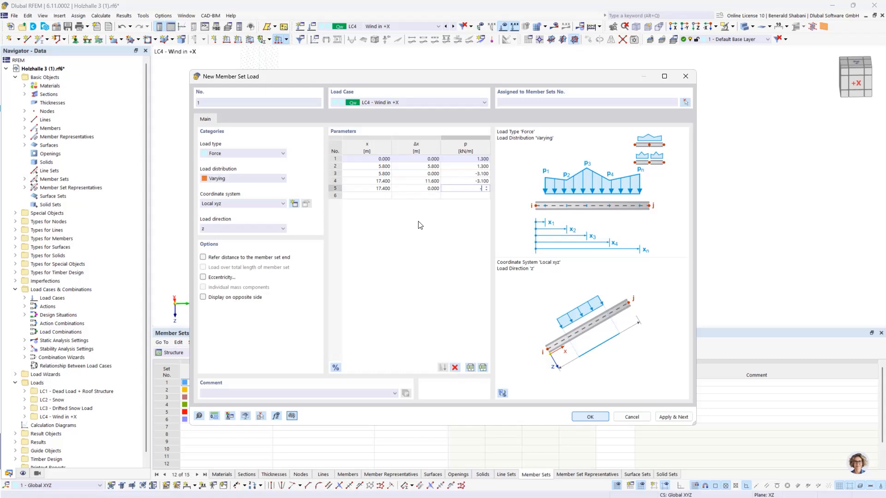
pyautogui.write('1,3')
pyautogui.press('Tab')
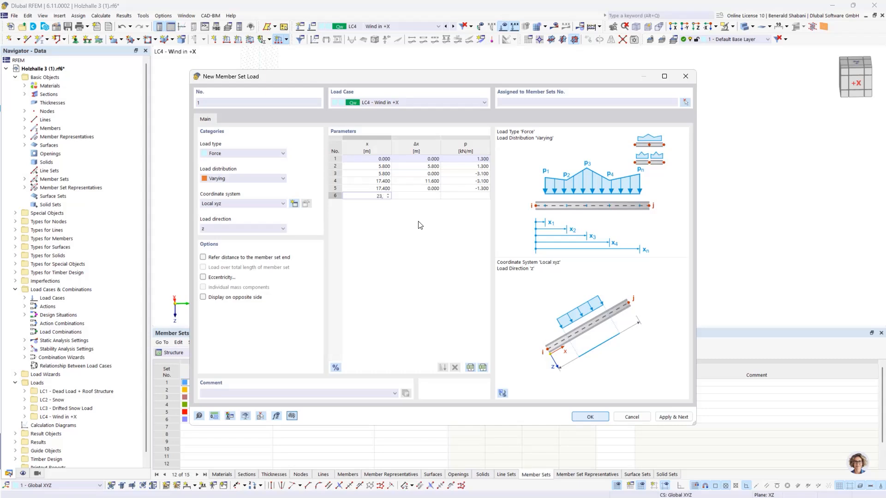
# Complete the varying wind load with -1.3 kN/m at x = 23.2 m and assign it to the four inner arches, member sets 2-5.
pyautogui.write('23,2')
pyautogui.press('Tab')
pyautogui.press('Tab')
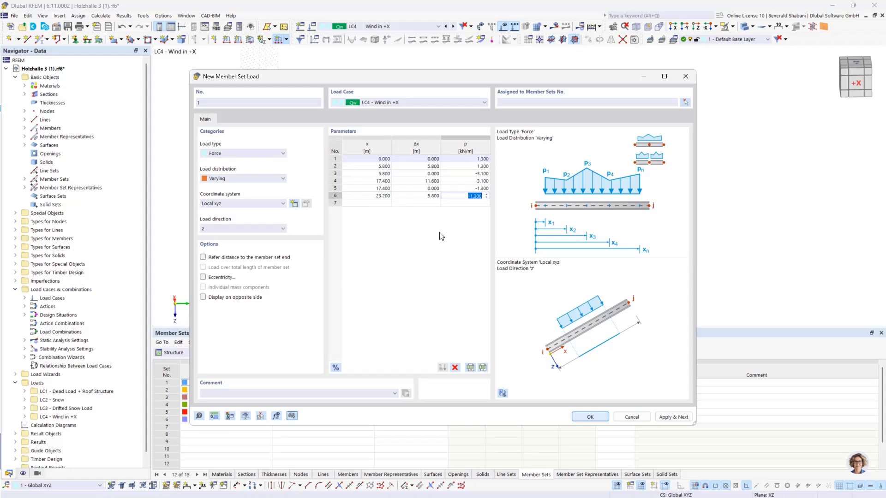
pyautogui.click(685, 104)
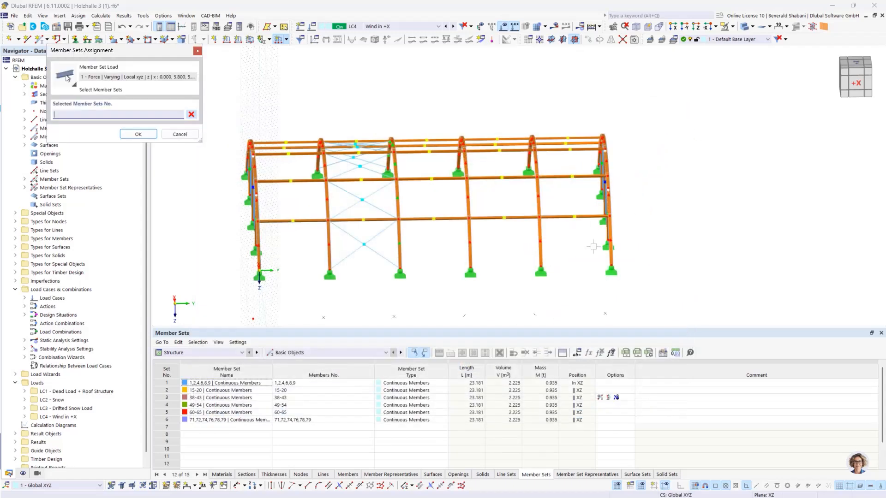
pyautogui.moveTo(295, 100); pyautogui.dragTo(586, 309)
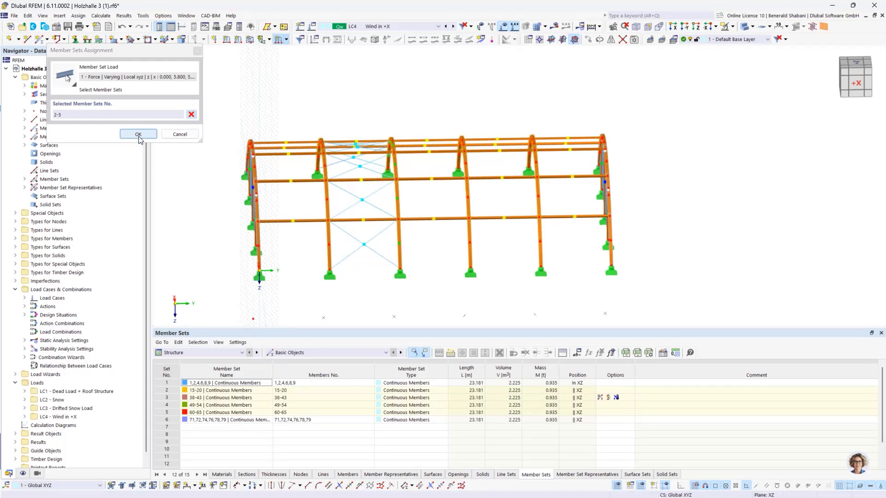
pyautogui.click(138, 134)
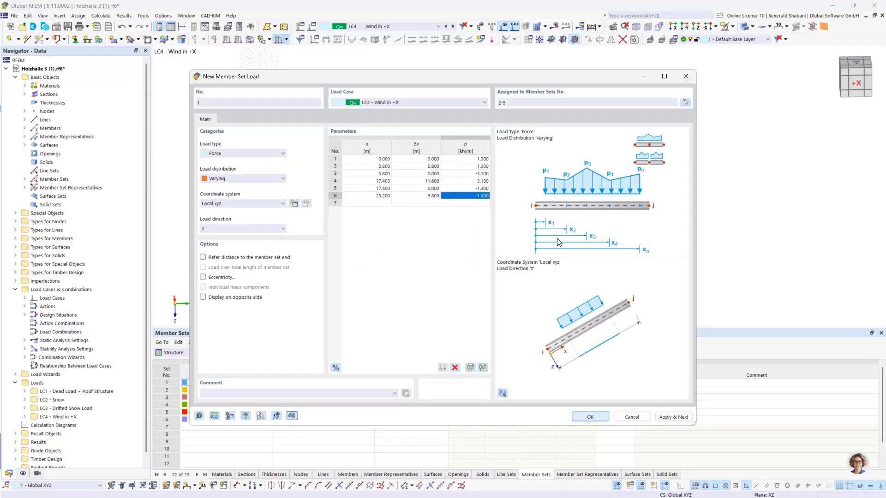
pyautogui.click(677, 417)
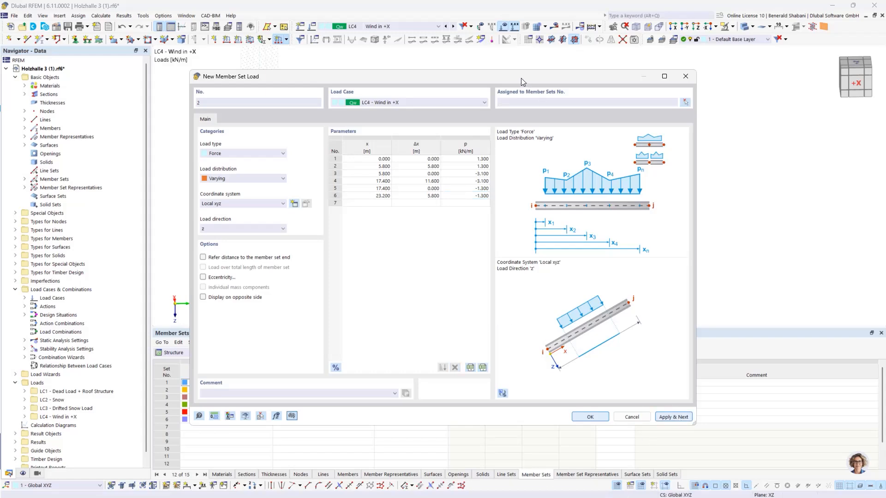
# In the second member set load, set the load at the first two points to 0.65 kN/m.
pyautogui.moveTo(521, 79); pyautogui.dragTo(457, 84)
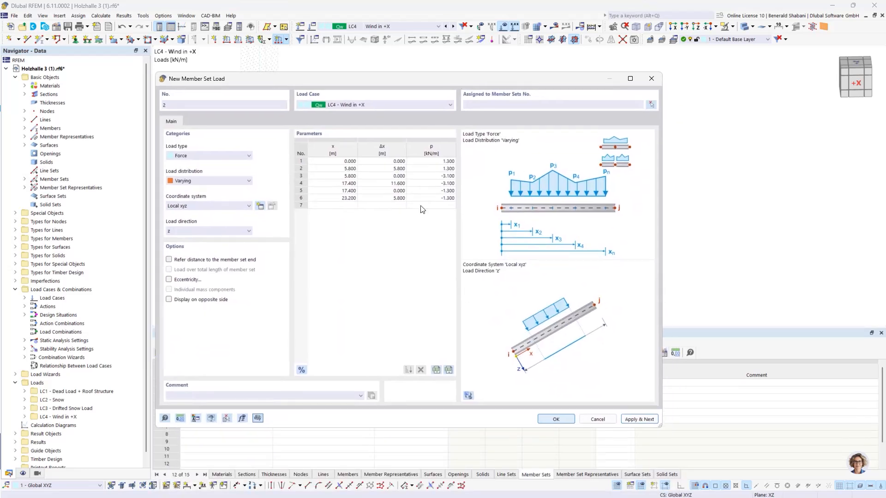
pyautogui.click(442, 161)
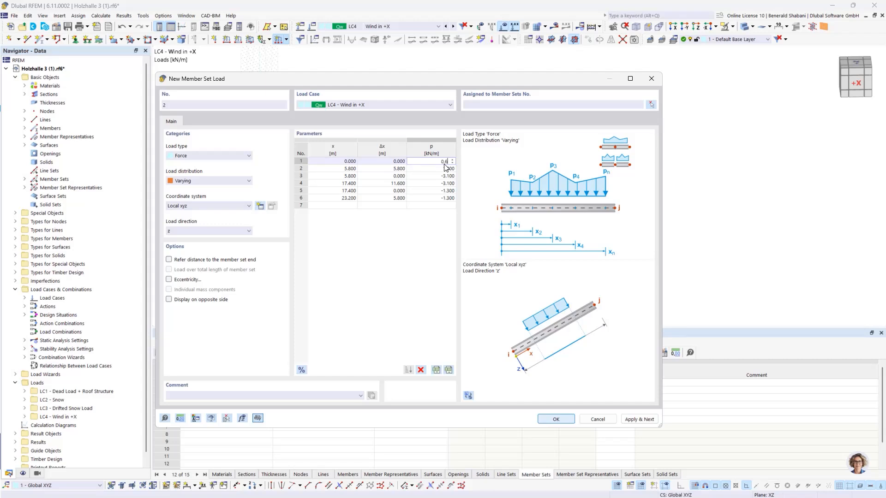
pyautogui.press('Return')
pyautogui.write('0.65')
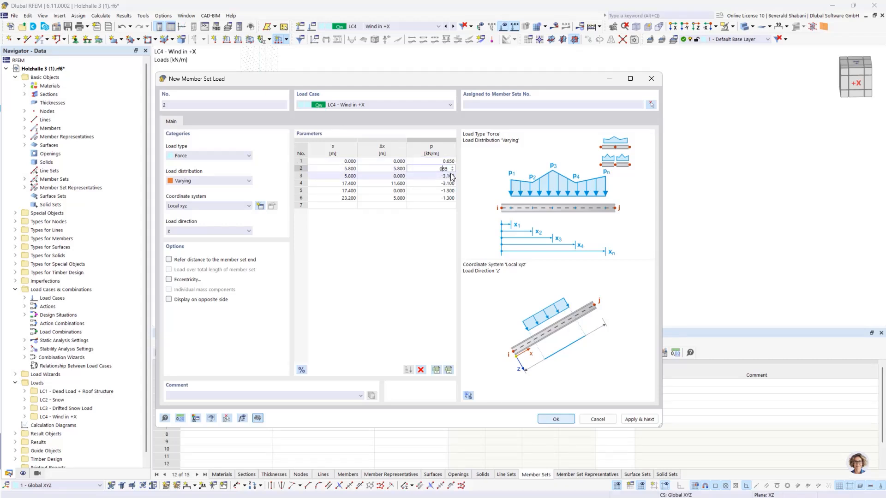
pyautogui.press('Return')
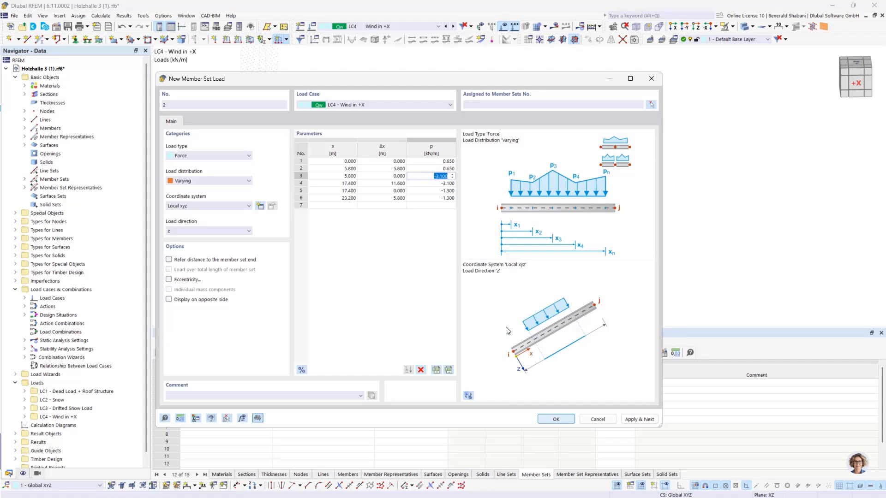
# Set the suction at the two crown-zone points of the second load to -1.55 kN/m.
pyautogui.write('-1,55')
pyautogui.press('Return')
pyautogui.write('-')
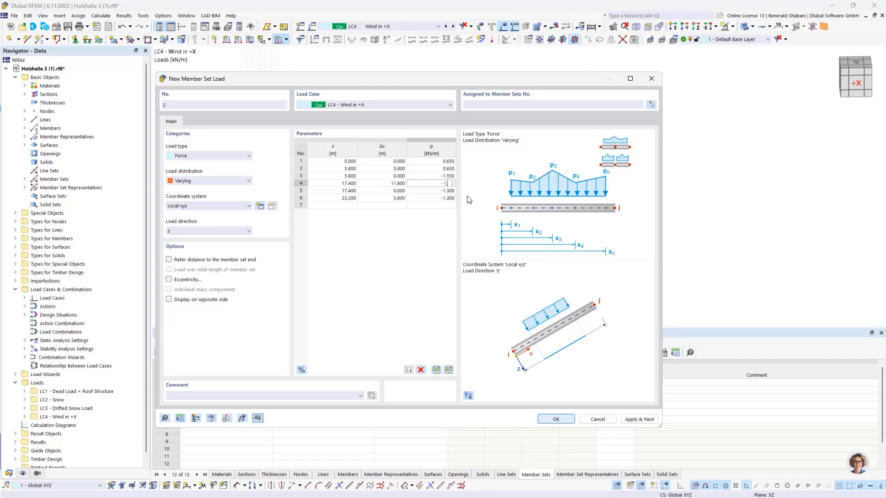
pyautogui.write('1,55')
pyautogui.press('Return')
# Set the last two points of the second load, at x = 17.4 m and 23.2 m, to -0.65 kN/m.
pyautogui.write('-')
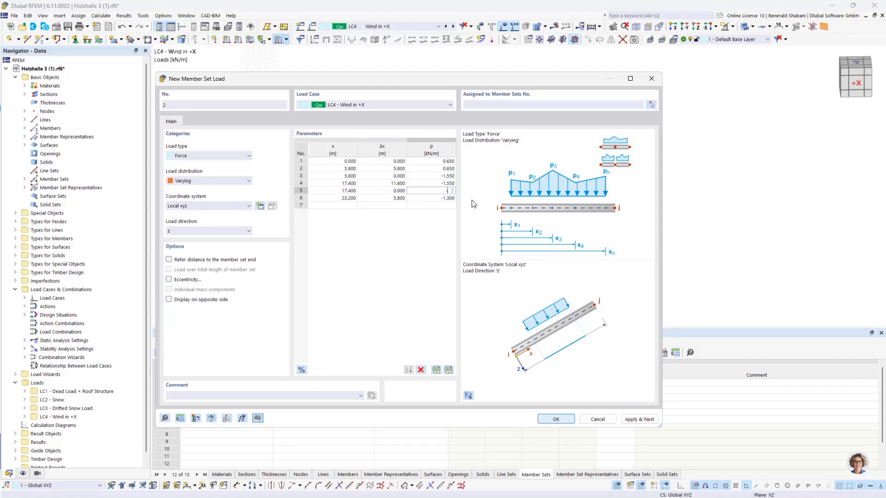
pyautogui.write('0,65')
pyautogui.press('Return')
pyautogui.write('-0')
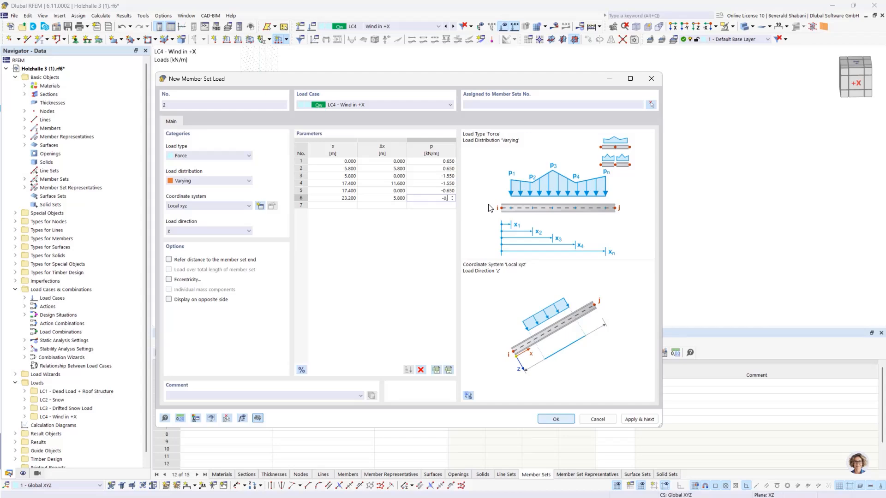
pyautogui.press('Return')
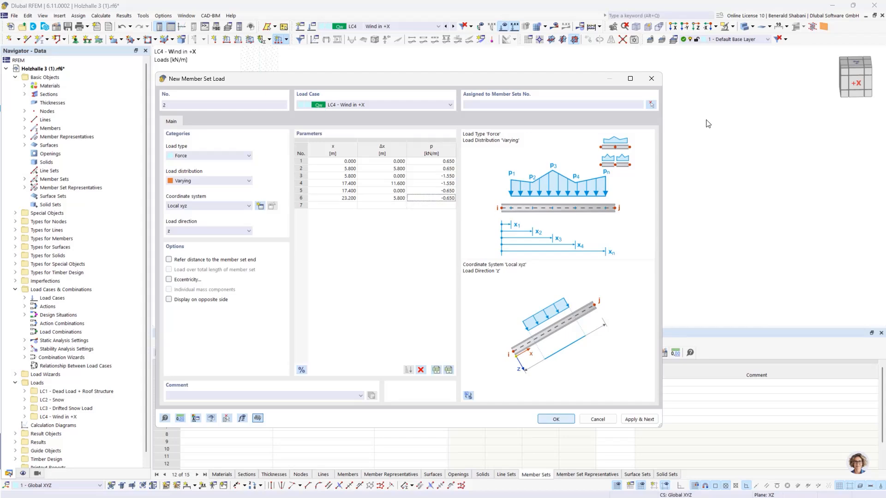
# Assign the halved wind load to the two end arches, member sets 1 and 6, and create it.
pyautogui.click(650, 105)
pyautogui.moveTo(226, 108); pyautogui.dragTo(286, 282)
pyautogui.moveTo(571, 93); pyautogui.dragTo(667, 295)
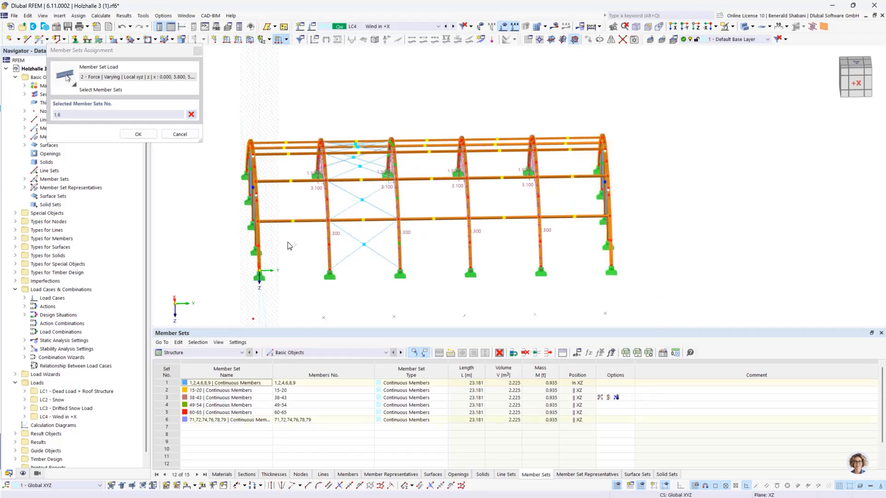
pyautogui.click(137, 134)
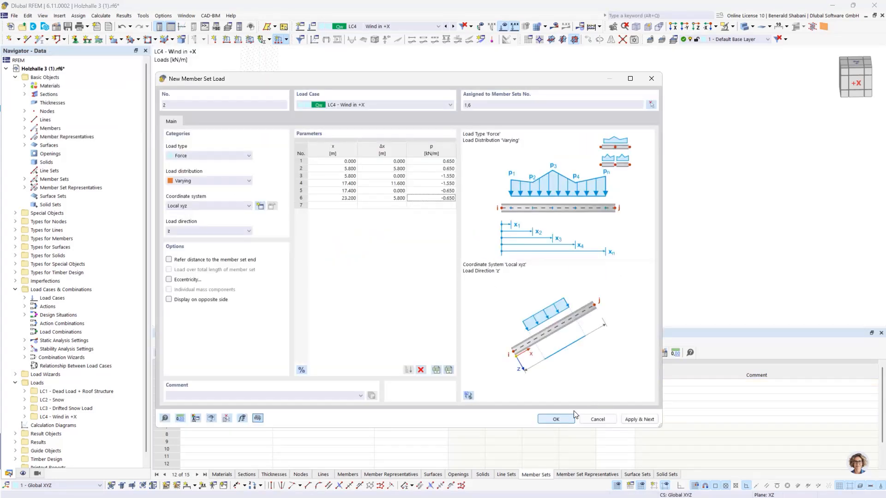
pyautogui.click(562, 419)
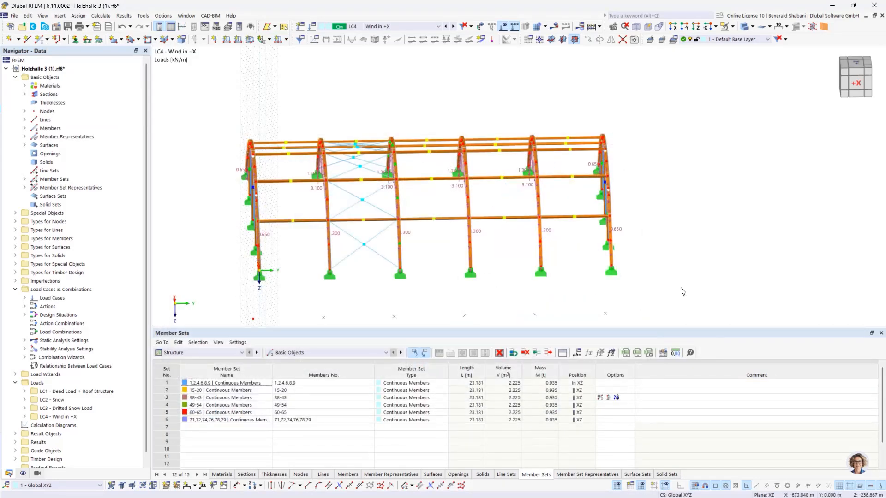
# Start a new uniform surface load in LC4 with magnitude 0.52 kN/m² and direction global Y on true area (YA).
pyautogui.keyDown('ctrl'); pyautogui.moveTo(681, 288); pyautogui.dragTo(760, 279, button='middle'); pyautogui.keyUp('ctrl')
pyautogui.scroll(-1, 52, 283)
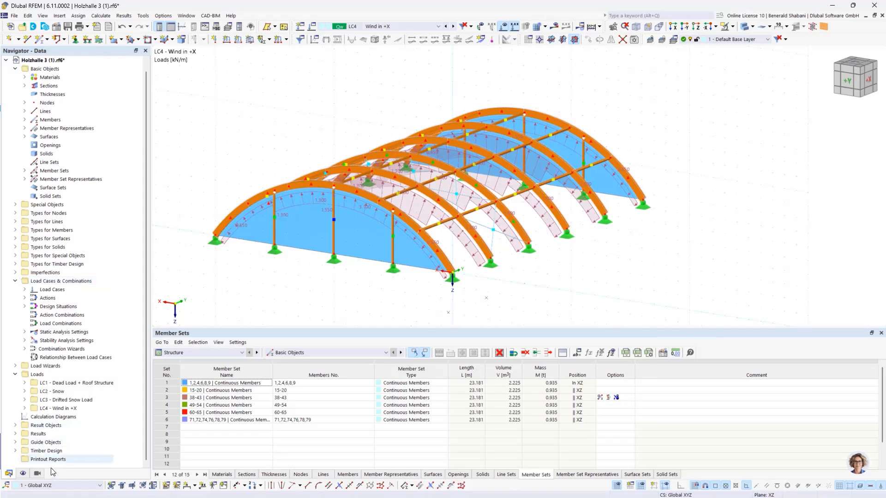
pyautogui.keyDown('ctrl'); pyautogui.moveTo(657, 304); pyautogui.dragTo(678, 315, button='middle'); pyautogui.keyUp('ctrl')
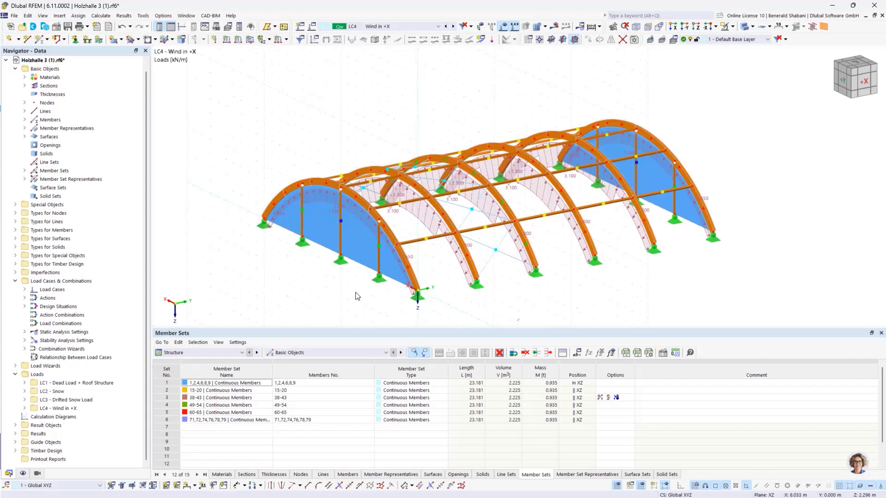
pyautogui.click(249, 39)
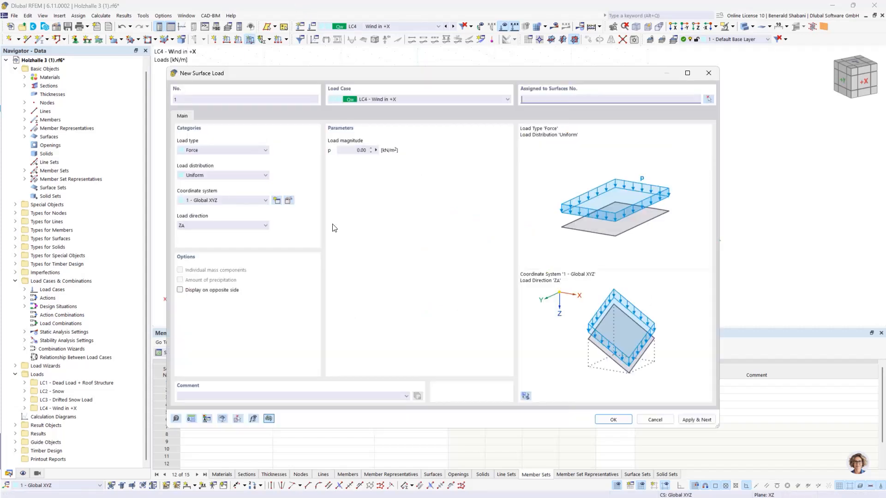
pyautogui.click(360, 150)
pyautogui.click(184, 225)
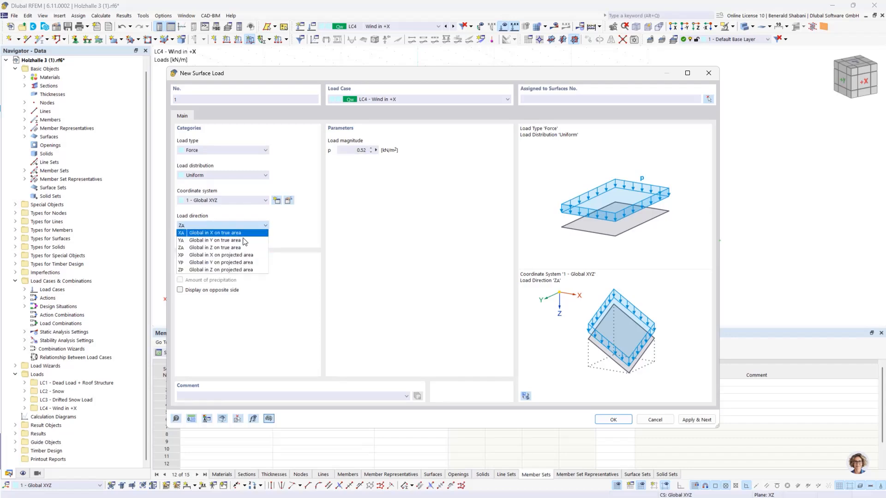
pyautogui.click(220, 242)
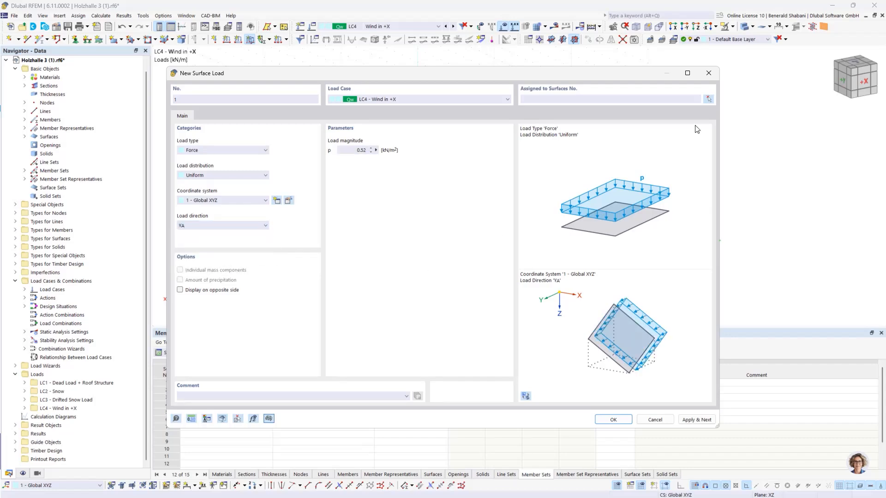
# Assign the surface wind load to both gable surfaces, 2 and 3, and create it.
pyautogui.click(707, 100)
pyautogui.click(360, 253)
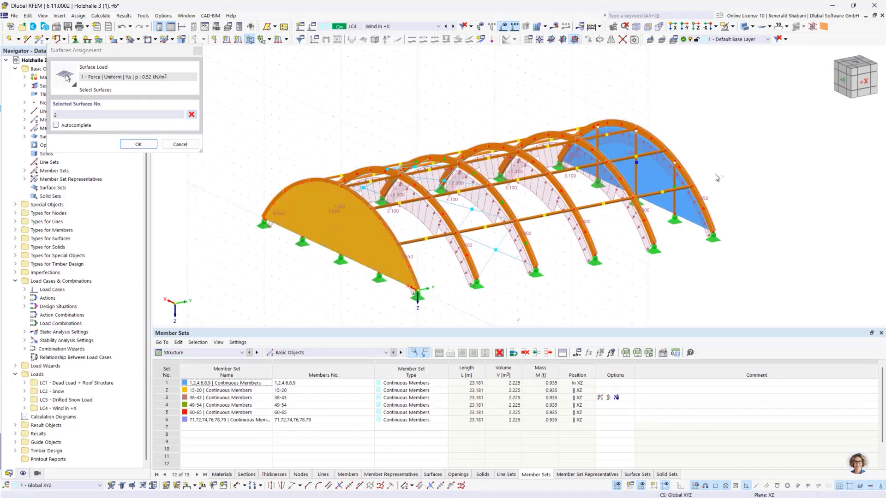
pyautogui.click(674, 233)
pyautogui.click(139, 144)
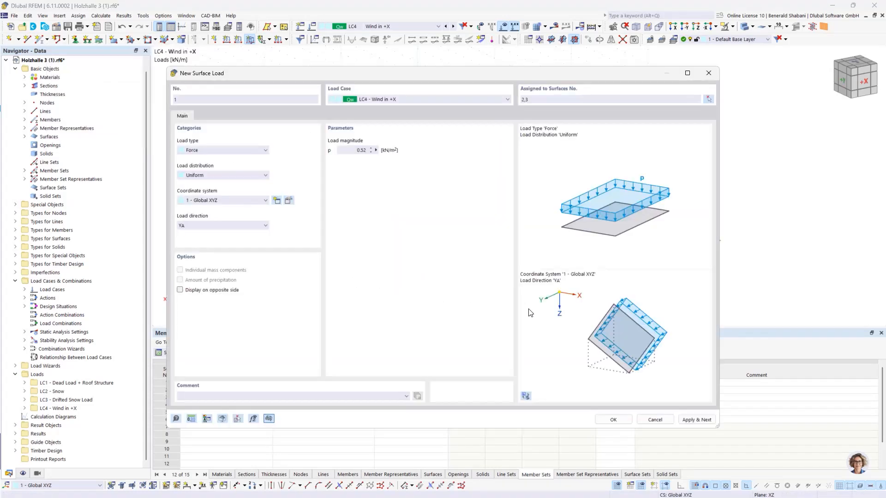
pyautogui.click(613, 420)
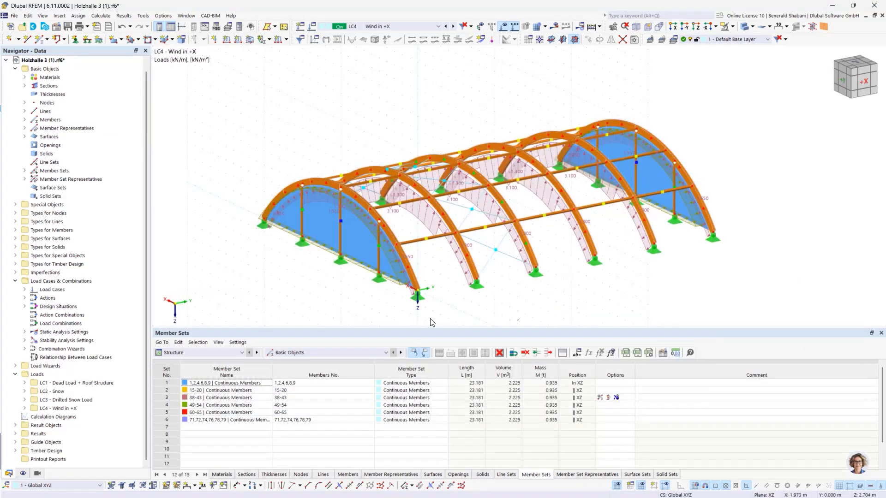
# Reverse the wind load on gable surface 2 at the origin end by setting its magnitude to -0.52 kN/m².
pyautogui.keyDown('ctrl'); pyautogui.moveTo(571, 254); pyautogui.dragTo(590, 256, button='middle'); pyautogui.keyUp('ctrl')
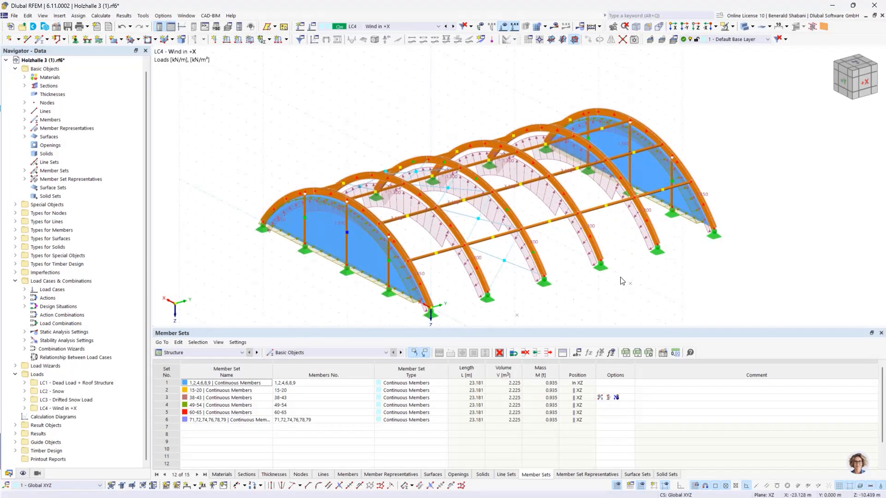
pyautogui.moveTo(649, 284); pyautogui.dragTo(652, 246, button='middle')
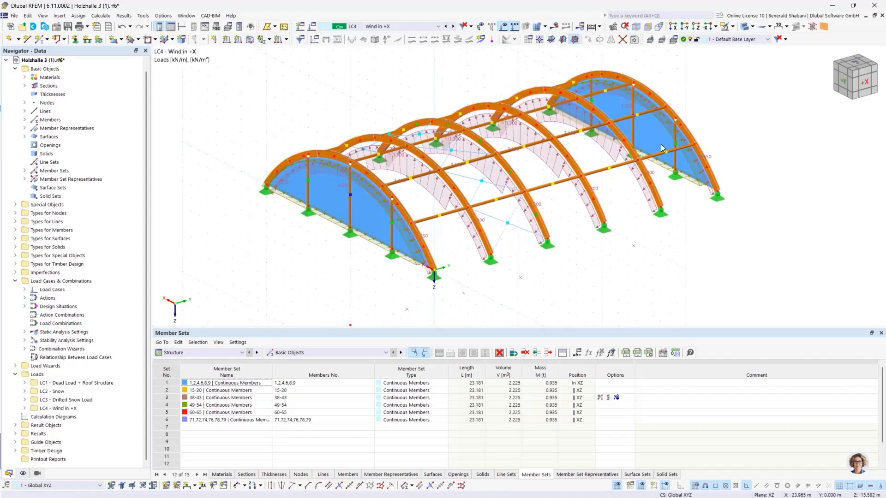
pyautogui.keyDown('ctrl'); pyautogui.moveTo(551, 274); pyautogui.dragTo(497, 262, button='middle'); pyautogui.keyUp('ctrl')
pyautogui.scroll(-1, 498, 262)
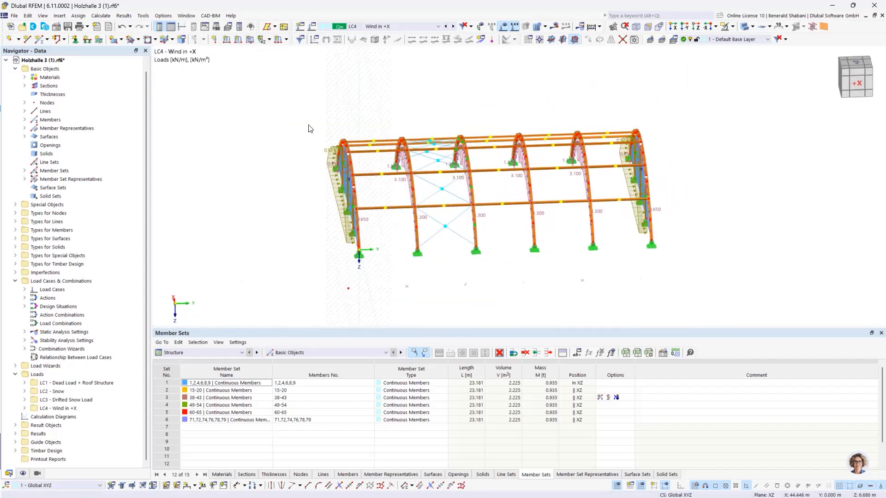
pyautogui.scroll(3, 309, 128)
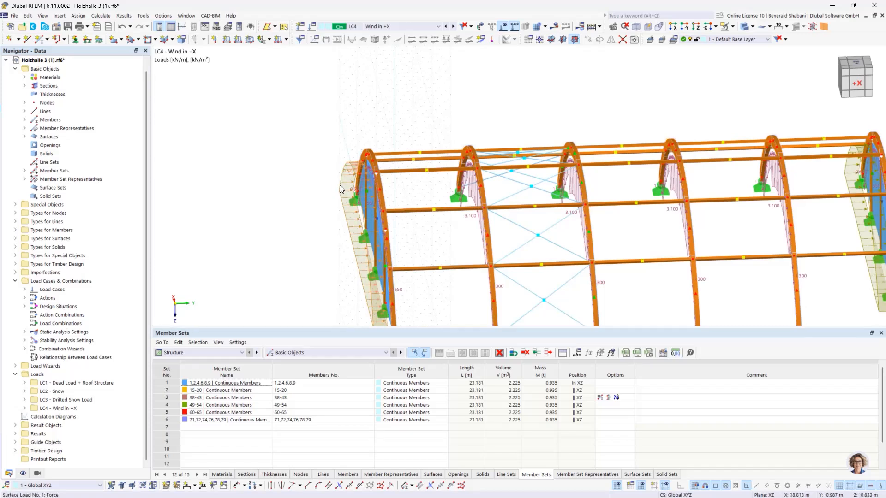
pyautogui.doubleClick(340, 185)
pyautogui.click(358, 150)
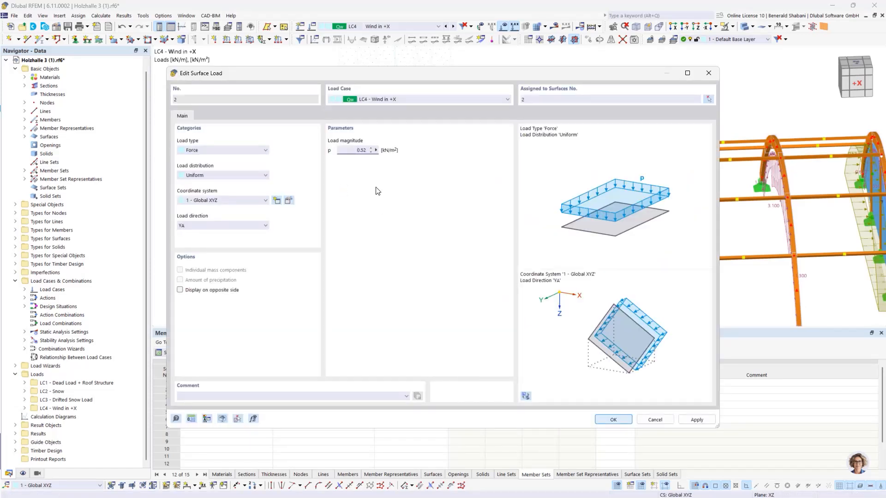
pyautogui.write('-')
pyautogui.click(613, 420)
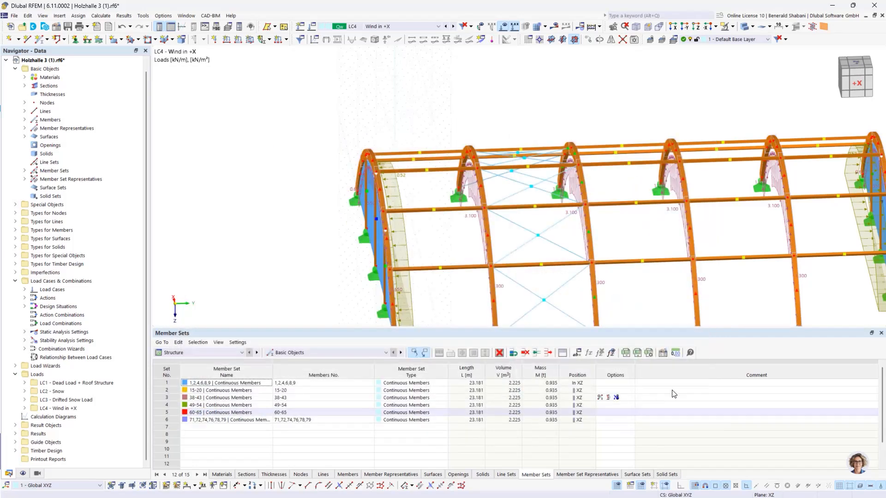
pyautogui.scroll(-1, 649, 286)
pyautogui.scroll(3, 650, 254)
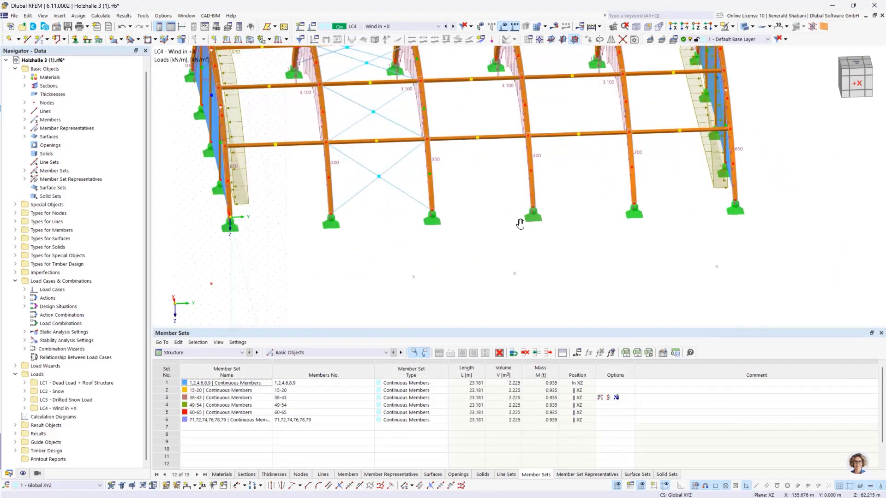
pyautogui.moveTo(527, 222); pyautogui.dragTo(557, 286, button='middle')
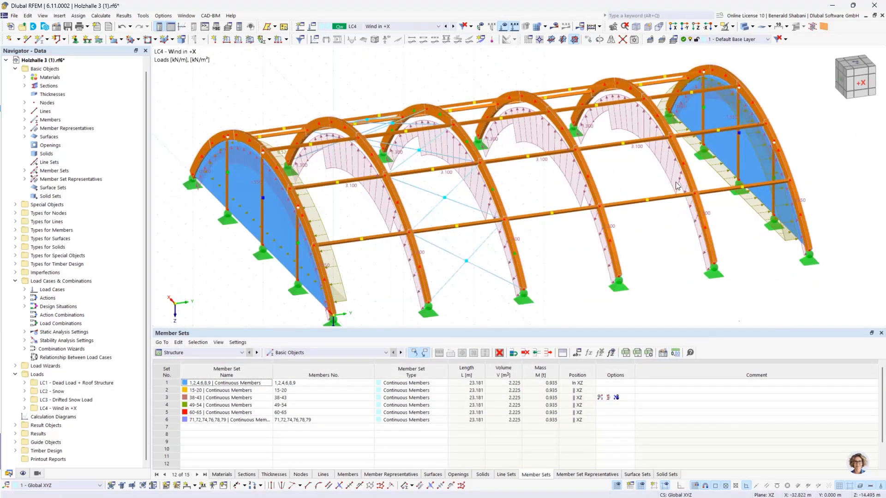
pyautogui.scroll(-1, 734, 244)
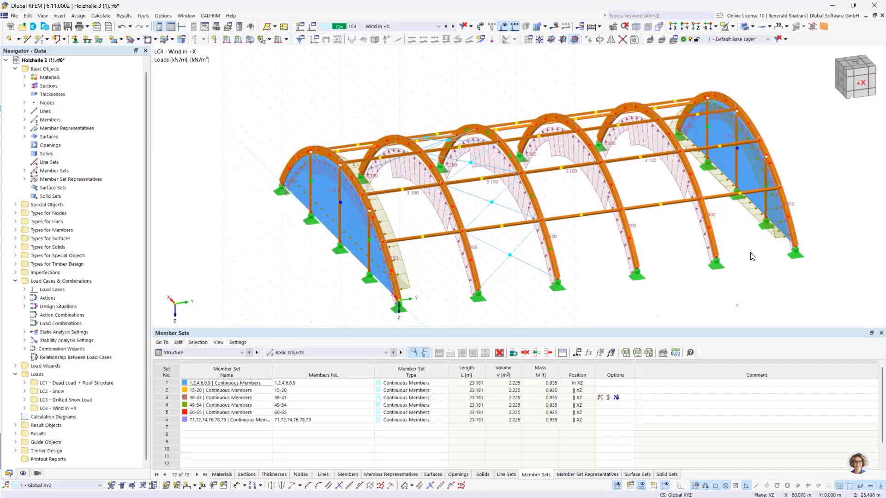
pyautogui.keyDown('ctrl'); pyautogui.moveTo(750, 253); pyautogui.dragTo(739, 253, button='middle'); pyautogui.keyUp('ctrl')
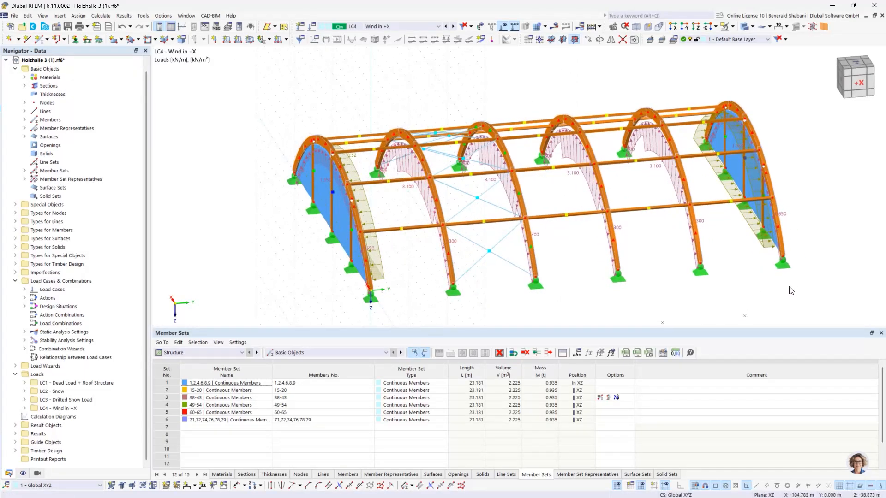
pyautogui.keyDown('ctrl'); pyautogui.moveTo(785, 285); pyautogui.dragTo(746, 169, button='middle'); pyautogui.keyUp('ctrl')
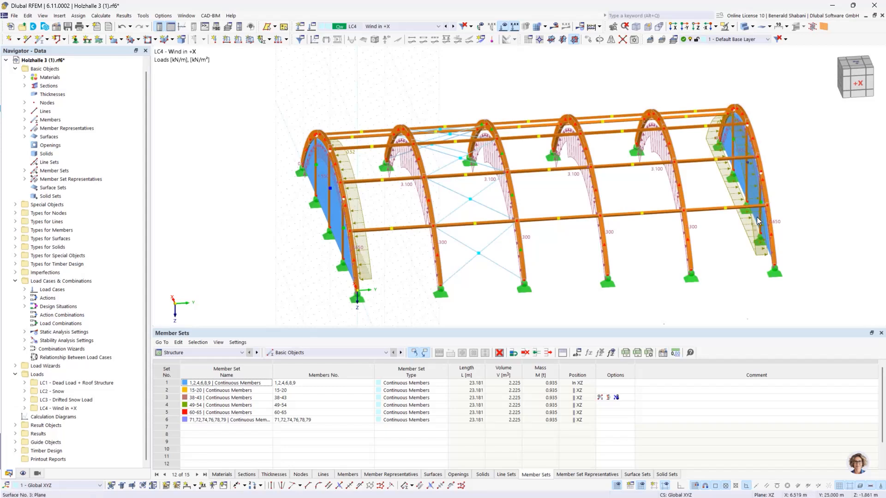
# Turn on the display of loads from distribution surfaces and examine the wind loads passed to the gable members from several angles.
pyautogui.click(23, 474)
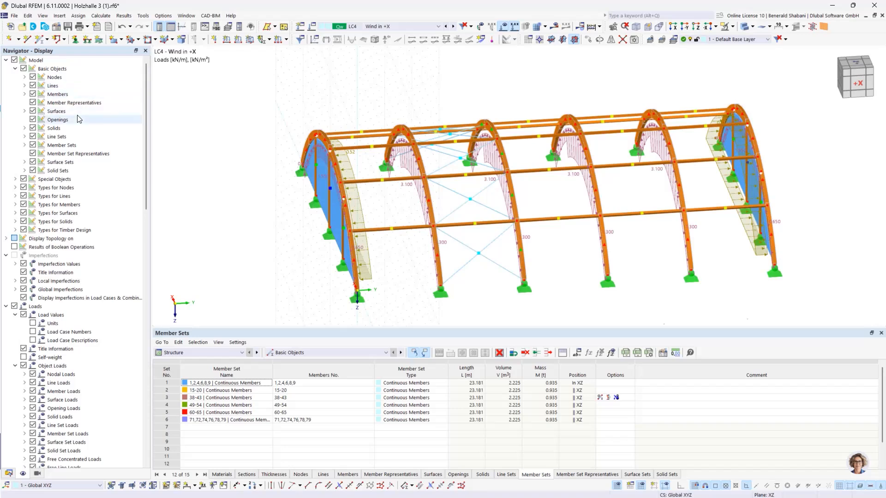
pyautogui.click(24, 111)
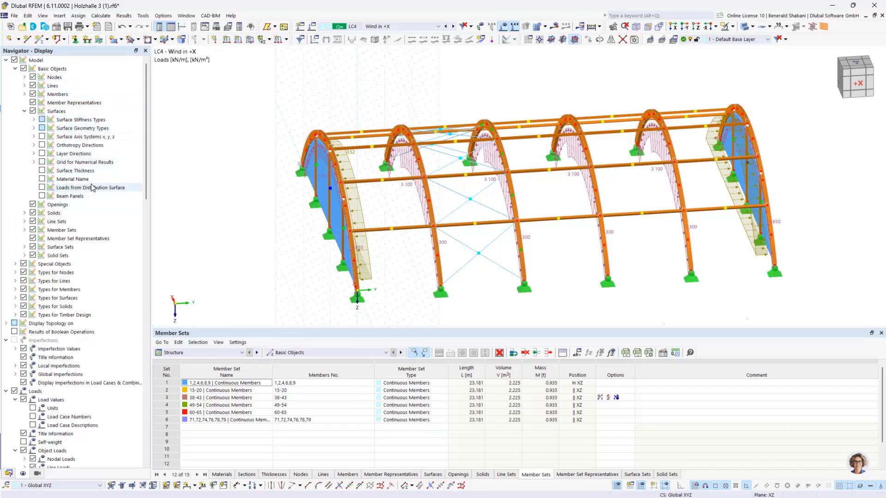
pyautogui.click(42, 187)
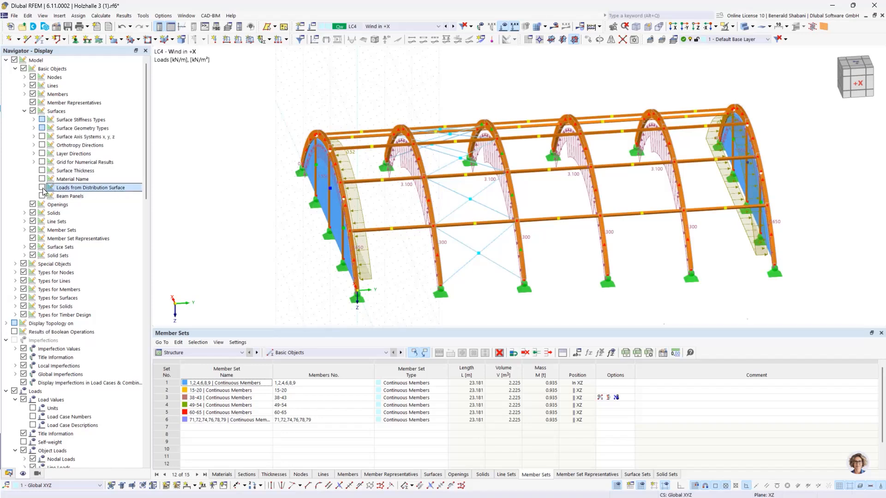
pyautogui.moveTo(411, 282)
pyautogui.keyDown('ctrl'); pyautogui.mouseDown(button='middle')
pyautogui.moveTo(383, 278)
pyautogui.moveTo(386, 249)
pyautogui.moveTo(395, 277)
pyautogui.mouseUp(button='middle'); pyautogui.keyUp('ctrl')
pyautogui.keyDown('ctrl'); pyautogui.moveTo(749, 251); pyautogui.dragTo(717, 260, button='middle'); pyautogui.keyUp('ctrl')
pyautogui.moveTo(717, 222); pyautogui.dragTo(675, 256, button='middle')
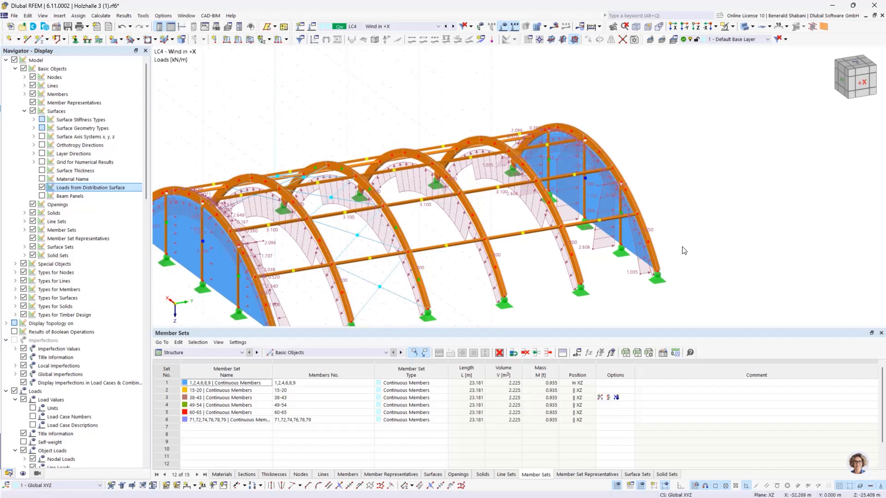
pyautogui.moveTo(683, 239); pyautogui.dragTo(642, 212, button='middle')
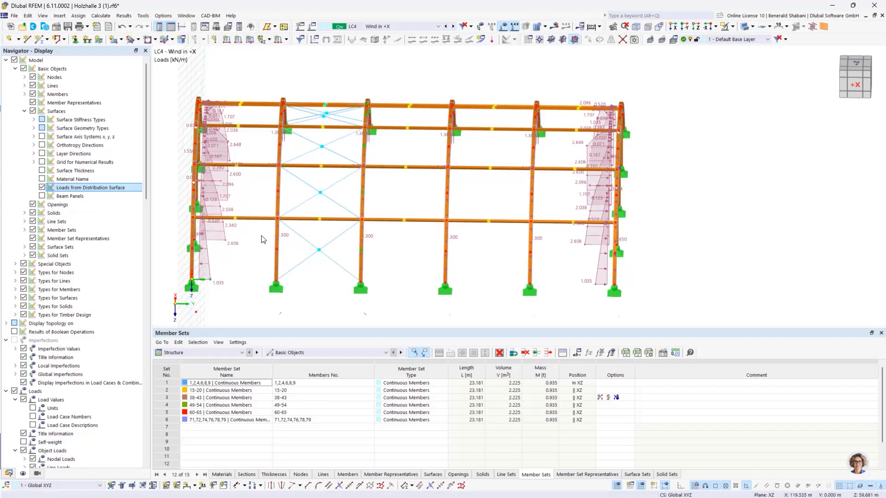
pyautogui.keyDown('ctrl'); pyautogui.moveTo(280, 261); pyautogui.dragTo(294, 258, button='middle'); pyautogui.keyUp('ctrl')
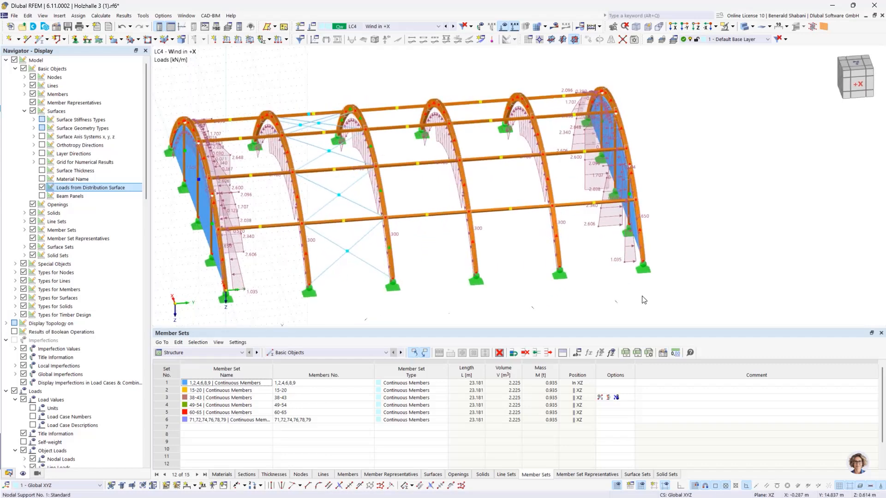
pyautogui.keyDown('ctrl'); pyautogui.moveTo(644, 300); pyautogui.dragTo(703, 298, button='middle'); pyautogui.keyUp('ctrl')
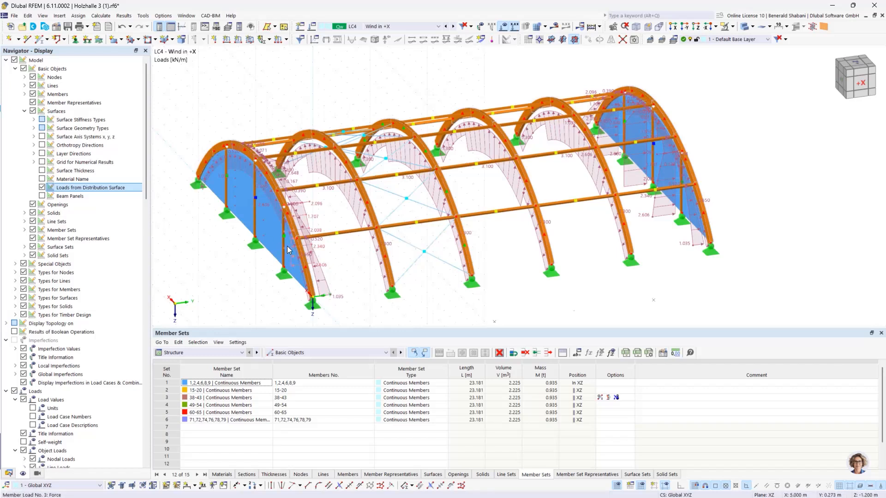
# Turn off the display of loads from distribution surfaces to return to the surface load view.
pyautogui.moveTo(287, 250)
pyautogui.click(42, 187)
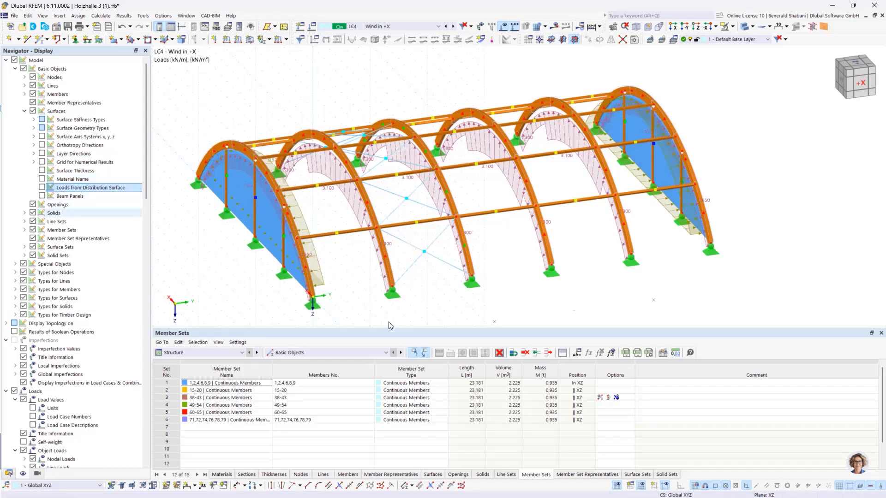
pyautogui.moveTo(461, 299); pyautogui.dragTo(463, 293, button='middle')
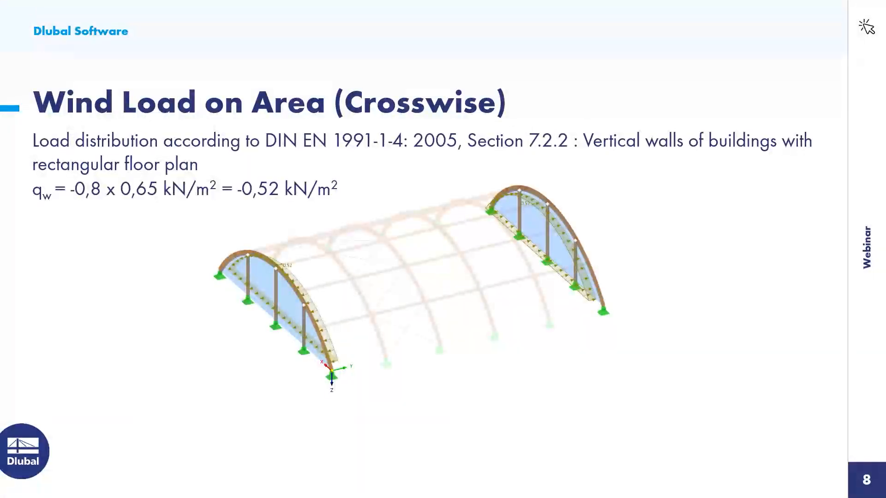
pyautogui.press('Right')
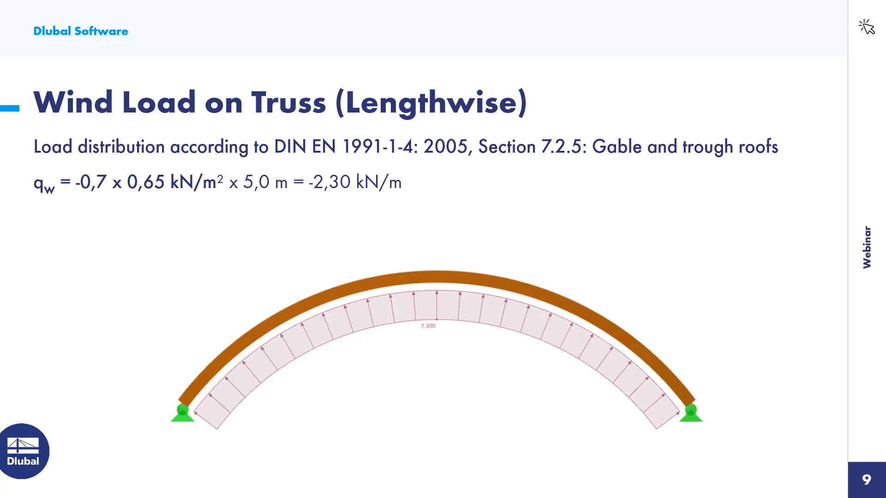
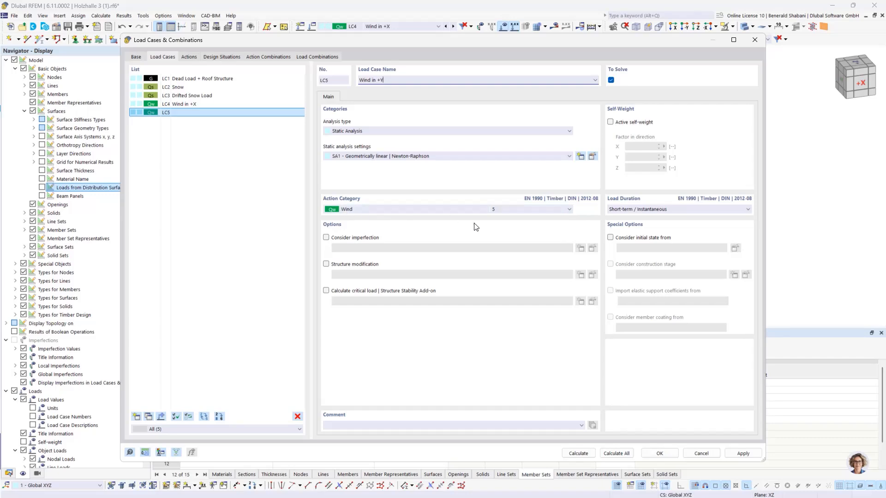
# Create load case LC5 "Wind in +Y" with the Wind action category.
pyautogui.click(660, 454)
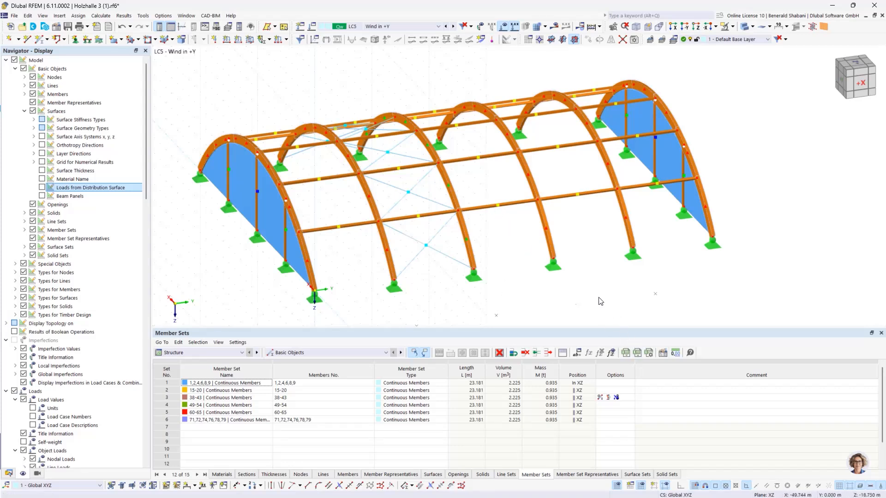
pyautogui.click(221, 474)
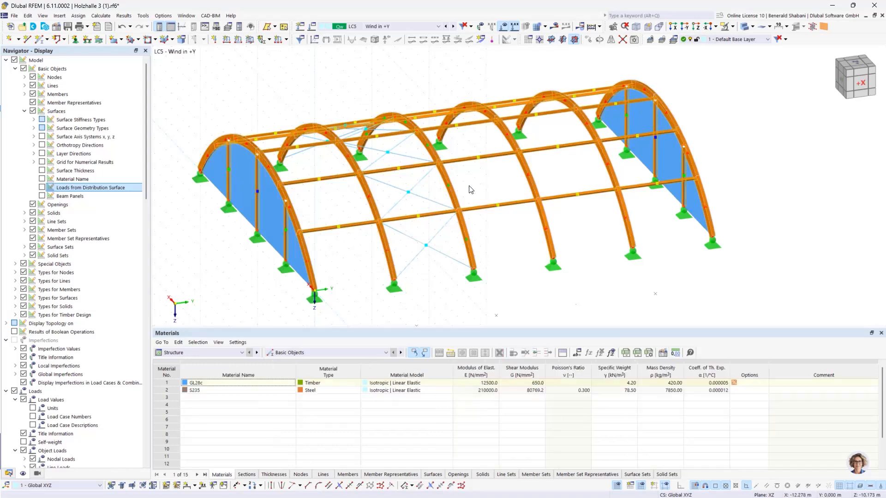
# Start a new uniform member set load in LC5 with magnitude -2.3 kN/m in local z direction.
pyautogui.click(286, 40)
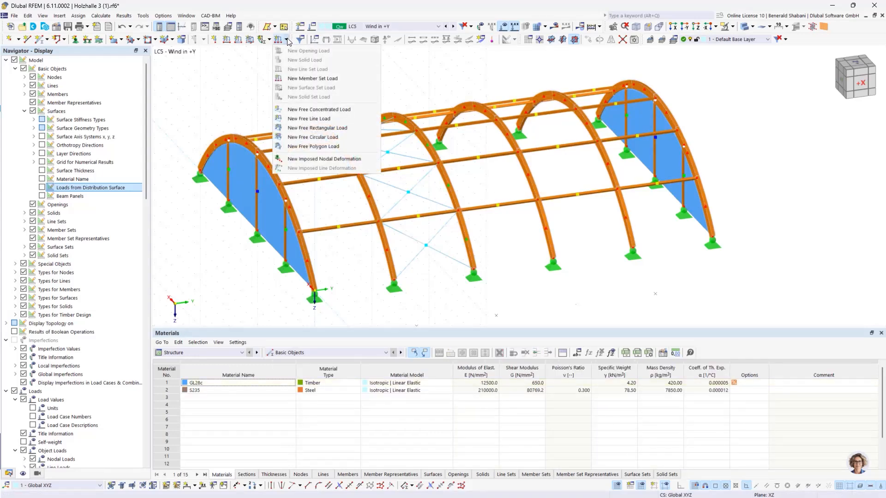
pyautogui.click(326, 81)
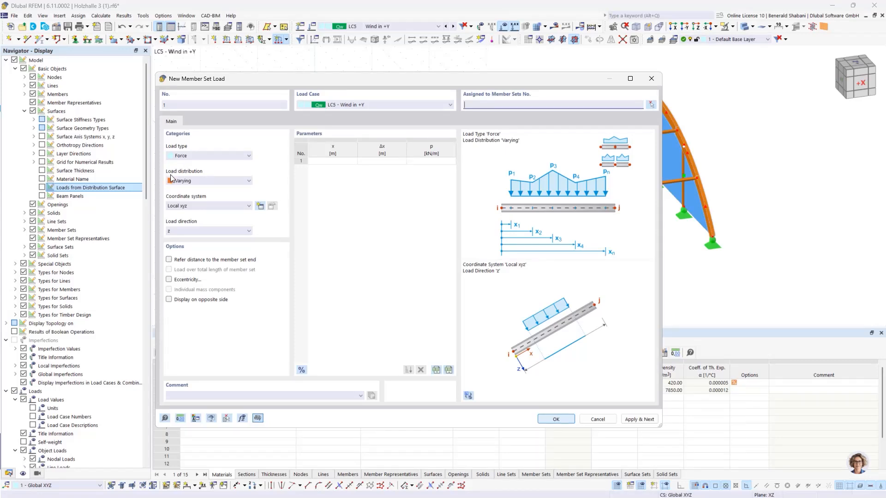
pyautogui.click(213, 182)
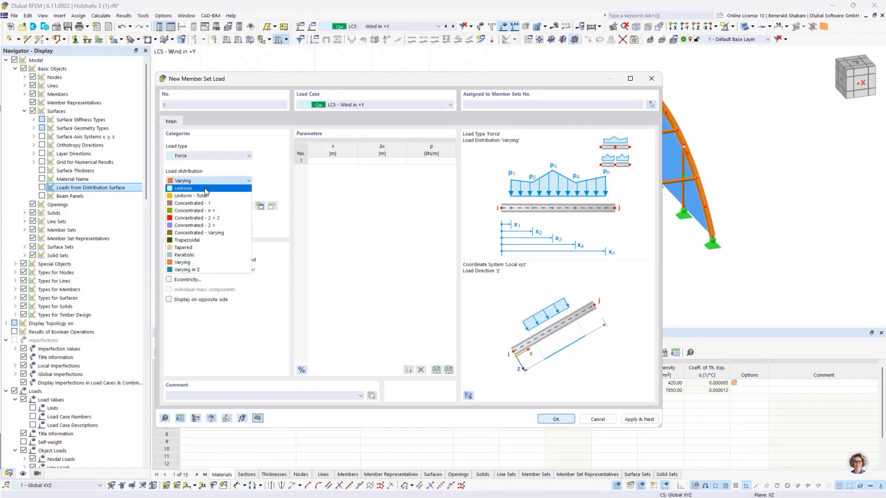
pyautogui.click(205, 189)
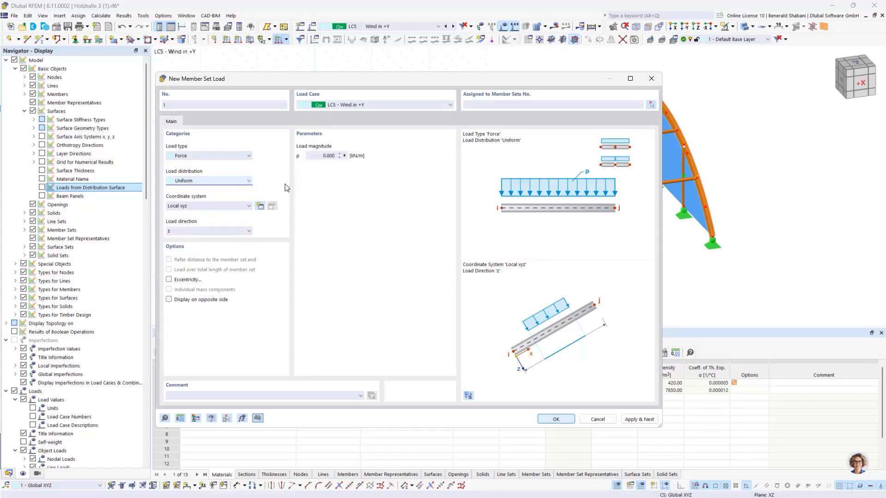
pyautogui.doubleClick(324, 155)
pyautogui.press('BackSpace')
# Assign the wind load to the four inner arches, member sets 2 to 5, and create it.
pyautogui.click(650, 104)
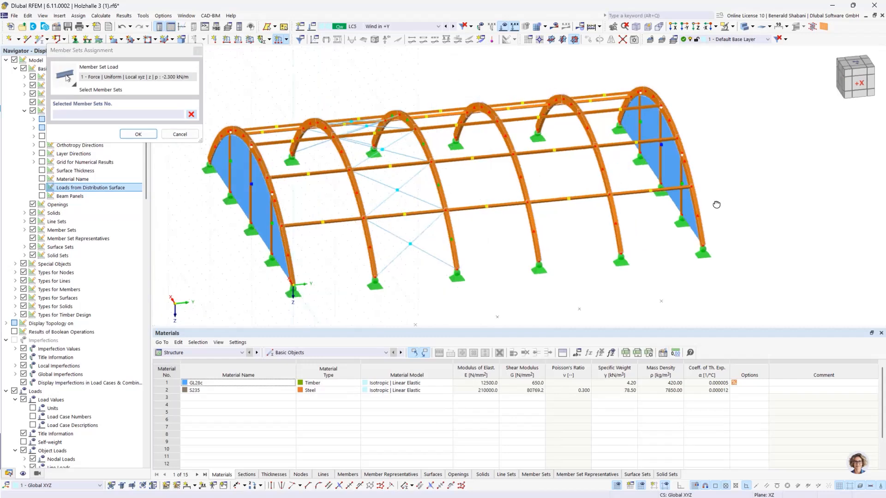
pyautogui.moveTo(307, 63); pyautogui.dragTo(607, 300)
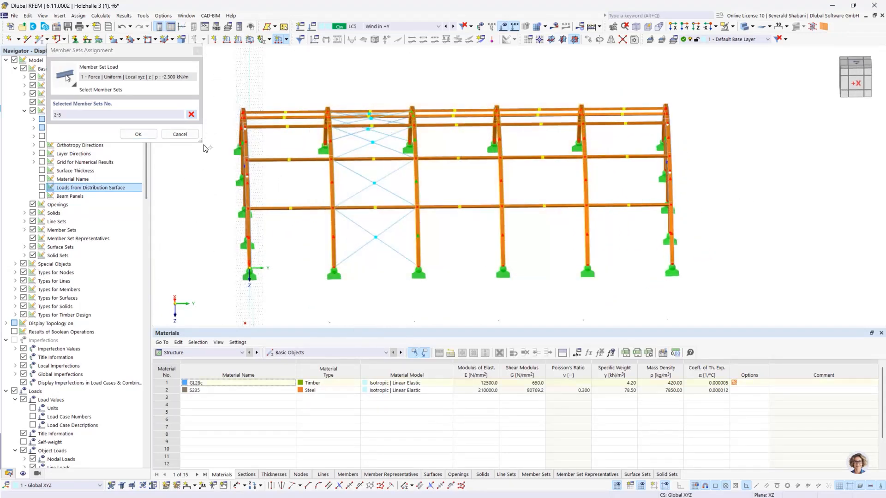
pyautogui.click(138, 134)
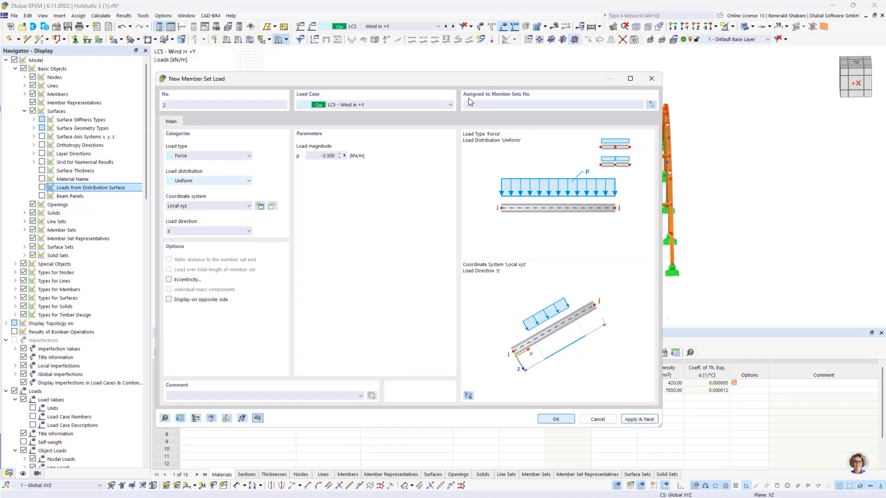
# Set the magnitude of the second uniform member set load in LC5 to -1.15 kN/m.
pyautogui.moveTo(445, 87); pyautogui.dragTo(572, 188)
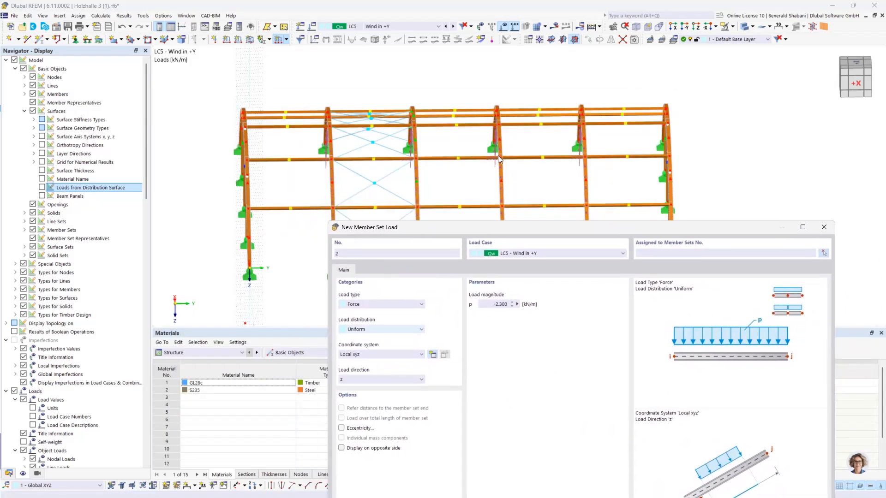
pyautogui.moveTo(609, 226); pyautogui.dragTo(456, 73)
pyautogui.moveTo(330, 153); pyautogui.dragTo(368, 155)
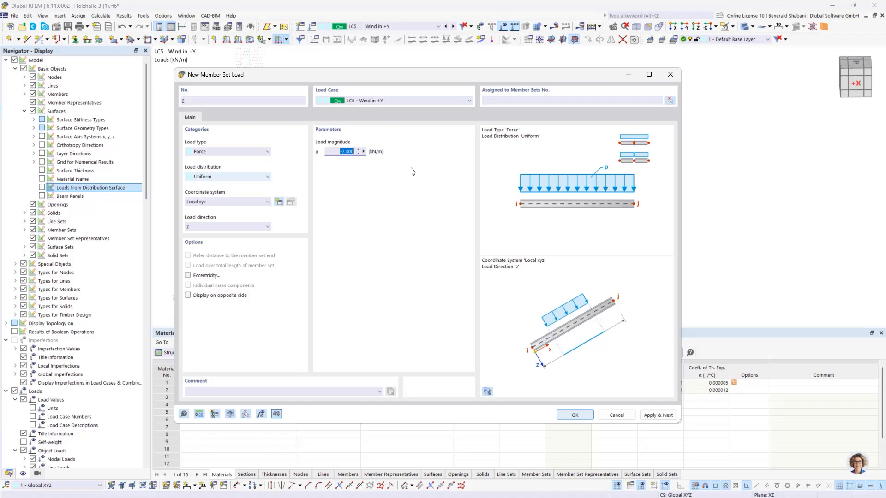
pyautogui.press('BackSpace')
# Assign the -1.15 kN/m wind load to the two end arches, member sets 1 and 6, and create it.
pyautogui.click(669, 100)
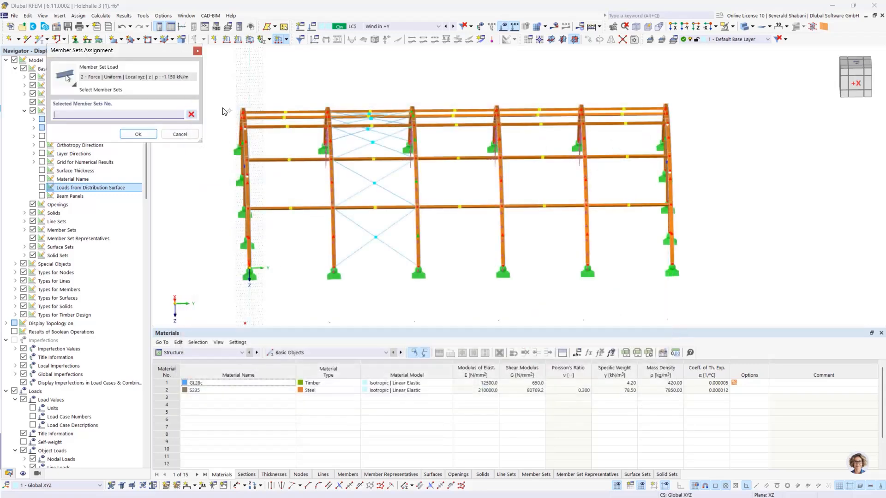
pyautogui.moveTo(275, 202); pyautogui.dragTo(292, 300)
pyautogui.moveTo(634, 77); pyautogui.dragTo(751, 310)
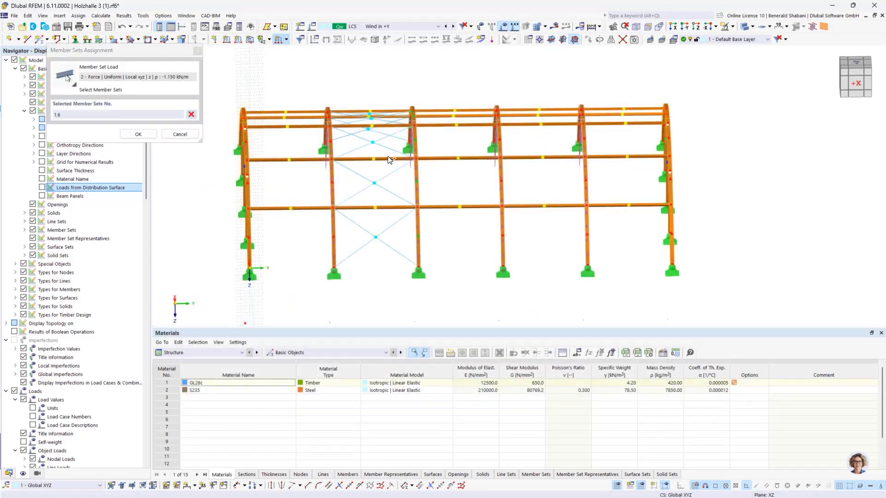
pyautogui.click(138, 134)
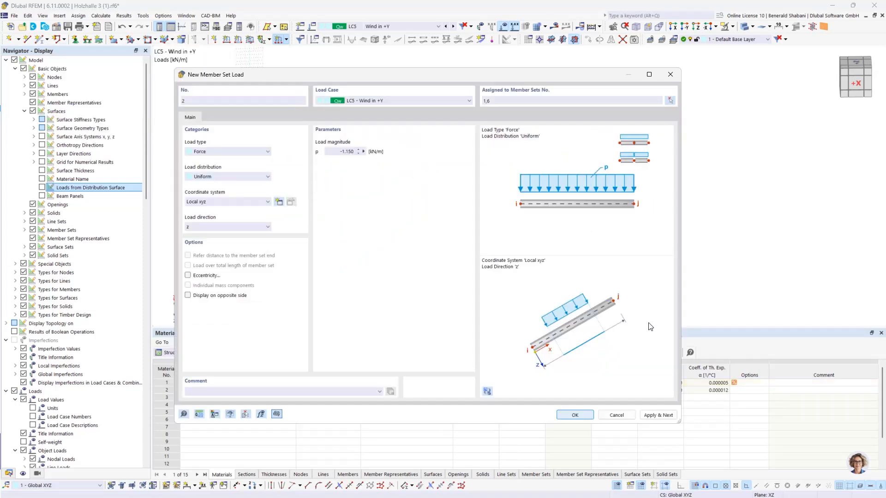
pyautogui.click(575, 414)
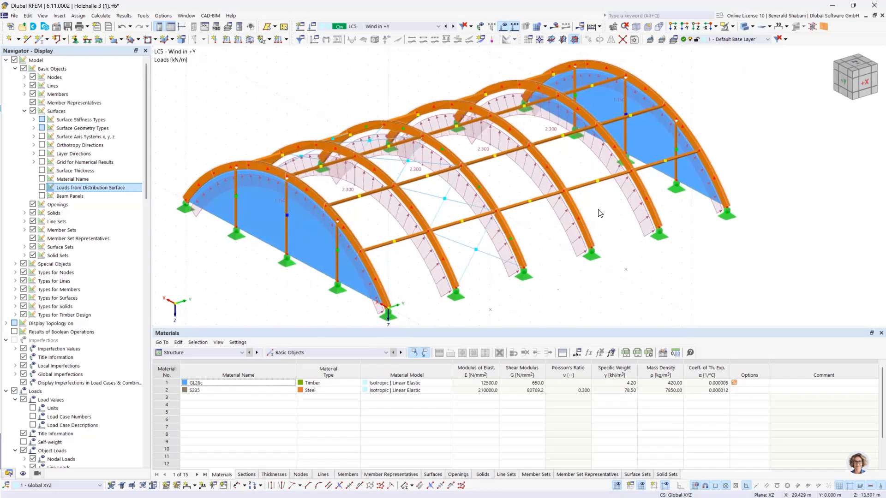
# Open the wind load on member set 4 to check its settings and close it.
pyautogui.doubleClick(528, 175)
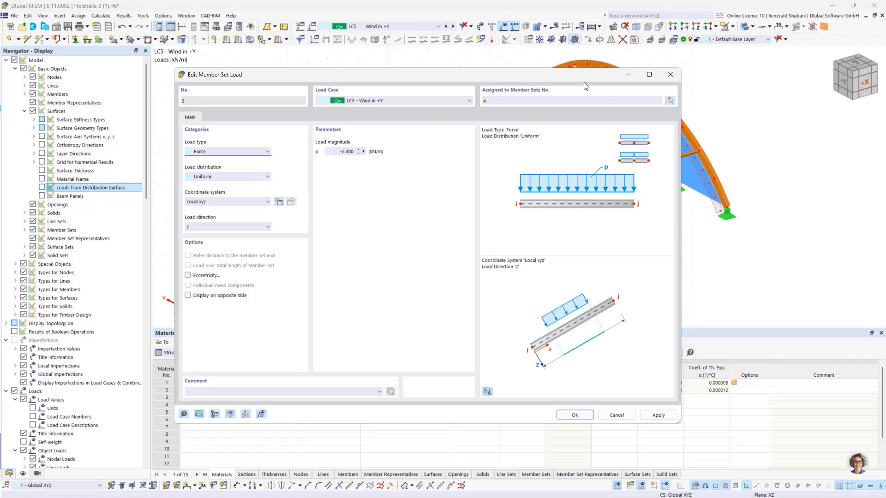
pyautogui.click(670, 74)
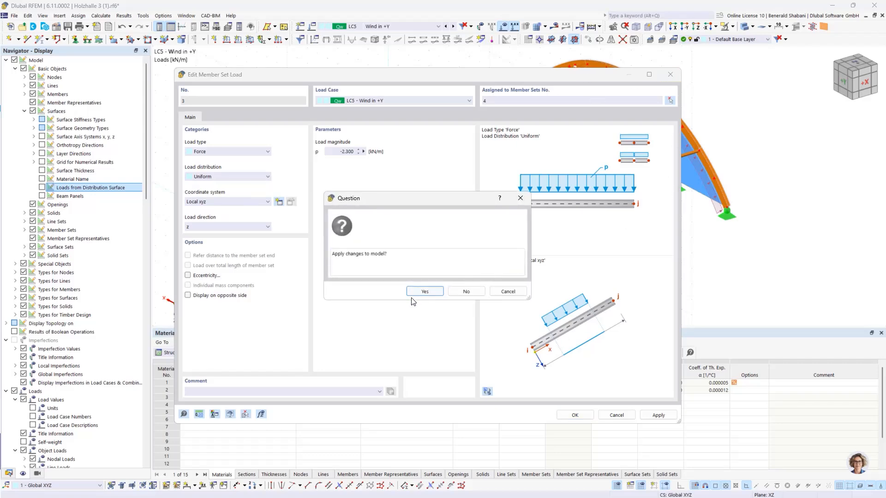
pyautogui.click(423, 292)
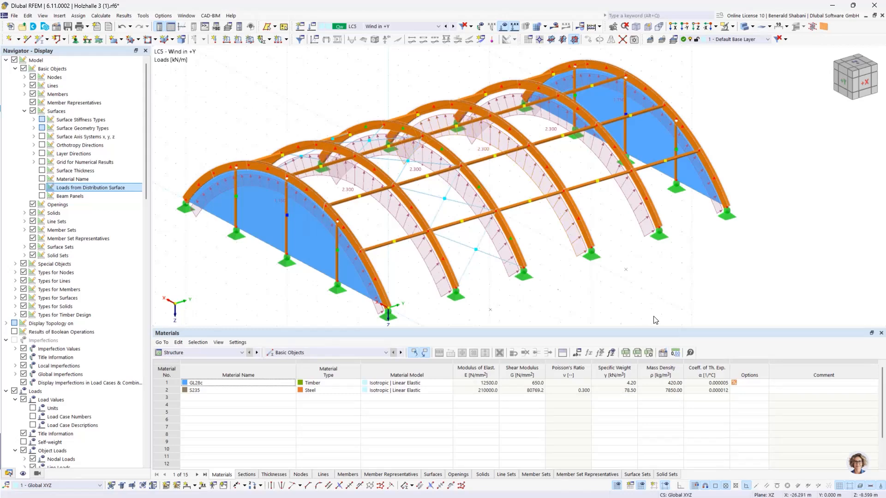
# Start a new uniform surface load in LC5 with magnitude 0.46 kN/m² and direction global Y on true area (YA).
pyautogui.keyDown('ctrl'); pyautogui.moveTo(686, 273); pyautogui.dragTo(630, 266, button='middle'); pyautogui.keyUp('ctrl')
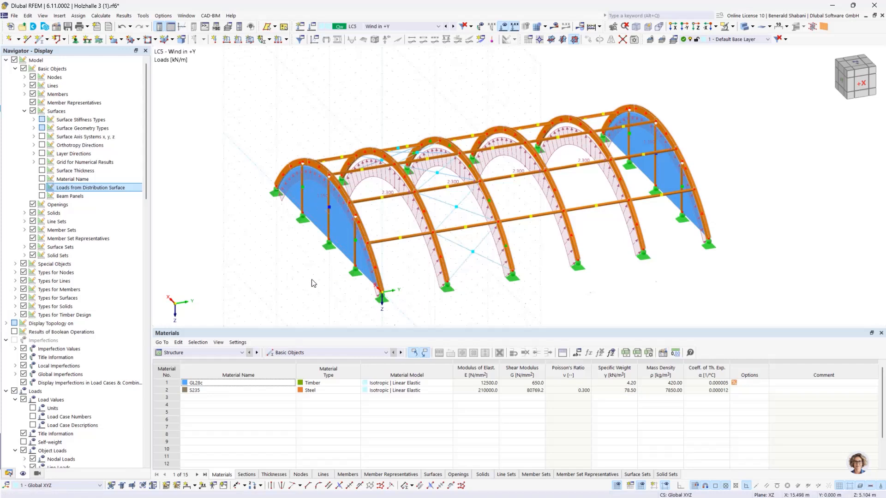
pyautogui.click(249, 40)
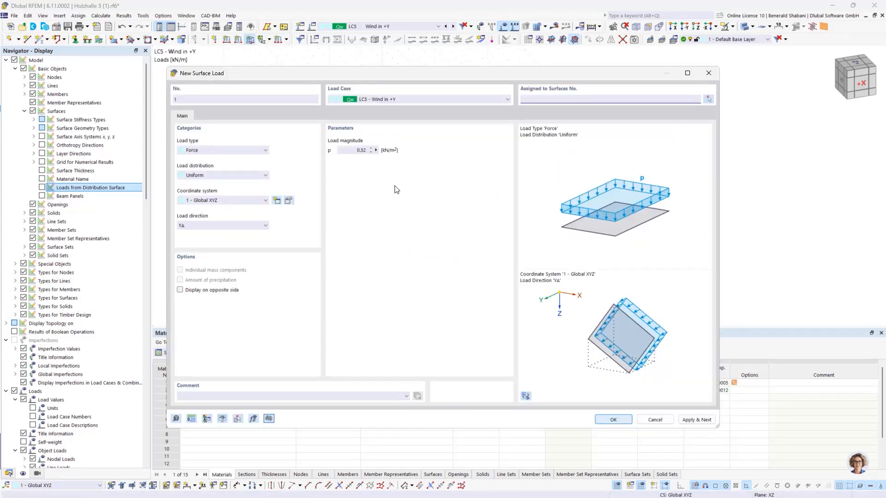
pyautogui.click(362, 150)
pyautogui.click(247, 227)
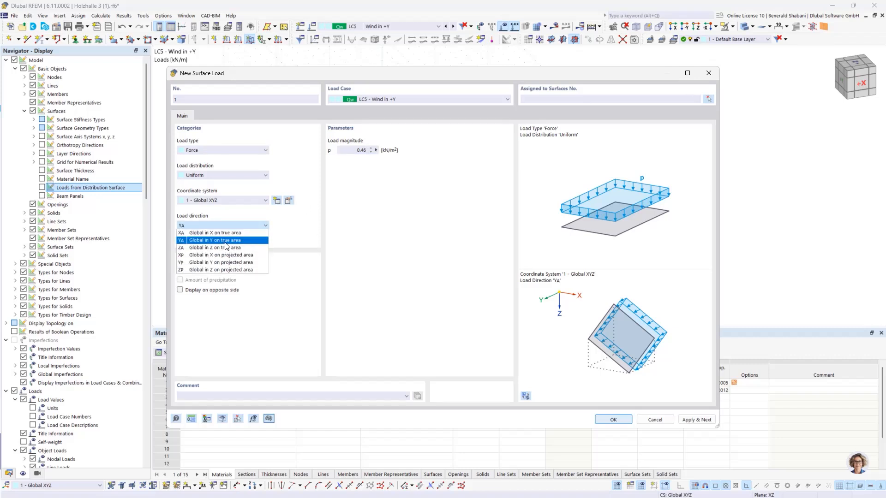
pyautogui.click(225, 241)
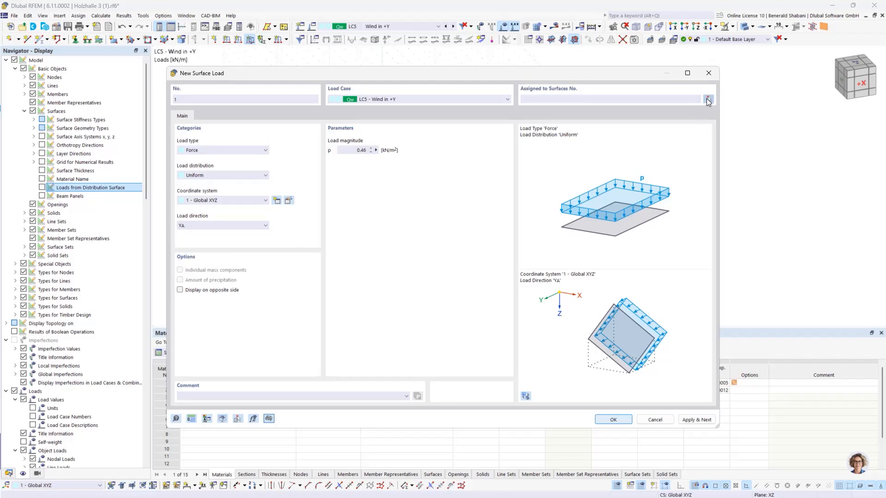
# Assign the 0.46 kN/m² wind load to gable surface 2 at the origin end and create it.
pyautogui.click(708, 100)
pyautogui.click(320, 215)
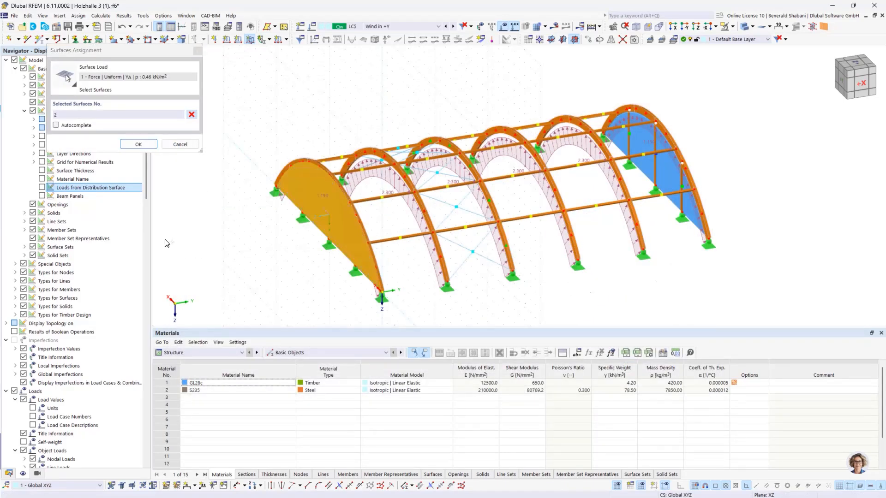
pyautogui.click(139, 145)
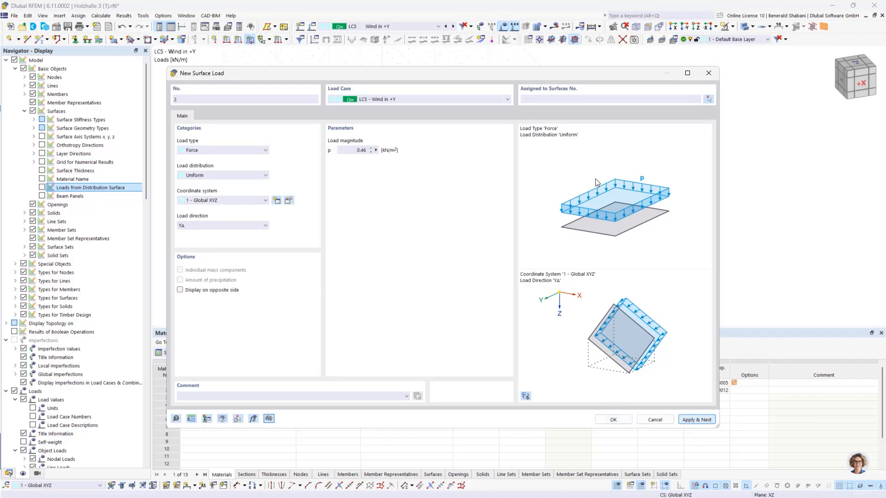
# Create a 0.20 kN/m² surface load in LC5, direction YA, on gable surface 3 at the far end of the hall.
pyautogui.moveTo(501, 75); pyautogui.dragTo(719, 99)
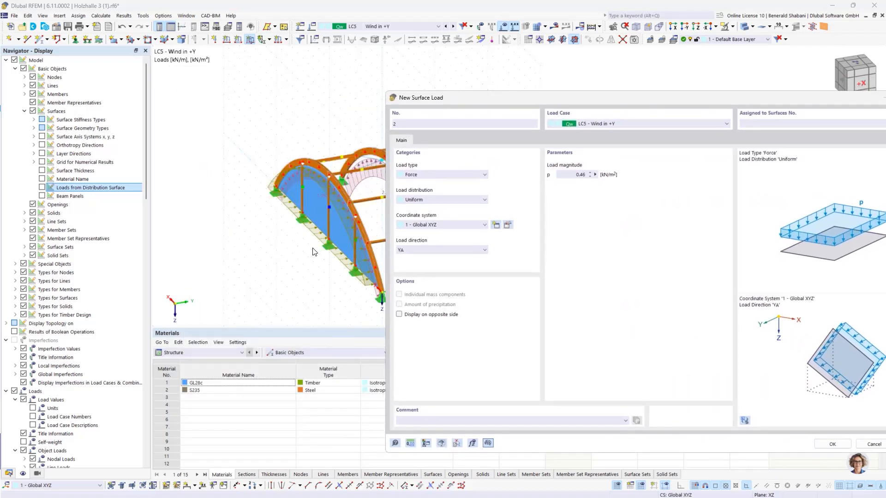
pyautogui.moveTo(532, 99); pyautogui.dragTo(311, 107)
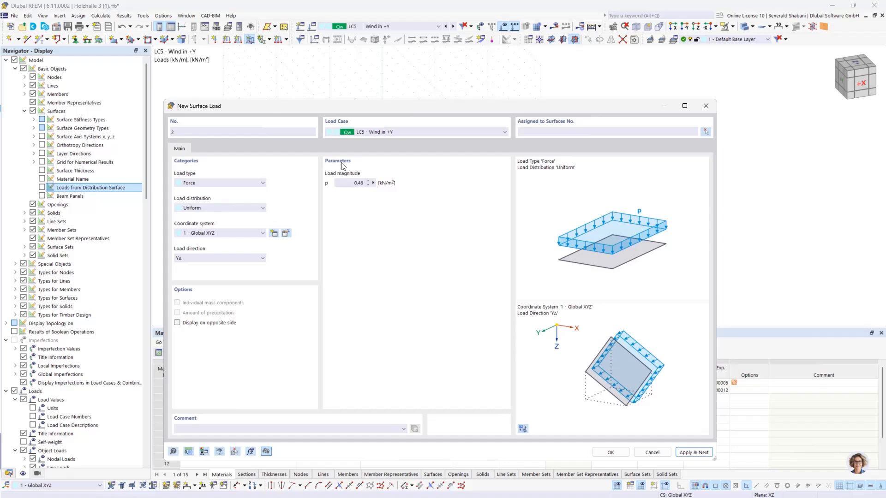
pyautogui.click(363, 184)
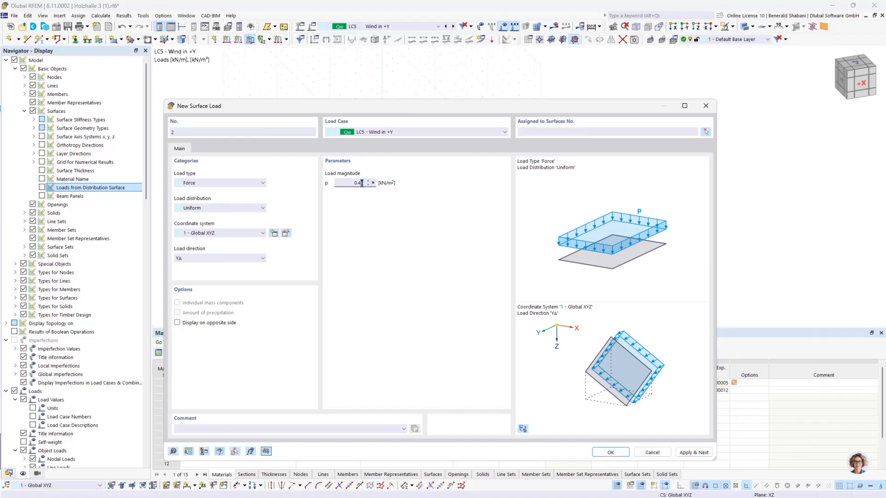
pyautogui.click(387, 195)
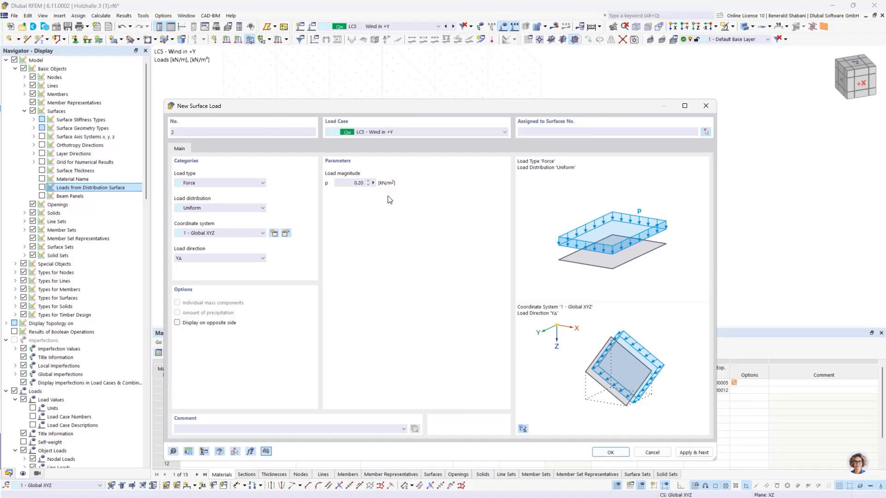
pyautogui.click(705, 132)
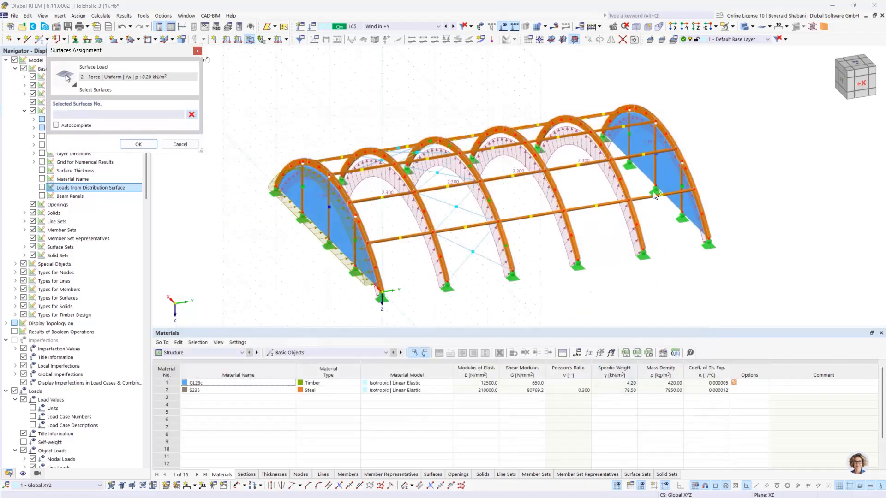
pyautogui.click(659, 184)
pyautogui.click(139, 144)
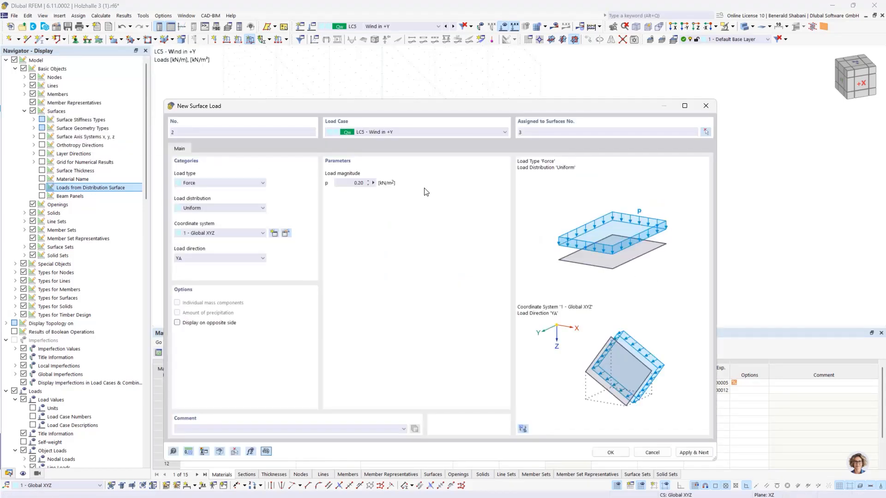
pyautogui.click(610, 453)
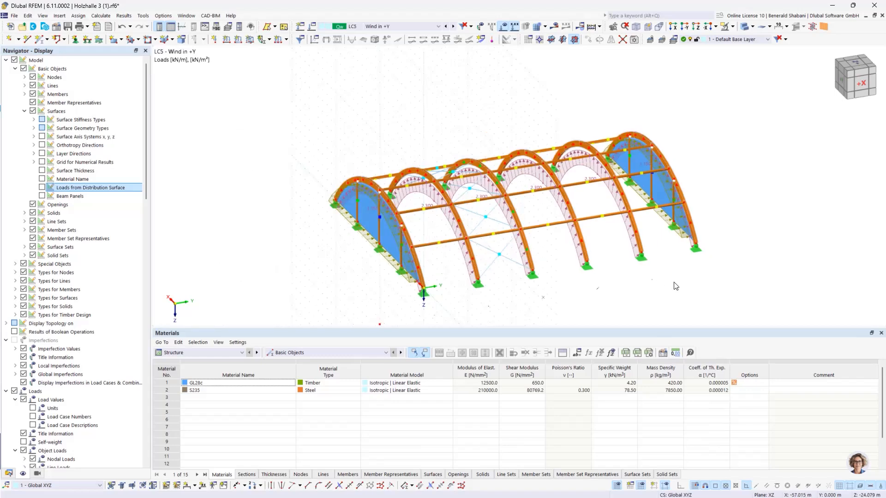
# Create imperfection case IC1 named Imperfections, with type Local Imperfections, assigned to all load combinations without an imperfection case.
pyautogui.keyDown('ctrl'); pyautogui.moveTo(675, 286); pyautogui.dragTo(639, 168, button='middle'); pyautogui.keyUp('ctrl')
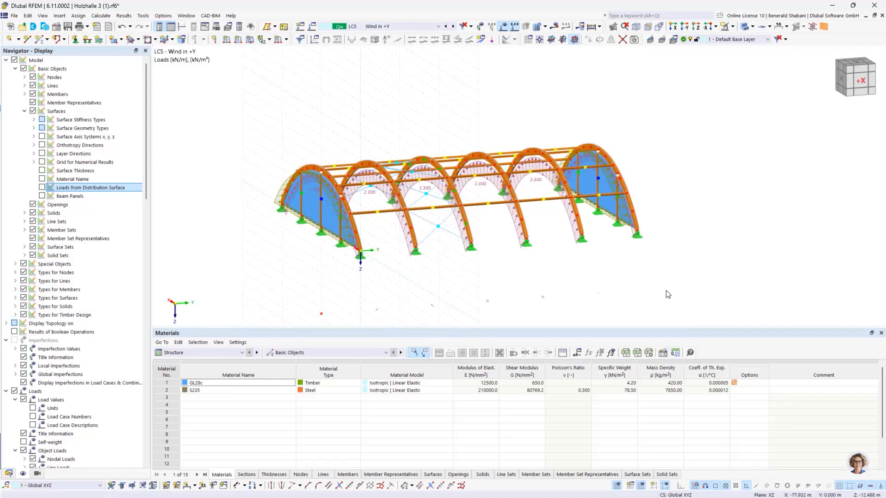
pyautogui.click(9, 474)
pyautogui.scroll(-1, 81, 374)
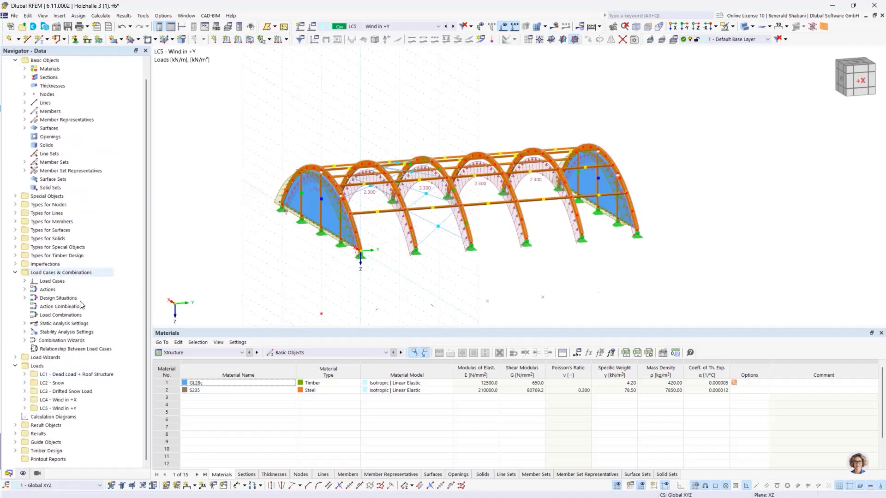
pyautogui.click(15, 264)
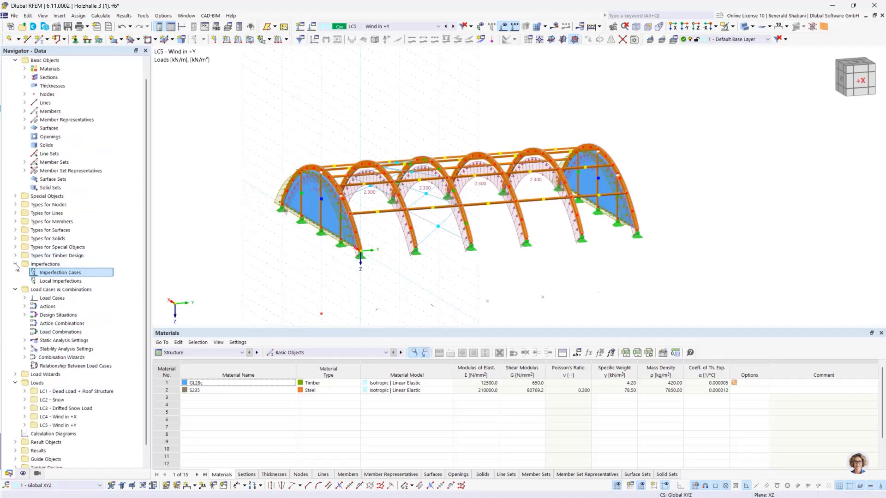
pyautogui.rightClick(68, 274)
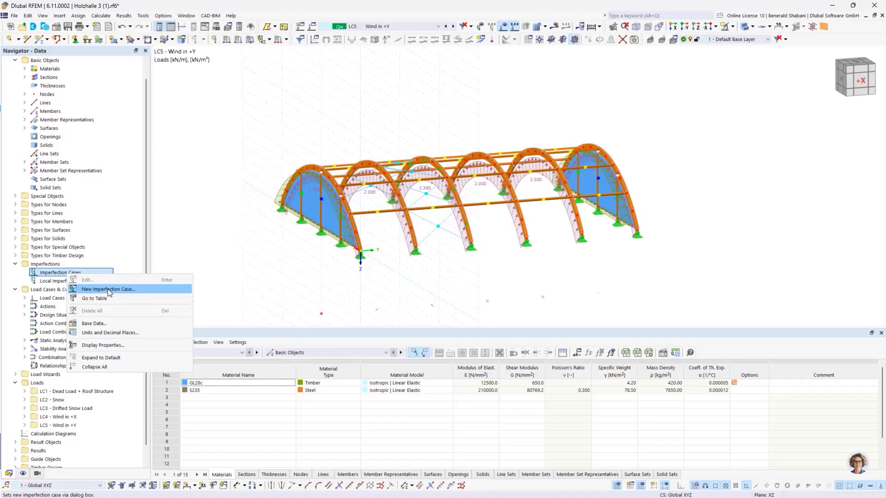
pyautogui.click(107, 289)
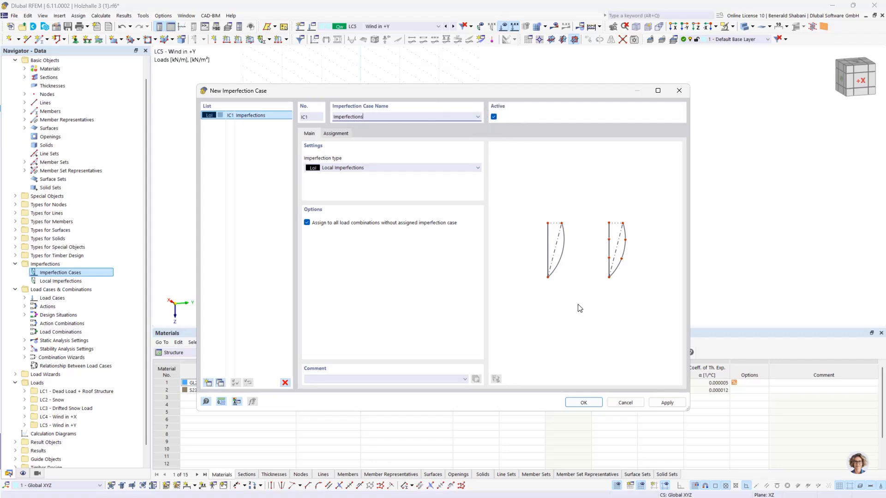
pyautogui.click(583, 401)
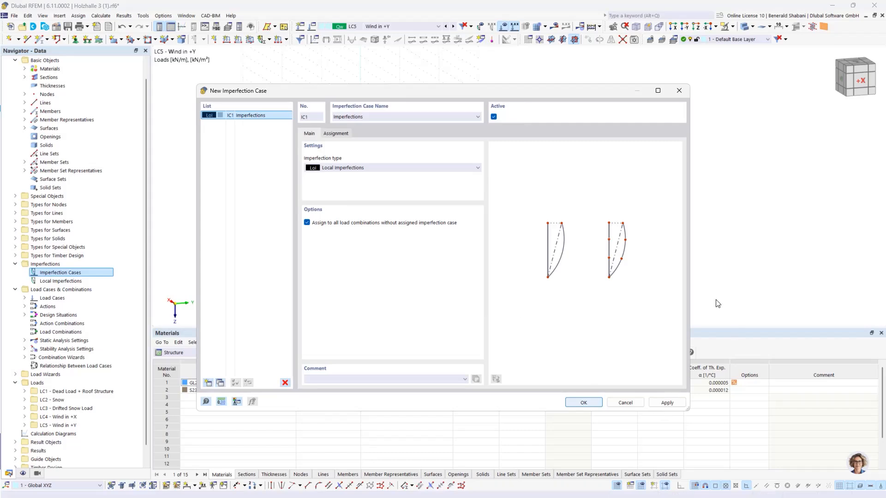
# Start a new member set imperfection in IC1 as a manually defined relative initial bow of 1/400 in local y direction.
pyautogui.keyDown('ctrl'); pyautogui.moveTo(787, 217); pyautogui.dragTo(757, 219, button='middle'); pyautogui.keyUp('ctrl')
pyautogui.click(270, 40)
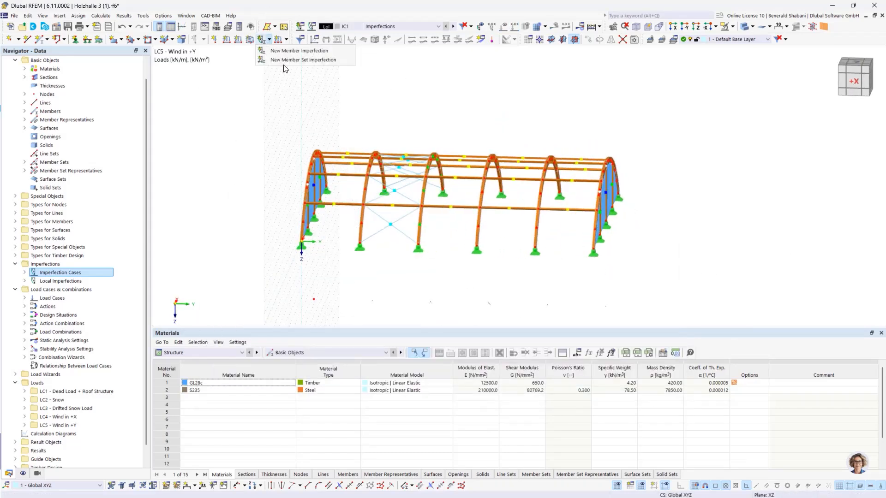
pyautogui.click(295, 61)
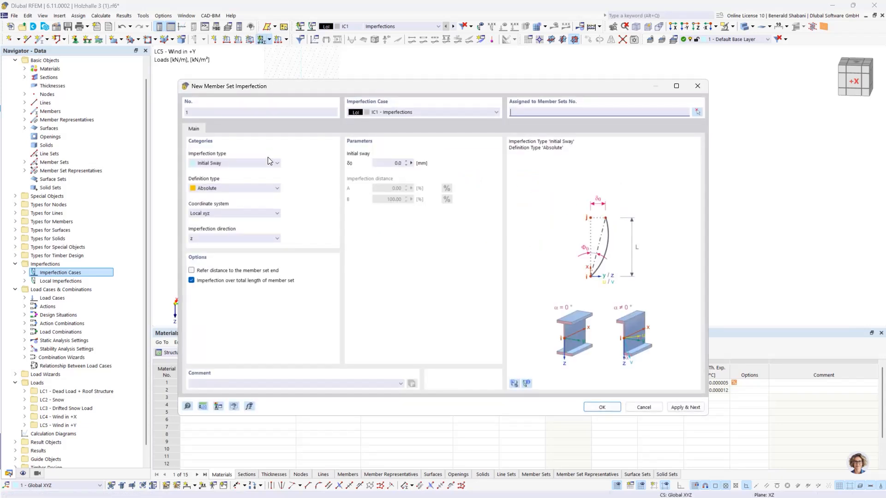
pyautogui.click(270, 163)
pyautogui.click(212, 177)
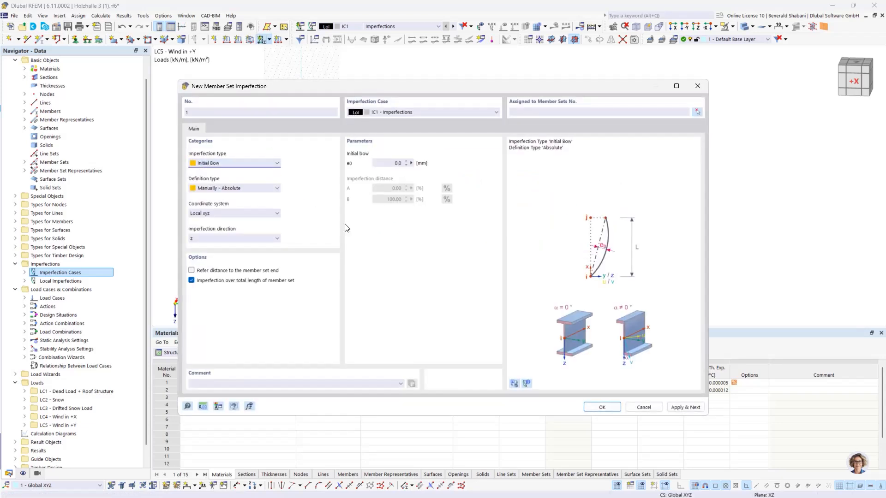
pyautogui.click(250, 187)
pyautogui.click(217, 204)
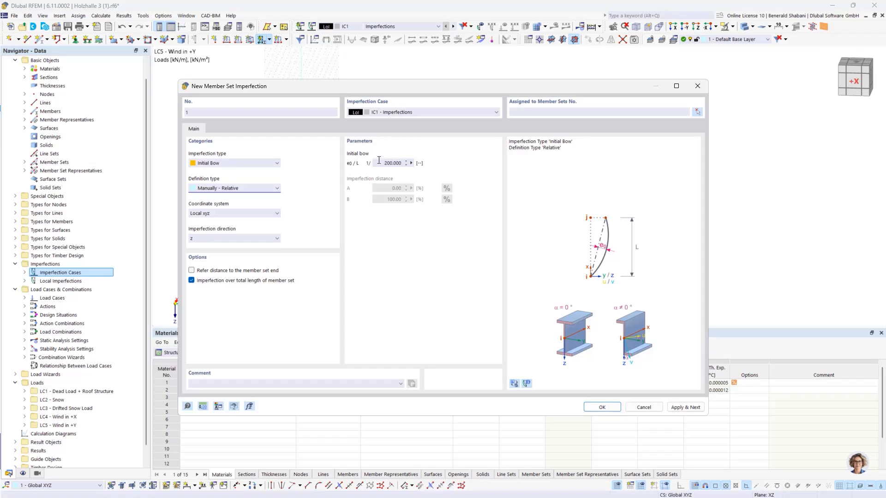
pyautogui.doubleClick(380, 162)
pyautogui.press('BackSpace')
pyautogui.click(204, 240)
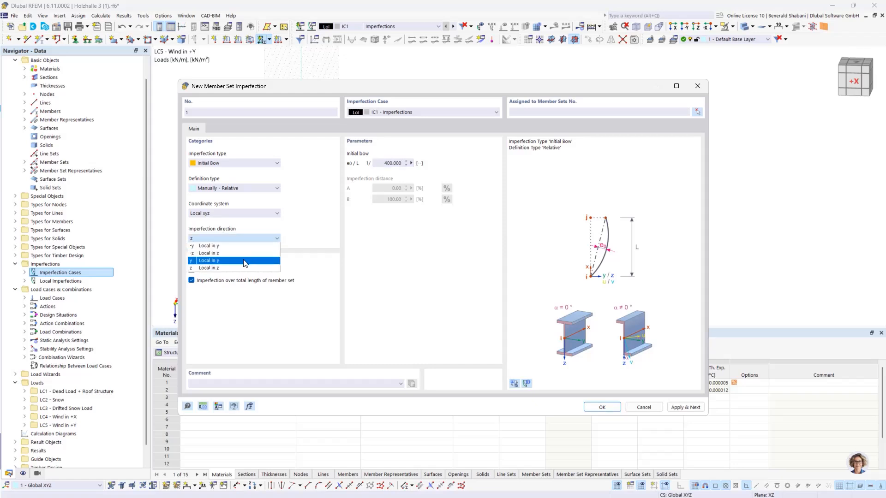
pyautogui.click(240, 261)
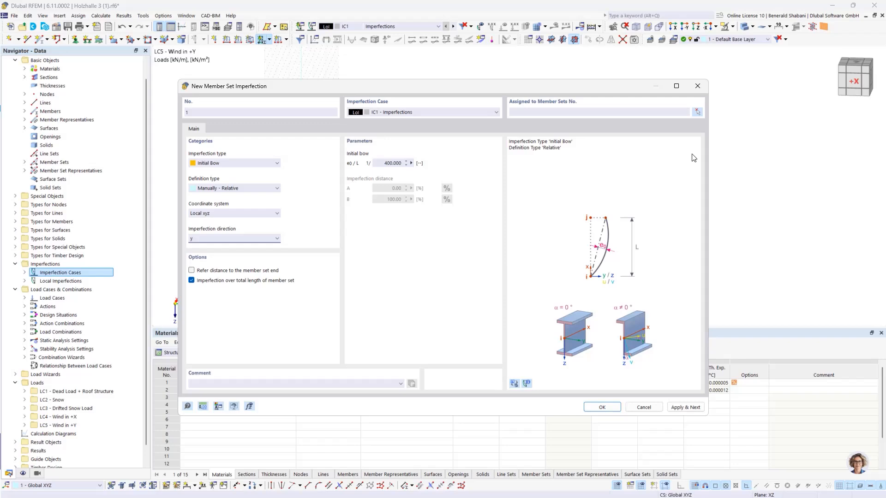
# Assign the initial bow imperfection to the member sets of all arches and create it.
pyautogui.click(698, 111)
pyautogui.moveTo(252, 98); pyautogui.dragTo(697, 304)
pyautogui.click(129, 134)
pyautogui.click(601, 408)
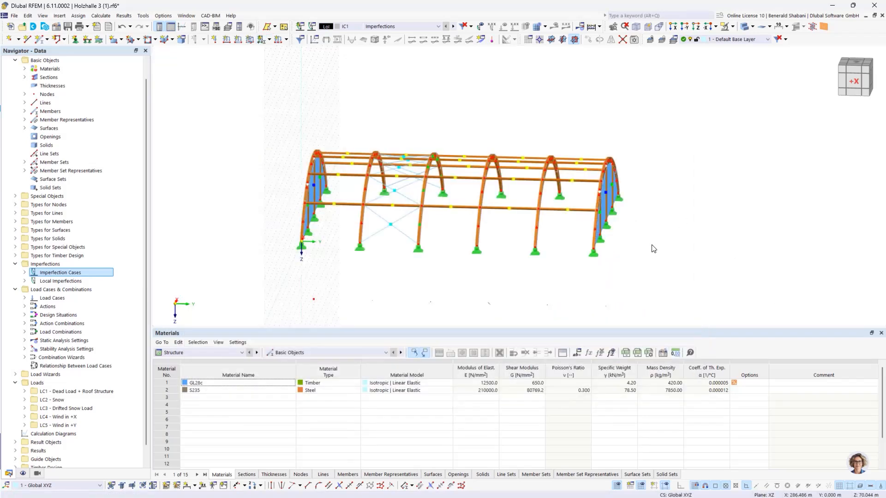
# Display the imperfections on the model, examine the bow shapes on the arches from several angles, and hide them again.
pyautogui.click(480, 31)
pyautogui.keyDown('ctrl'); pyautogui.moveTo(687, 279); pyautogui.dragTo(728, 290, button='middle'); pyautogui.keyUp('ctrl')
pyautogui.moveTo(645, 154); pyautogui.dragTo(627, 168, button='middle')
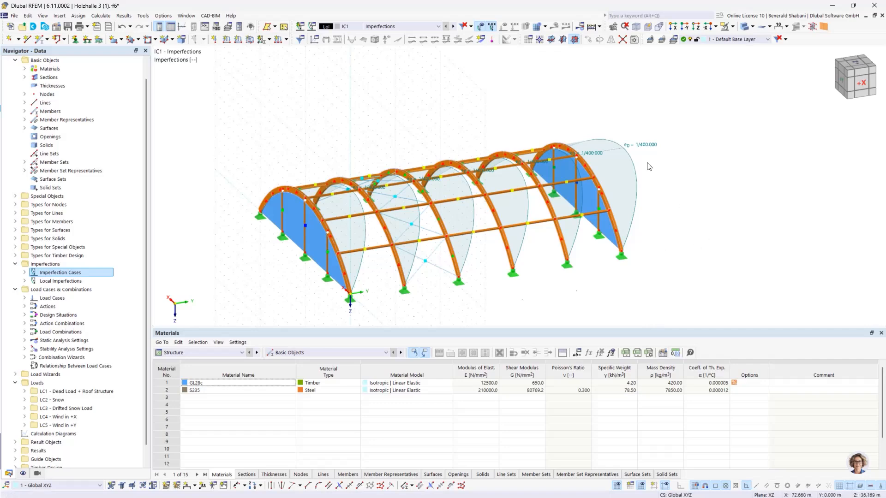
pyautogui.keyDown('ctrl'); pyautogui.moveTo(713, 232); pyautogui.dragTo(683, 231, button='middle'); pyautogui.keyUp('ctrl')
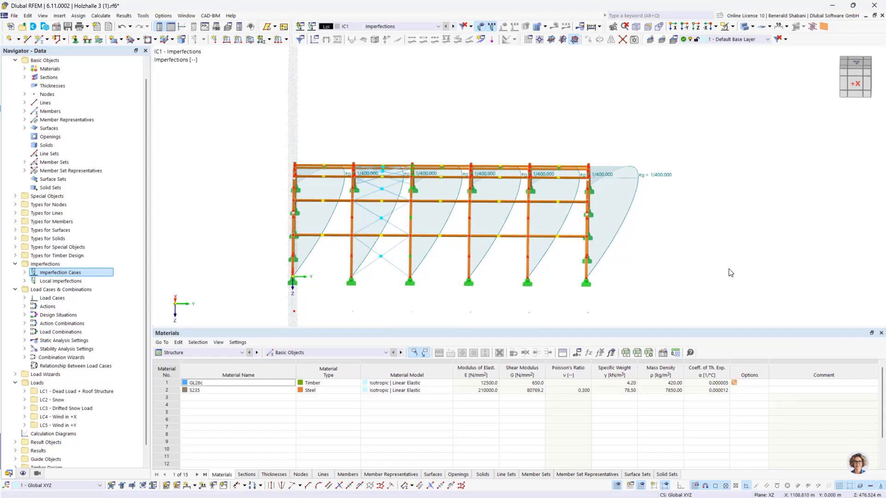
pyautogui.click(481, 26)
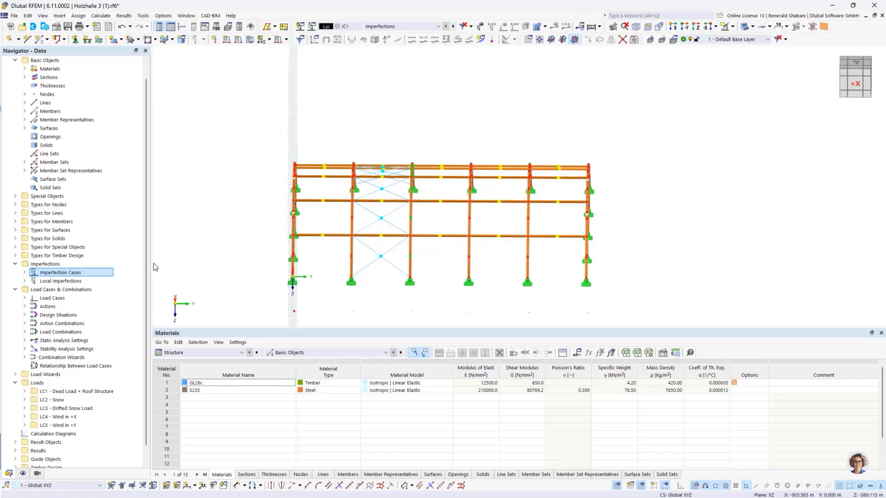
pyautogui.scroll(1, 393, 295)
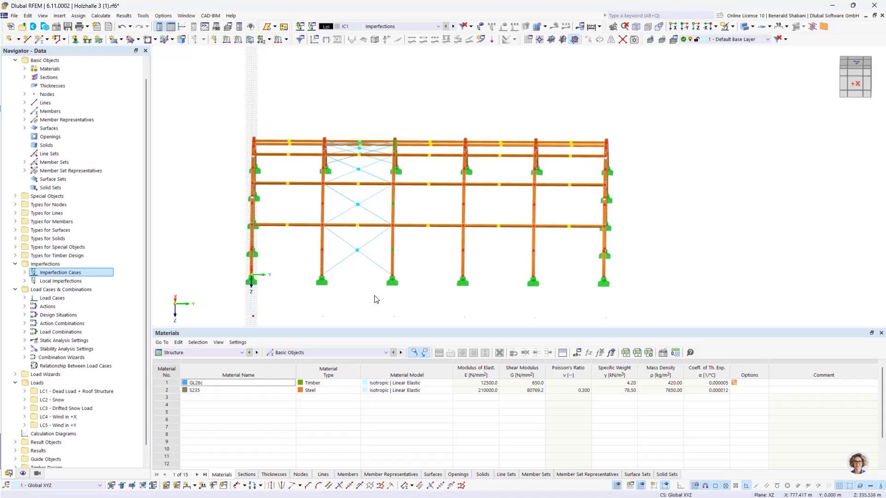
pyautogui.click(359, 255)
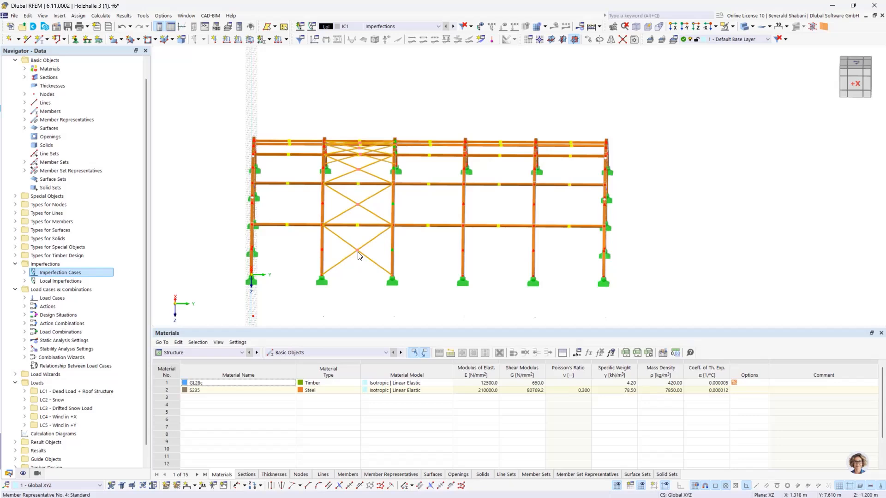
pyautogui.click(386, 283)
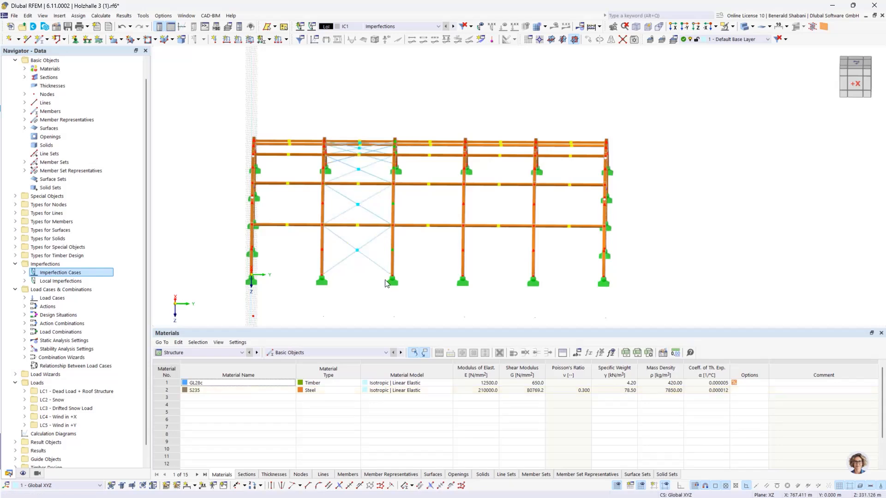
pyautogui.click(358, 251)
pyautogui.moveTo(479, 277)
pyautogui.keyDown('ctrl'); pyautogui.mouseDown(button='middle')
pyautogui.moveTo(431, 291)
pyautogui.moveTo(475, 284)
pyautogui.mouseUp(button='middle'); pyautogui.keyUp('ctrl')
pyautogui.rightClick(367, 273)
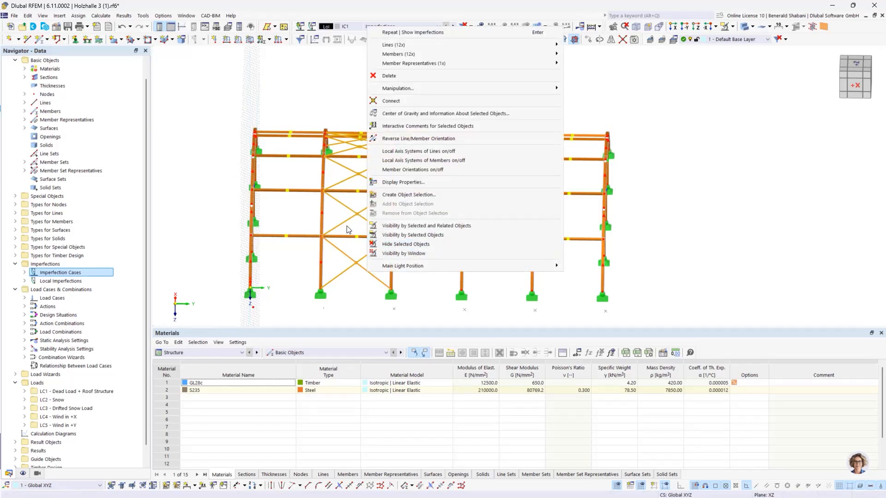
pyautogui.click(707, 251)
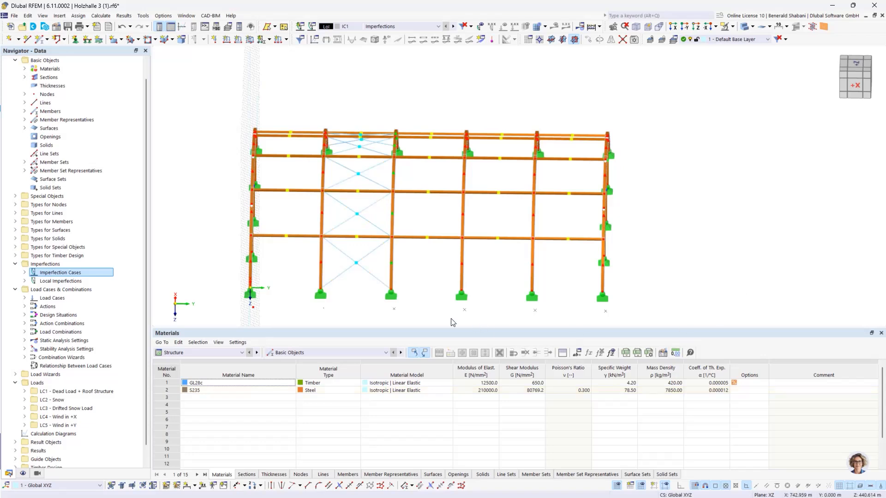
# Activate visibility mode to isolate the steel bracing members with section 3 - ROUND 16/H.
pyautogui.click(36, 474)
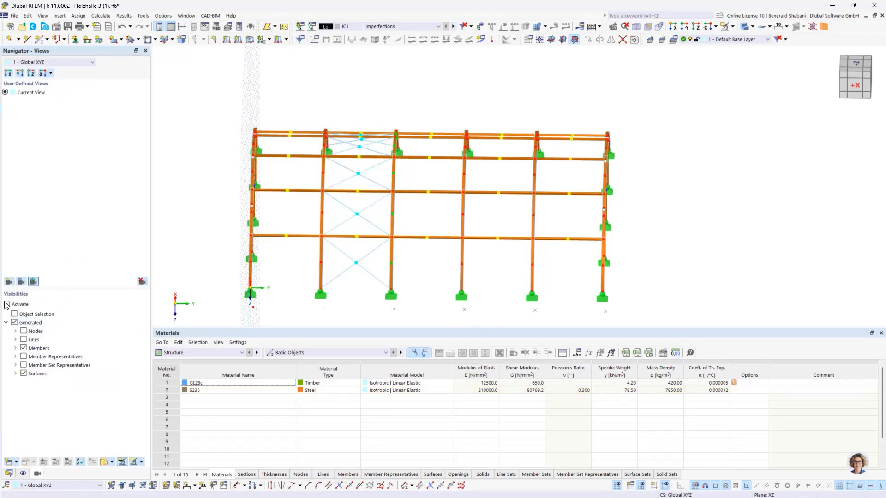
pyautogui.click(39, 347)
pyautogui.click(15, 348)
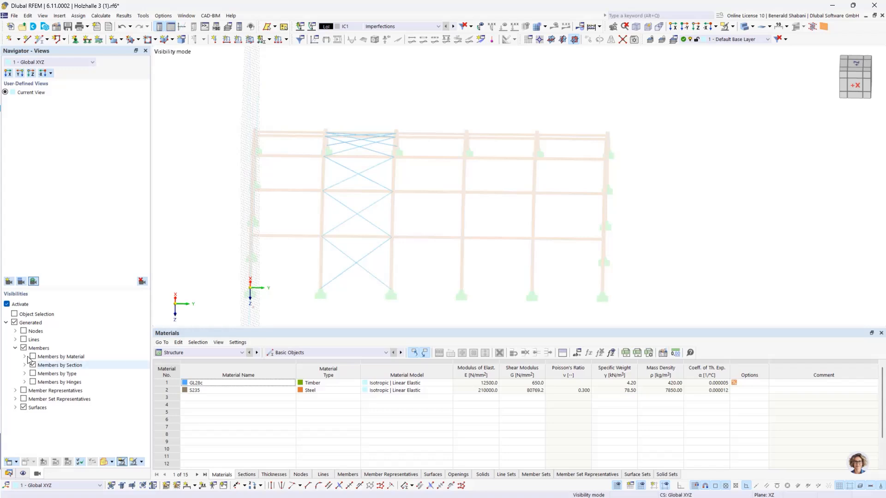
pyautogui.click(24, 365)
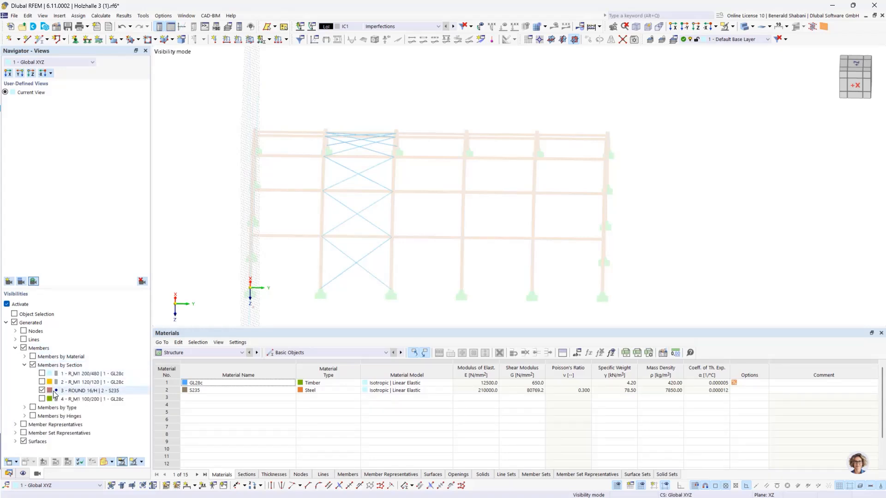
pyautogui.click(42, 390)
pyautogui.click(42, 391)
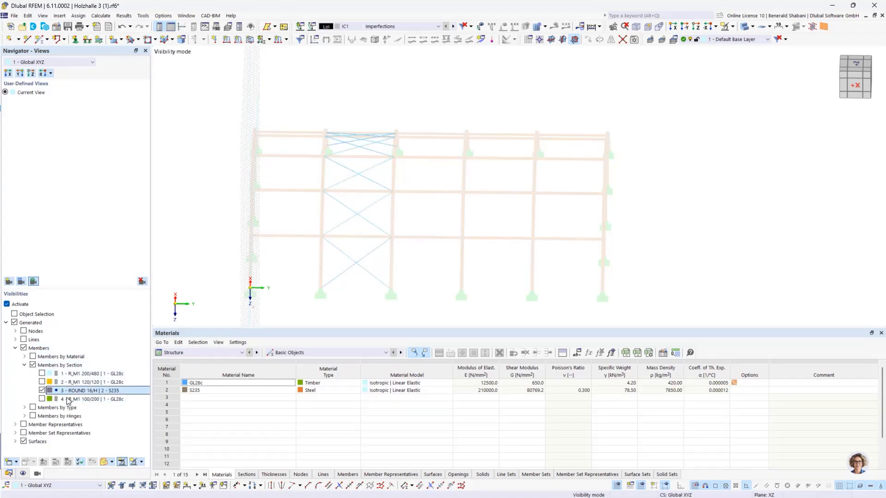
pyautogui.scroll(-2, 461, 254)
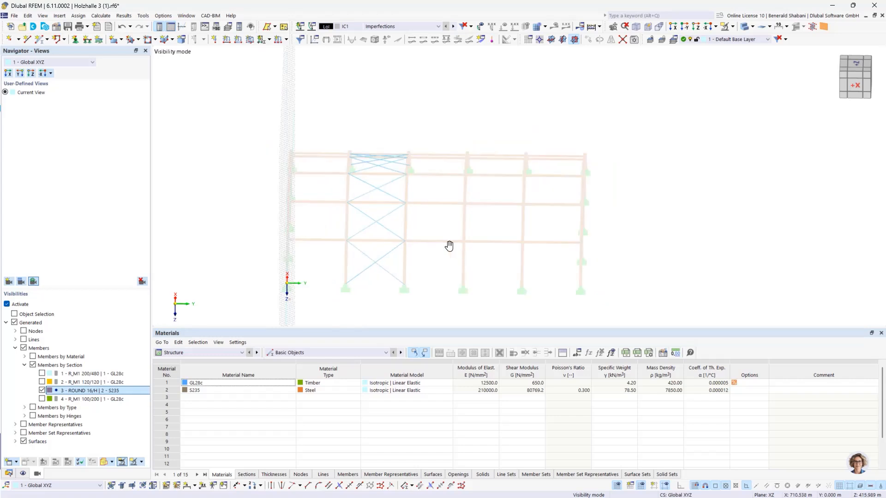
# Switch to LC1 - Dead Load + Roof Structure and start a new member load of type Initial Prestress with a magnitude of 0.5 kN.
pyautogui.click(438, 26)
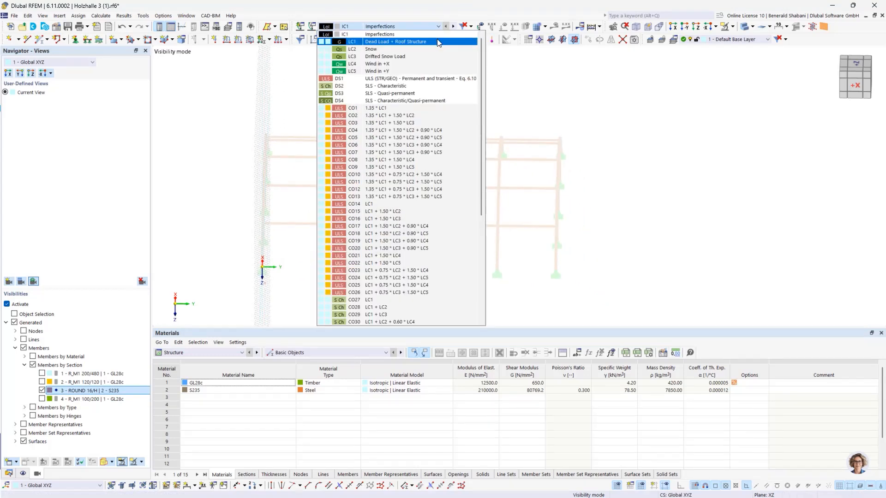
pyautogui.click(437, 42)
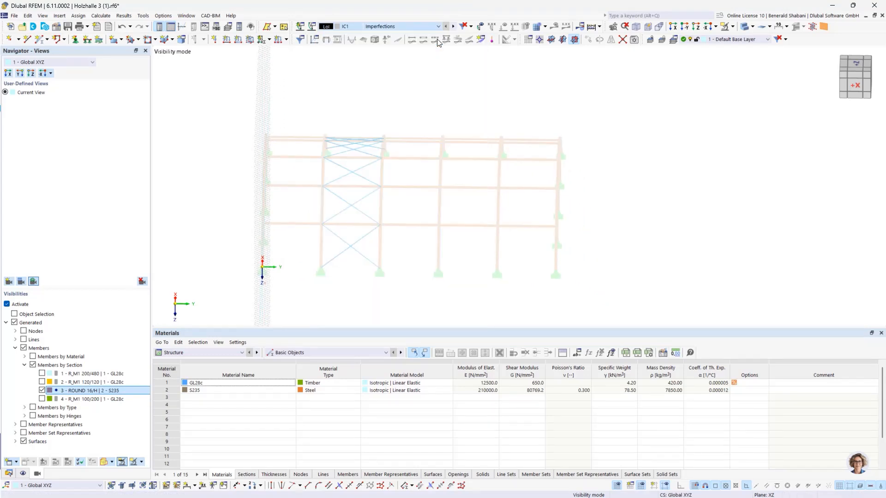
pyautogui.click(239, 42)
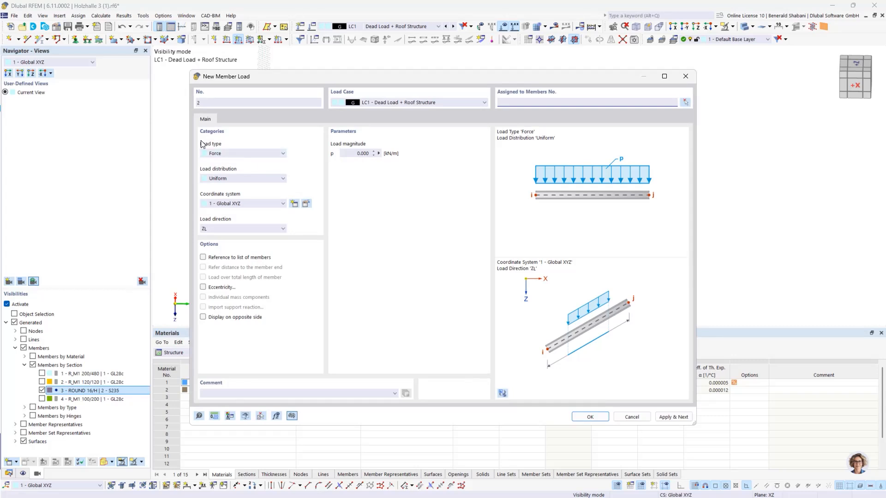
pyautogui.click(233, 154)
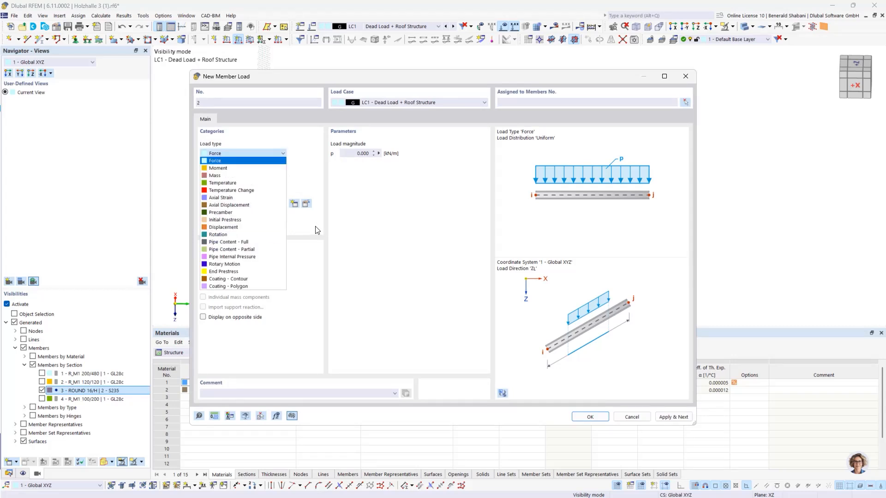
pyautogui.click(247, 220)
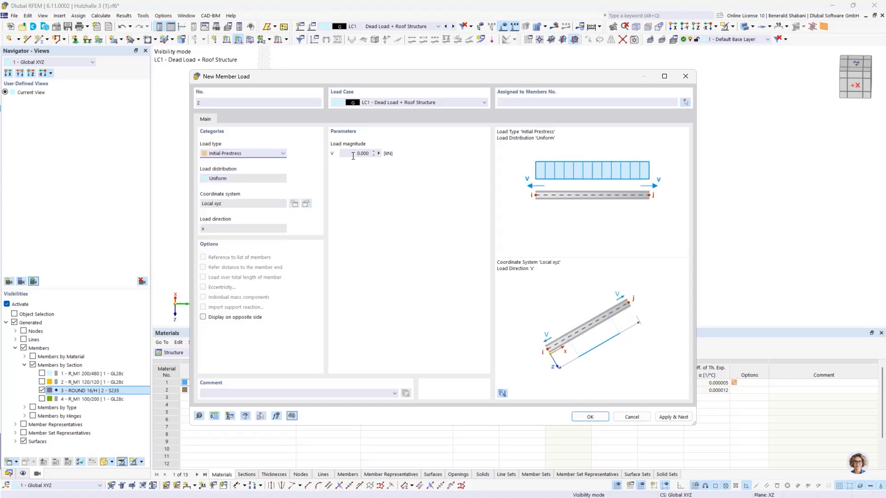
pyautogui.write('0')
# Assign the initial prestress load to all steel bracing members and create it.
pyautogui.click(685, 102)
pyautogui.moveTo(302, 99); pyautogui.dragTo(417, 280)
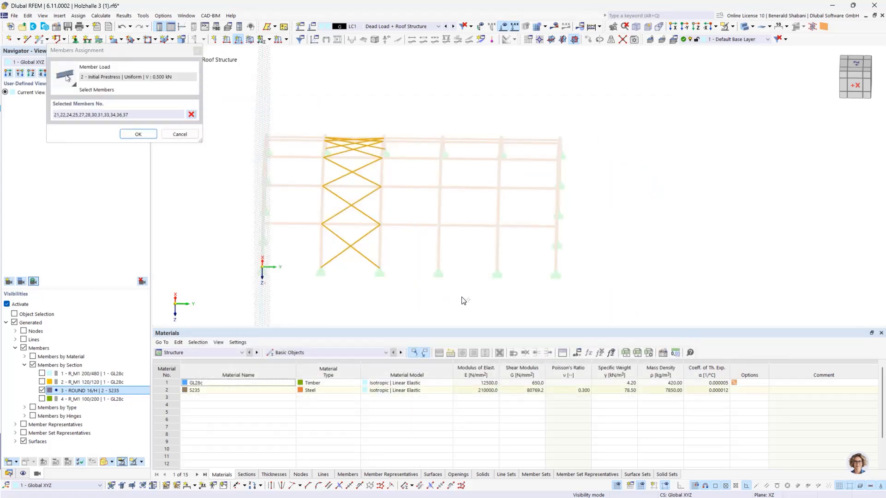
pyautogui.keyDown('ctrl'); pyautogui.moveTo(400, 273); pyautogui.dragTo(339, 275, button='middle'); pyautogui.keyUp('ctrl')
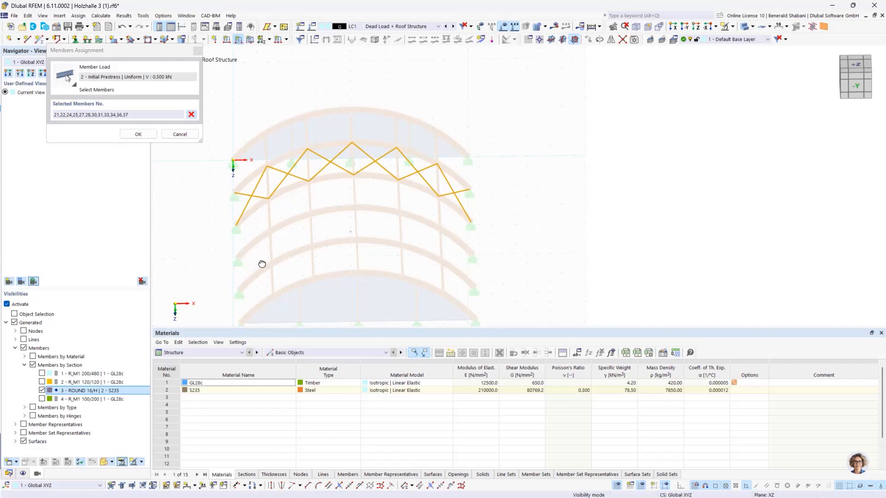
pyautogui.keyDown('ctrl'); pyautogui.moveTo(261, 265); pyautogui.dragTo(279, 190, button='middle'); pyautogui.keyUp('ctrl')
pyautogui.click(138, 134)
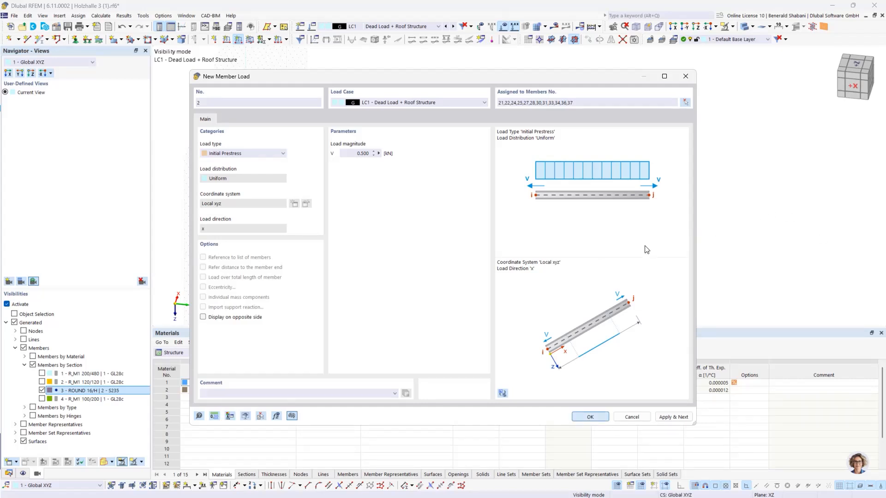
pyautogui.press('Return')
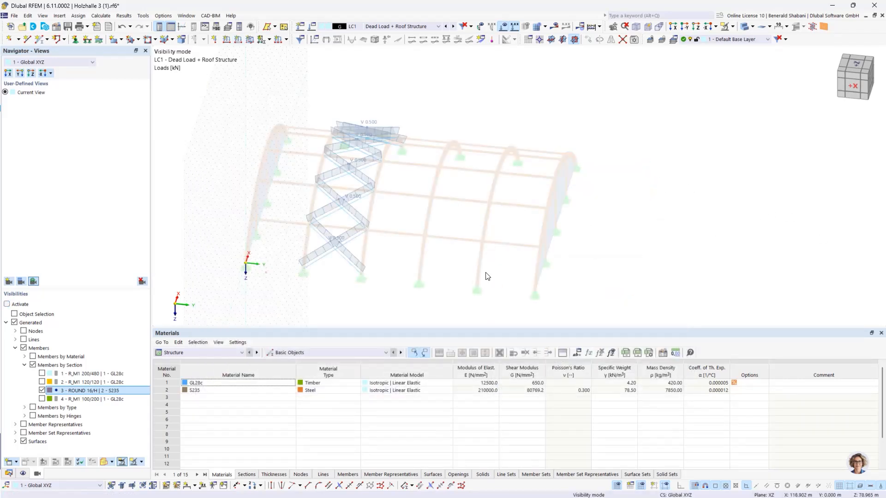
pyautogui.moveTo(488, 268)
pyautogui.mouseDown(button='middle')
pyautogui.moveTo(461, 279)
pyautogui.moveTo(508, 263)
pyautogui.moveTo(494, 257)
pyautogui.mouseUp(button='middle')
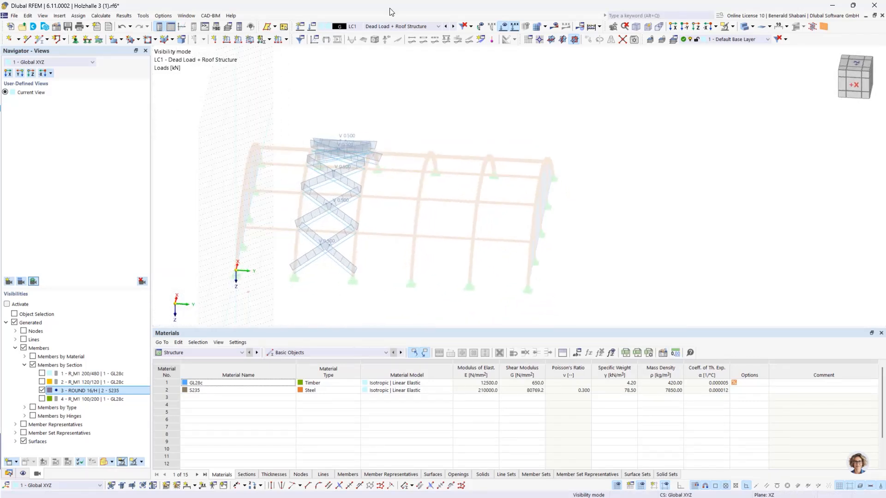
# Cancel the hiding of objects to show the complete hall model again.
pyautogui.click(402, 27)
pyautogui.click(386, 40)
pyautogui.rightClick(556, 165)
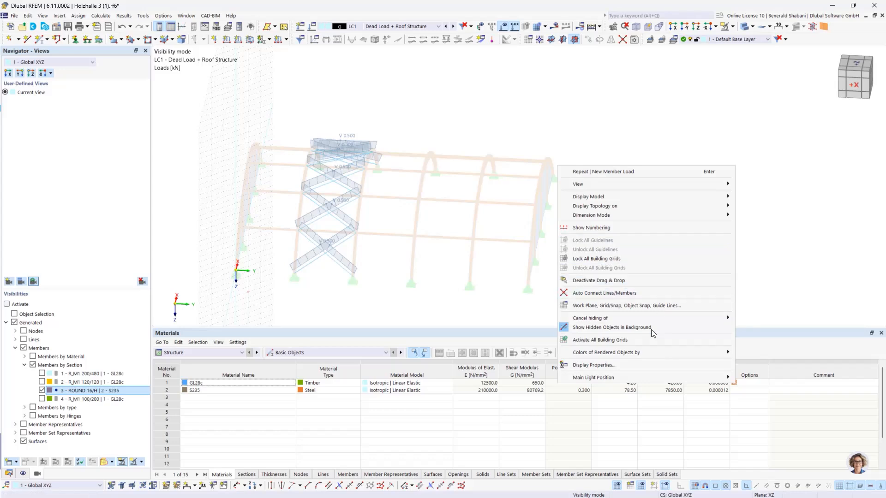
pyautogui.moveTo(645, 319)
pyautogui.click(746, 320)
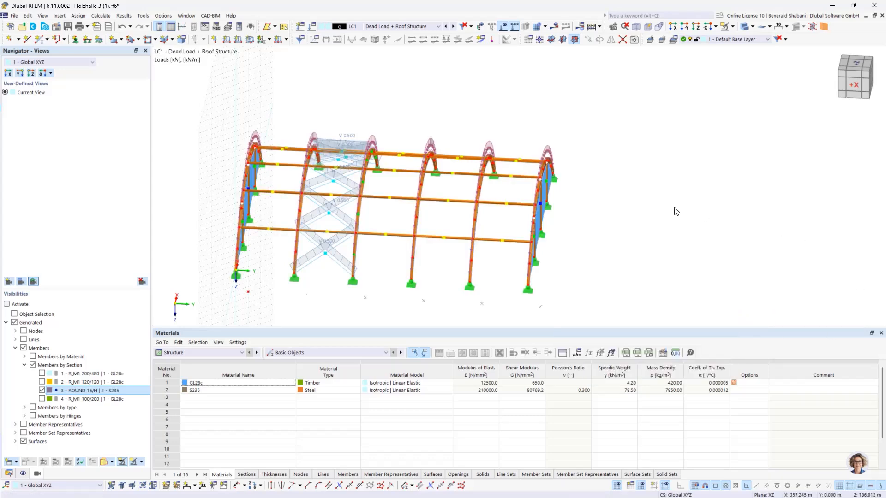
pyautogui.keyDown('ctrl'); pyautogui.moveTo(644, 216); pyautogui.dragTo(643, 217, button='middle'); pyautogui.keyUp('ctrl')
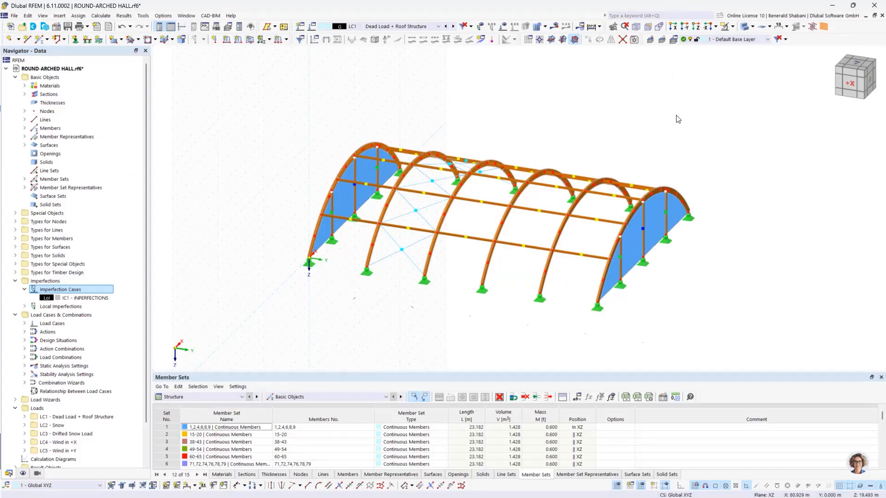
# Calculate all load cases and combinations of the ROUND-ARCHED HALL model.
pyautogui.moveTo(674, 118); pyautogui.dragTo(659, 112, button='middle')
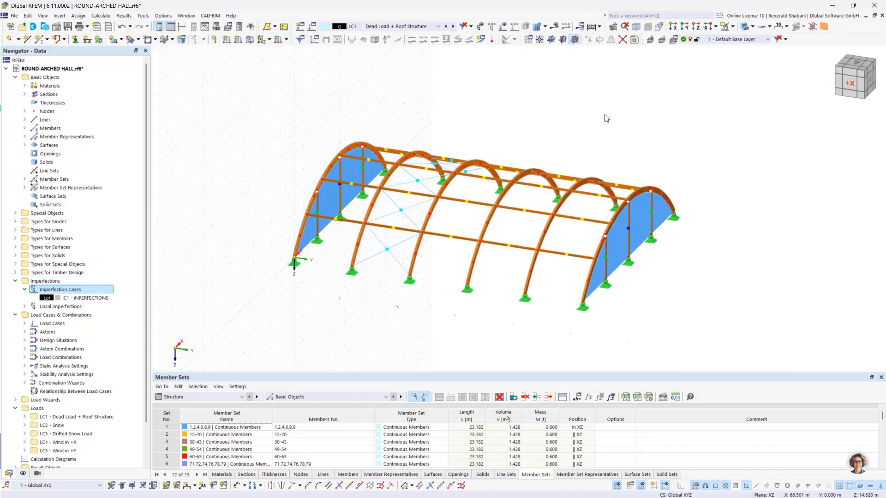
pyautogui.click(599, 26)
pyautogui.click(608, 39)
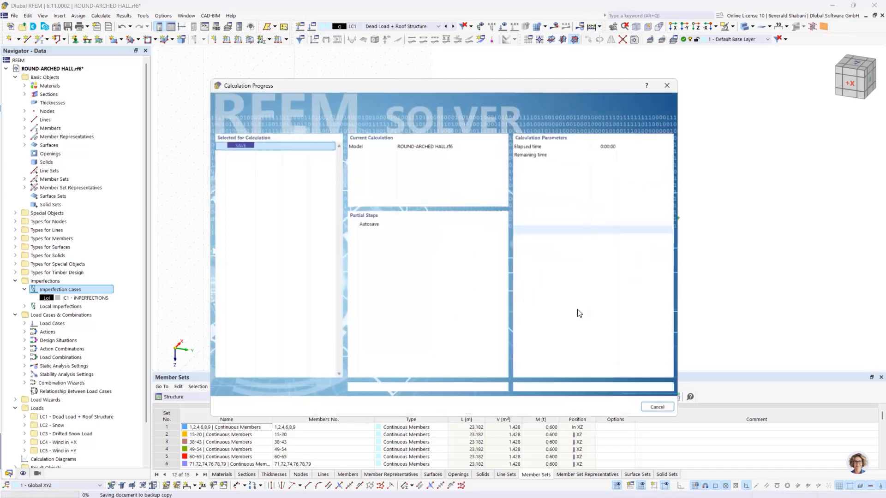
pyautogui.moveTo(485, 84); pyautogui.dragTo(527, 85)
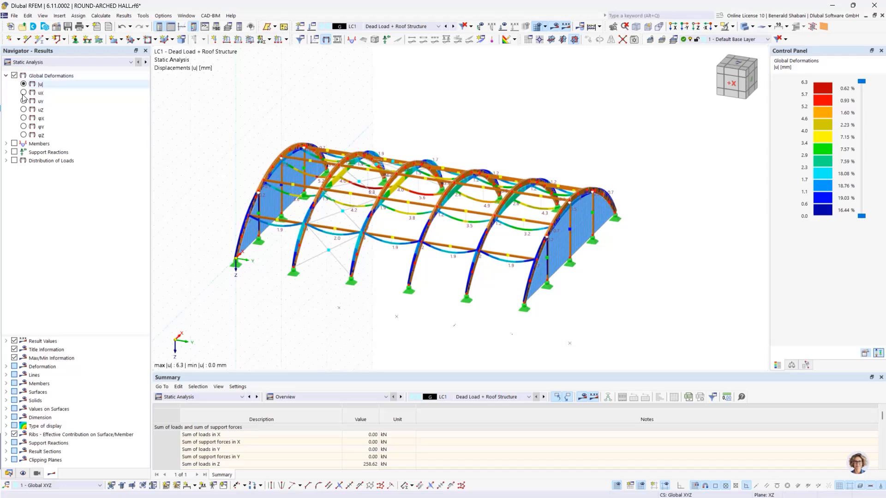
# Review the members' local deformations ux, axial strains εx, axial force N and torsional moment MT in LC1, and return to the global deformations |u|.
pyautogui.click(6, 144)
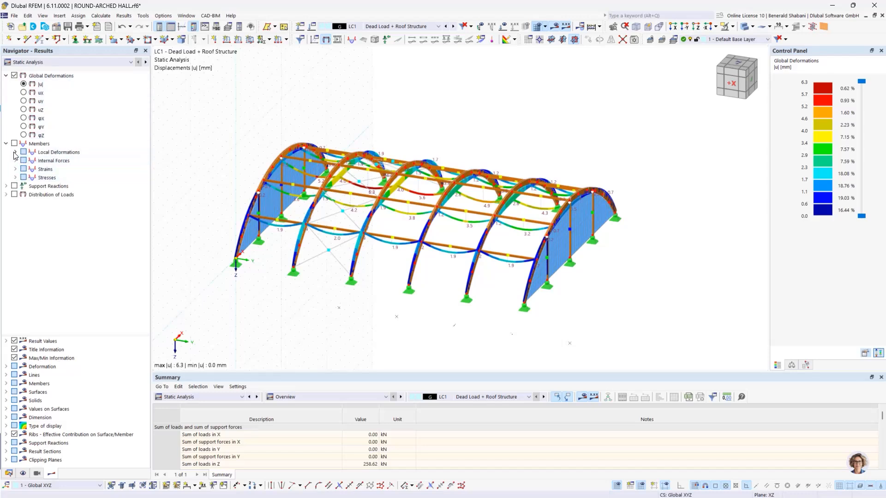
pyautogui.click(15, 152)
pyautogui.click(32, 160)
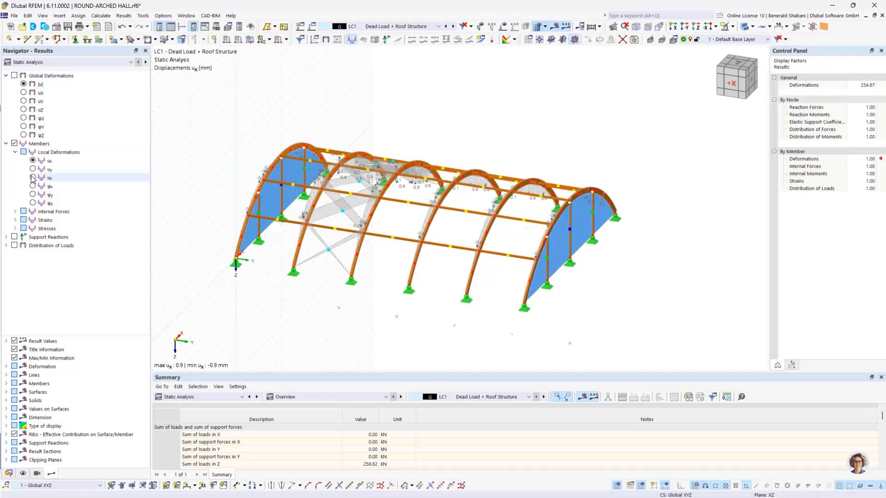
pyautogui.click(15, 220)
pyautogui.click(32, 228)
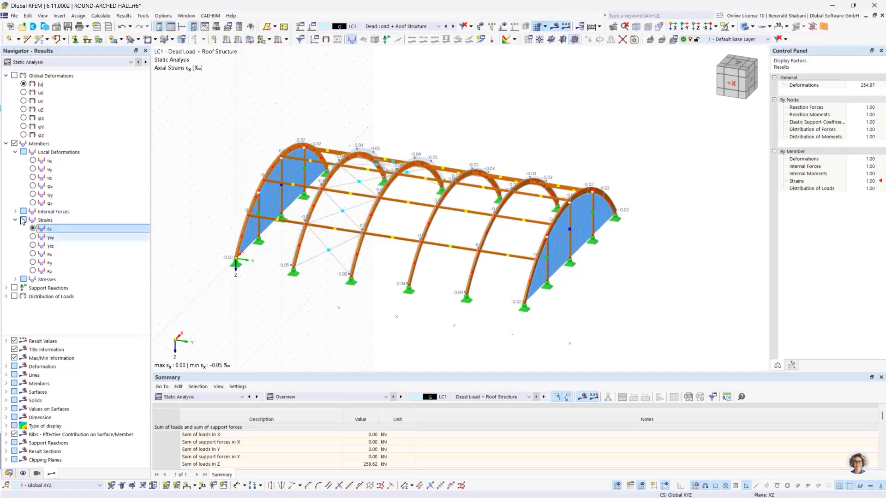
pyautogui.click(15, 211)
pyautogui.click(33, 220)
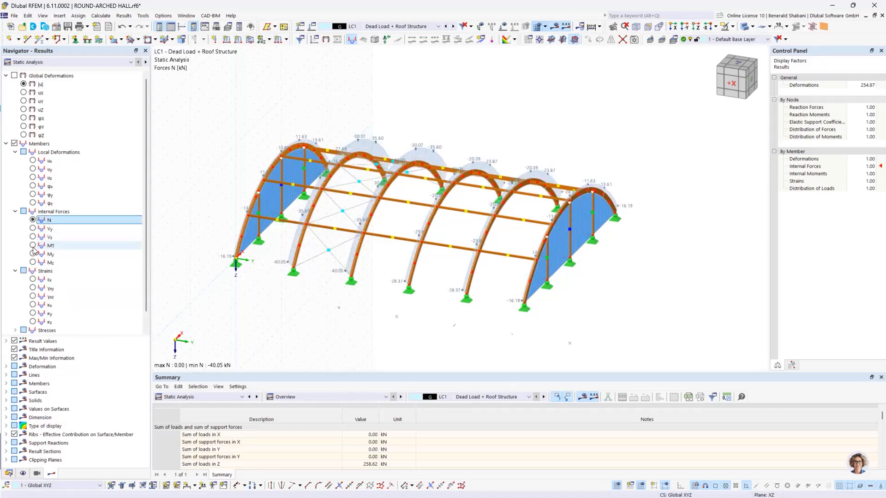
pyautogui.click(32, 246)
pyautogui.click(32, 220)
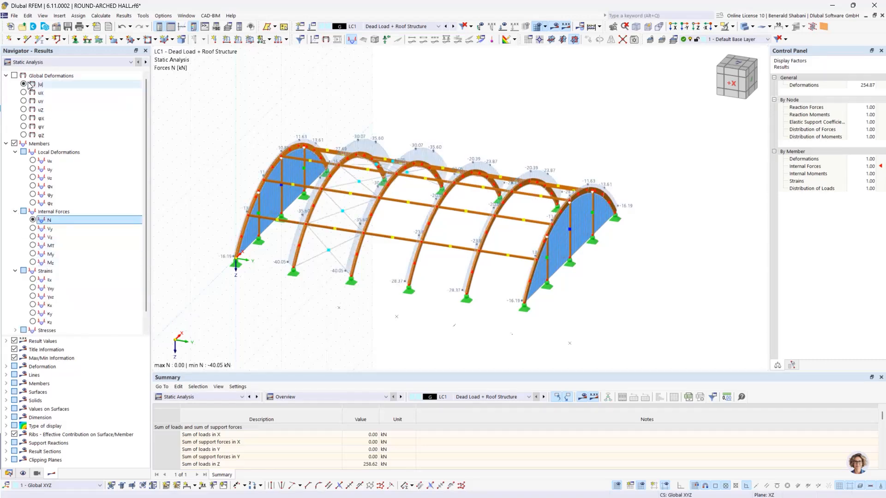
pyautogui.click(67, 85)
# Go through the global deformations from LC2 to LC5 and design situation DS1, return to LC5 - Wind in +Y and examine the model.
pyautogui.click(438, 27)
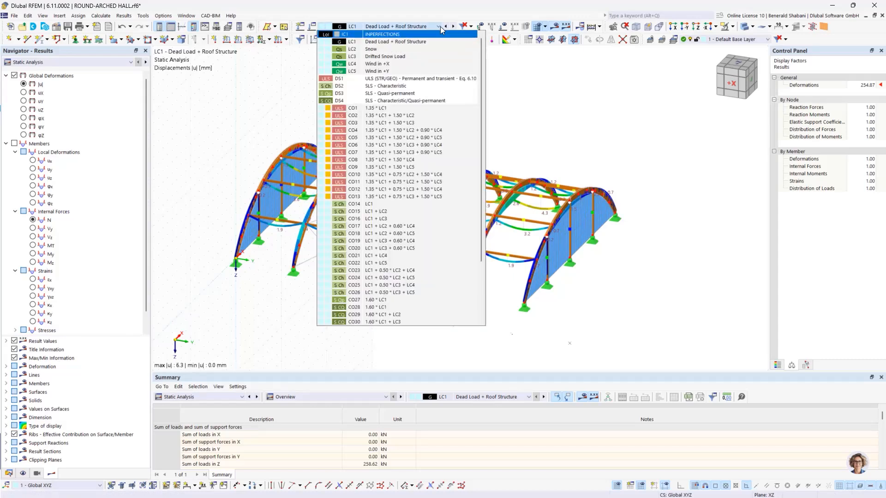
pyautogui.click(438, 26)
pyautogui.click(453, 27)
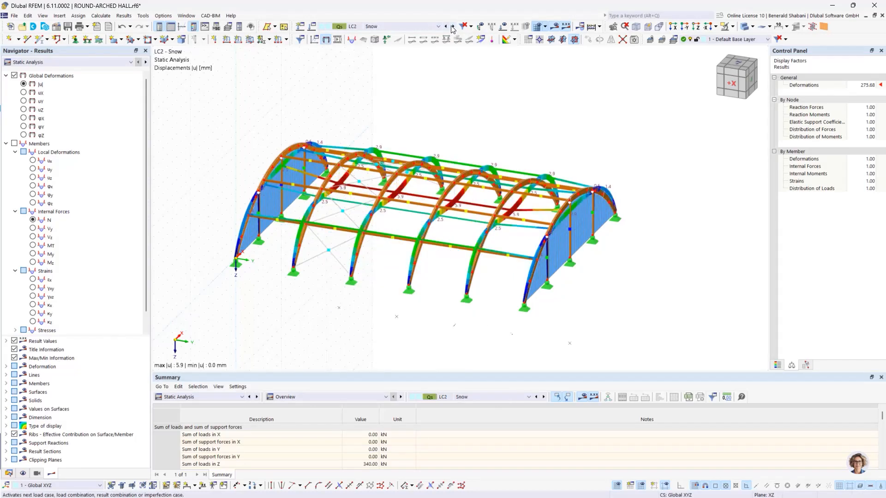
pyautogui.click(453, 27)
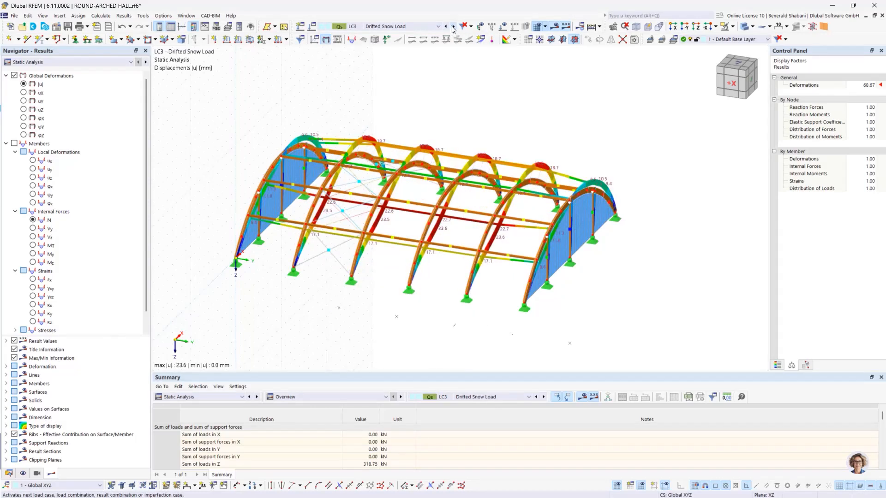
pyautogui.click(453, 27)
pyautogui.click(453, 27)
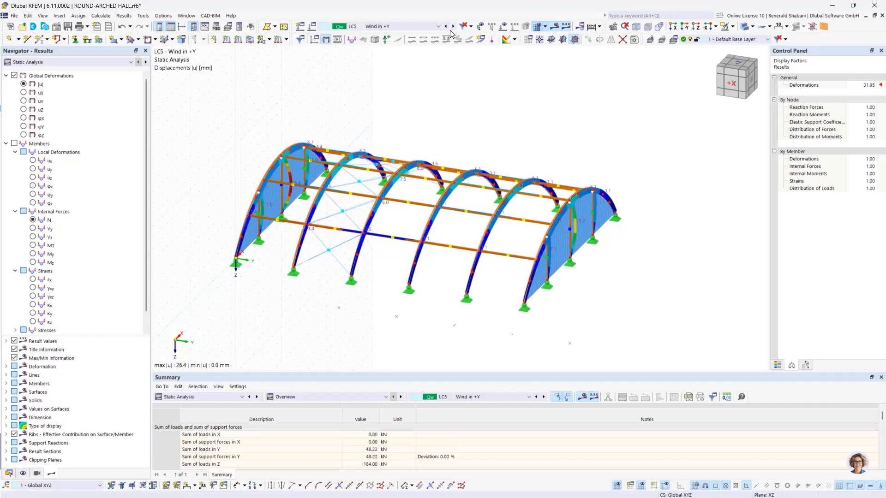
pyautogui.click(453, 27)
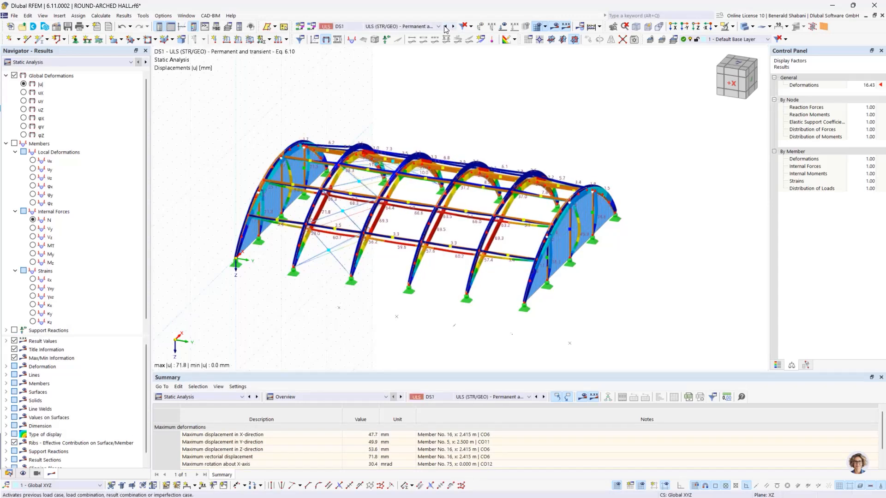
pyautogui.scroll(-1, 461, 144)
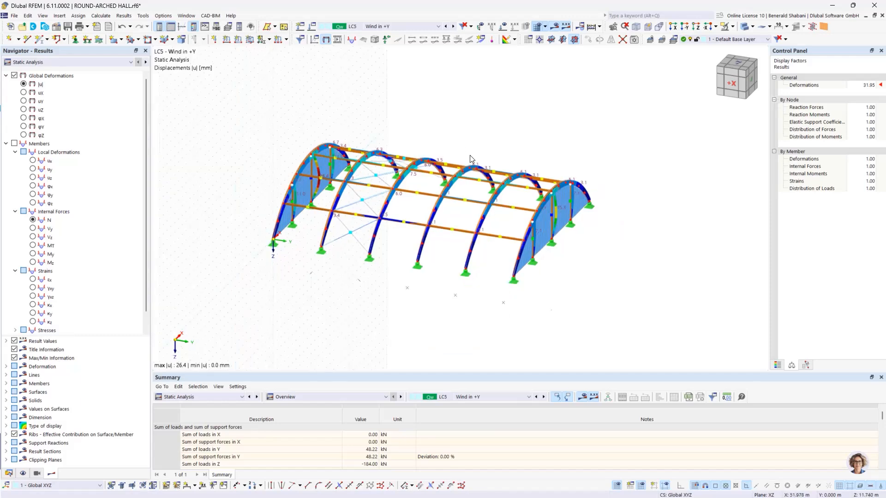
pyautogui.scroll(1, 471, 154)
pyautogui.keyDown('ctrl'); pyautogui.moveTo(304, 102); pyautogui.dragTo(325, 117, button='middle'); pyautogui.keyUp('ctrl')
pyautogui.keyDown('ctrl'); pyautogui.moveTo(403, 143); pyautogui.dragTo(425, 142, button='middle'); pyautogui.keyUp('ctrl')
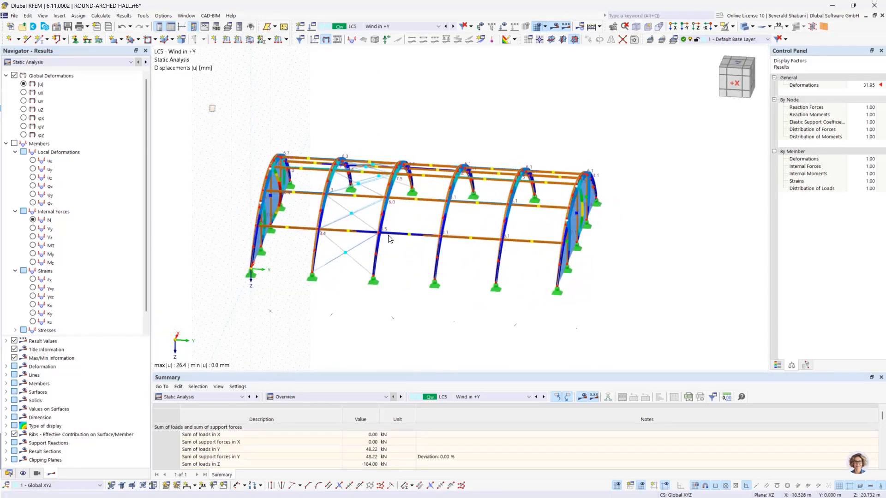
# Isolate the third arch, which closes the braced bay, by limiting visibility to the selected objects.
pyautogui.moveTo(211, 104); pyautogui.dragTo(684, 339)
pyautogui.click(683, 336)
pyautogui.keyDown('ctrl'); pyautogui.moveTo(389, 141); pyautogui.dragTo(399, 143, button='middle'); pyautogui.keyUp('ctrl')
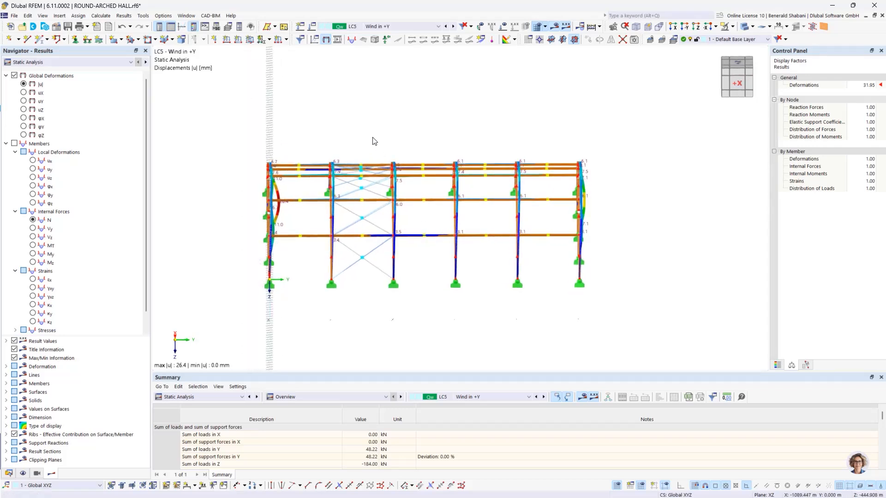
pyautogui.moveTo(372, 130); pyautogui.dragTo(440, 320)
pyautogui.rightClick(394, 278)
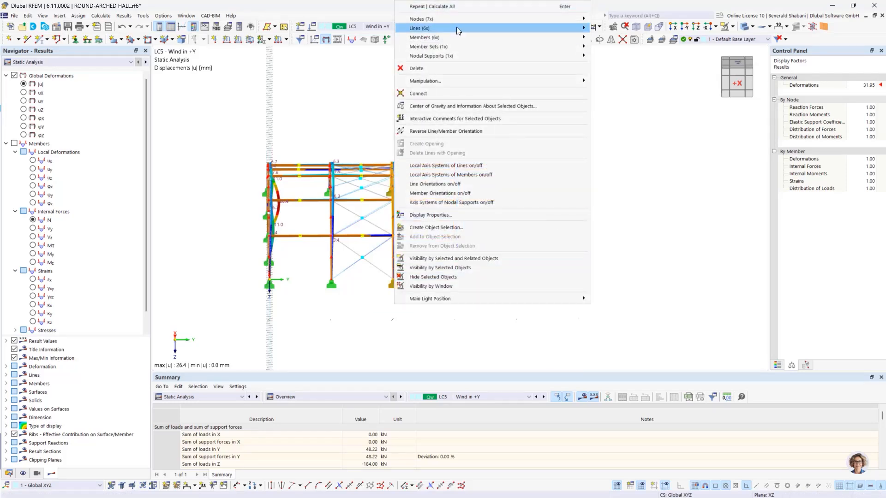
pyautogui.moveTo(466, 48)
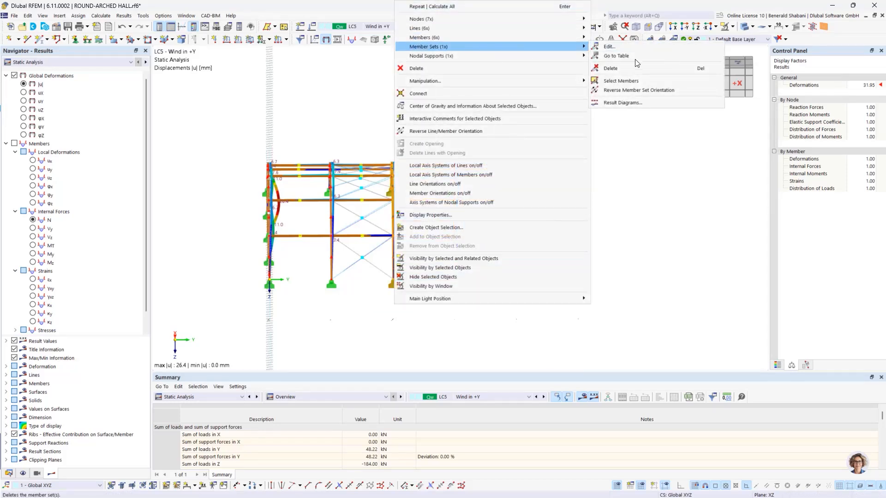
pyautogui.click(462, 268)
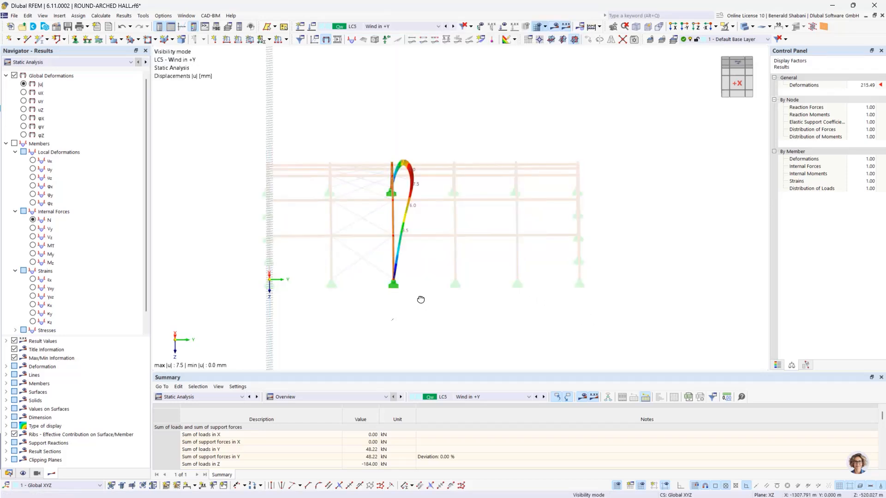
# Show the member orientations on the isolated third arch and hide the calculated results.
pyautogui.keyDown('ctrl'); pyautogui.moveTo(420, 300); pyautogui.dragTo(409, 300, button='middle'); pyautogui.keyUp('ctrl')
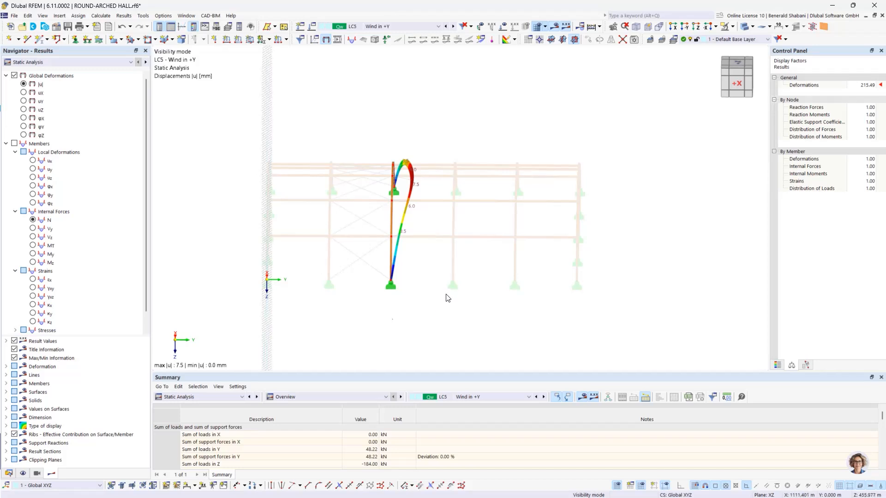
pyautogui.keyDown('ctrl'); pyautogui.moveTo(447, 297); pyautogui.dragTo(417, 291, button='middle'); pyautogui.keyUp('ctrl')
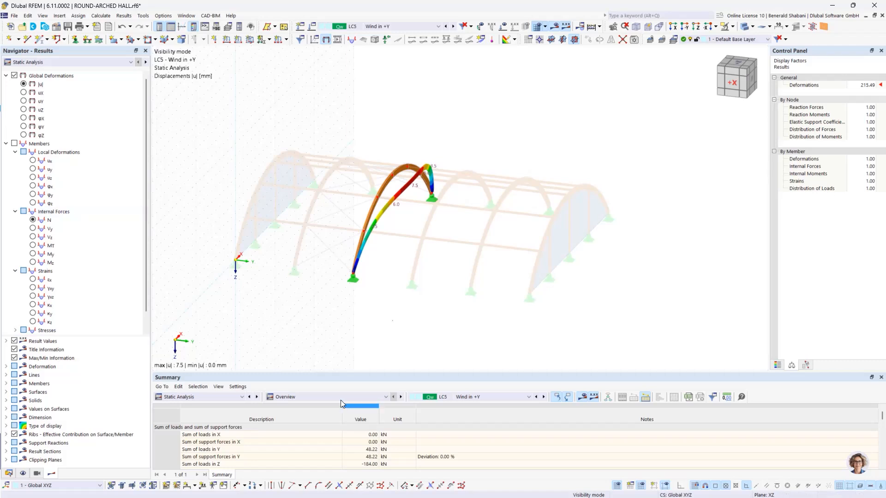
pyautogui.click(22, 474)
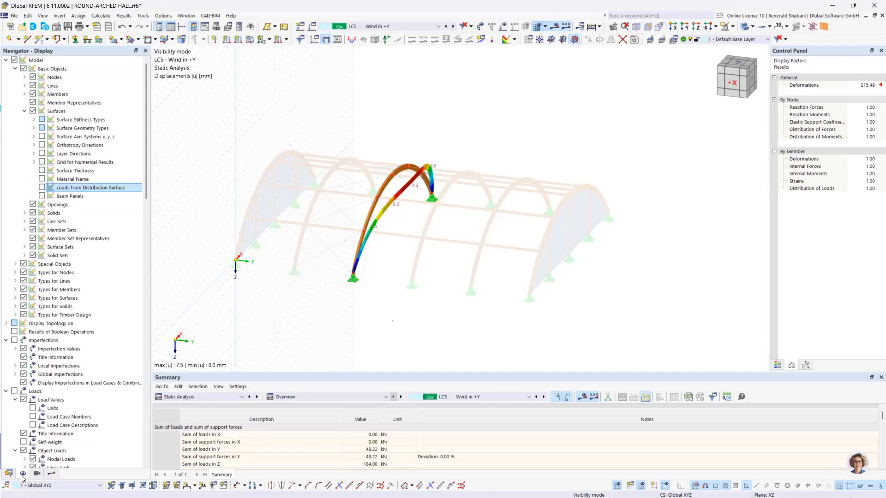
pyautogui.click(25, 94)
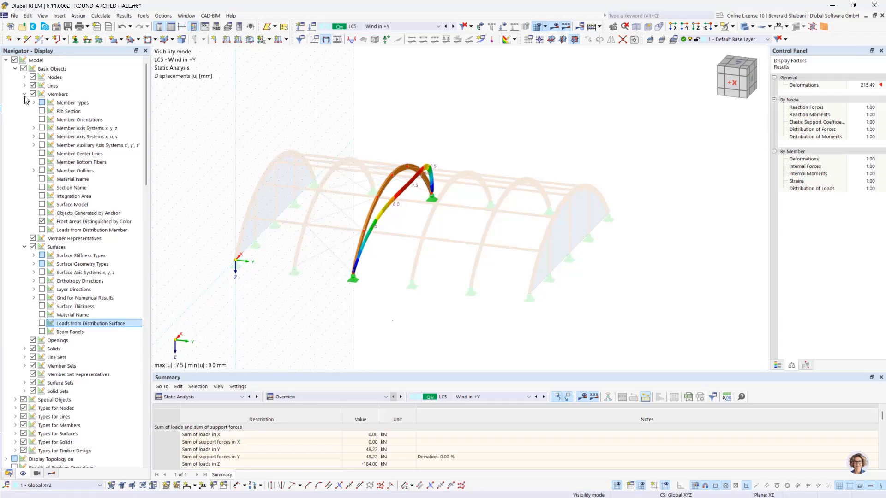
pyautogui.click(42, 120)
pyautogui.keyDown('ctrl'); pyautogui.moveTo(451, 241); pyautogui.dragTo(381, 231, button='middle'); pyautogui.keyUp('ctrl')
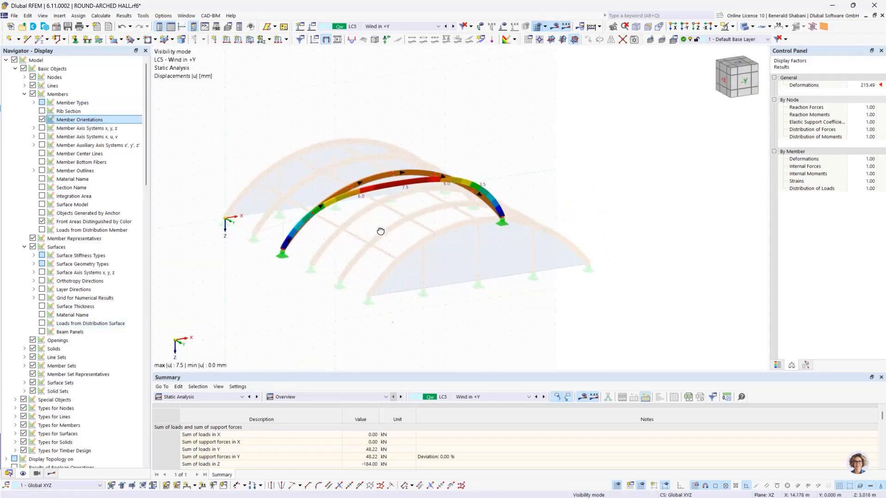
pyautogui.click(556, 27)
pyautogui.scroll(3, 437, 179)
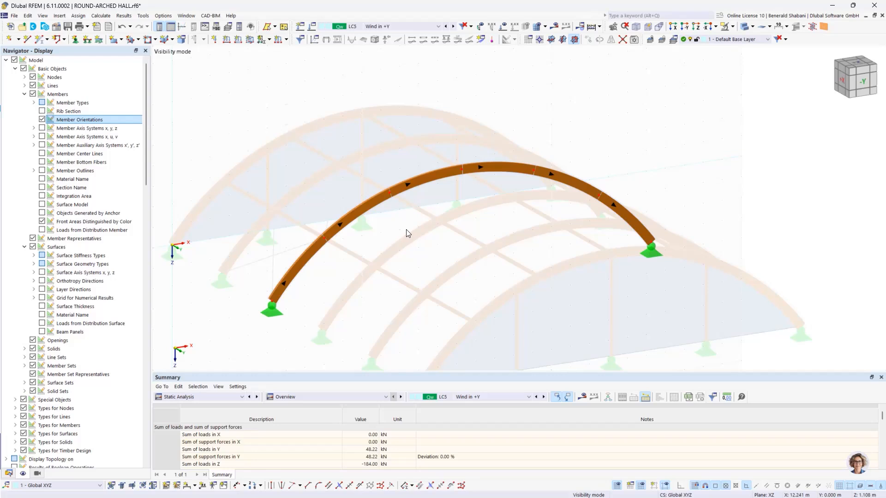
pyautogui.scroll(-2, 413, 228)
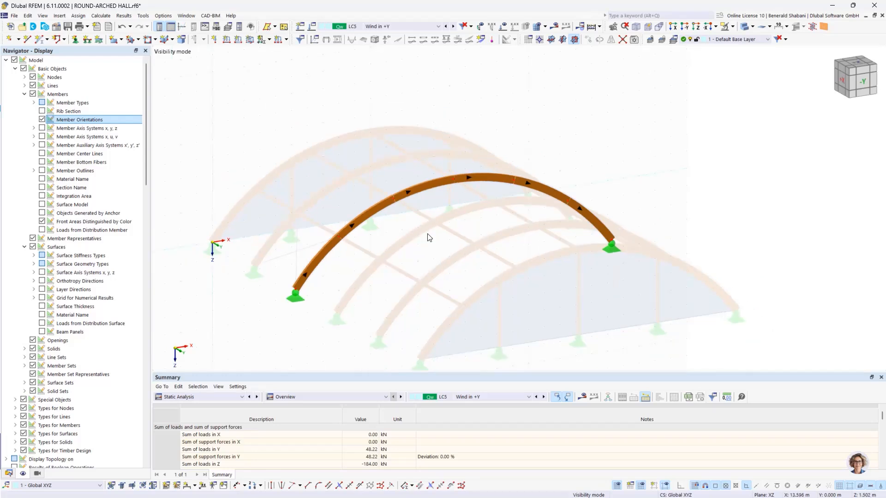
# Include favorable permanent actions in the combination wizard of design situation DS1 (ULS, permanent and transient, Eq. 6.10).
pyautogui.click(432, 29)
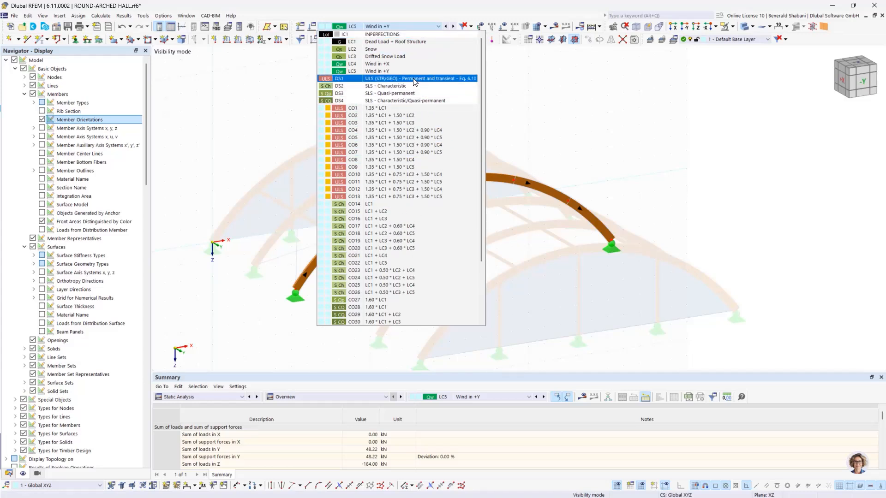
pyautogui.click(371, 81)
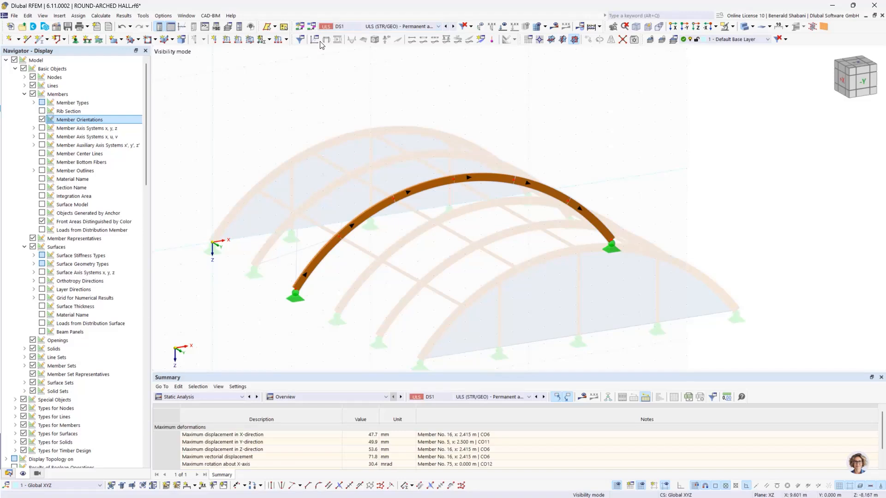
pyautogui.click(313, 29)
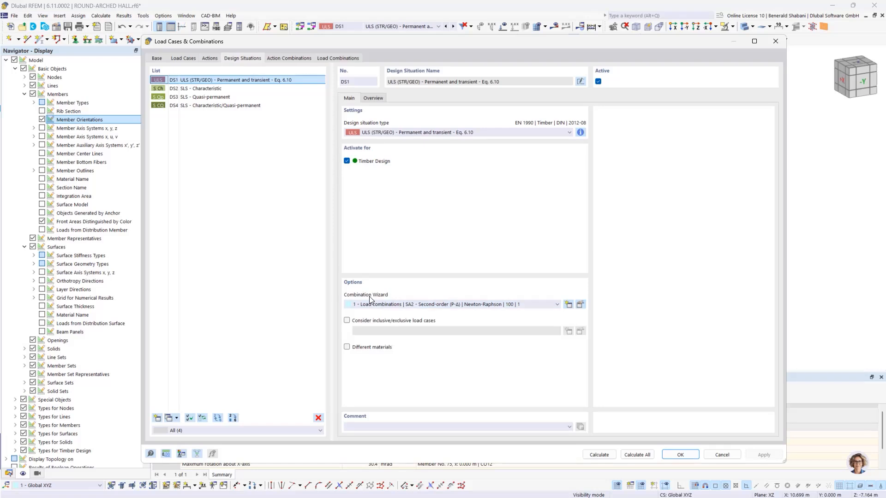
pyautogui.click(579, 305)
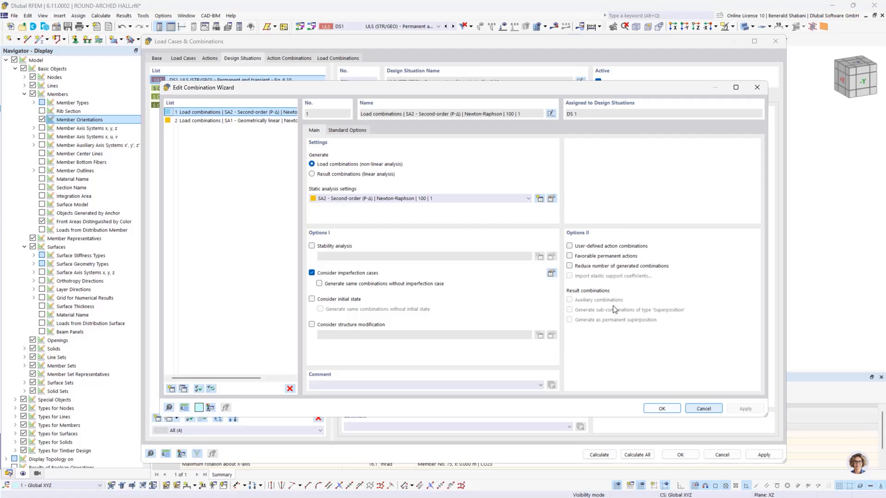
pyautogui.click(569, 256)
pyautogui.click(661, 408)
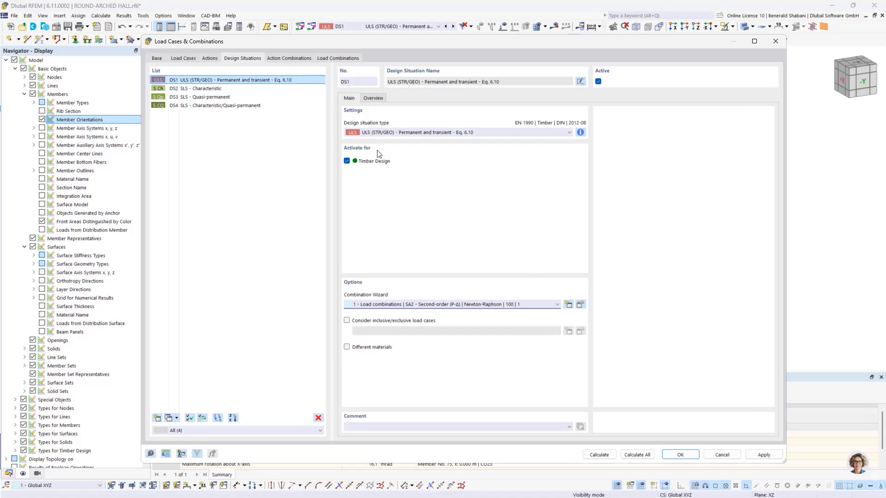
# Exclude the newly generated load combinations CO41 to CO47 from the calculation.
pyautogui.click(328, 58)
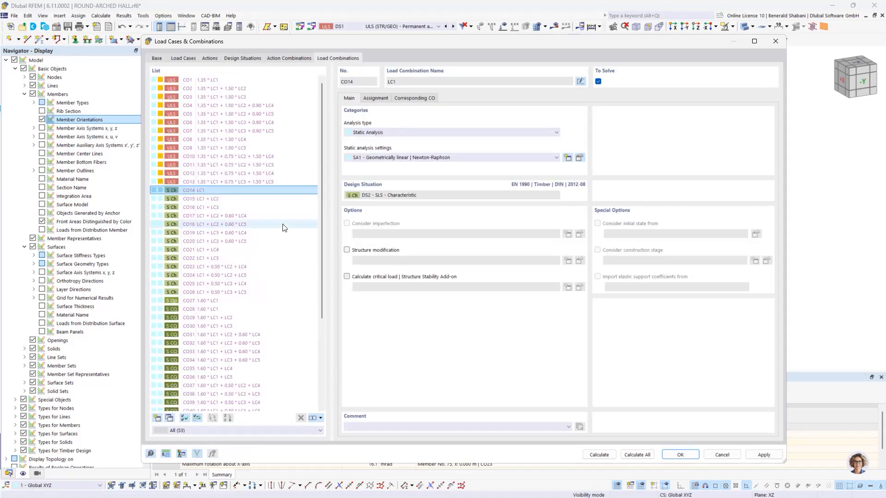
pyautogui.scroll(-5, 265, 233)
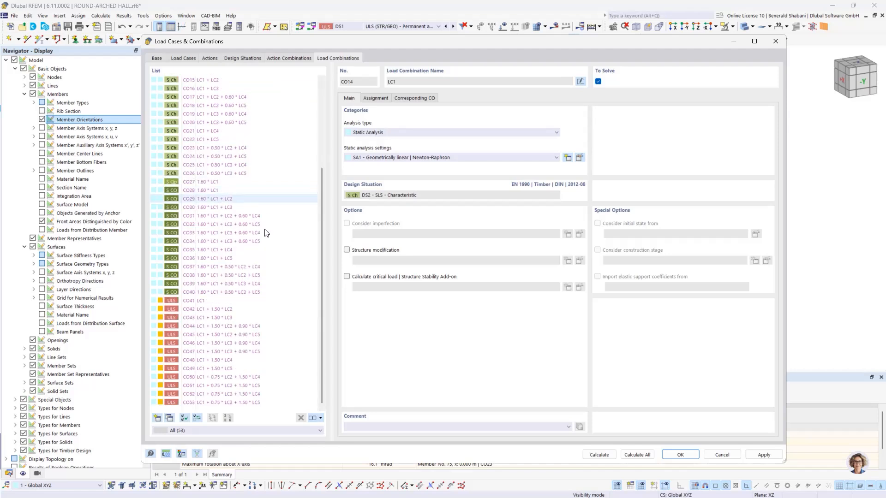
pyautogui.click(193, 360)
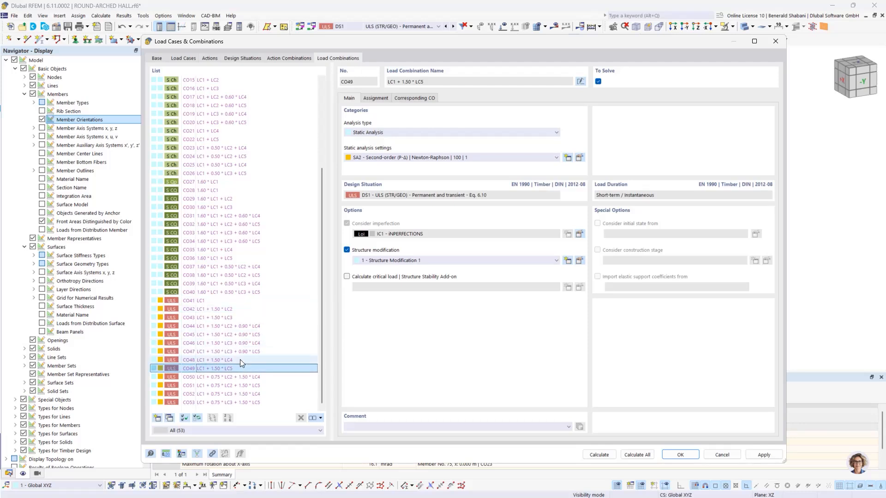
pyautogui.click(190, 300)
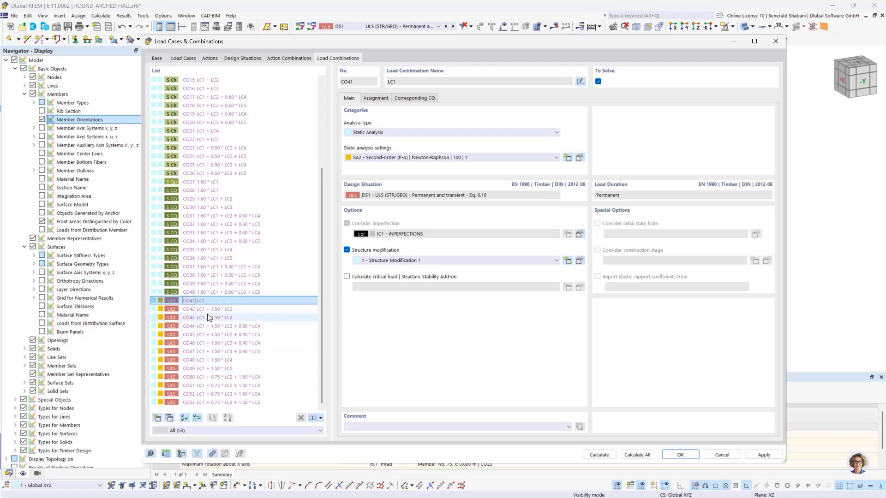
pyautogui.keyDown('ctrl'); pyautogui.click(190, 352); pyautogui.keyUp('ctrl')
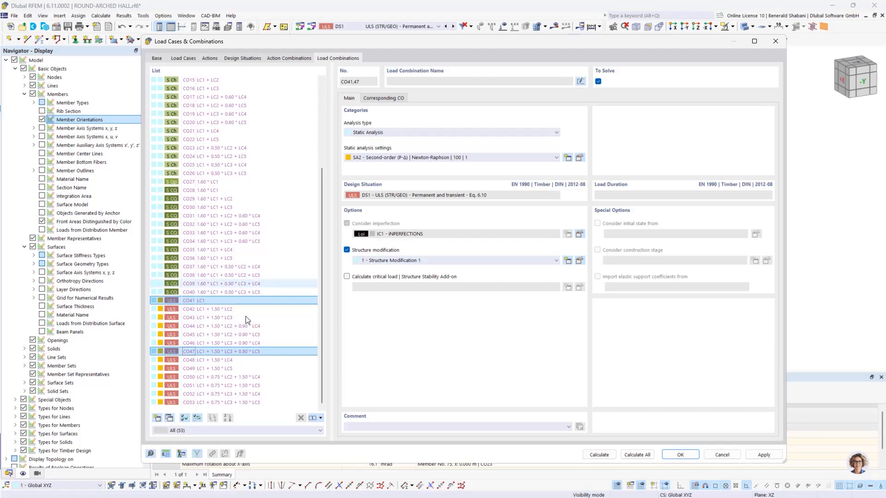
pyautogui.keyDown('shift'); pyautogui.click(215, 345); pyautogui.keyUp('shift')
pyautogui.moveTo(215, 347); pyautogui.dragTo(206, 300)
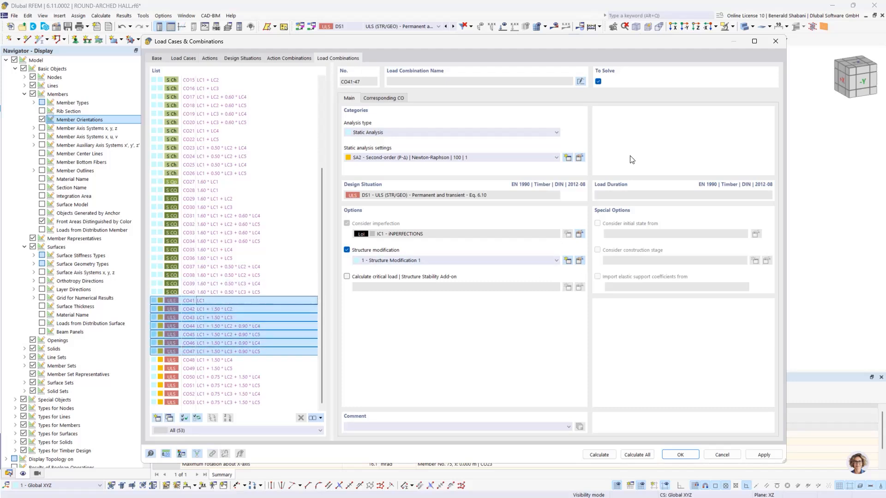
pyautogui.click(599, 82)
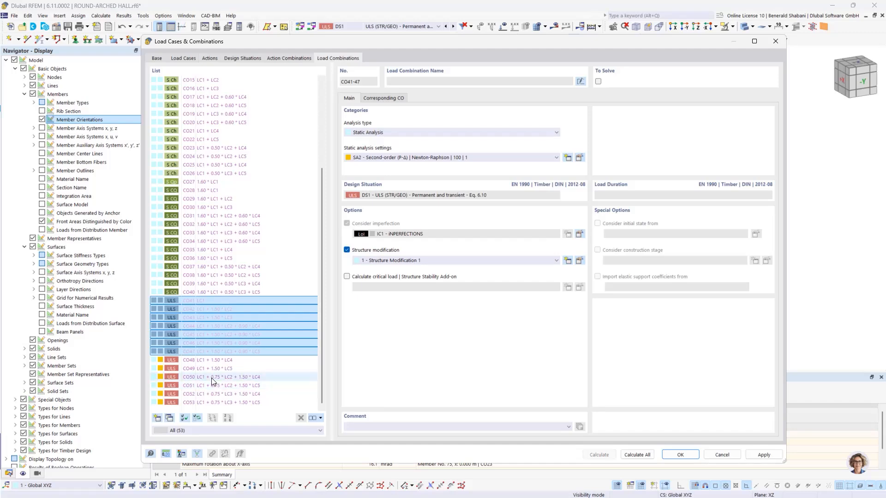
# Exclude load combinations CO50 to CO53 from the calculation as well and accept the load combination settings.
pyautogui.moveTo(211, 378); pyautogui.dragTo(227, 403)
pyautogui.click(598, 82)
pyautogui.click(598, 81)
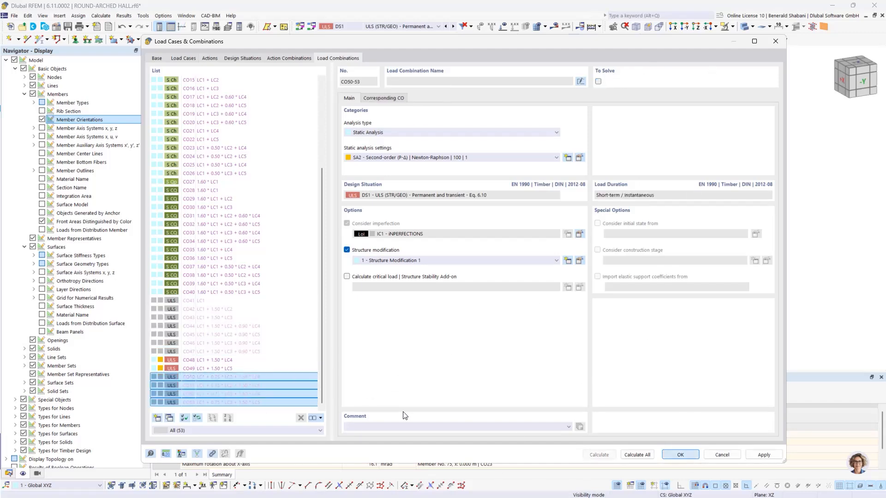
pyautogui.press('Return')
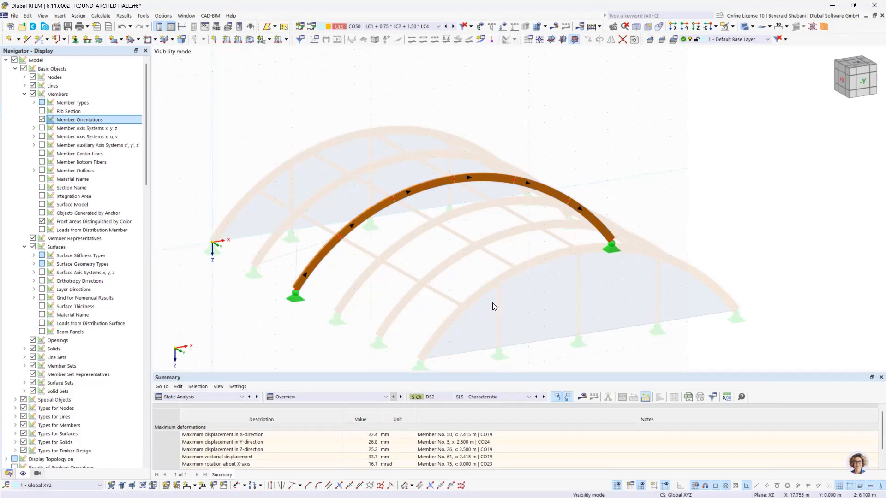
# Edit the isolated arch's member set of members 38-43 and activate its timber design properties.
pyautogui.keyDown('ctrl'); pyautogui.moveTo(492, 303); pyautogui.dragTo(534, 283, button='middle'); pyautogui.keyUp('ctrl')
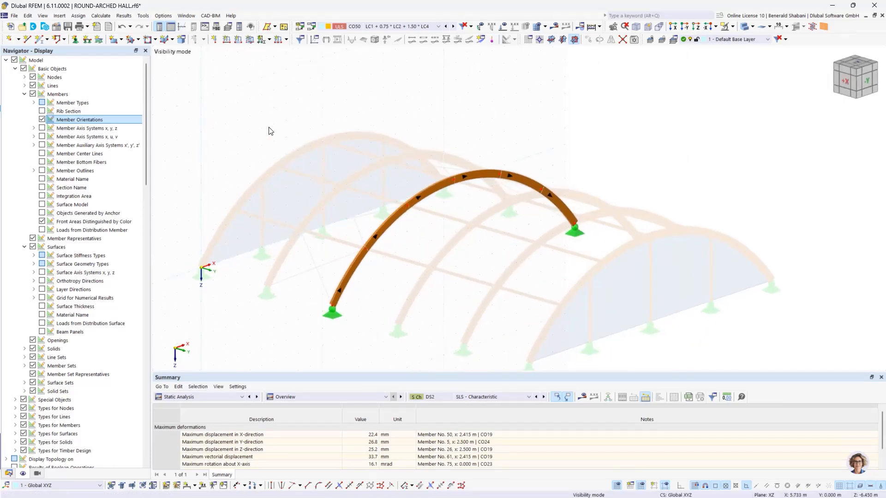
pyautogui.moveTo(280, 120); pyautogui.dragTo(539, 314)
pyautogui.moveTo(612, 355); pyautogui.dragTo(612, 349)
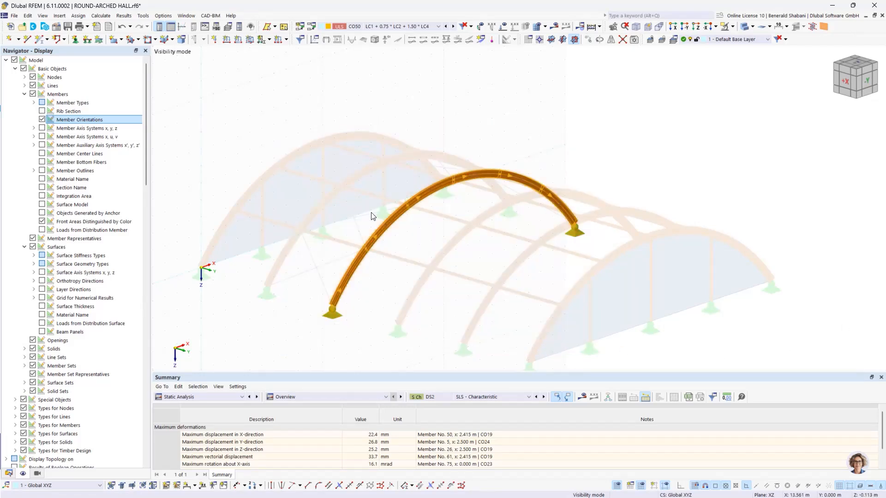
pyautogui.rightClick(401, 214)
pyautogui.moveTo(494, 46)
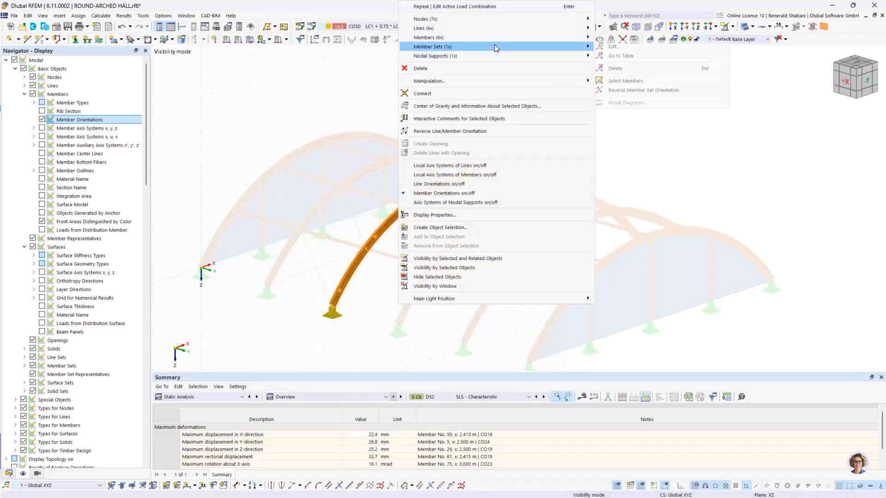
pyautogui.click(643, 48)
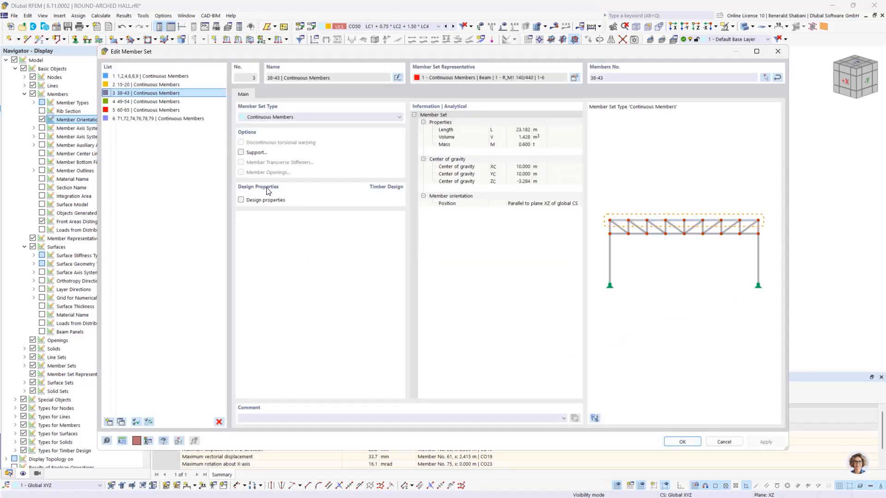
pyautogui.click(241, 200)
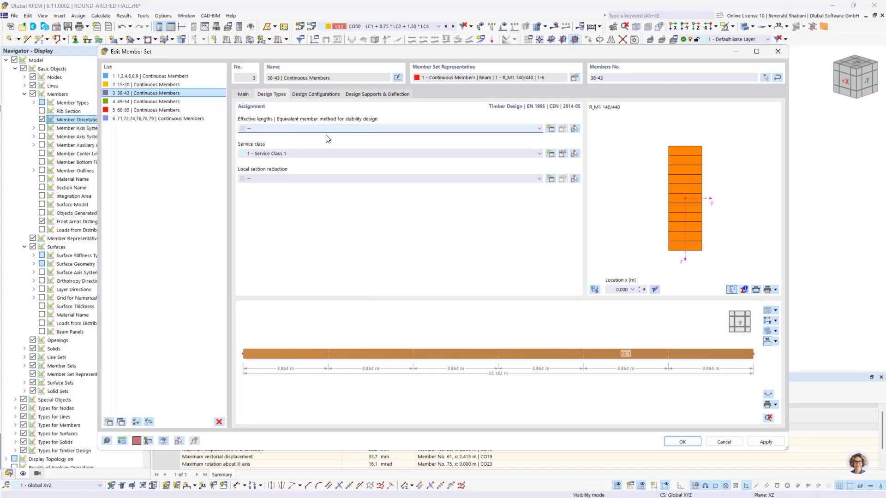
# Create new effective lengths for the arch's member set, excluding flexural buckling about the minor axis z/v and lateral-torsional buckling.
pyautogui.click(524, 133)
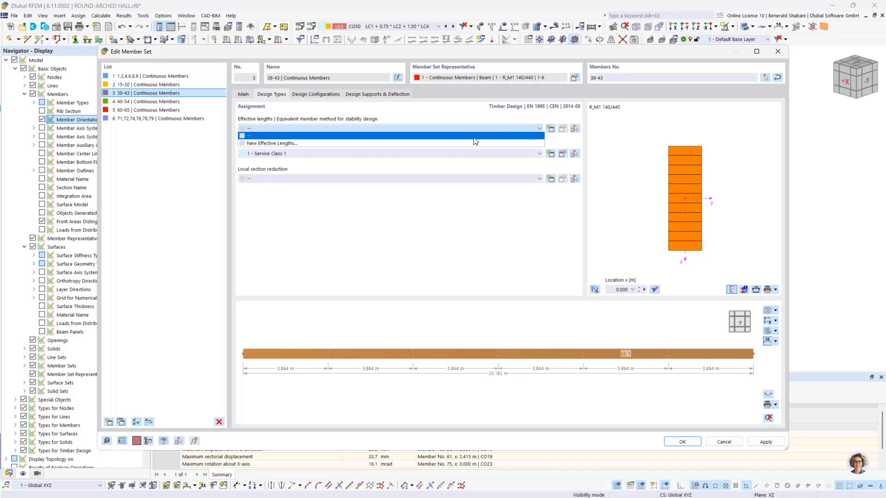
pyautogui.click(469, 144)
pyautogui.click(481, 293)
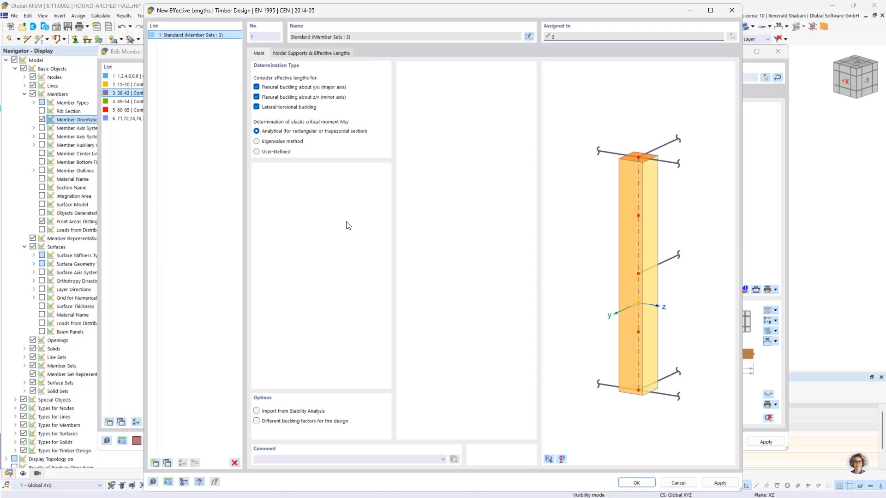
pyautogui.click(256, 98)
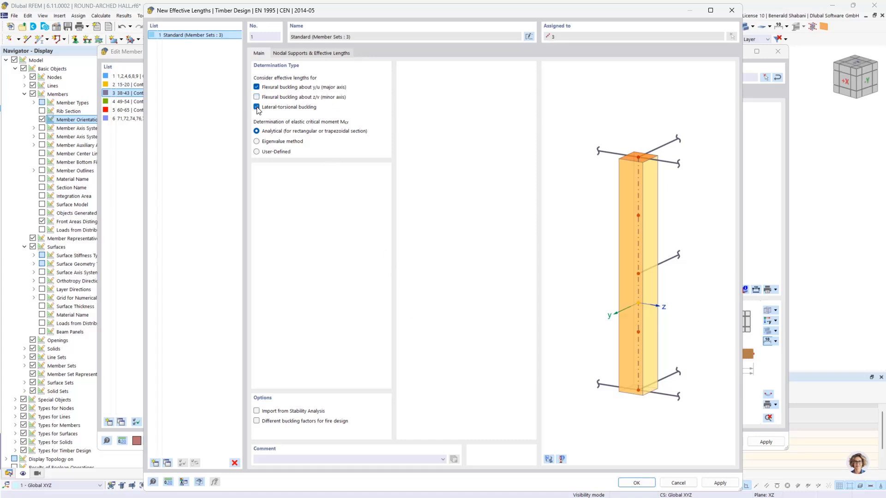
pyautogui.click(257, 107)
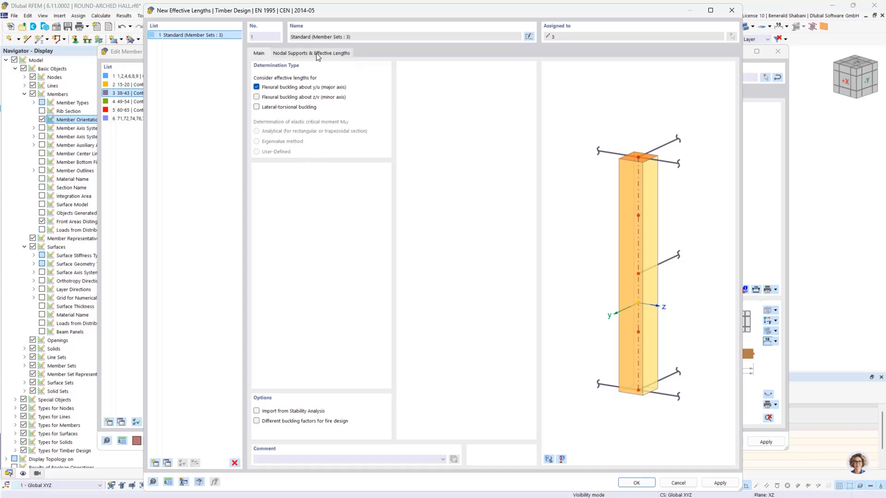
# Set the effective length factor ky/u to 1.25 and accept the effective lengths and member set.
pyautogui.click(301, 53)
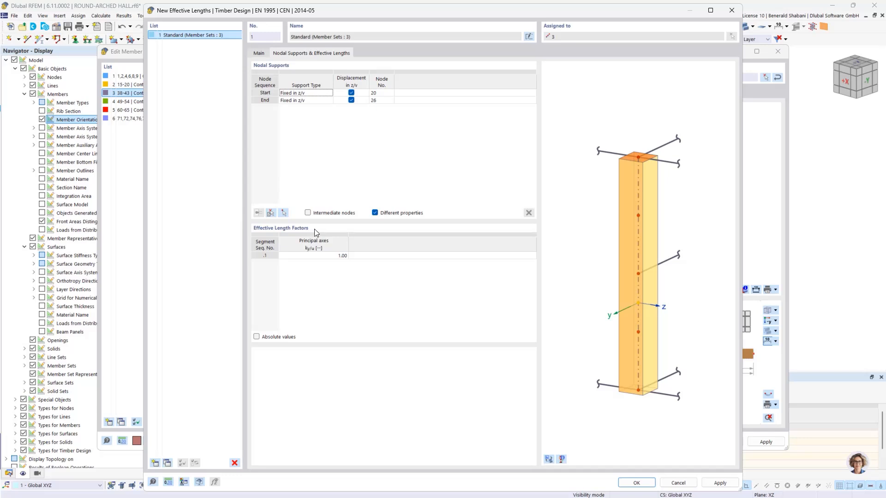
pyautogui.doubleClick(341, 256)
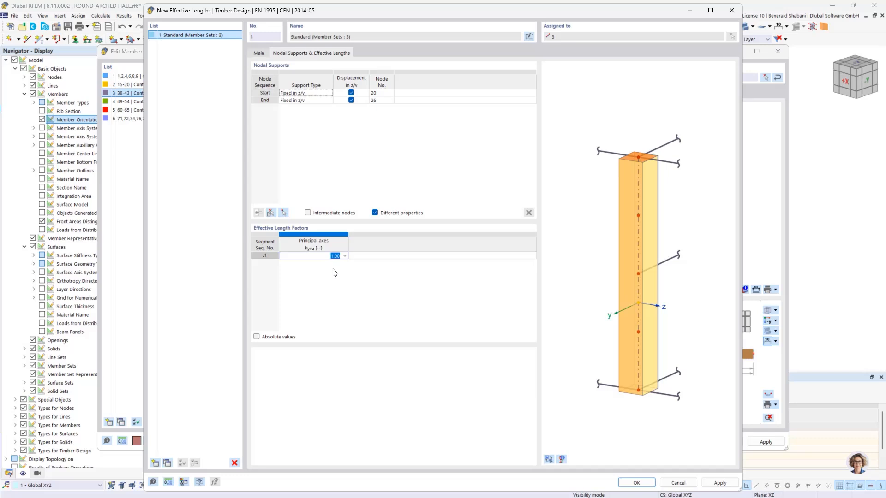
pyautogui.write('1,25')
pyautogui.press('Return')
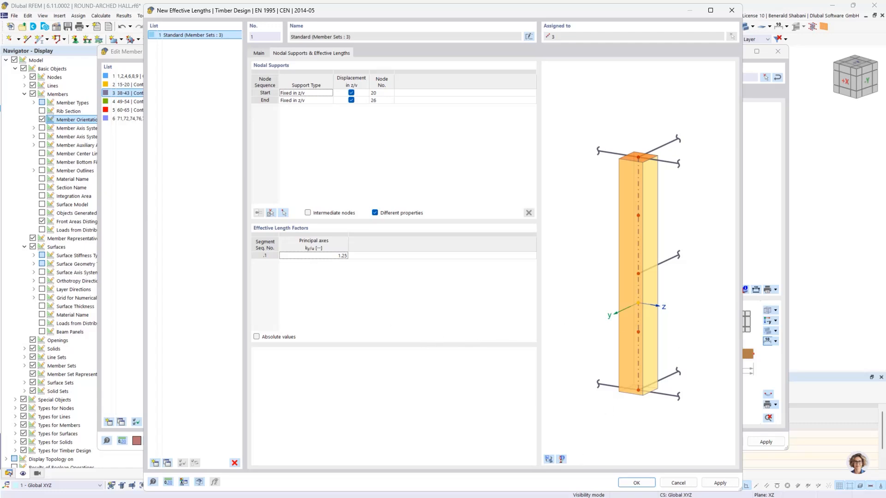
pyautogui.click(637, 483)
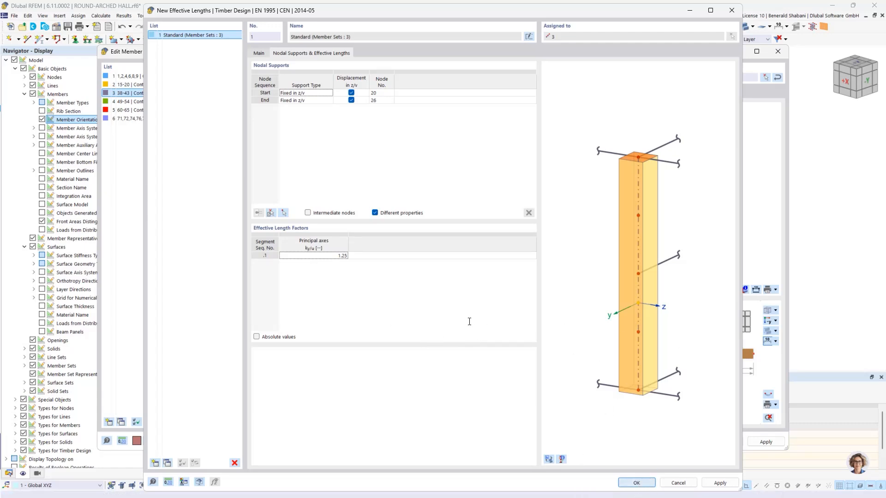
pyautogui.click(678, 441)
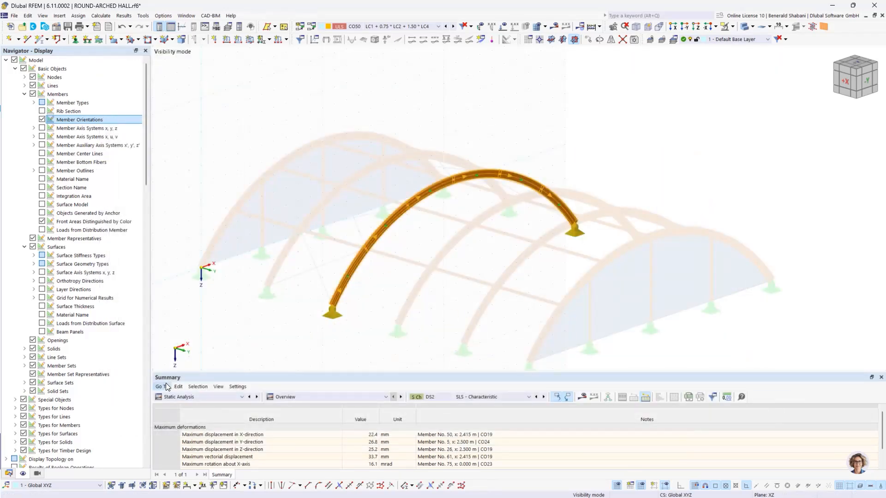
# Show the timber design input data and exclude the serviceability design situations DS2, DS3 and DS4 from the design.
pyautogui.click(217, 397)
pyautogui.click(224, 457)
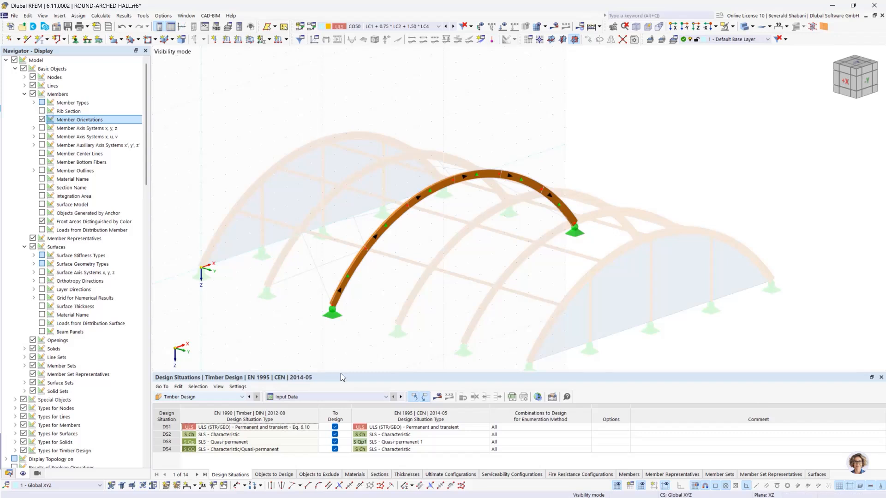
pyautogui.moveTo(340, 373); pyautogui.dragTo(339, 333)
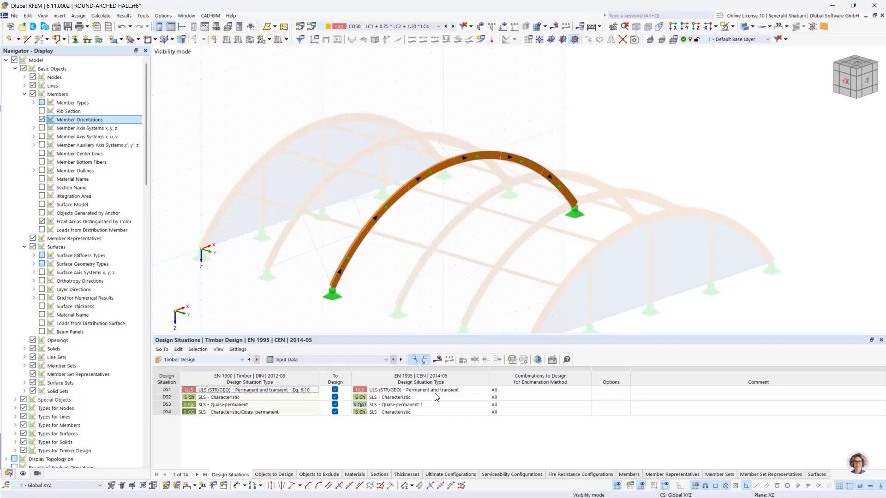
pyautogui.click(336, 396)
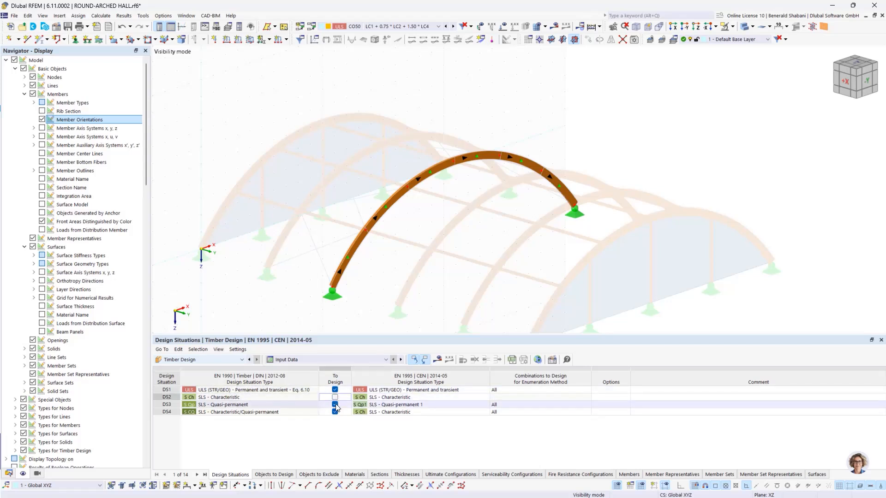
pyautogui.click(335, 404)
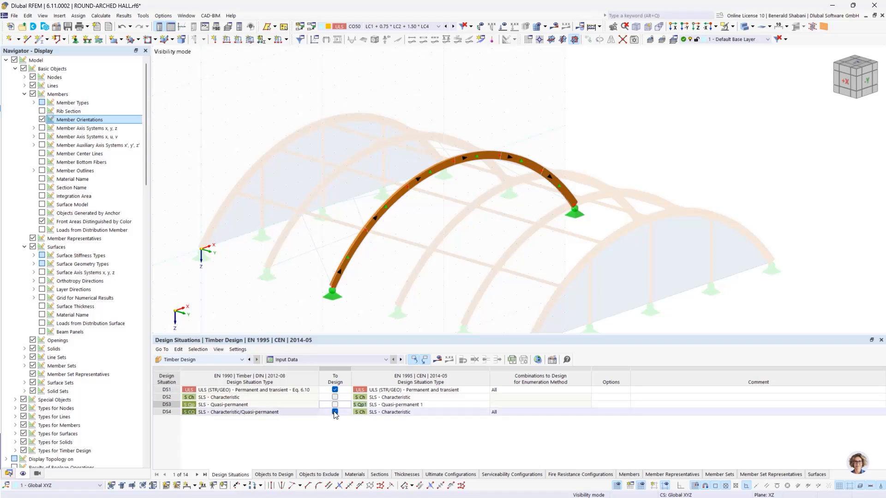
pyautogui.click(335, 412)
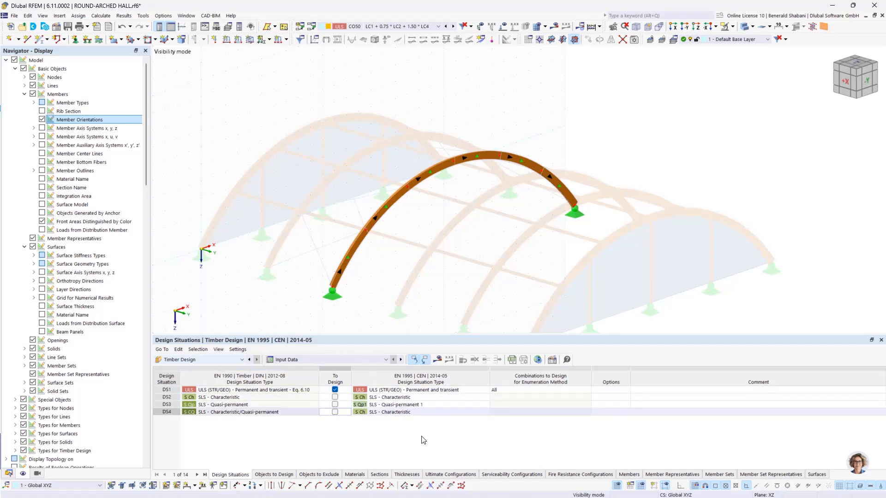
pyautogui.moveTo(603, 268); pyautogui.dragTo(621, 225, button='middle')
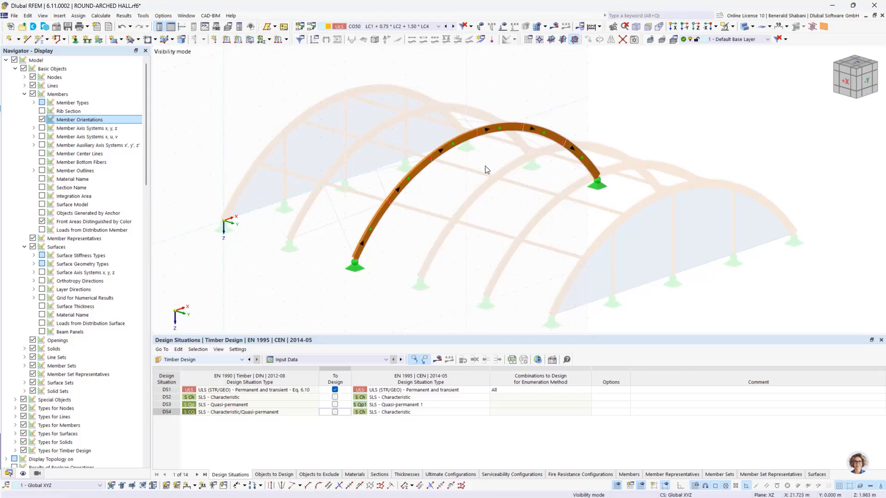
# Turn off designing all objects for members, member sets, member representatives, member set representatives and surfaces.
pyautogui.click(282, 475)
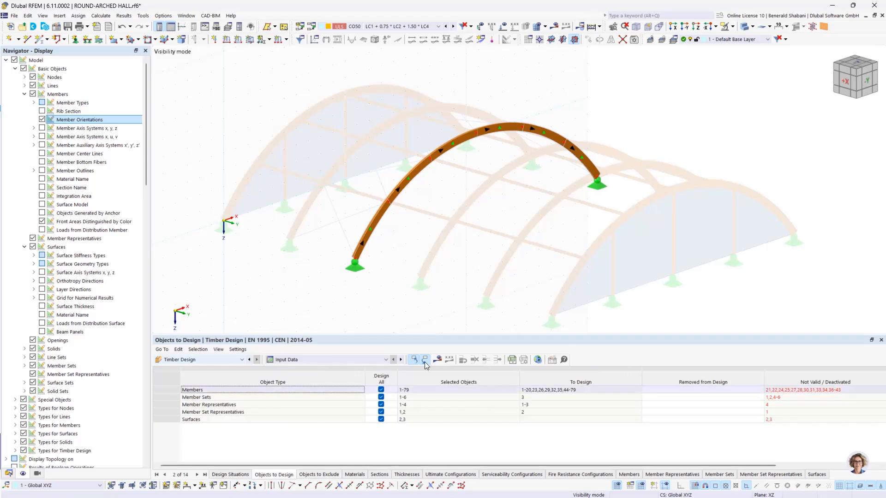
pyautogui.click(381, 390)
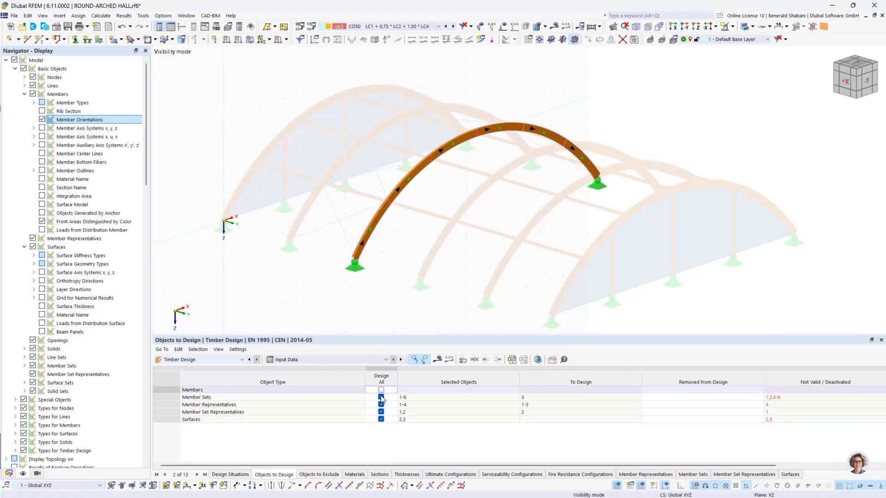
pyautogui.click(381, 398)
pyautogui.click(381, 405)
pyautogui.click(381, 412)
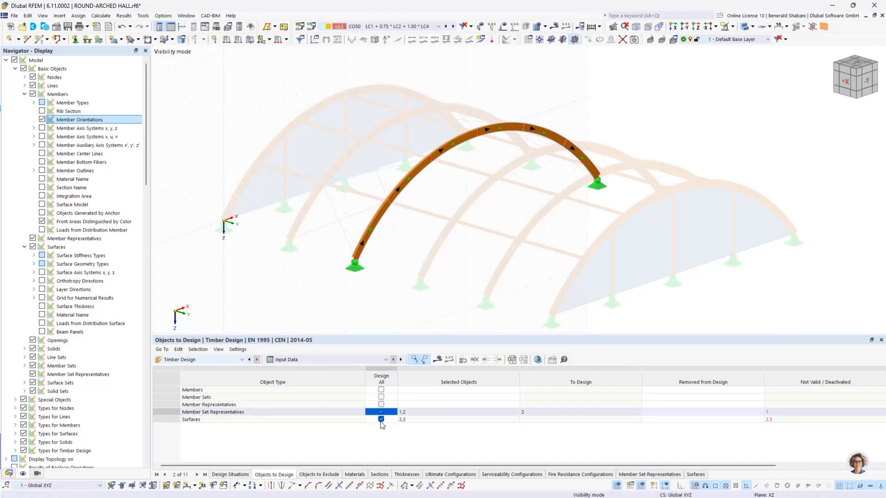
pyautogui.click(381, 419)
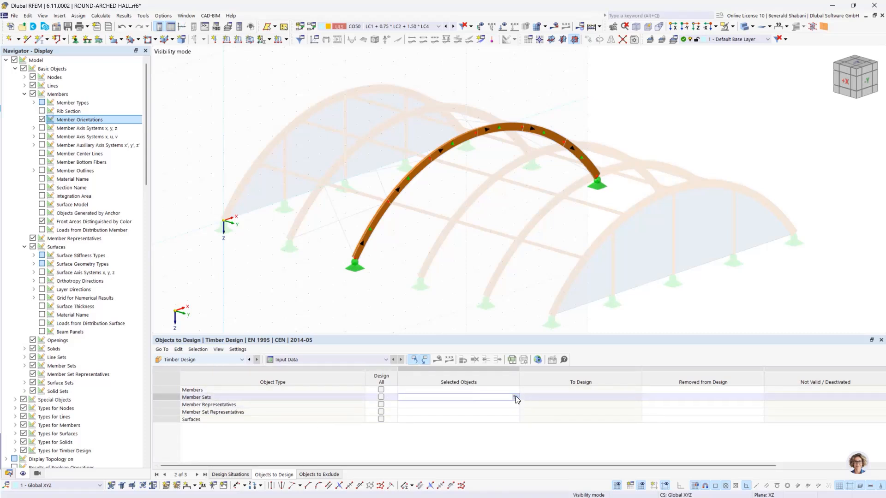
# Assign only the isolated arch's member set 3 as a timber design object and run the design checks.
pyautogui.click(516, 397)
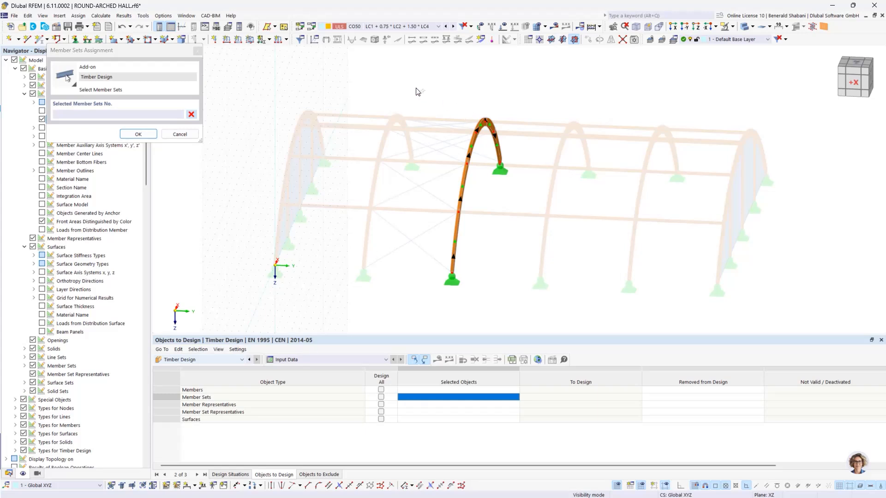
pyautogui.moveTo(417, 88); pyautogui.dragTo(546, 315)
pyautogui.click(138, 134)
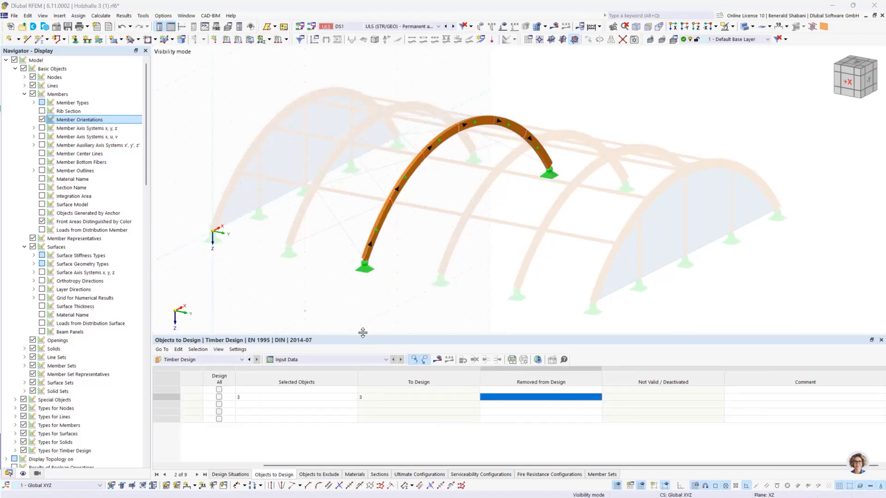
pyautogui.click(439, 361)
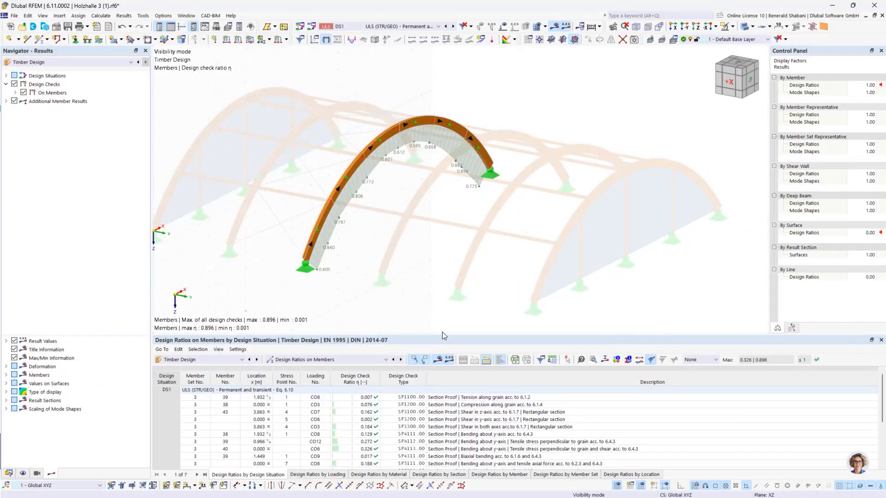
pyautogui.moveTo(445, 333); pyautogui.dragTo(446, 266)
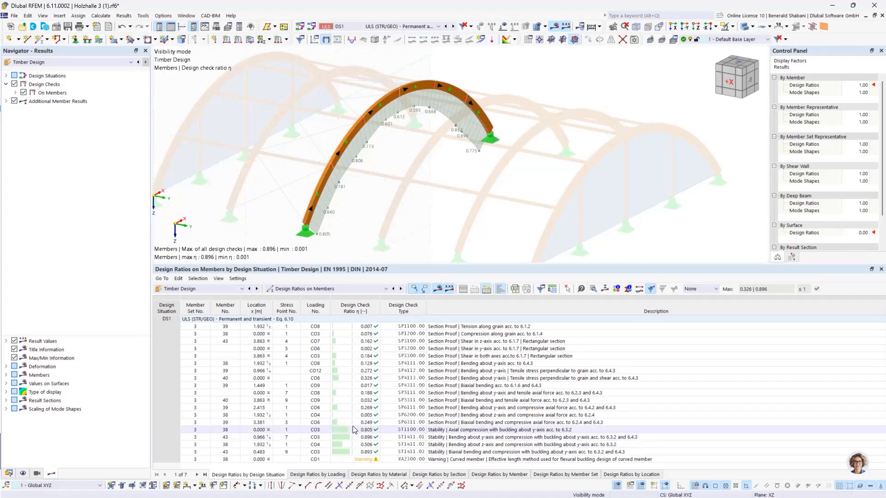
# Examine the design check details for axial compression with buckling about the y-axis, including the equivalent member length.
pyautogui.click(366, 430)
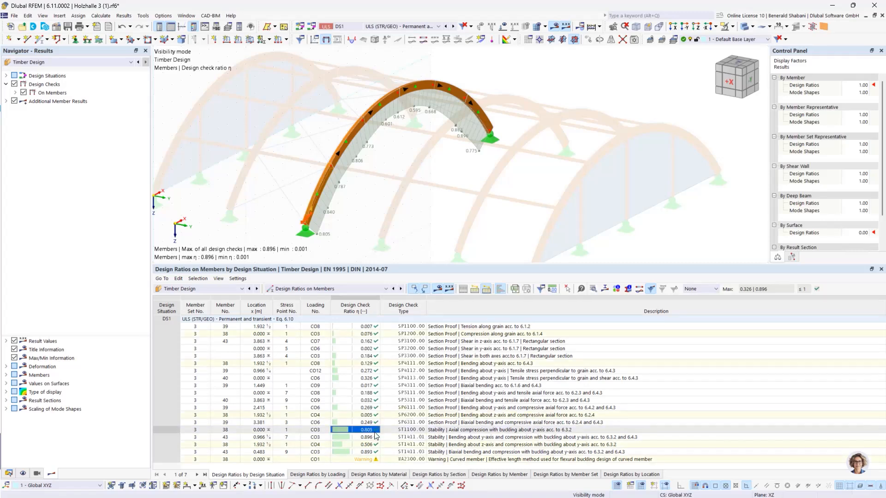
pyautogui.doubleClick(367, 431)
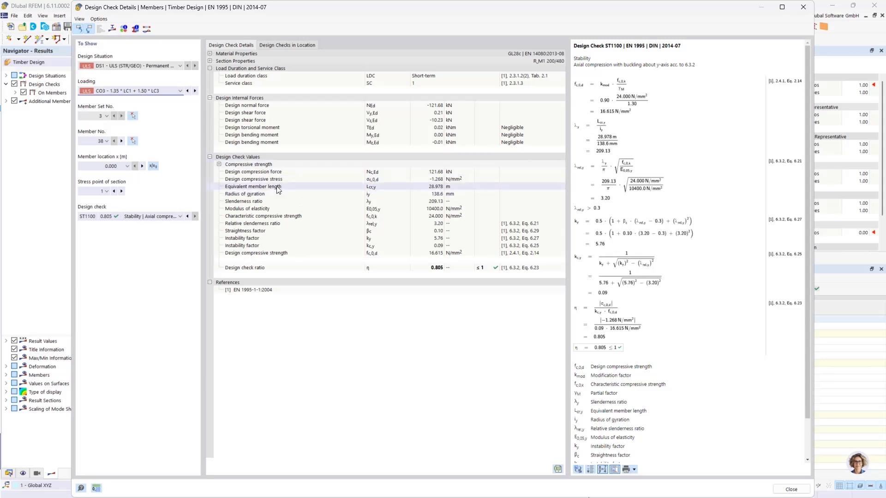
pyautogui.click(432, 188)
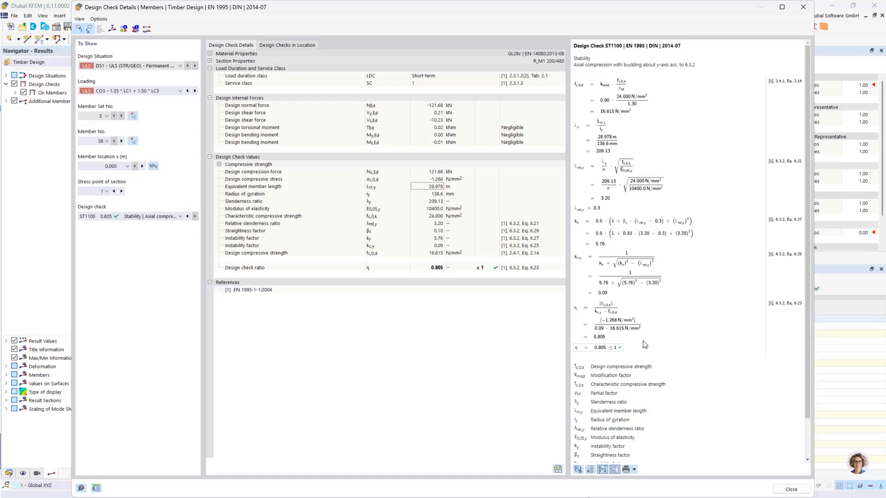
pyautogui.click(791, 489)
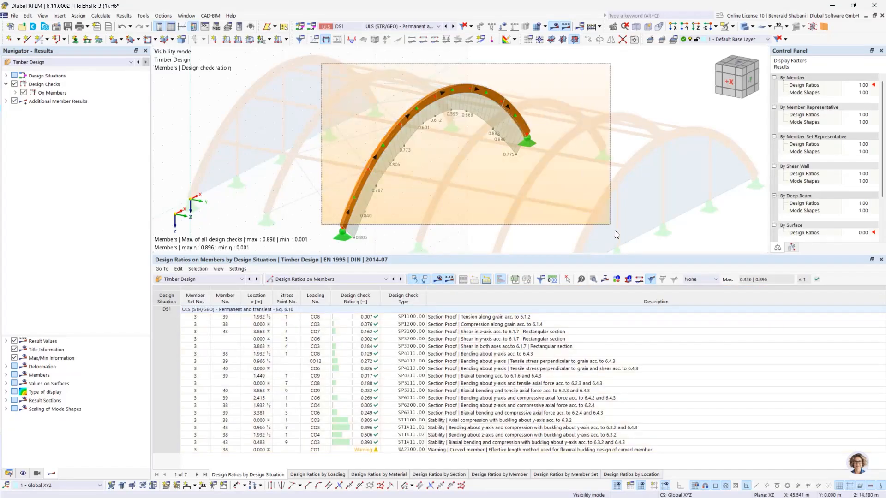
# Edit the arch member set's effective lengths, set the factor ky/u to 1.00 and accept, deleting the existing results.
pyautogui.rightClick(425, 104)
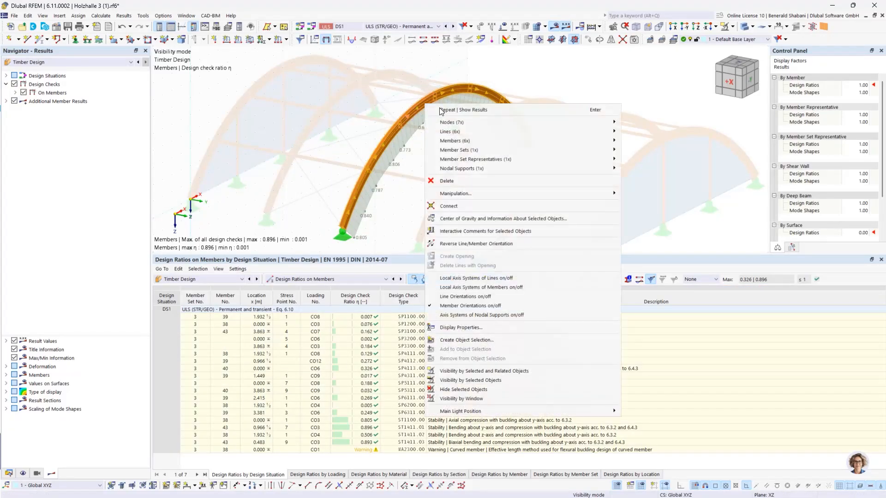
pyautogui.moveTo(491, 152)
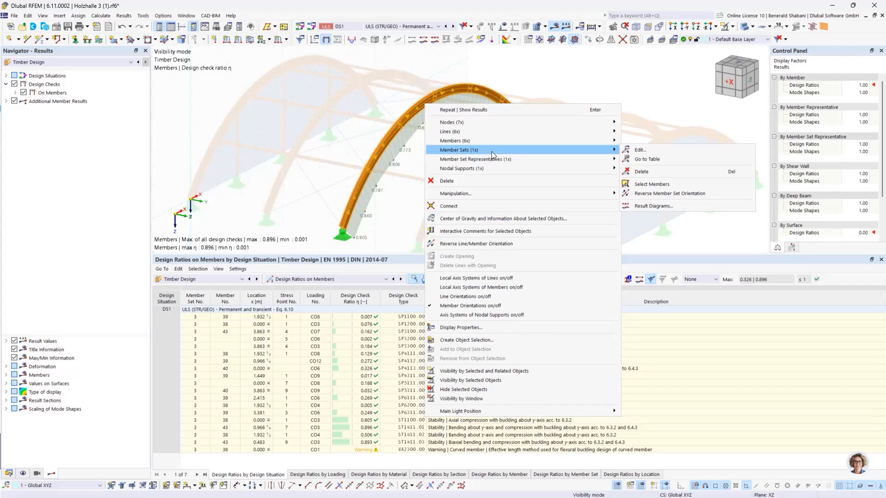
pyautogui.click(654, 150)
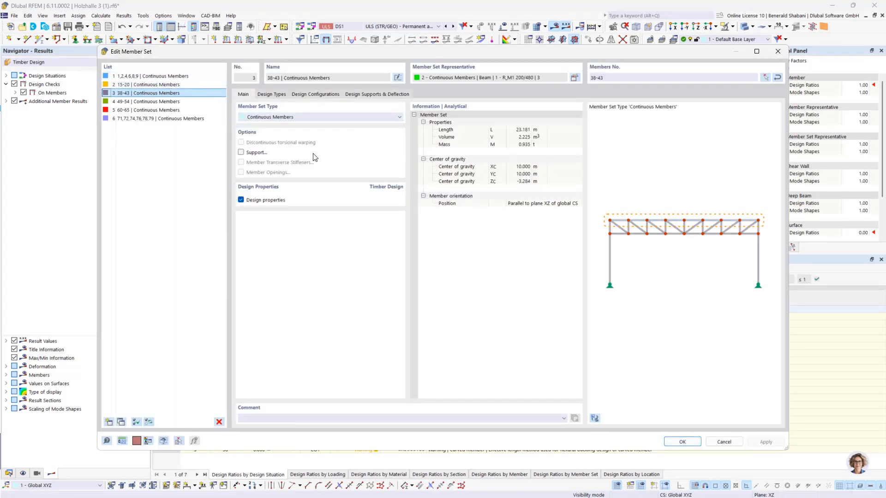
pyautogui.click(277, 95)
pyautogui.click(562, 130)
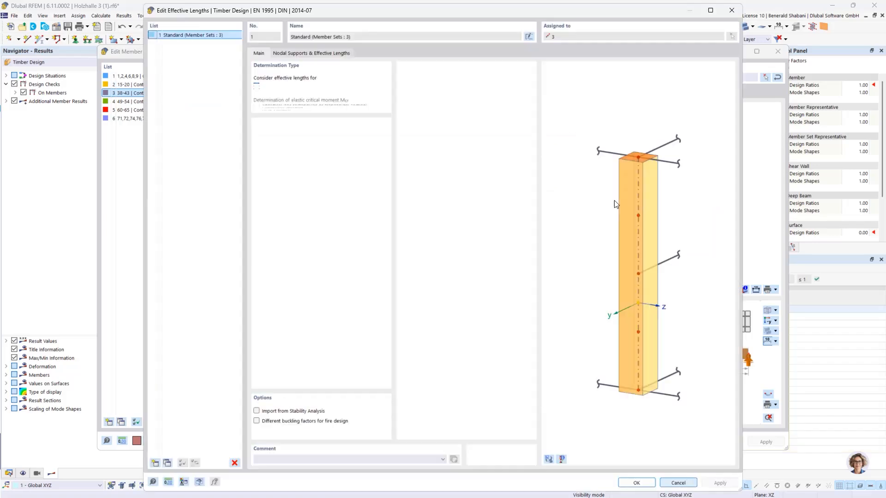
pyautogui.click(286, 54)
pyautogui.click(336, 256)
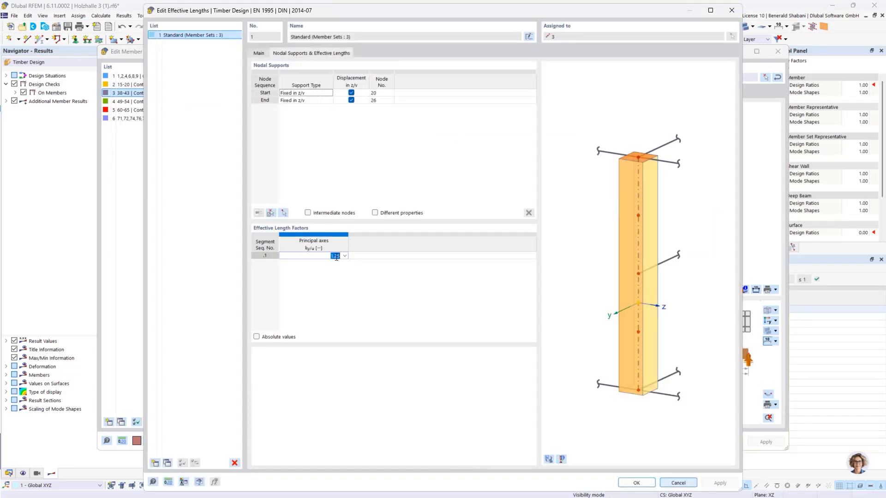
pyautogui.write('1.')
pyautogui.click(468, 326)
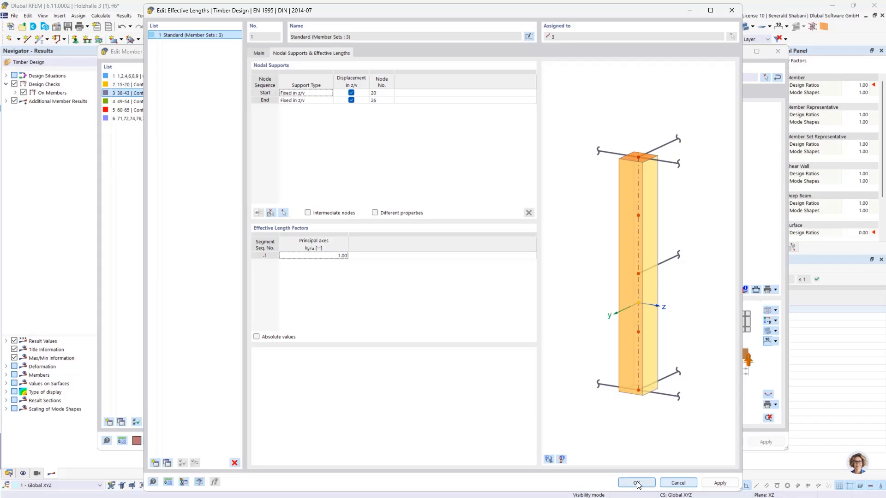
pyautogui.click(637, 483)
pyautogui.click(483, 302)
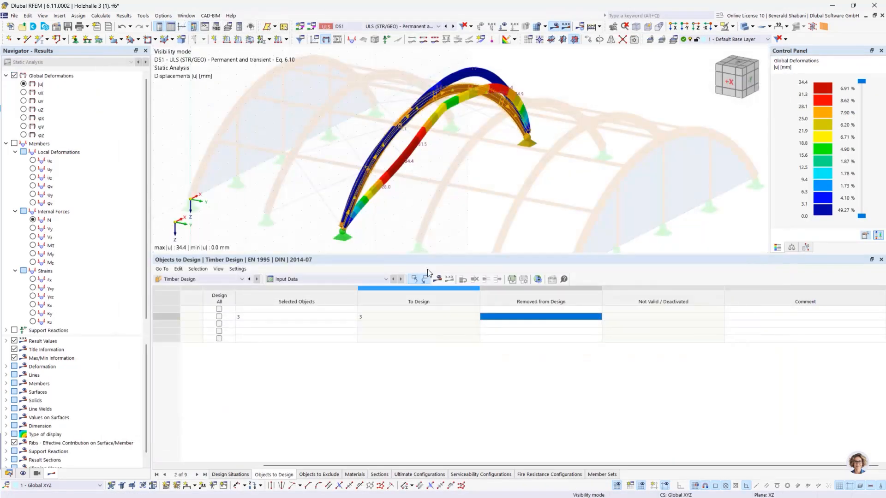
# Recalculate the arch's timber design and review the design ratios of its section and stability checks.
pyautogui.click(440, 280)
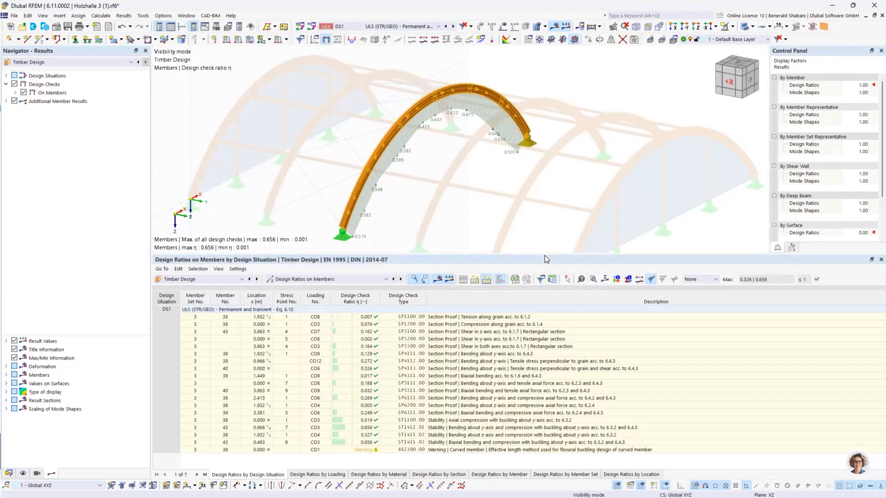
pyautogui.moveTo(541, 255); pyautogui.dragTo(542, 234)
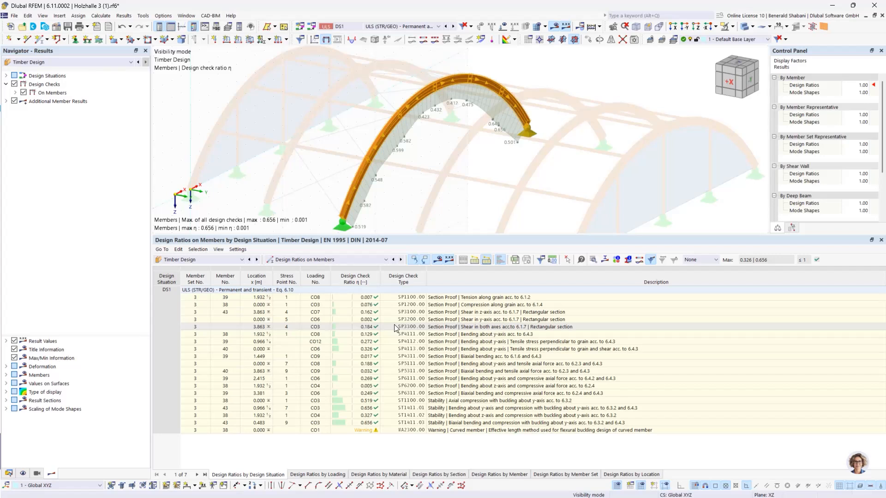
pyautogui.scroll(-1, 457, 189)
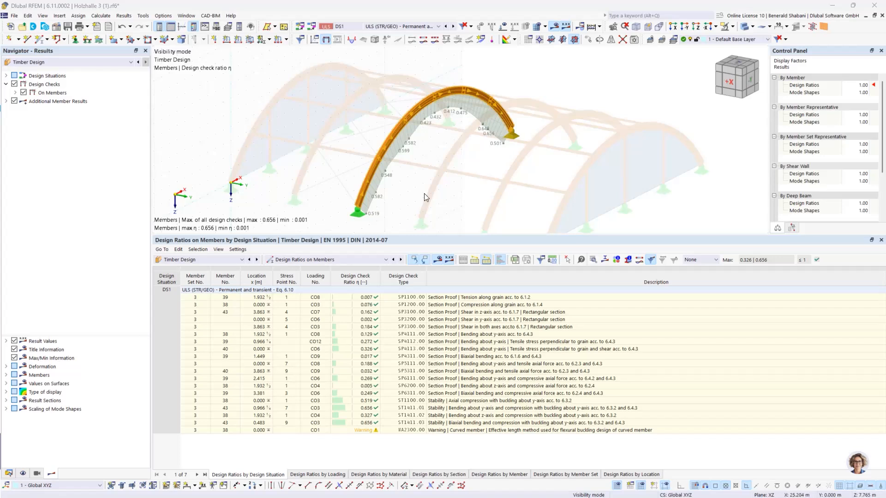
pyautogui.keyDown('ctrl'); pyautogui.moveTo(454, 191); pyautogui.dragTo(351, 112, button='middle'); pyautogui.keyUp('ctrl')
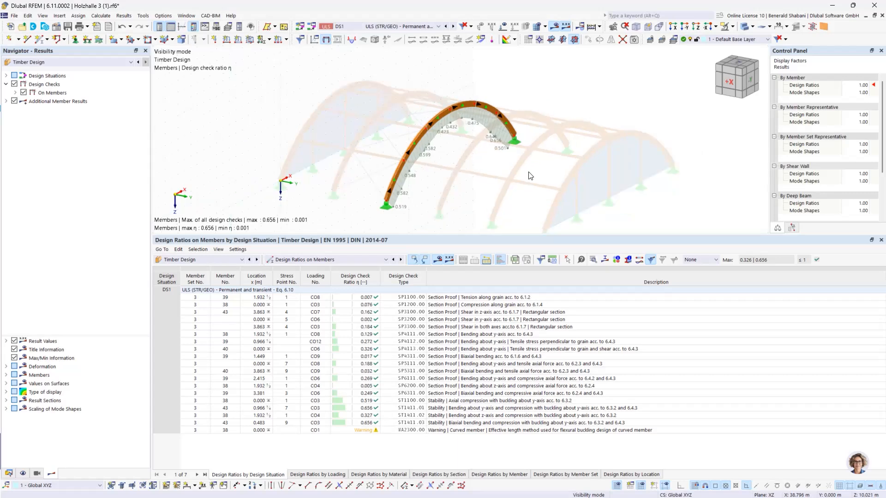
# Edit the arch's effective lengths to consider only lateral-torsional buckling with the eigenvalue method, without flexural buckling about y/u, and accept them.
pyautogui.moveTo(352, 85)
pyautogui.mouseDown()
pyautogui.moveTo(597, 283)
pyautogui.moveTo(537, 144)
pyautogui.moveTo(539, 181)
pyautogui.mouseUp()
pyautogui.scroll(3, 398, 113)
pyautogui.rightClick(423, 132)
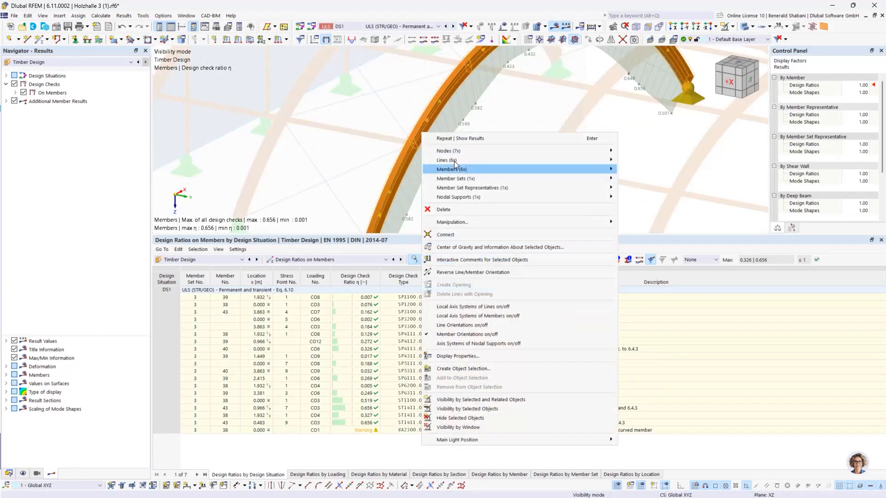
pyautogui.moveTo(476, 178)
pyautogui.click(650, 178)
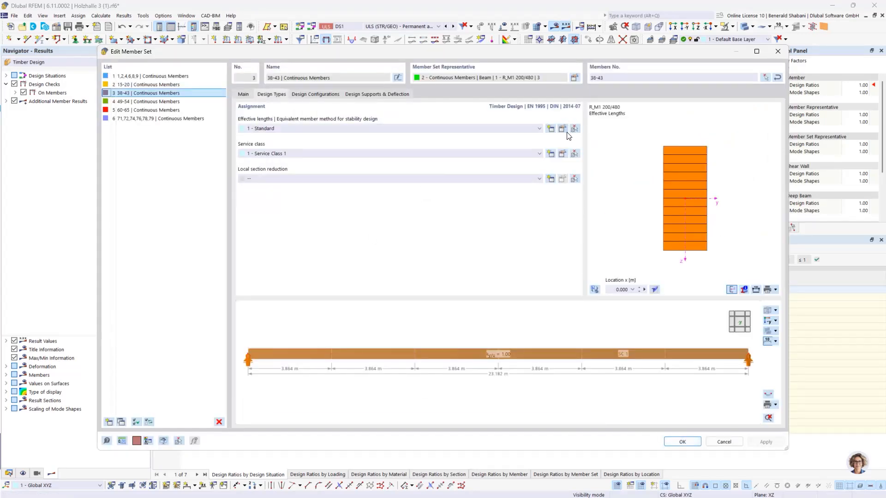
pyautogui.click(566, 128)
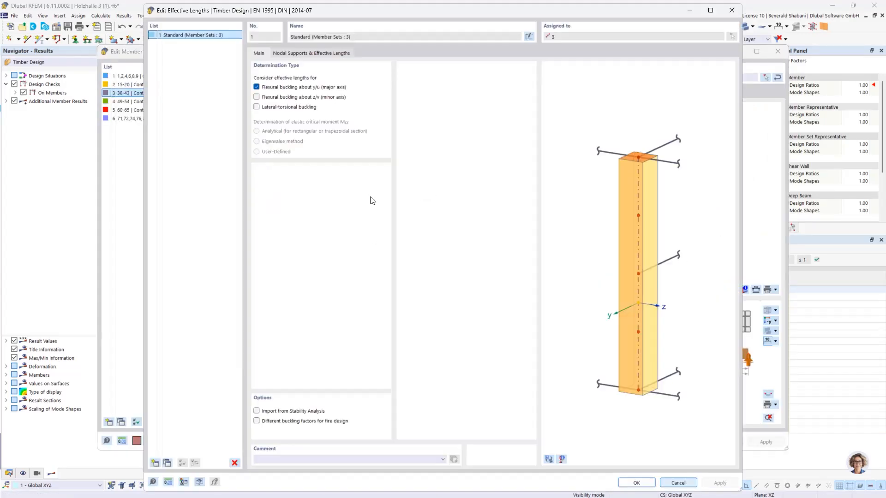
pyautogui.click(256, 88)
pyautogui.click(256, 107)
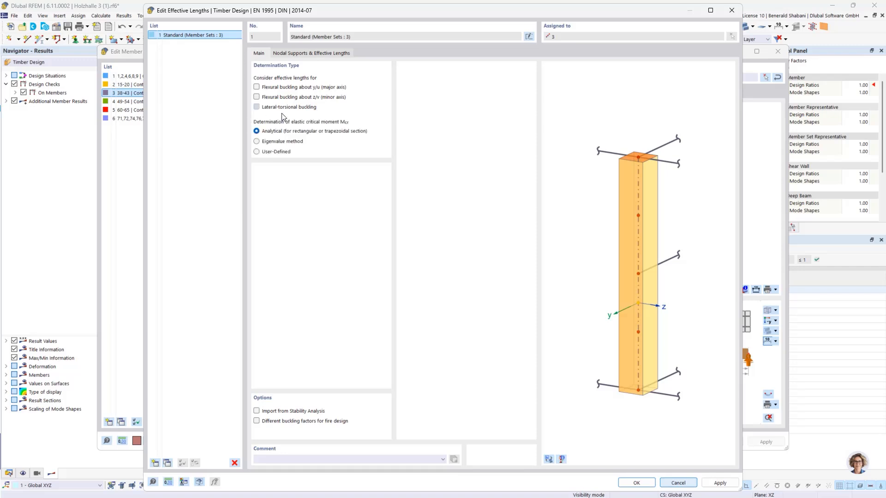
pyautogui.click(256, 141)
pyautogui.click(321, 49)
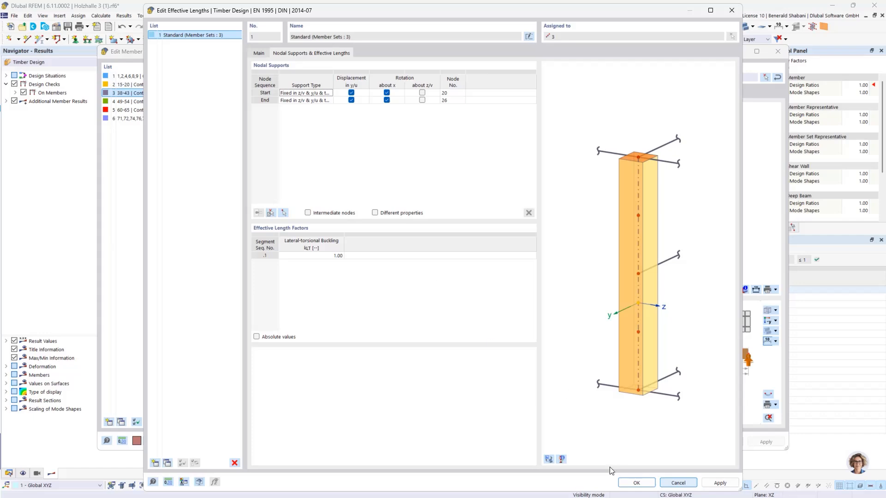
pyautogui.click(636, 482)
pyautogui.click(484, 301)
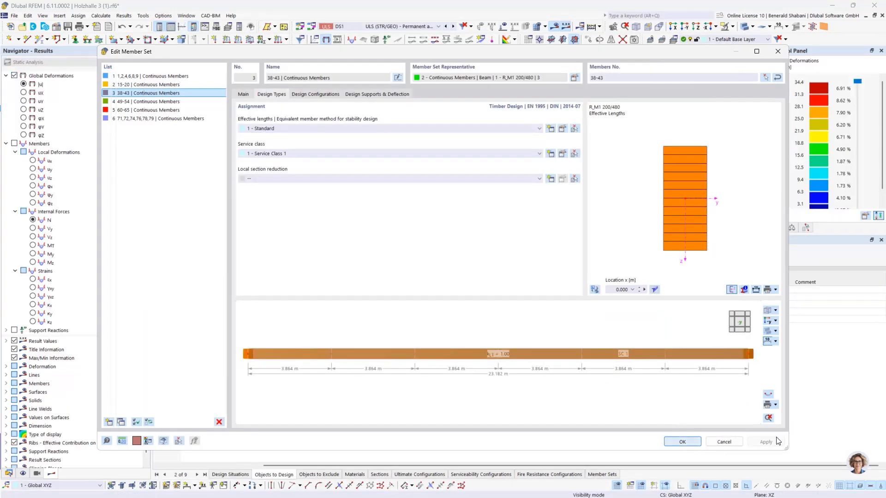
# Accept the member set changes and recalculate the arch's timber design.
pyautogui.click(681, 441)
pyautogui.click(427, 261)
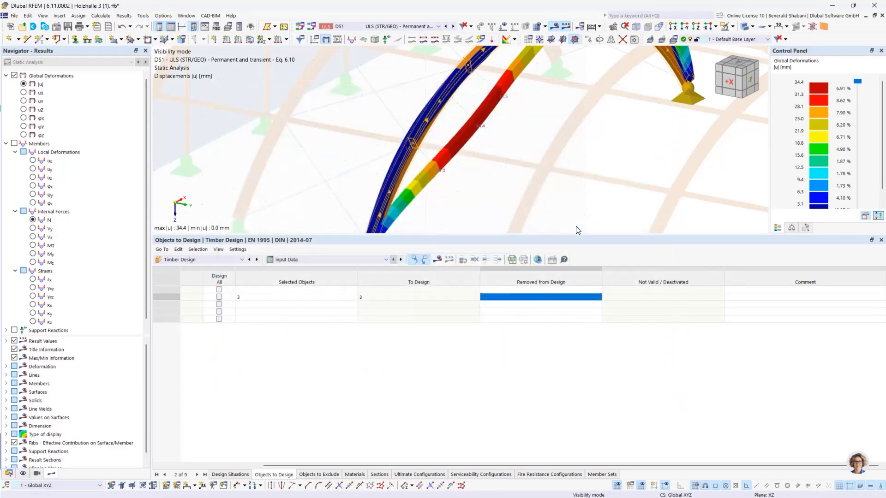
pyautogui.scroll(-5, 523, 142)
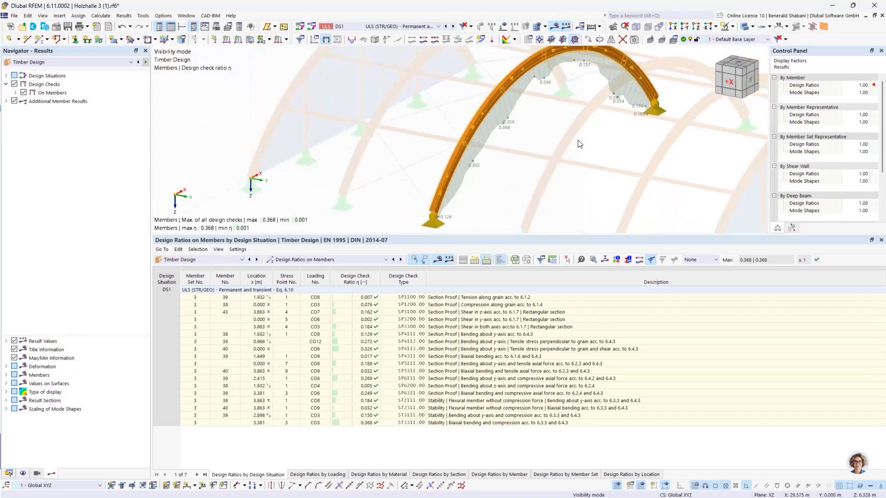
pyautogui.moveTo(453, 165); pyautogui.dragTo(444, 173, button='middle')
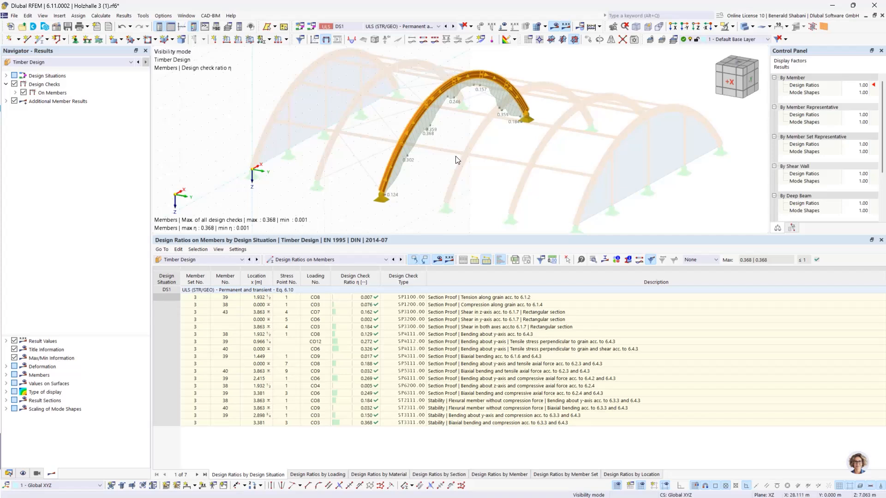
# Display and inspect the mode shape of the stability check for bending about the y-axis and compression.
pyautogui.click(365, 415)
pyautogui.keyDown('ctrl'); pyautogui.moveTo(524, 153); pyautogui.dragTo(485, 108, button='middle'); pyautogui.keyUp('ctrl')
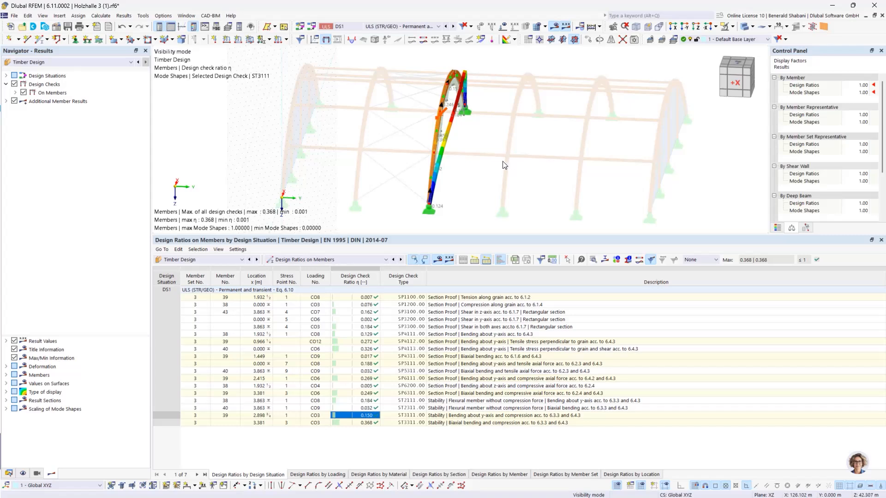
pyautogui.moveTo(506, 162); pyautogui.dragTo(480, 150, button='middle')
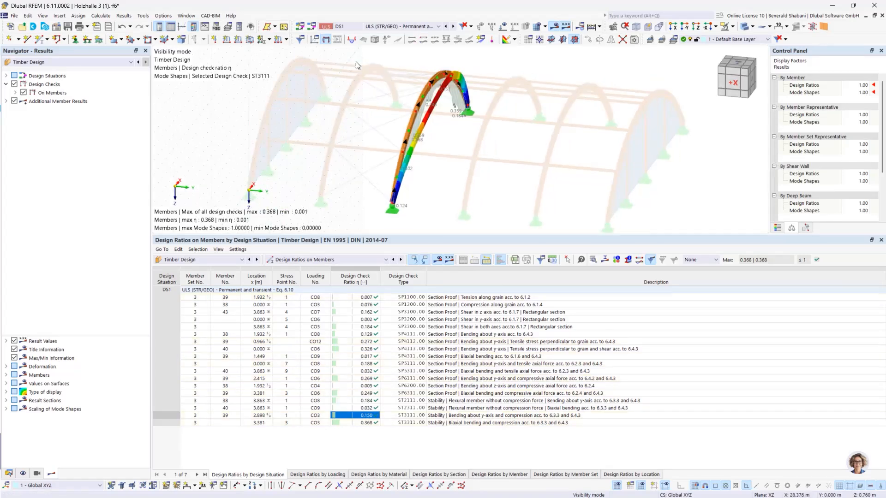
# Open the nodal supports and effective lengths of the arch's member set and show the arch model in the preview.
pyautogui.moveTo(354, 58); pyautogui.dragTo(525, 218)
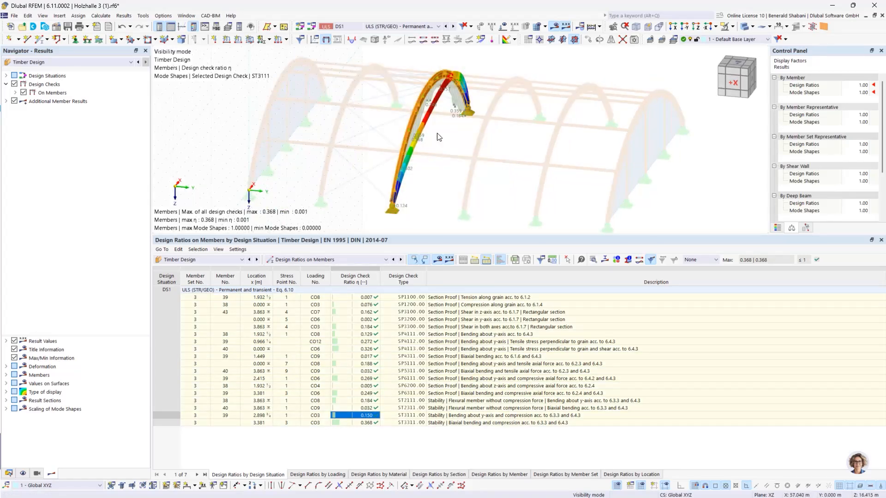
pyautogui.rightClick(414, 117)
pyautogui.moveTo(549, 162)
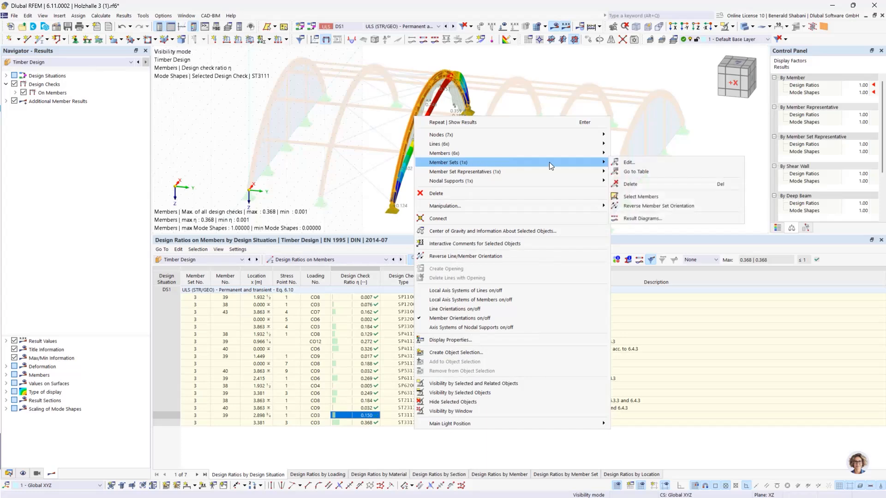
pyautogui.click(628, 163)
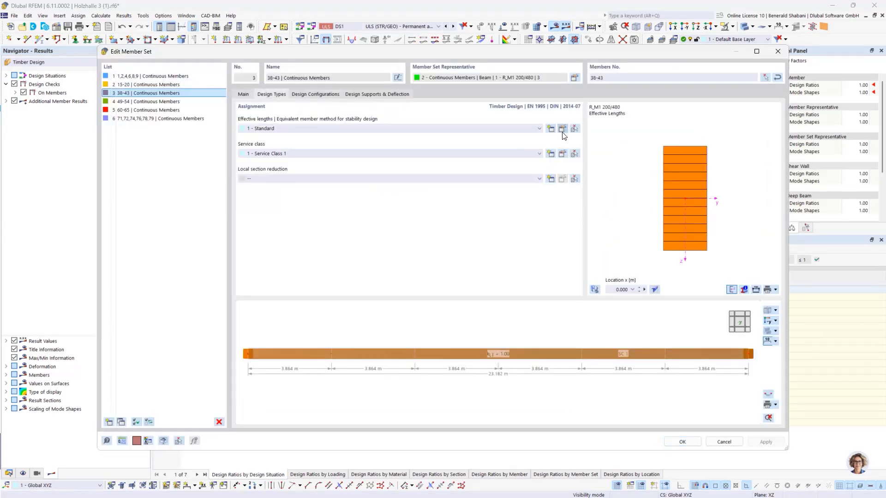
pyautogui.click(567, 133)
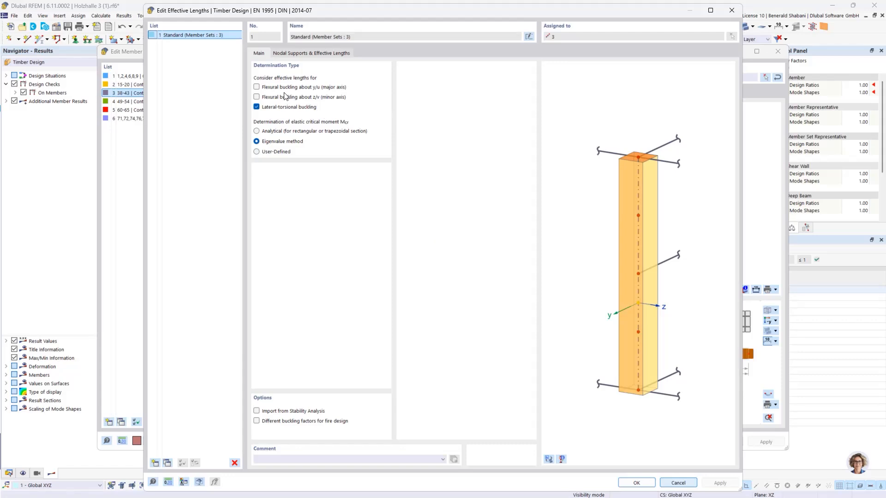
pyautogui.click(300, 54)
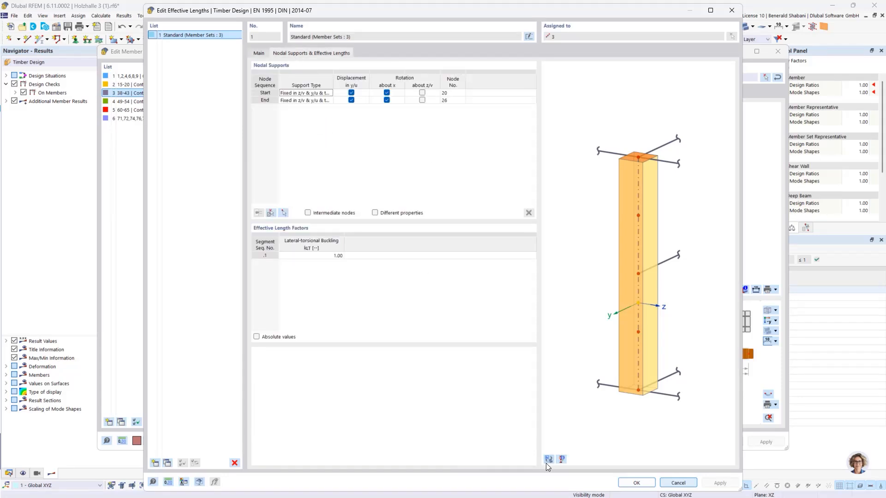
pyautogui.click(619, 322)
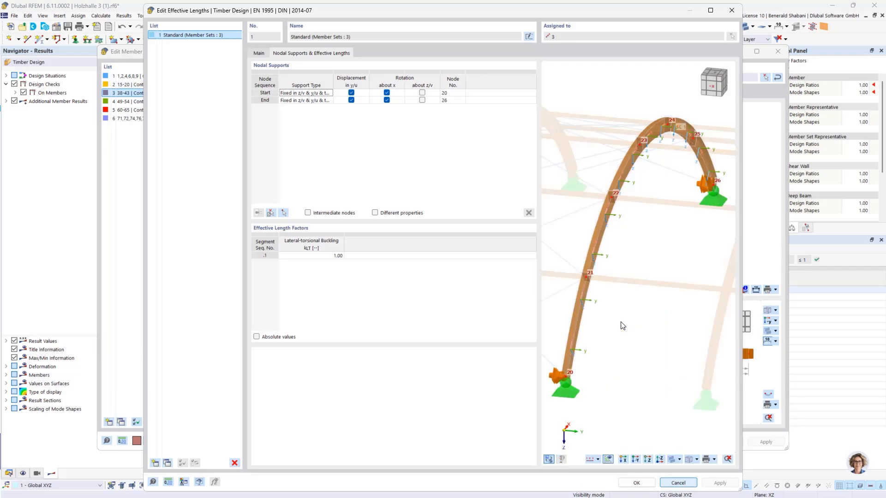
pyautogui.moveTo(678, 262)
pyautogui.keyDown('ctrl'); pyautogui.mouseDown(button='middle')
pyautogui.moveTo(658, 261)
pyautogui.moveTo(668, 260)
pyautogui.mouseUp(button='middle'); pyautogui.keyUp('ctrl')
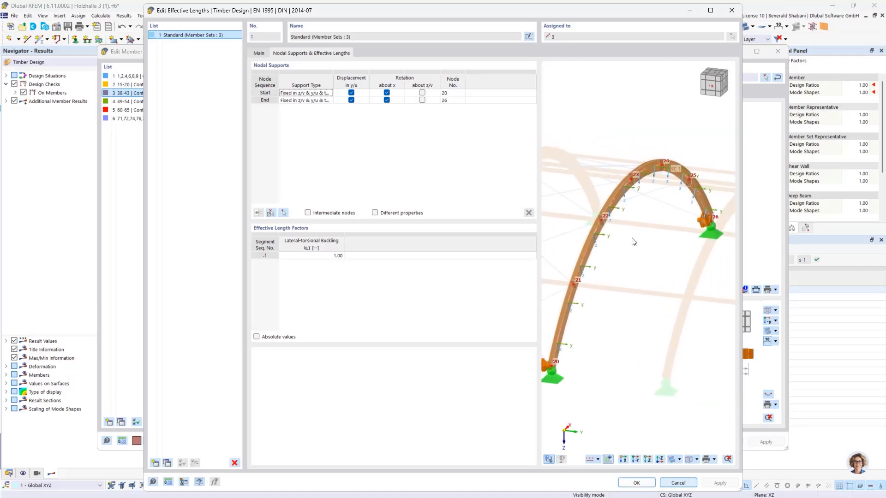
# Enable intermediate nodes for the arch's effective lengths and insert five of them, covering nodes 21 to 25.
pyautogui.click(308, 213)
pyautogui.moveTo(644, 329)
pyautogui.keyDown('ctrl'); pyautogui.mouseDown(button='middle')
pyautogui.moveTo(627, 326)
pyautogui.moveTo(651, 325)
pyautogui.moveTo(639, 332)
pyautogui.mouseUp(button='middle'); pyautogui.keyUp('ctrl')
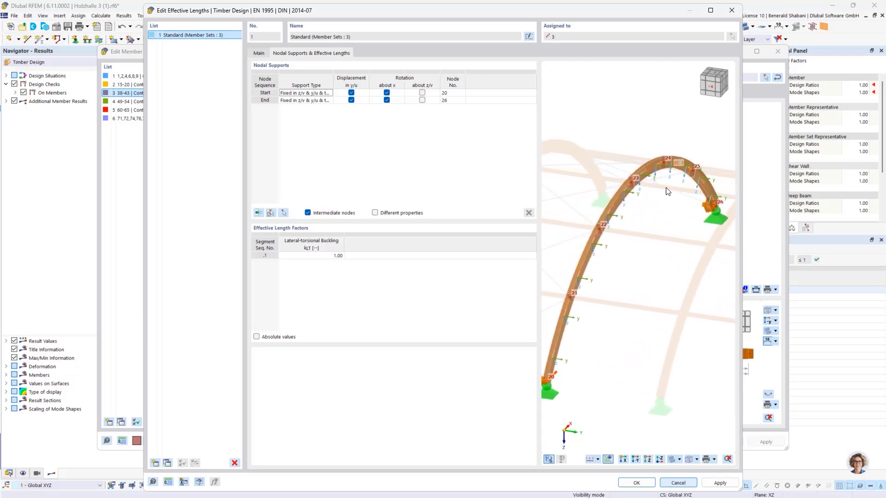
pyautogui.click(258, 213)
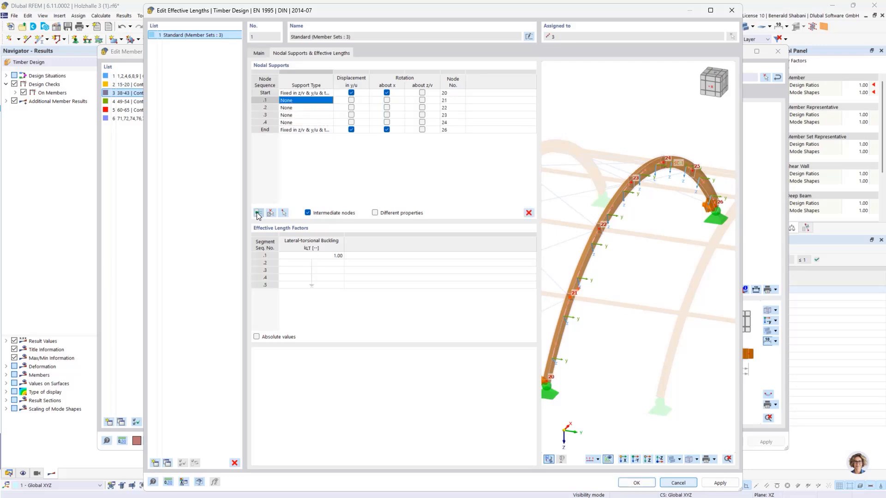
pyautogui.scroll(-1, 627, 326)
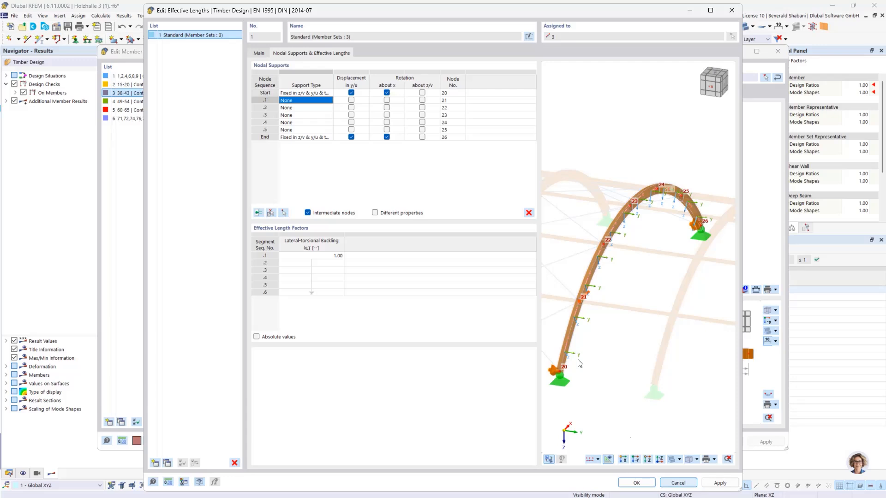
# Fix the displacement in y/u at all five intermediate nodes and accept the member set, deleting the existing timber design results.
pyautogui.click(351, 100)
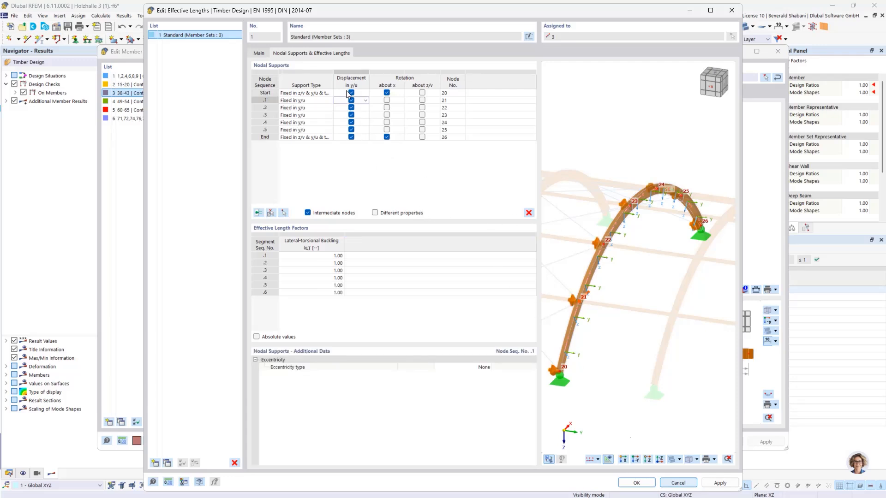
pyautogui.scroll(1, 618, 238)
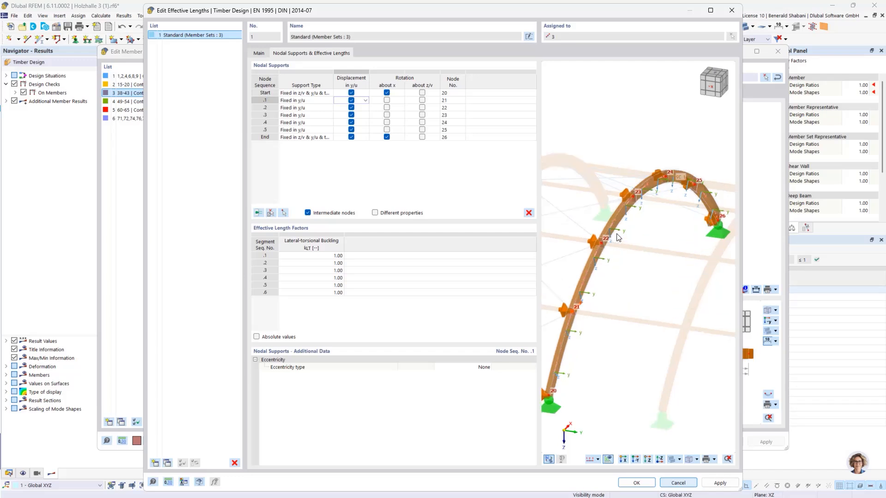
pyautogui.scroll(3, 617, 234)
pyautogui.scroll(-4, 662, 187)
pyautogui.keyDown('ctrl'); pyautogui.moveTo(685, 198); pyautogui.dragTo(621, 220, button='middle'); pyautogui.keyUp('ctrl')
pyautogui.scroll(1, 621, 220)
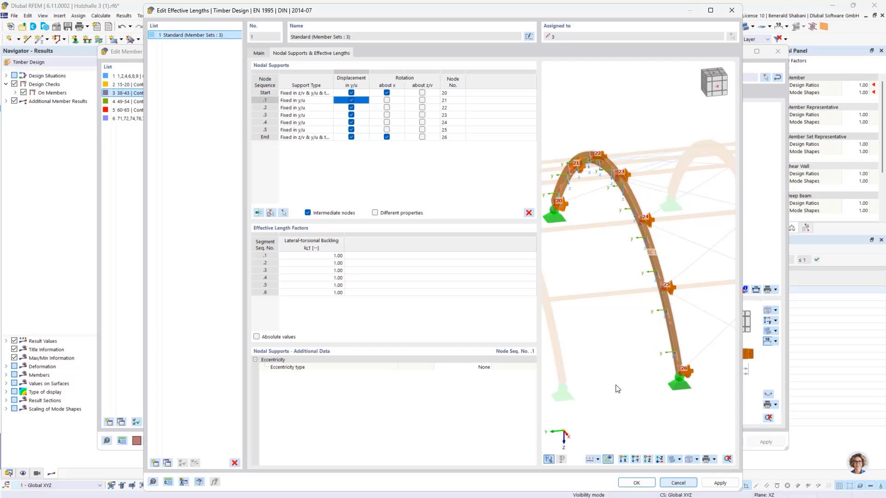
pyautogui.click(635, 482)
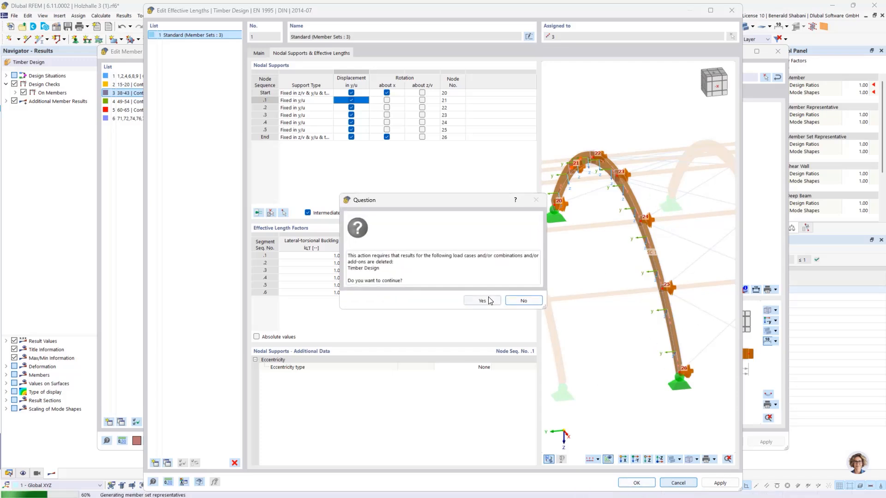
pyautogui.click(482, 300)
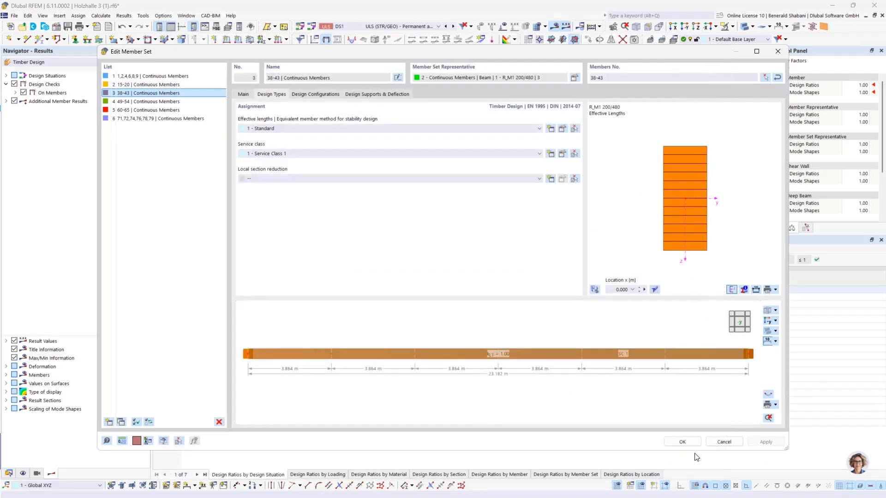
pyautogui.click(682, 442)
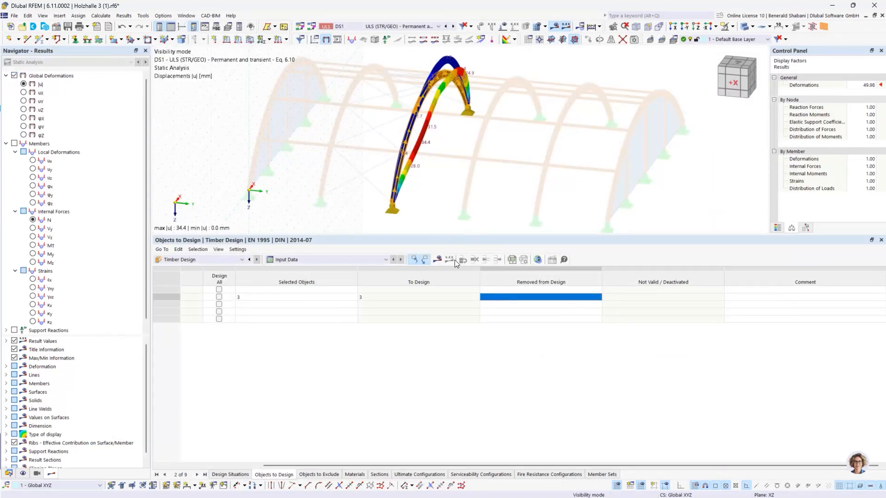
# Recalculate the arch's timber design and review the design ratios of its stability checks.
pyautogui.click(437, 260)
pyautogui.scroll(-1, 499, 128)
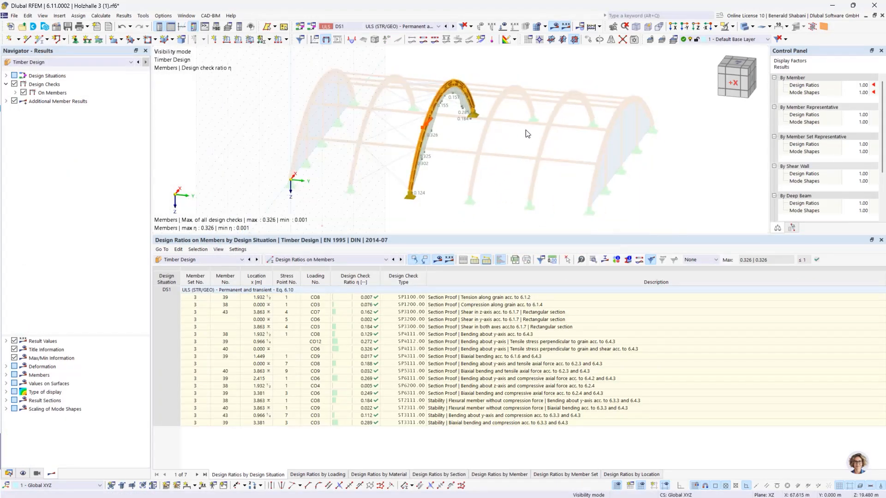
pyautogui.keyDown('ctrl'); pyautogui.moveTo(523, 130); pyautogui.dragTo(505, 133, button='middle'); pyautogui.keyUp('ctrl')
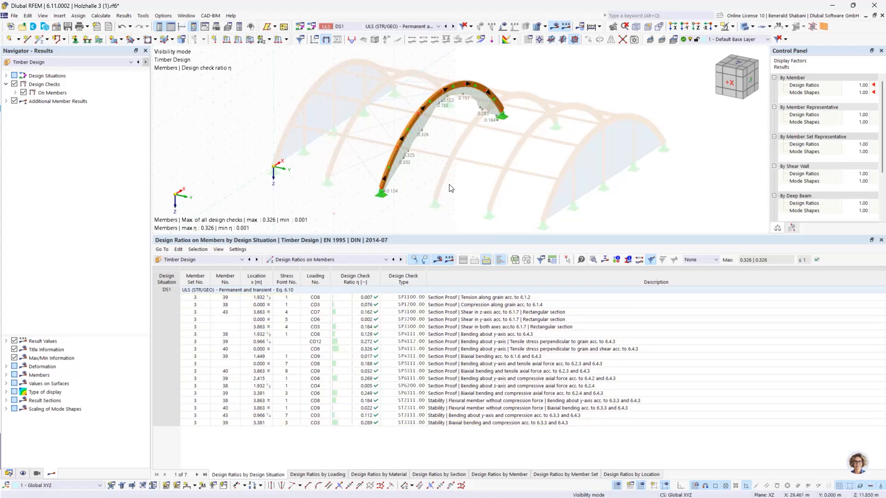
pyautogui.scroll(-1, 452, 187)
pyautogui.keyDown('ctrl'); pyautogui.moveTo(456, 187); pyautogui.dragTo(472, 163, button='middle'); pyautogui.keyUp('ctrl')
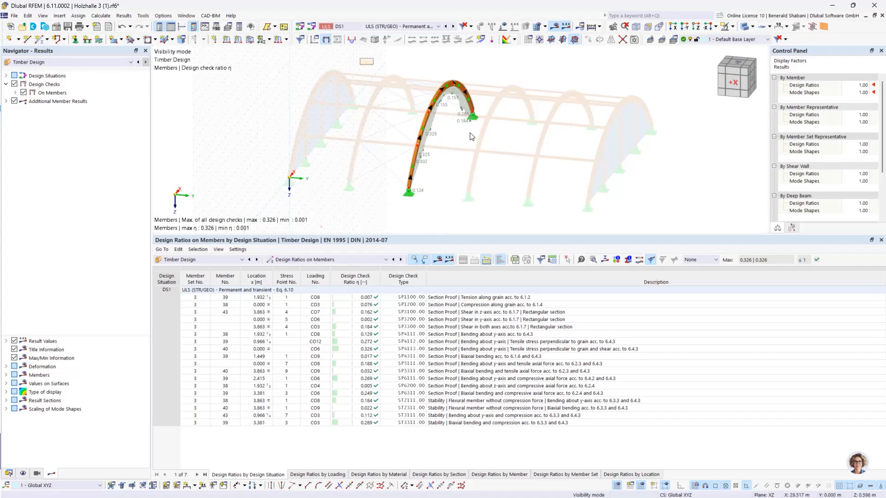
# Reopen the nodal supports and effective lengths of the arch's member set and show the arch model in the preview.
pyautogui.moveTo(358, 57); pyautogui.dragTo(498, 215)
pyautogui.scroll(2, 417, 129)
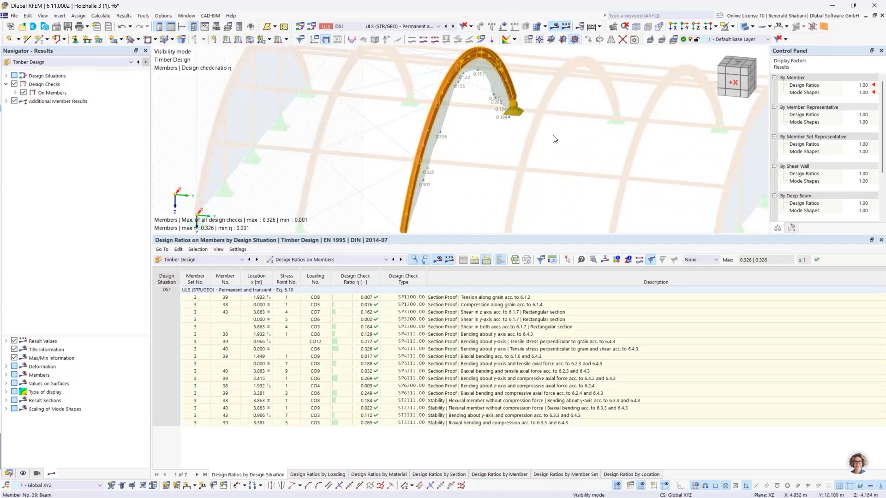
pyautogui.rightClick(431, 115)
pyautogui.moveTo(509, 161)
pyautogui.click(639, 162)
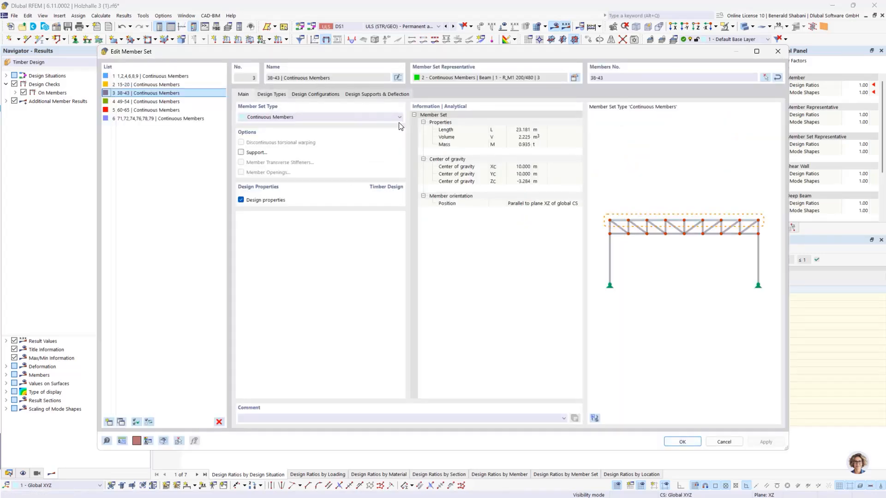
pyautogui.click(271, 94)
pyautogui.click(563, 131)
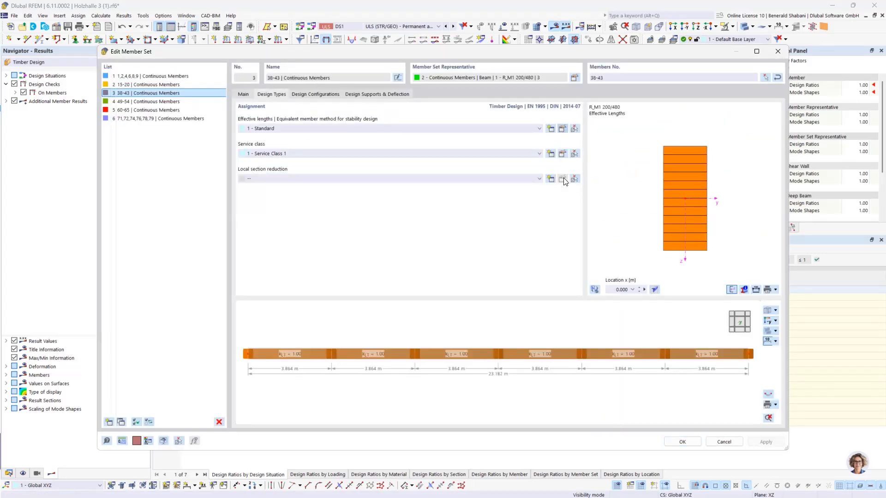
pyautogui.click(286, 54)
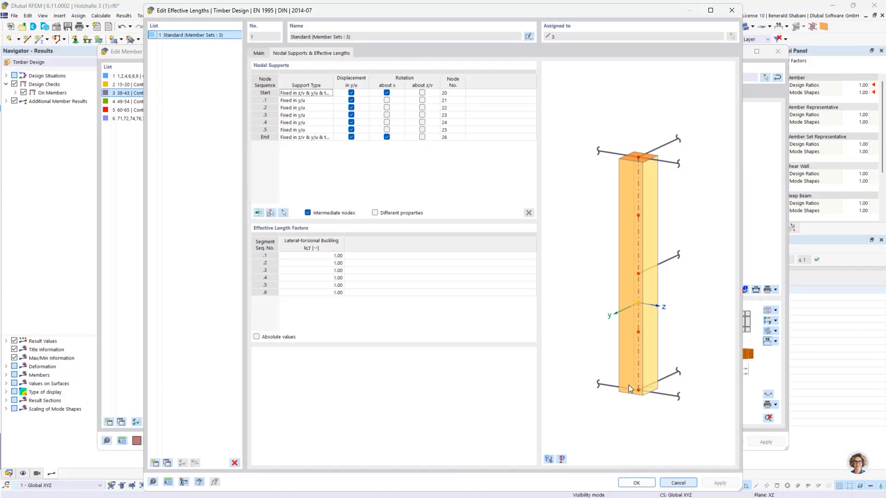
pyautogui.click(548, 459)
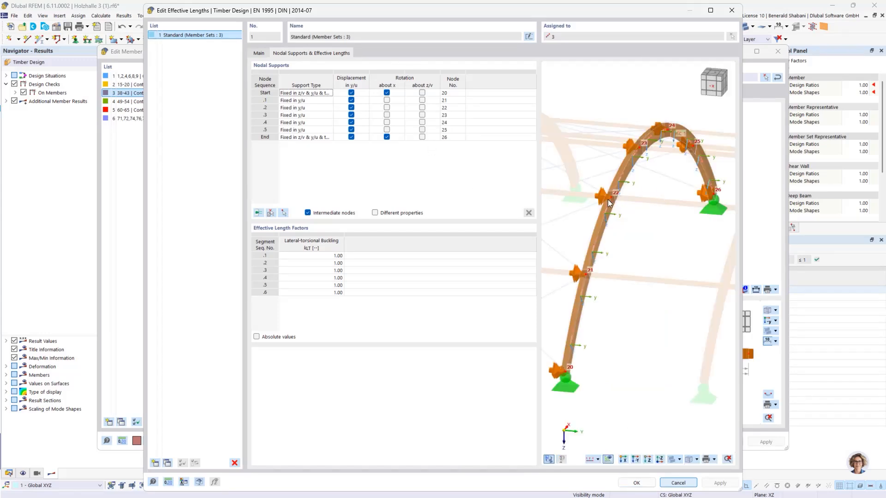
# Set the eccentricity type of the first intermediate support, node 21, to At upper flange and inspect its position in the preview.
pyautogui.scroll(5, 609, 203)
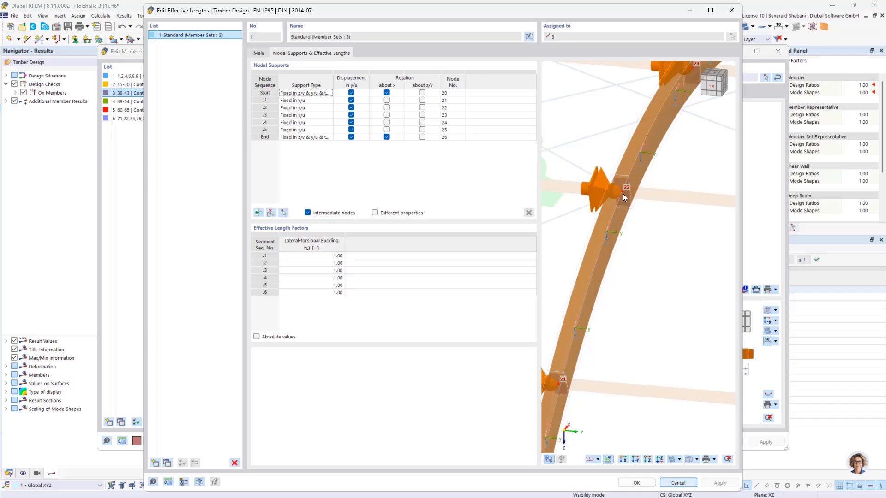
pyautogui.scroll(-3, 638, 207)
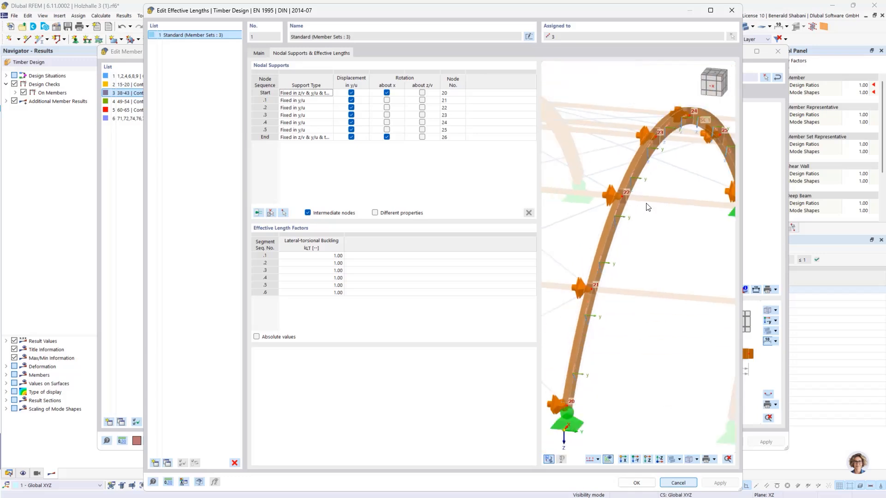
pyautogui.moveTo(646, 205)
pyautogui.keyDown('ctrl'); pyautogui.mouseDown(button='middle')
pyautogui.moveTo(623, 202)
pyautogui.moveTo(636, 204)
pyautogui.mouseUp(button='middle'); pyautogui.keyUp('ctrl')
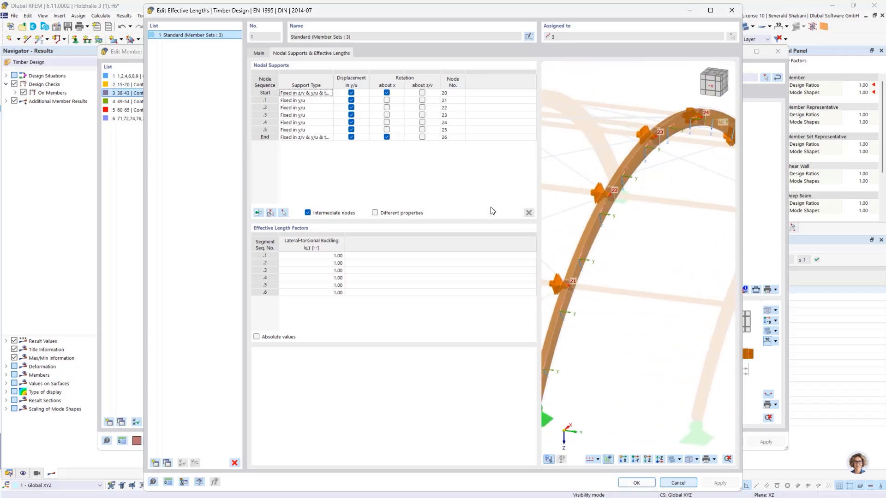
pyautogui.click(362, 99)
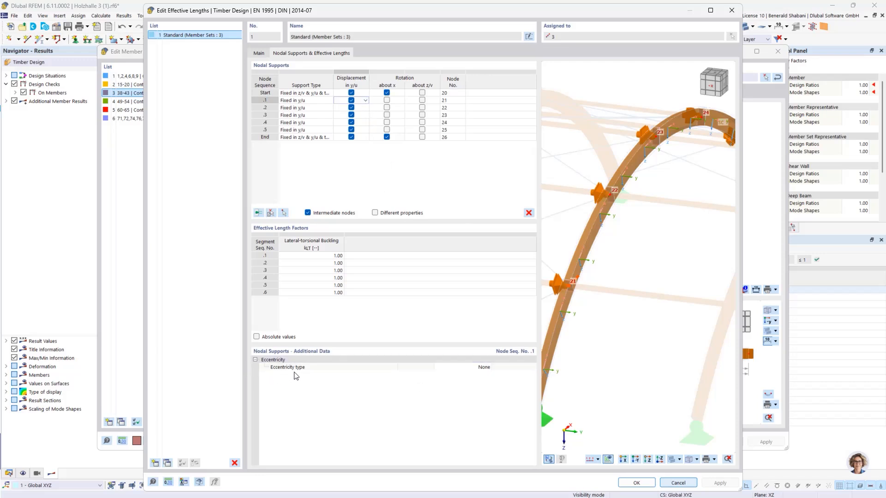
pyautogui.click(475, 368)
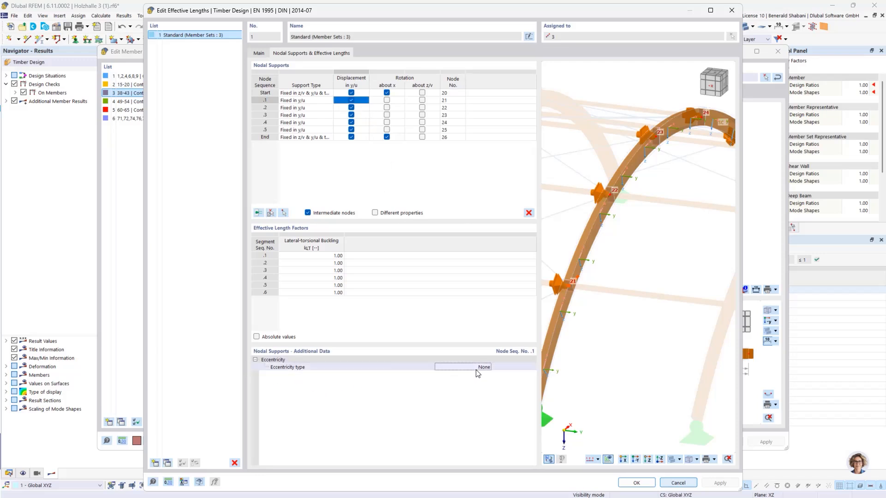
pyautogui.click(470, 367)
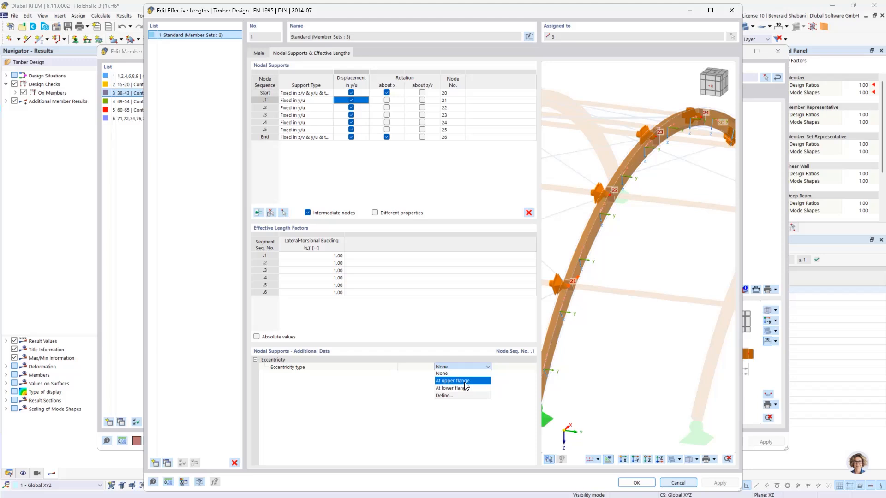
pyautogui.click(454, 380)
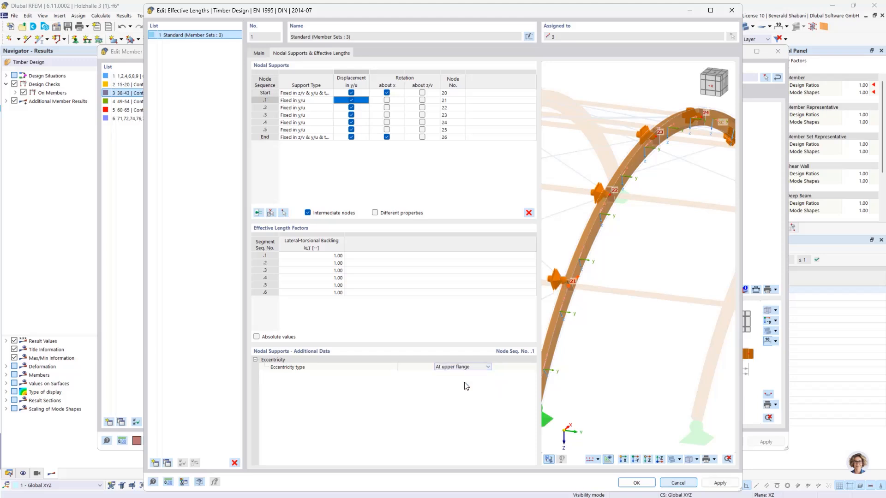
pyautogui.scroll(8, 569, 289)
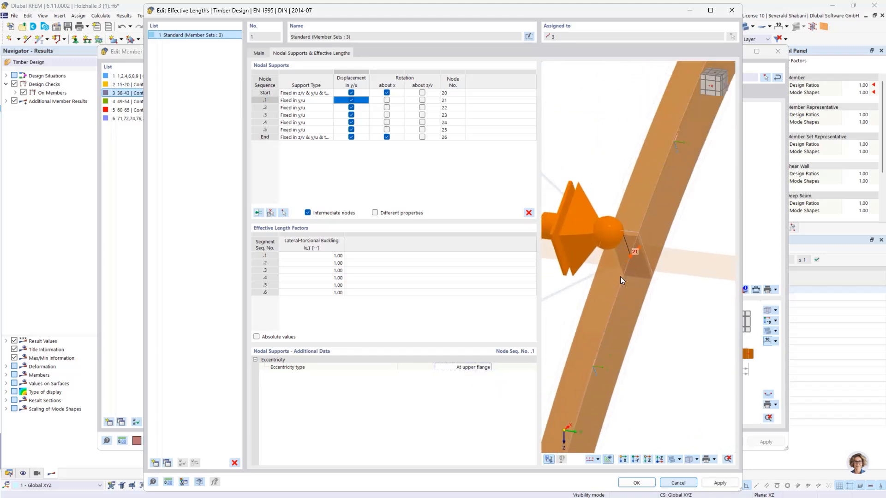
pyautogui.scroll(3, 638, 263)
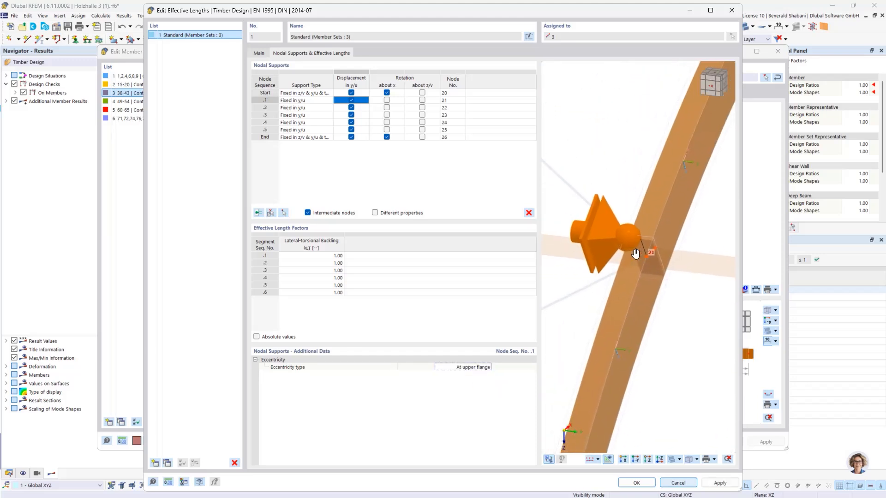
# Switch node 21's eccentricity type to None and back to At upper flange to compare the support positions in the preview.
pyautogui.click(462, 366)
pyautogui.click(452, 374)
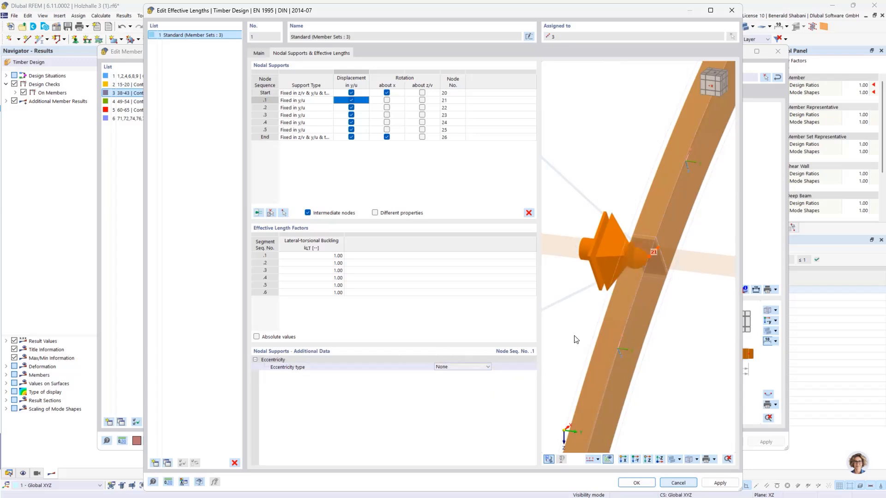
pyautogui.click(458, 368)
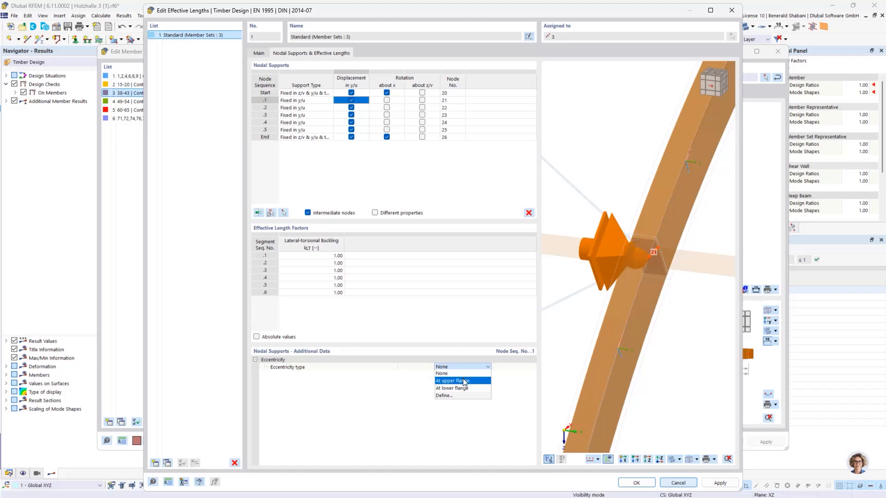
pyautogui.click(463, 381)
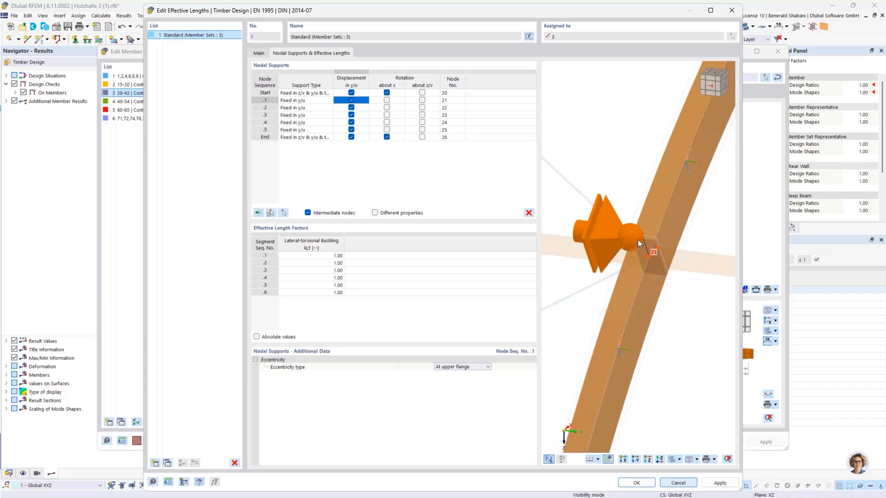
pyautogui.scroll(-5, 652, 245)
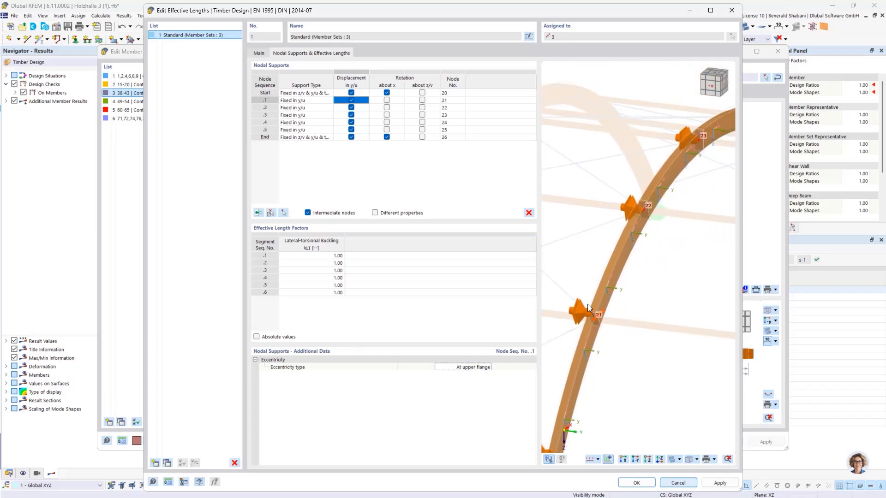
pyautogui.scroll(-2, 632, 241)
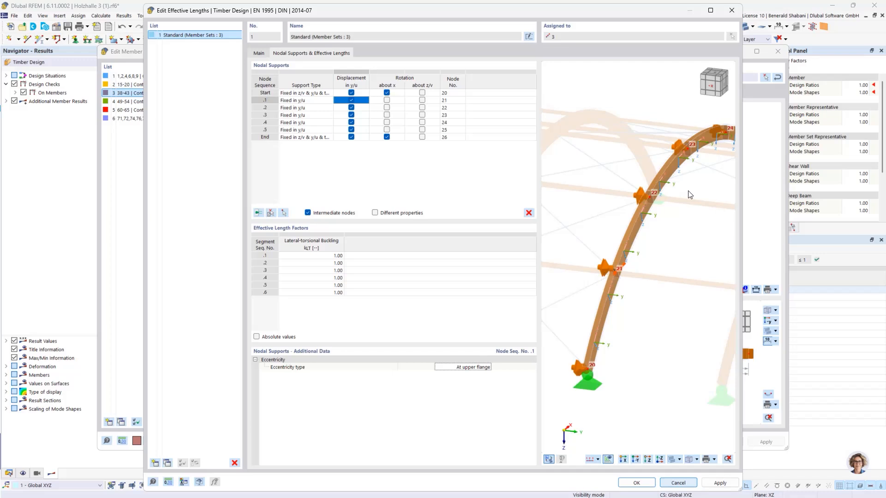
pyautogui.moveTo(689, 195); pyautogui.dragTo(606, 215, button='middle')
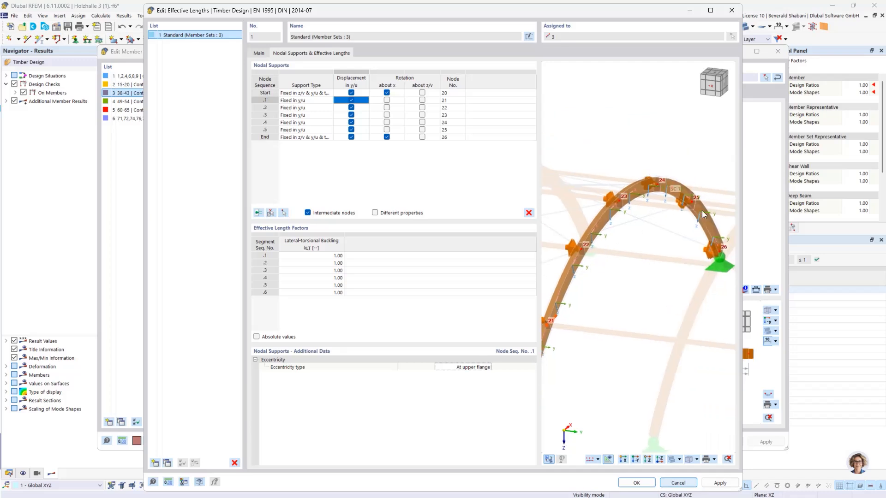
pyautogui.moveTo(625, 251); pyautogui.dragTo(649, 246, button='middle')
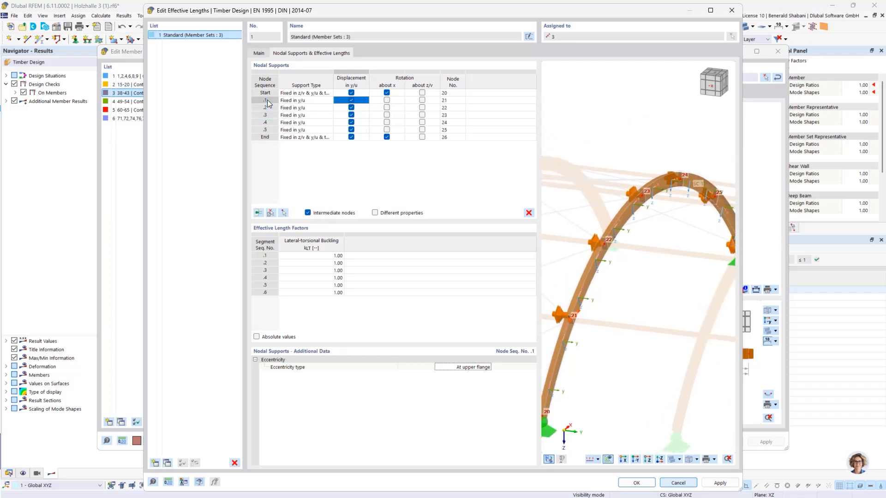
# Set the eccentricity type of all five intermediate supports, nodes 21 to 25, to At upper flange and check them along the arch.
pyautogui.click(267, 100)
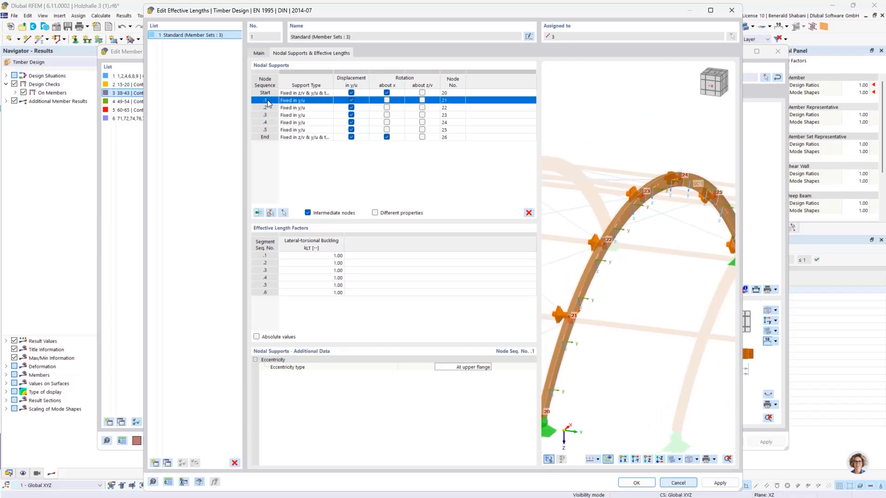
pyautogui.keyDown('shift'); pyautogui.click(266, 130); pyautogui.keyUp('shift')
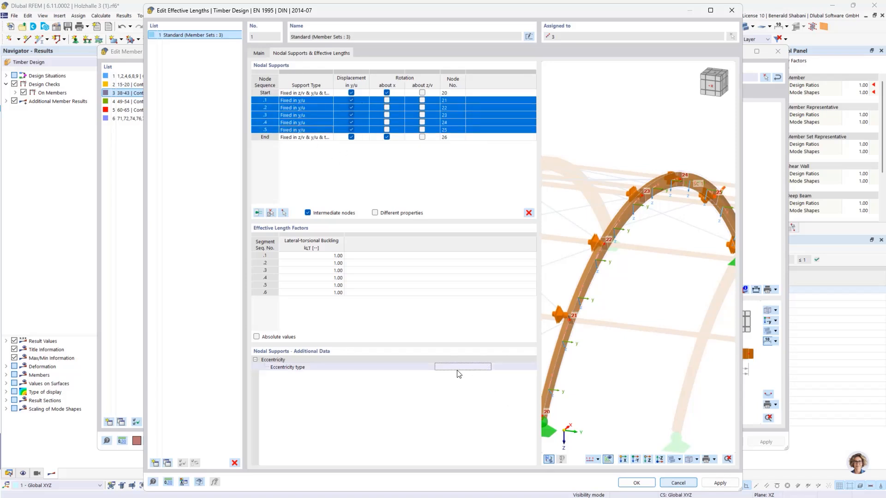
pyautogui.click(469, 367)
pyautogui.click(469, 367)
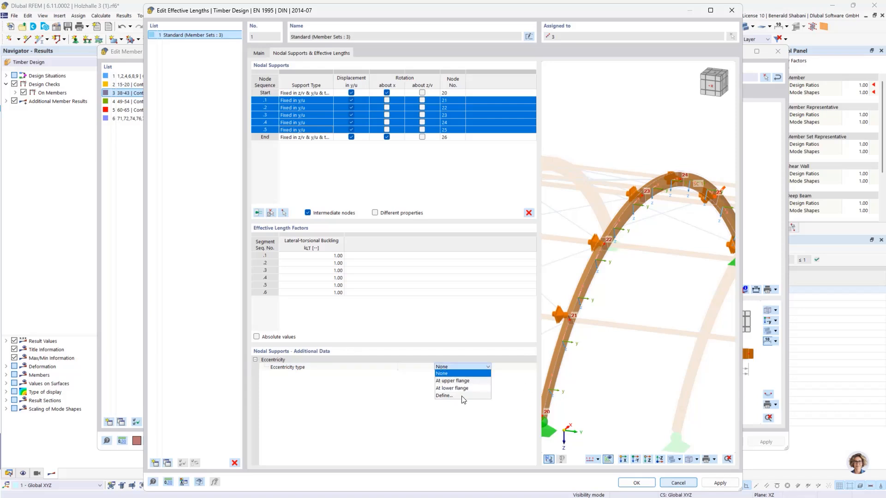
pyautogui.click(454, 381)
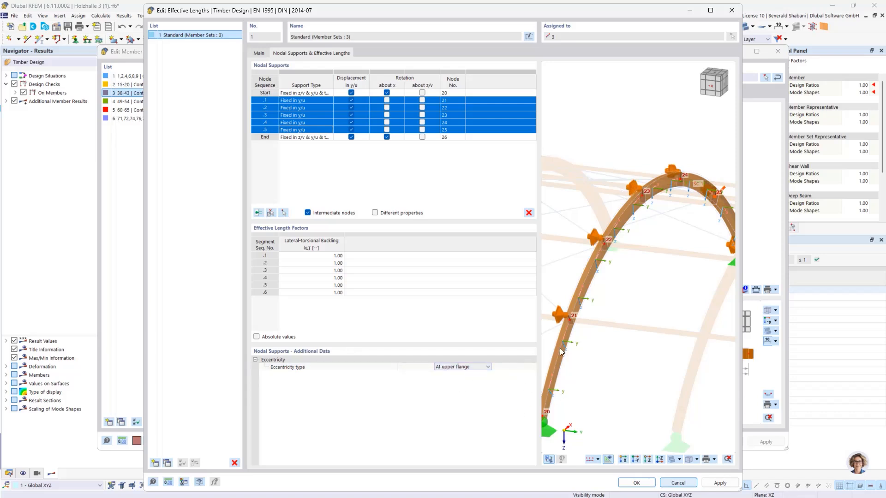
pyautogui.scroll(2, 632, 194)
pyautogui.moveTo(646, 199); pyautogui.dragTo(565, 279, button='middle')
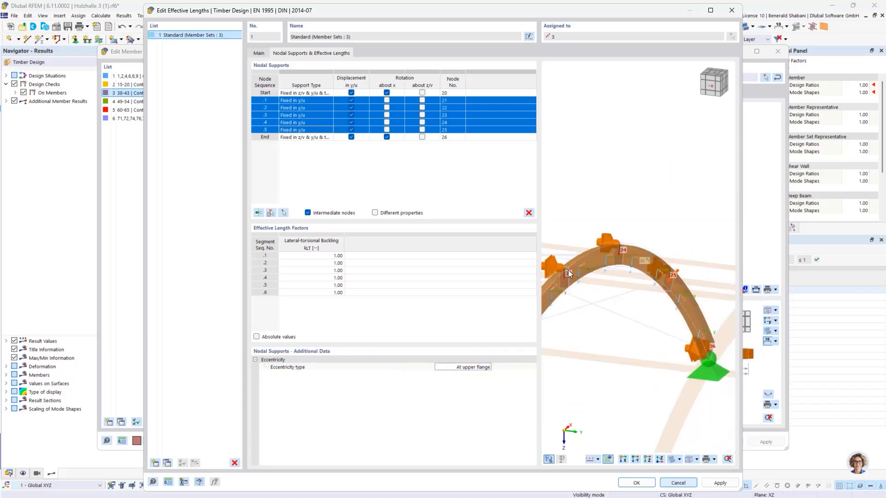
pyautogui.moveTo(628, 287); pyautogui.dragTo(690, 252, button='middle')
pyautogui.moveTo(590, 306); pyautogui.dragTo(649, 261, button='middle')
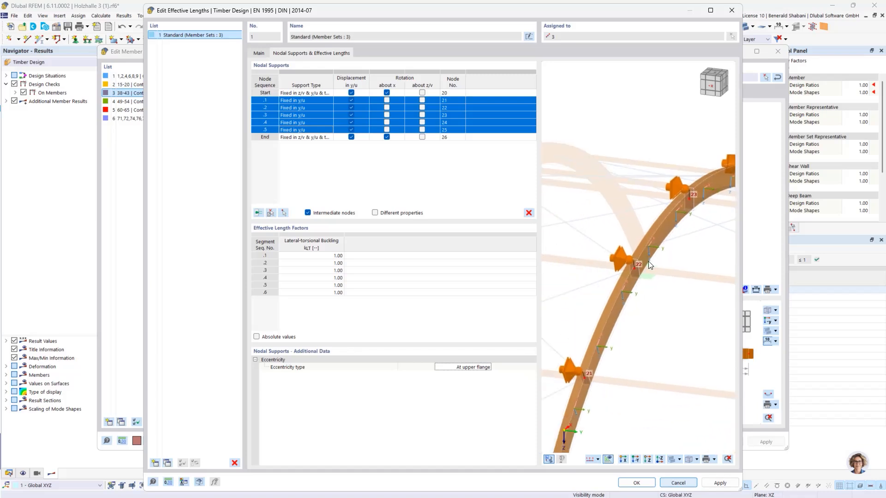
pyautogui.scroll(-1, 650, 262)
pyautogui.moveTo(602, 316); pyautogui.dragTo(583, 298, button='middle')
# Accept the effective lengths and member set, deleting the existing timber design results, and recalculate the timber design.
pyautogui.click(636, 482)
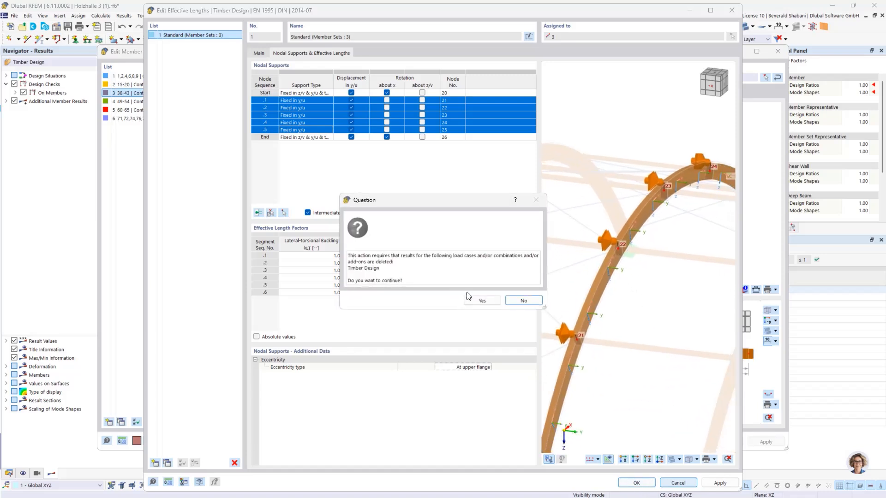
pyautogui.click(482, 300)
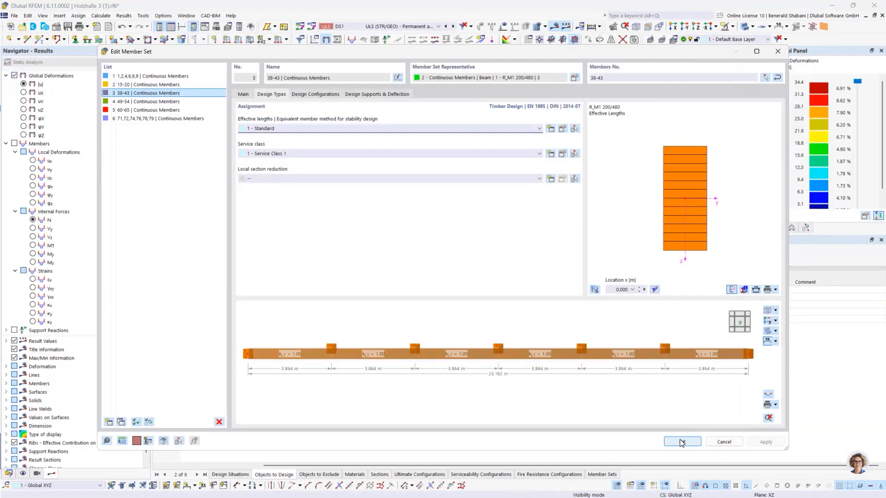
pyautogui.click(682, 442)
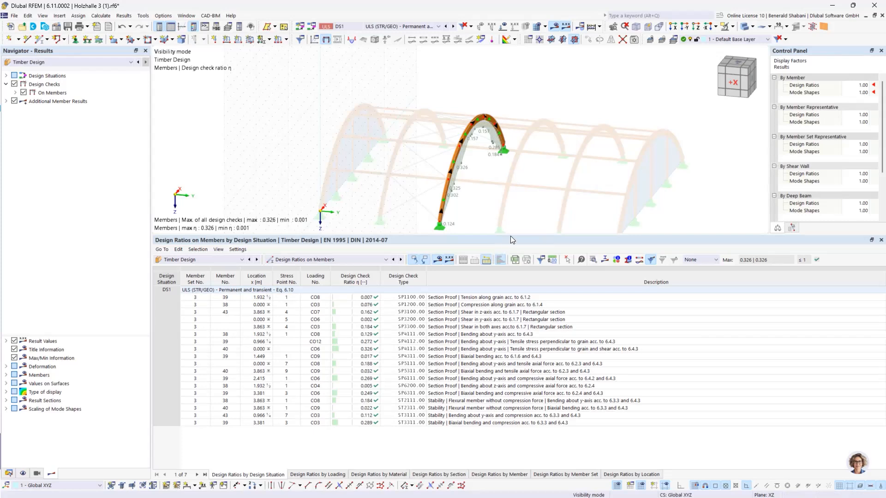
# Examine the details of stability check ST3111 for bending about the y-axis and compression, focusing on the critical bending moment.
pyautogui.moveTo(514, 234); pyautogui.dragTo(514, 260)
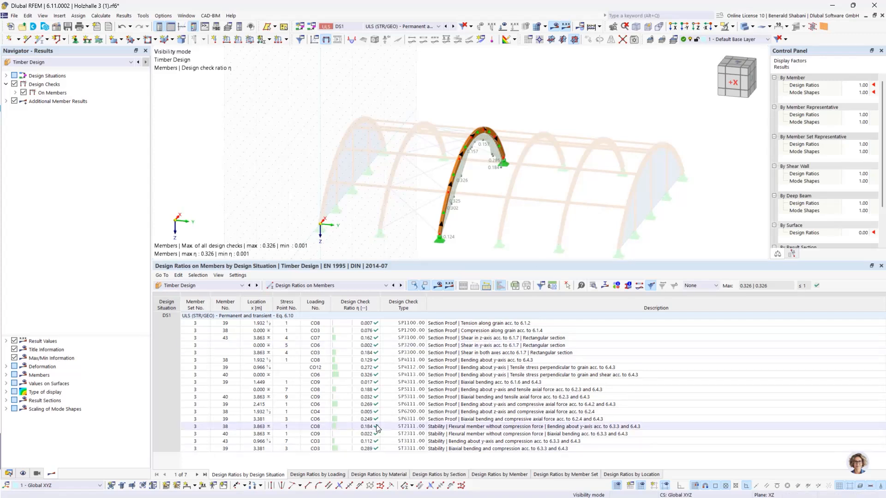
pyautogui.click(367, 442)
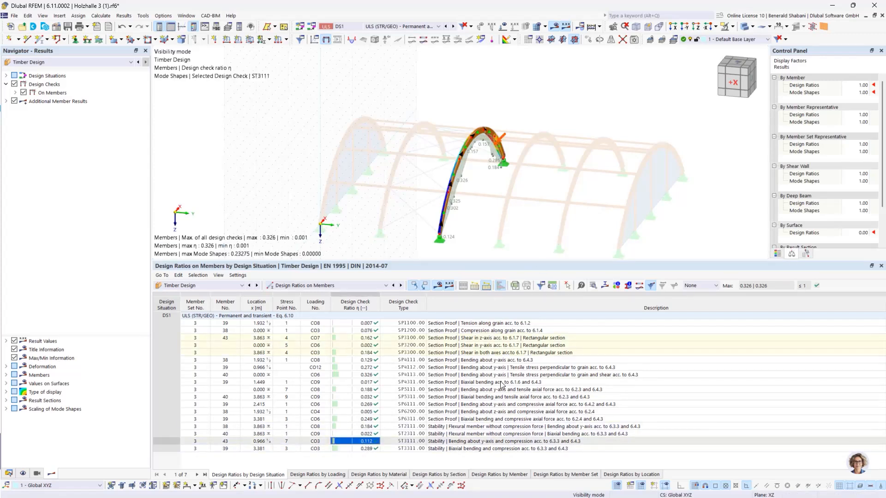
pyautogui.doubleClick(575, 443)
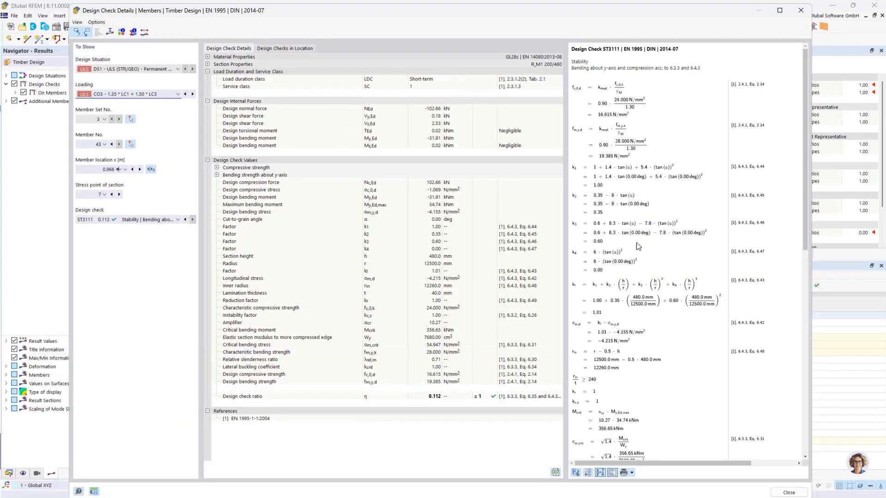
pyautogui.scroll(-1, 625, 251)
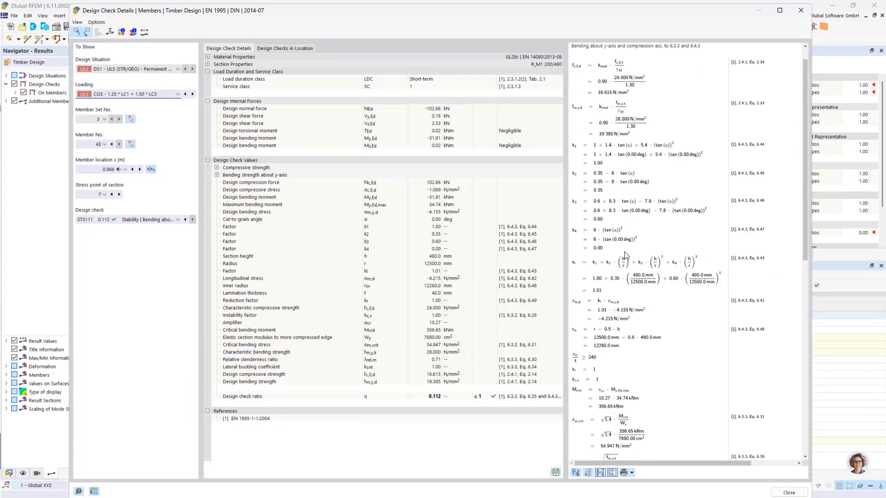
pyautogui.scroll(-2, 624, 251)
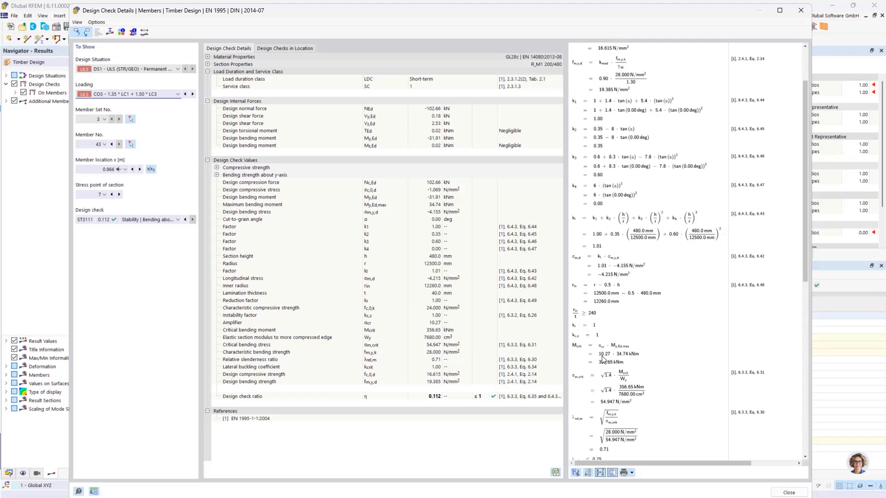
pyautogui.click(602, 348)
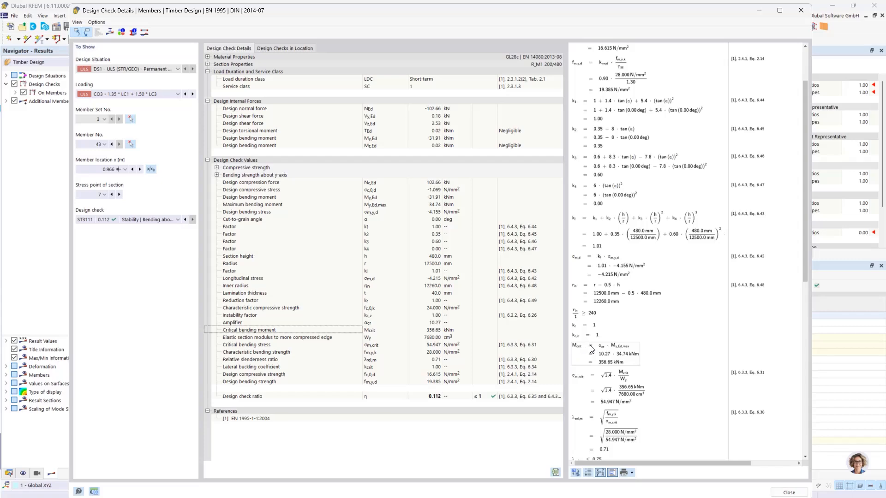
pyautogui.click(789, 493)
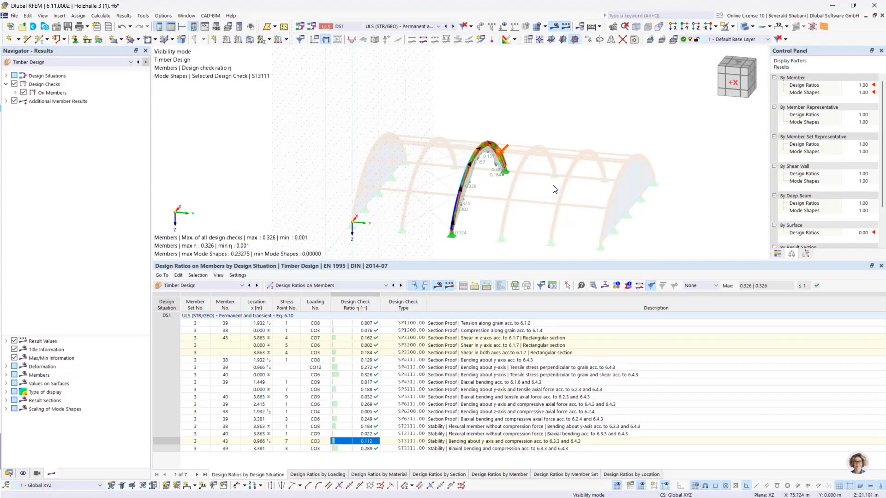
pyautogui.moveTo(539, 209); pyautogui.dragTo(535, 201, button='middle')
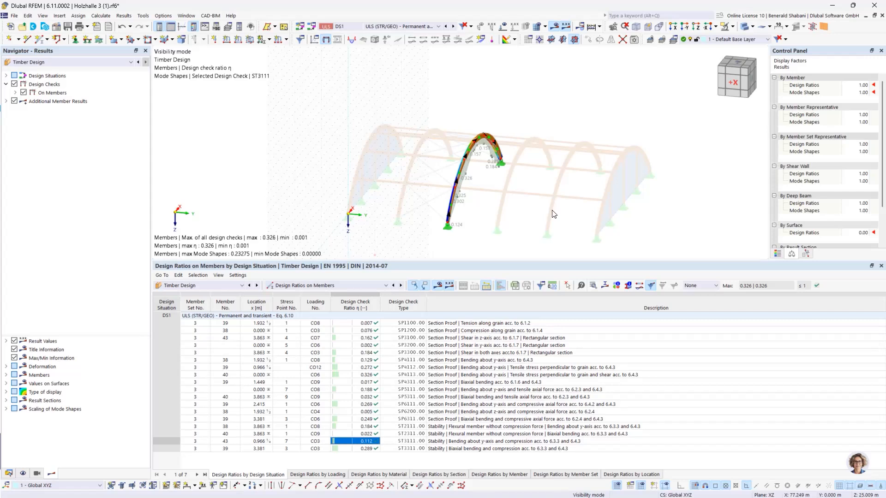